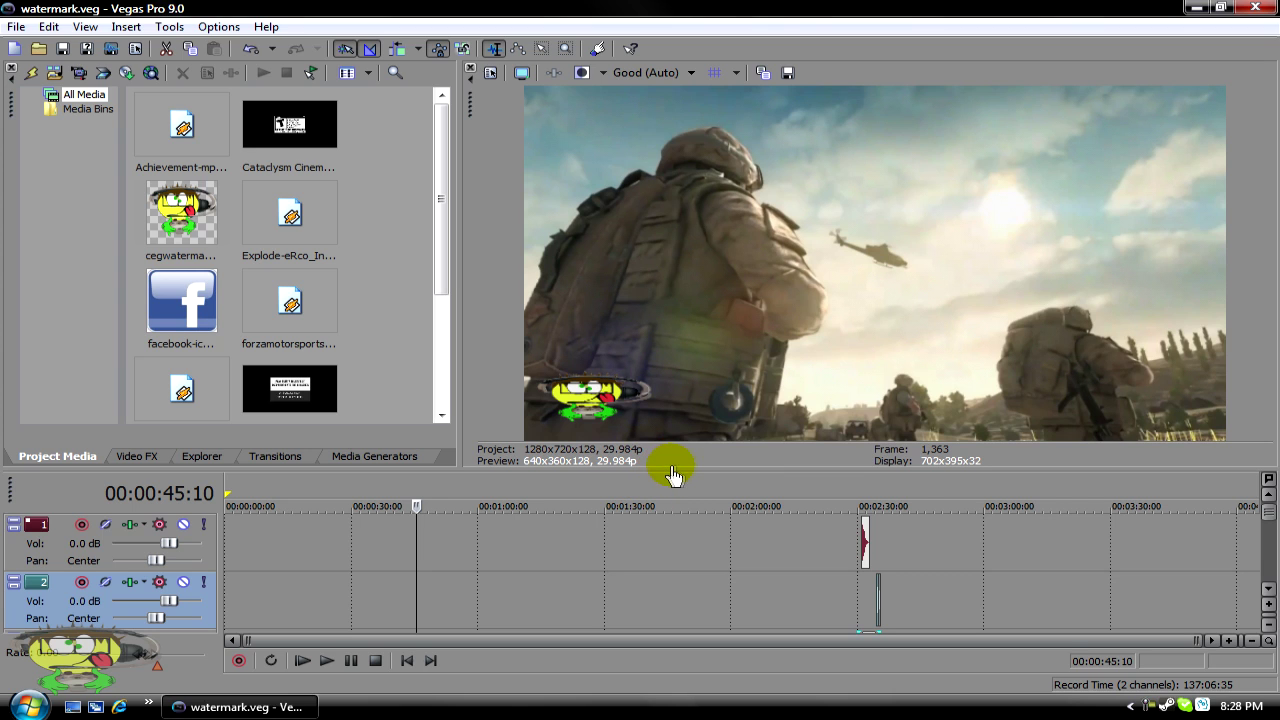
Enlarge the timeline area to look through all of the project's tracks, and restore the video preview to a large size
drag(670, 478, 547, 124)
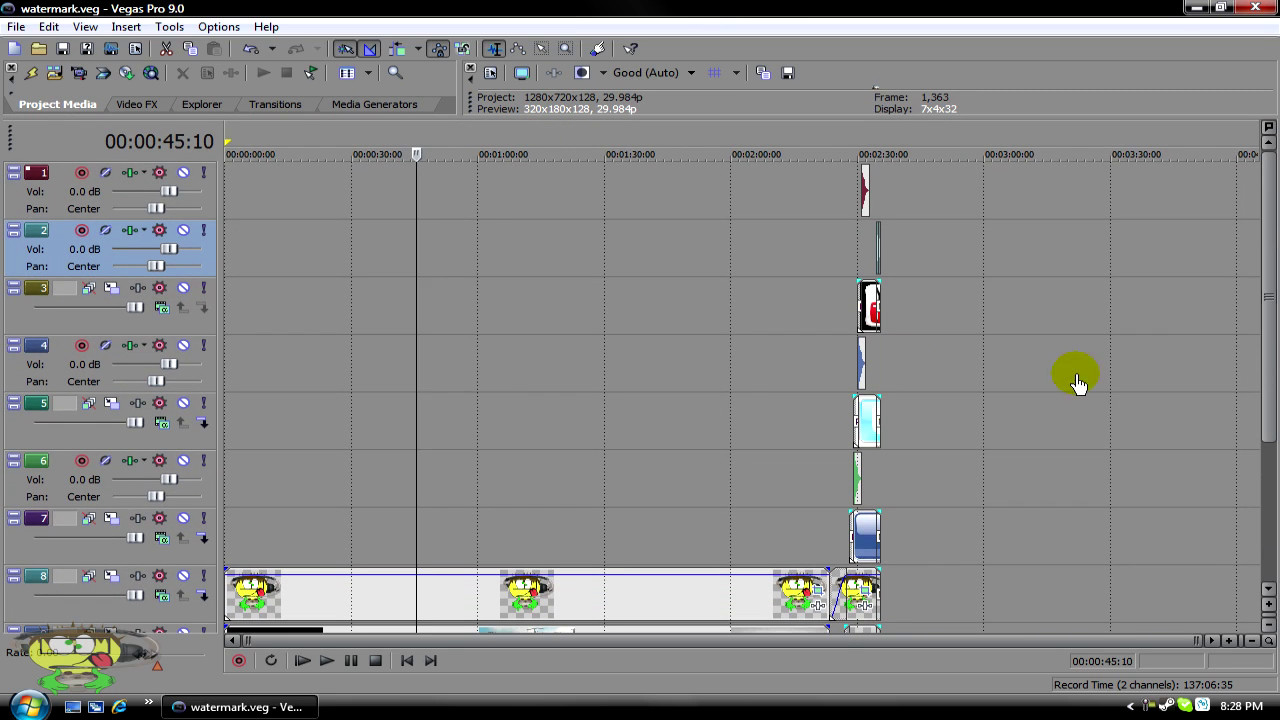
drag(1270, 220, 1255, 355)
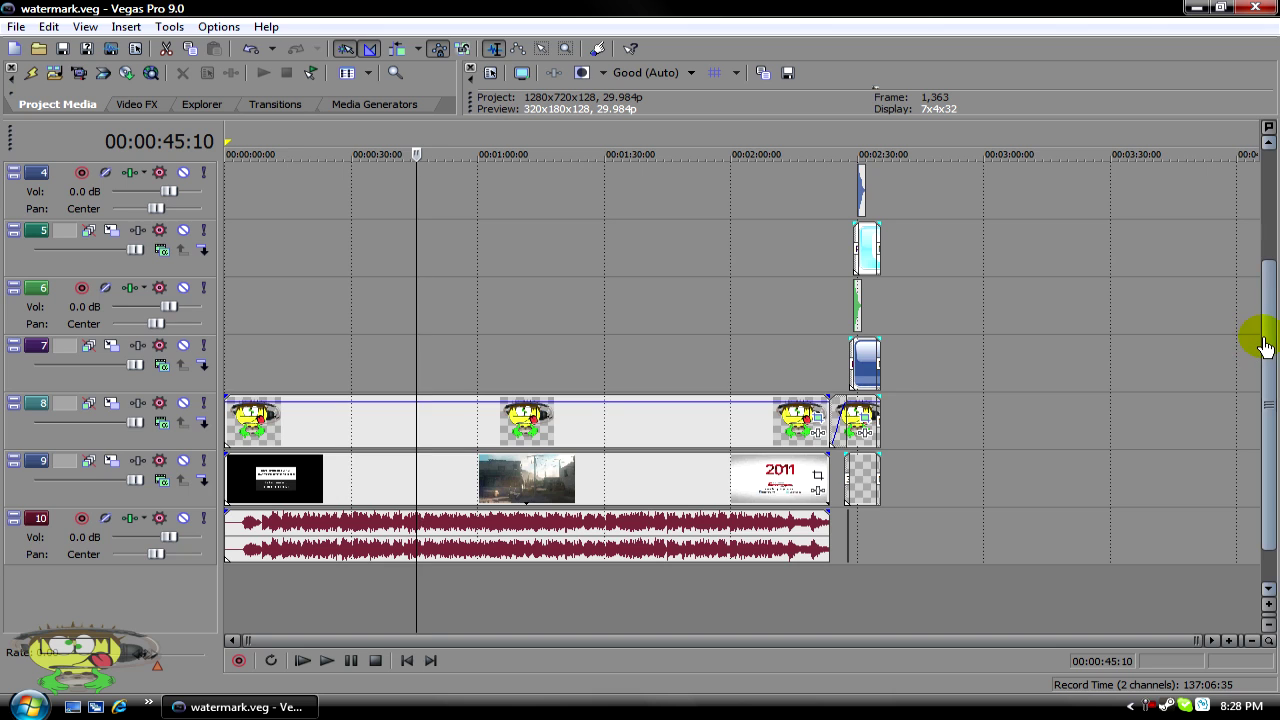
drag(1262, 343, 1266, 286)
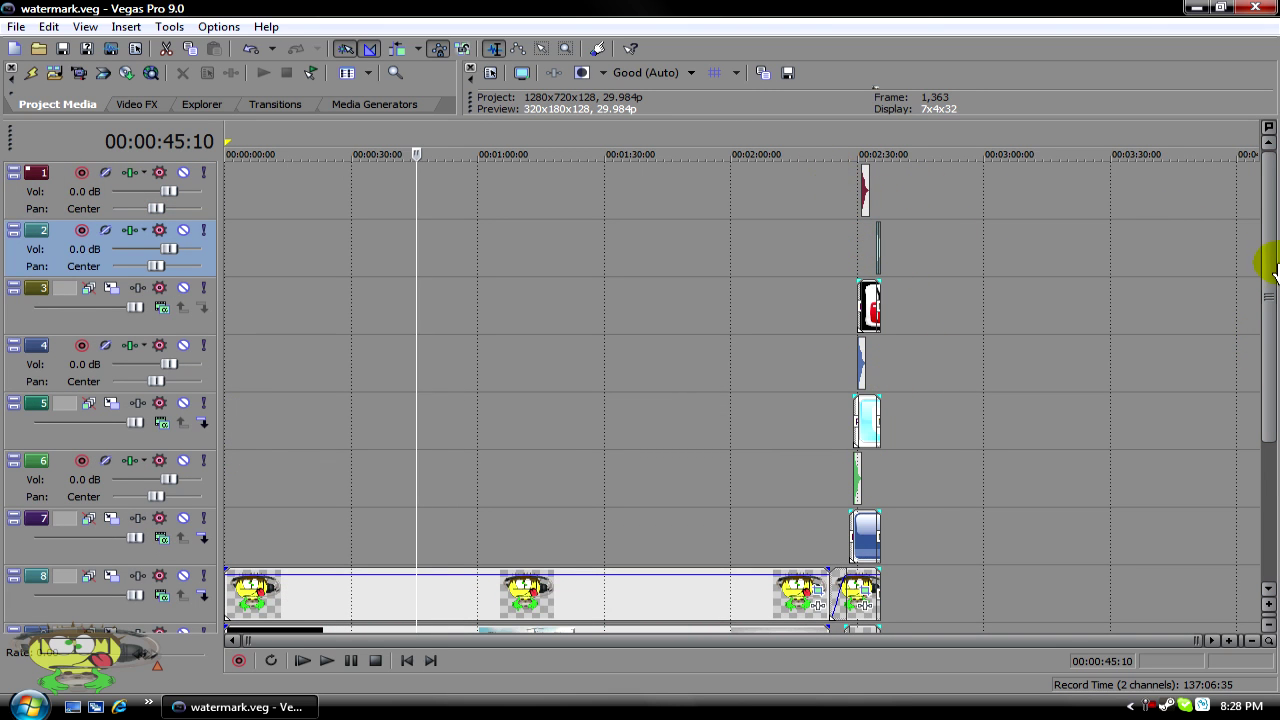
drag(1266, 257, 1262, 405)
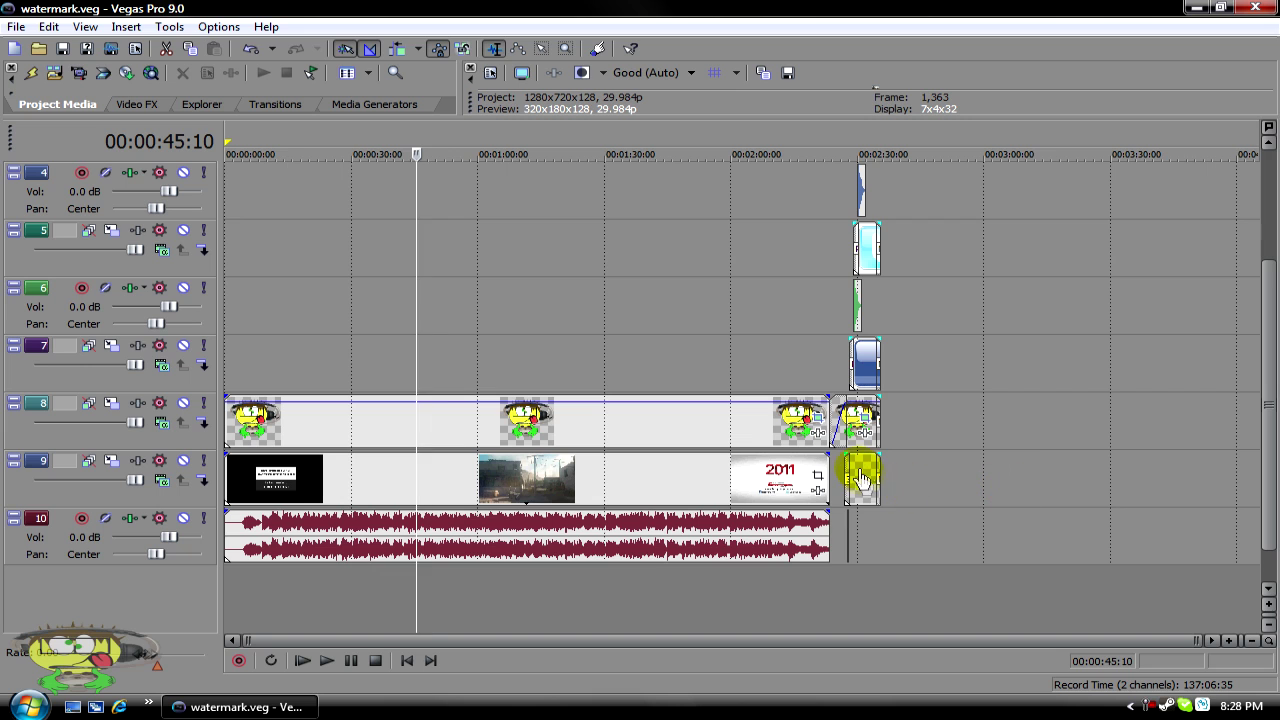
drag(1274, 391, 1269, 234)
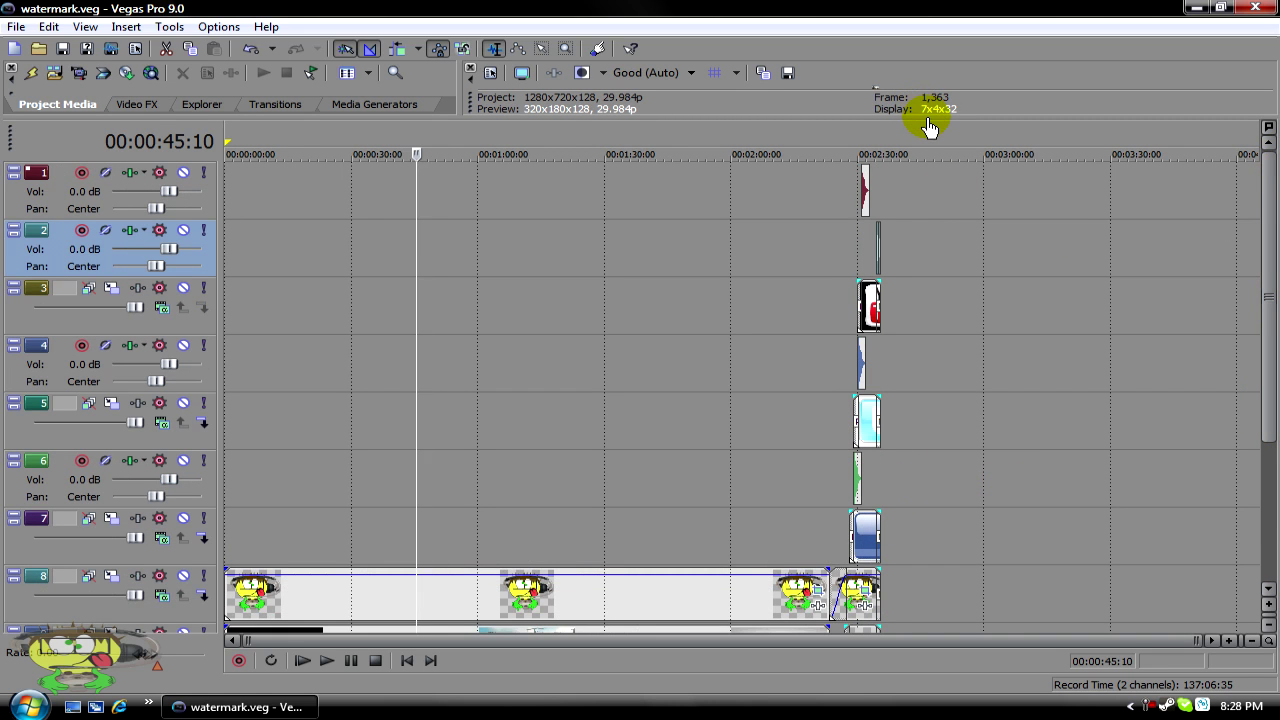
drag(928, 125, 886, 495)
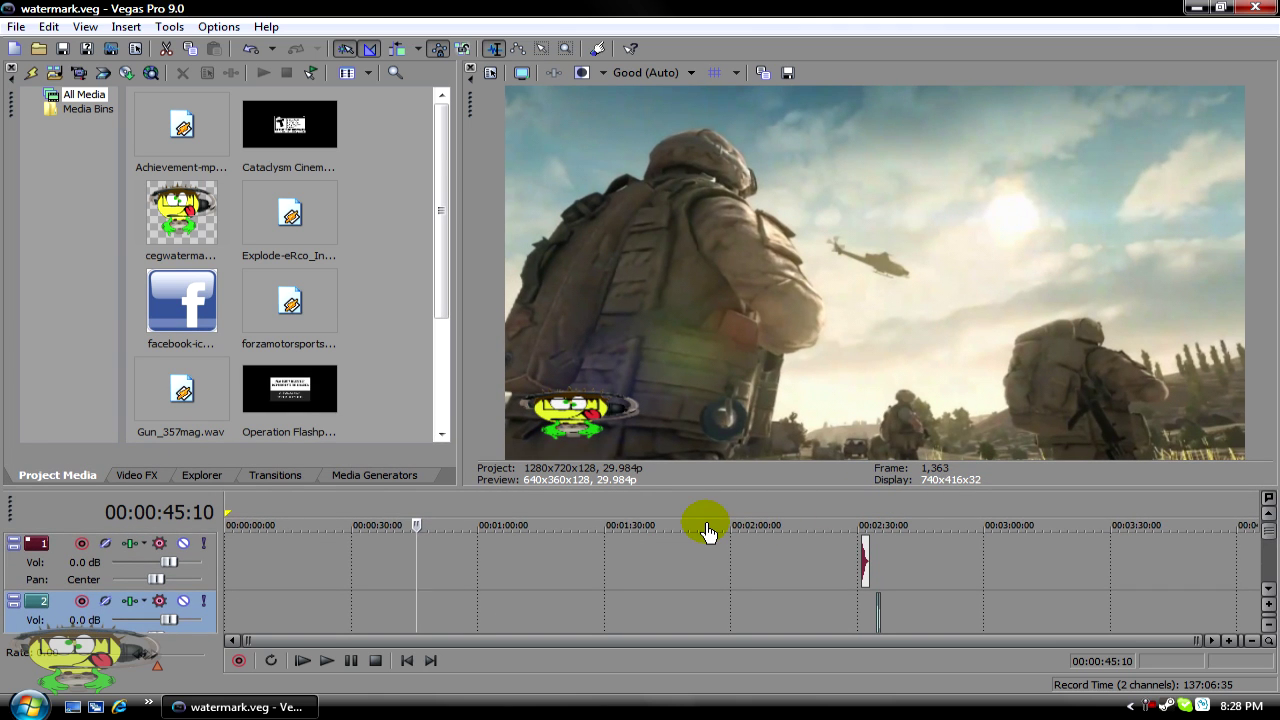
Shrink the video preview so more timeline tracks fit, and play the project from 00:00:45:10 before and after resizing
key(space)
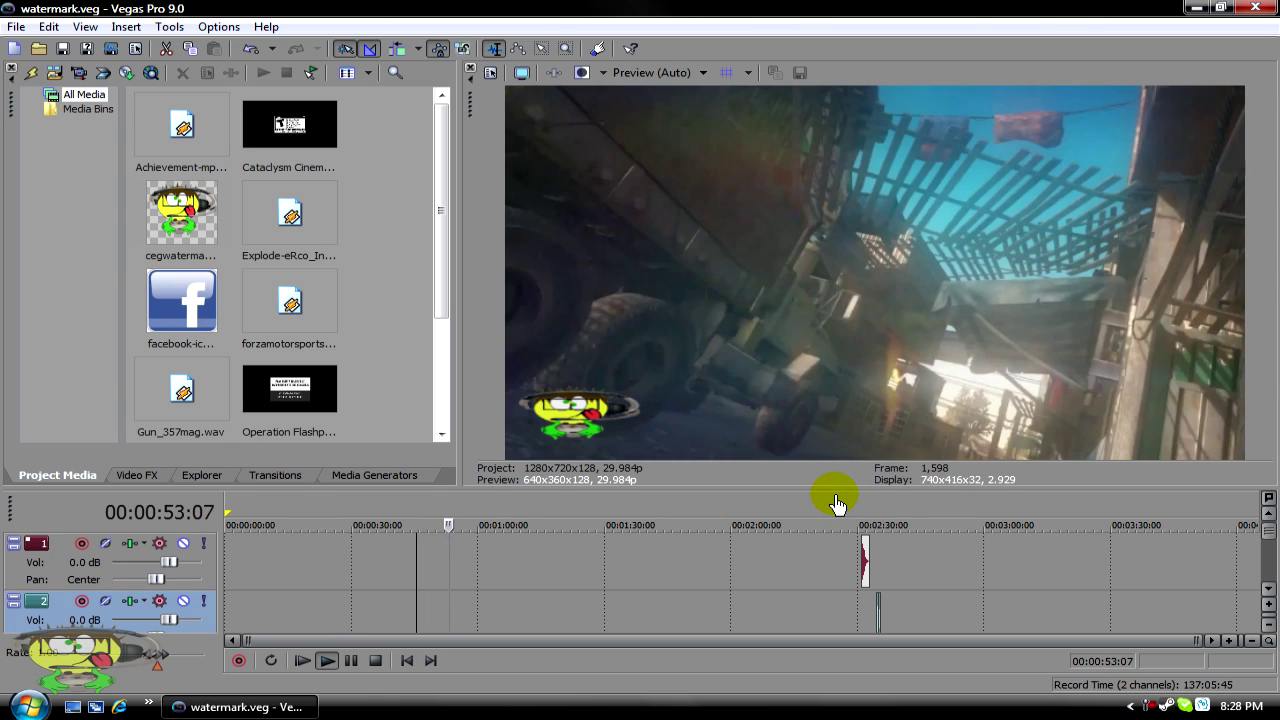
key(space)
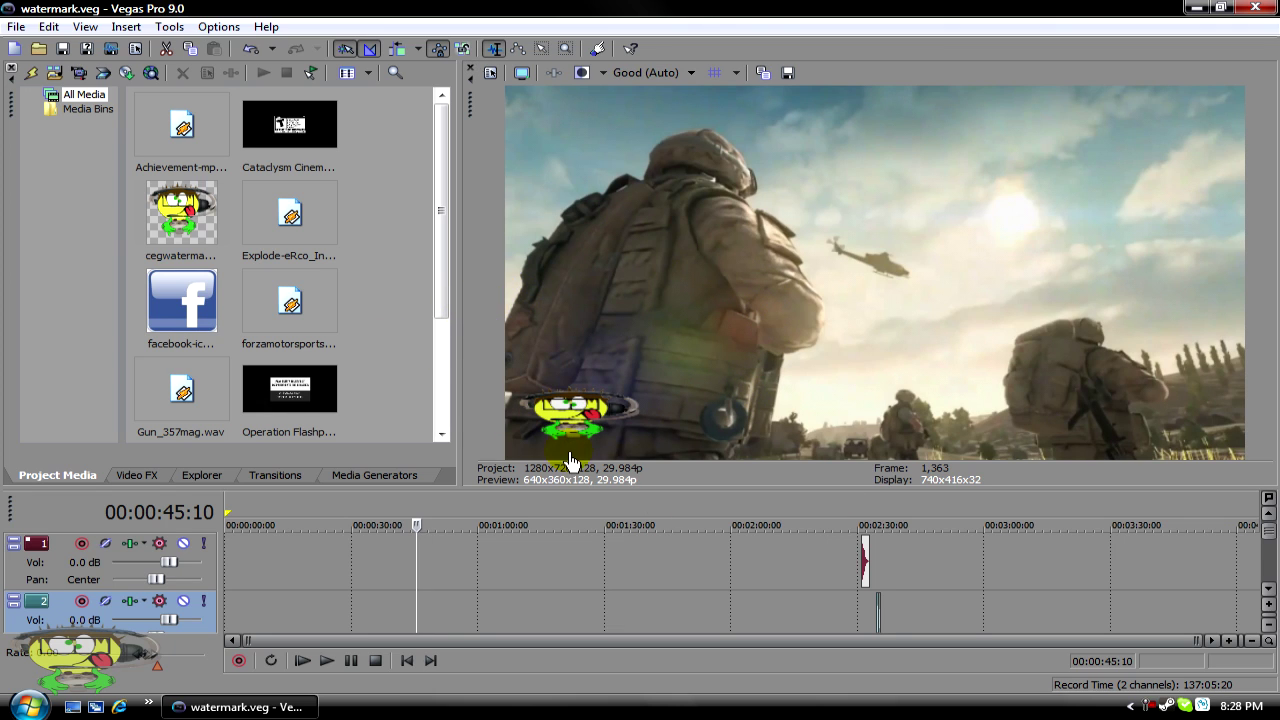
drag(587, 497, 552, 281)
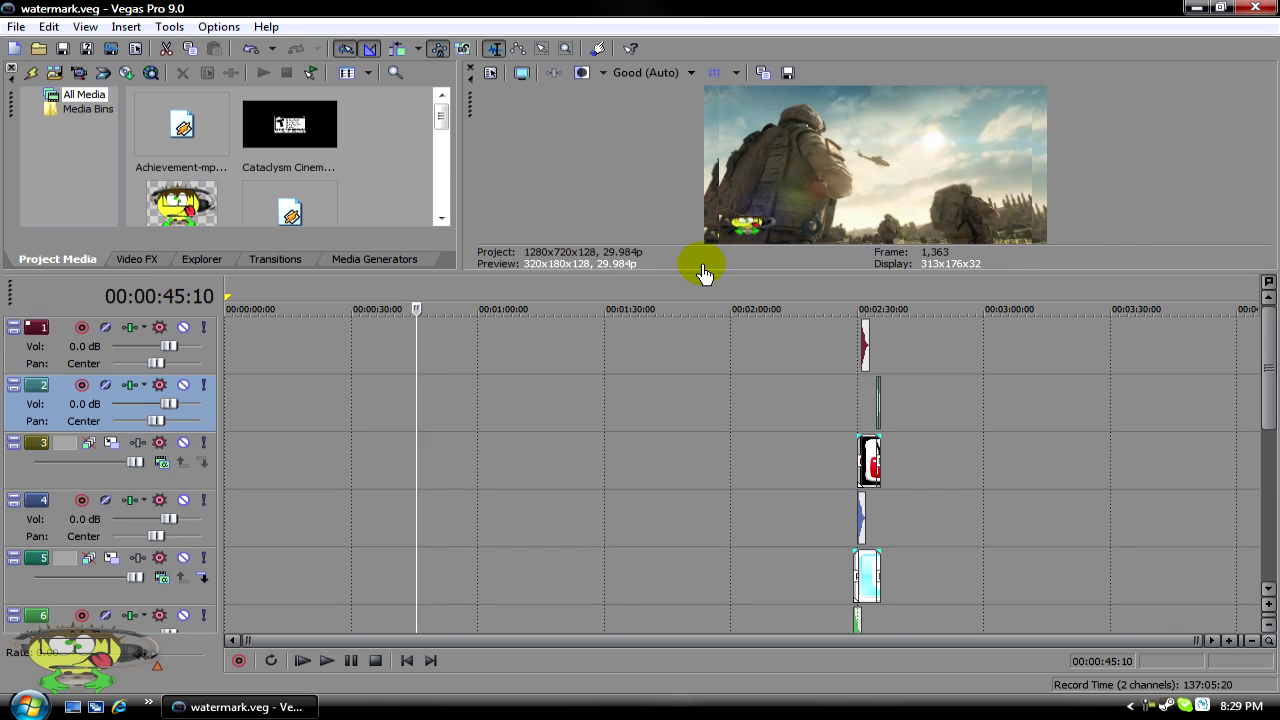
key(space)
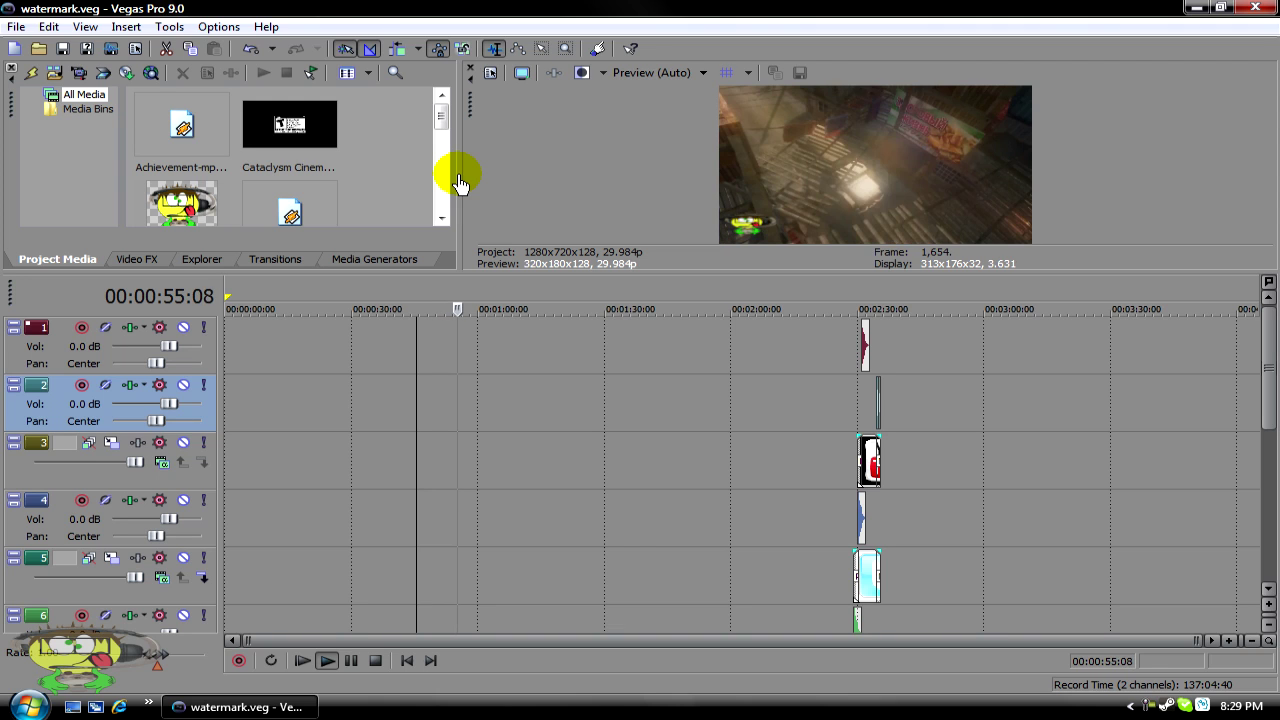
key(space)
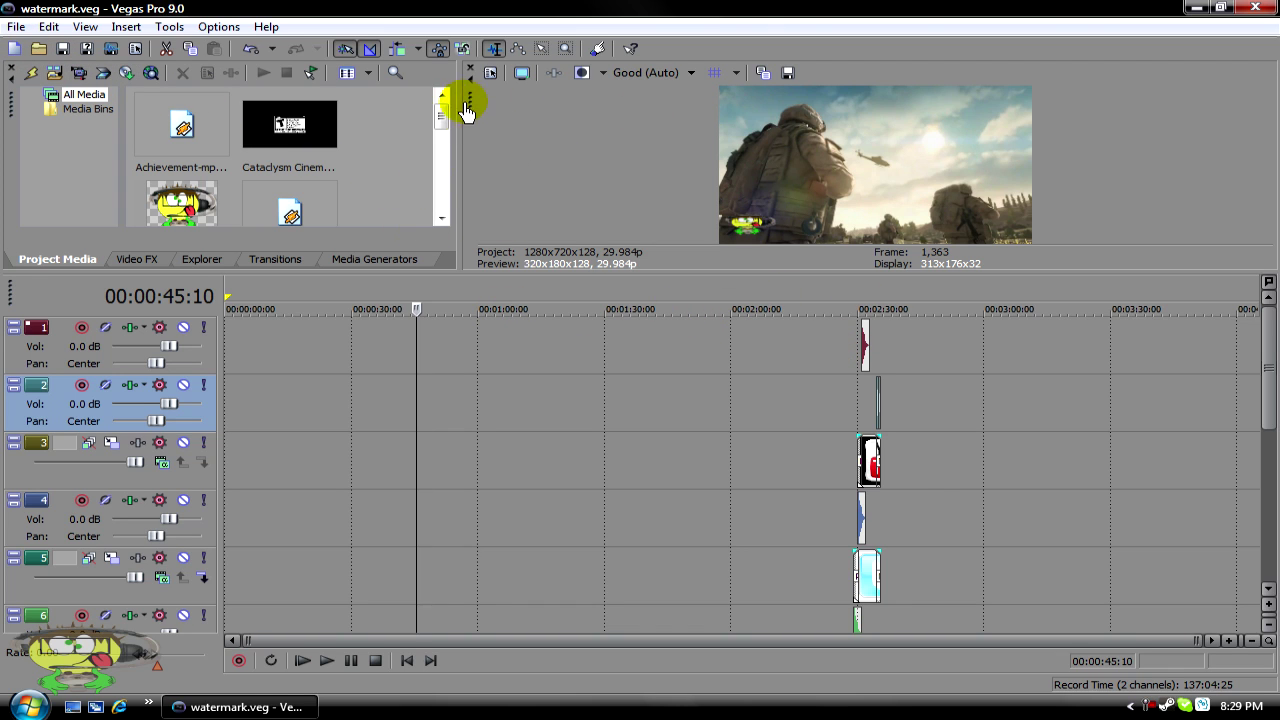
Start a new project with the HDV 720-30p (1280x720, 29.970 fps) template
click(12, 30)
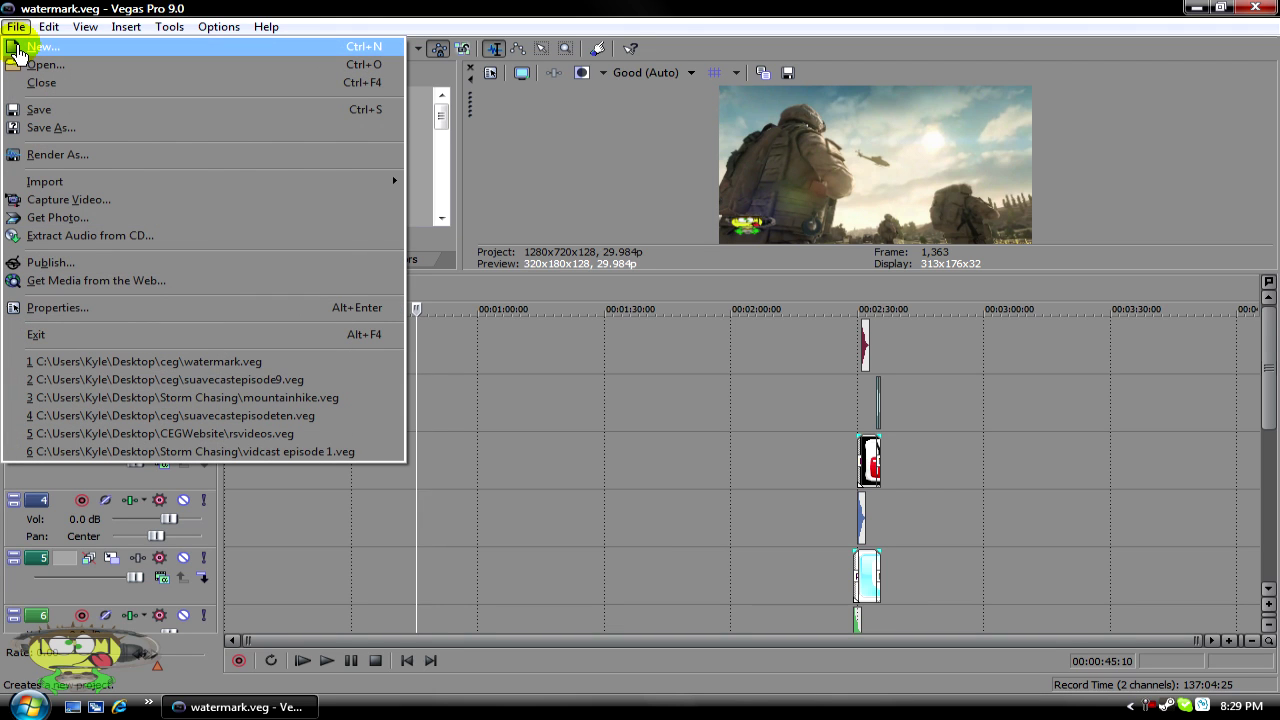
click(18, 52)
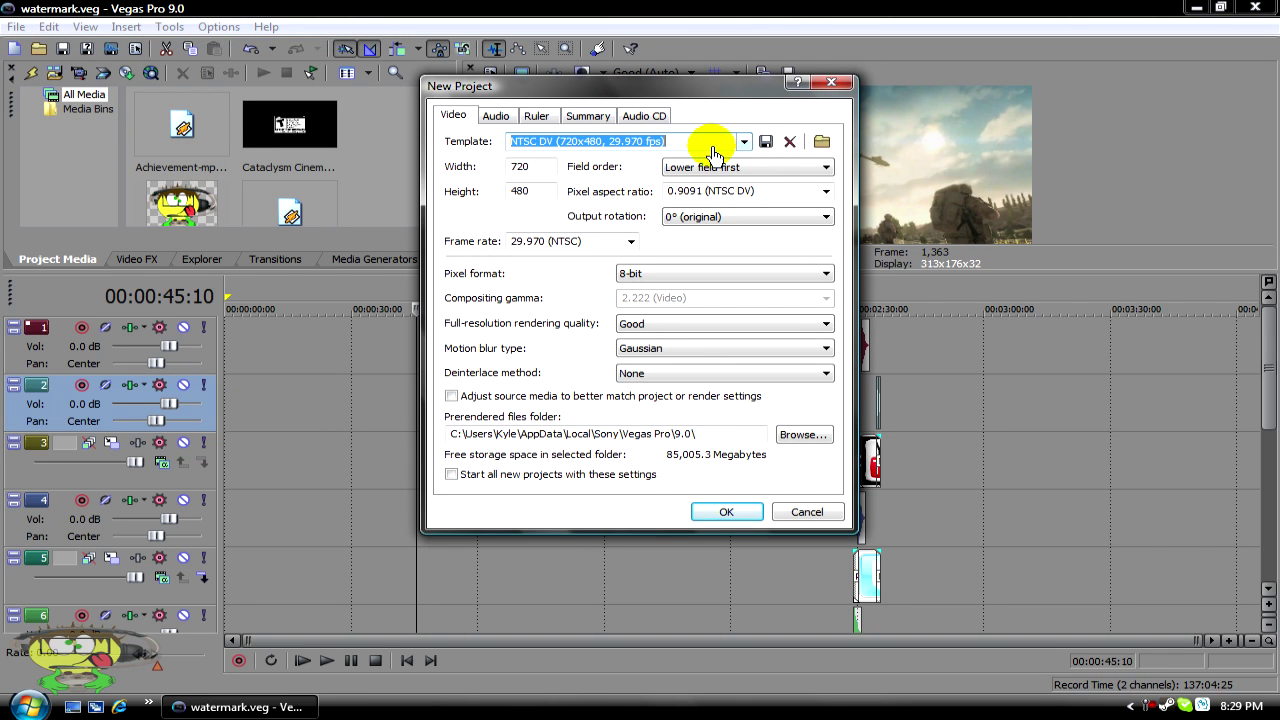
click(745, 141)
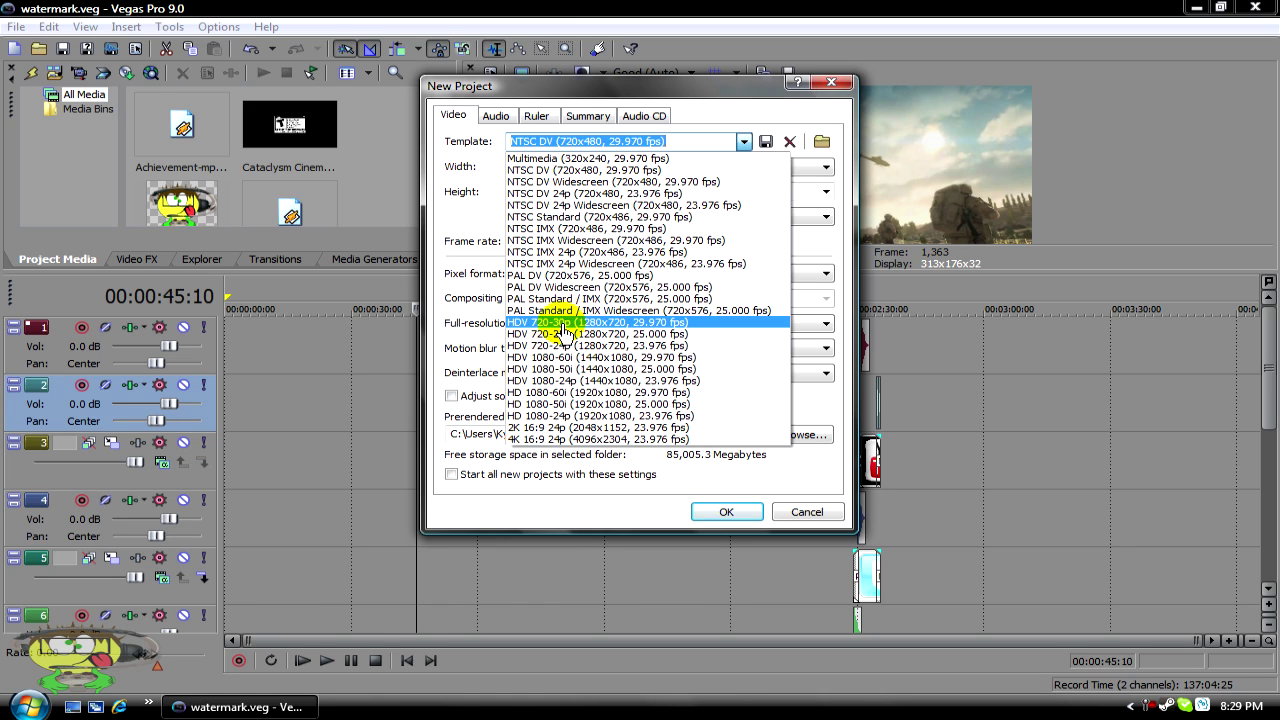
click(687, 330)
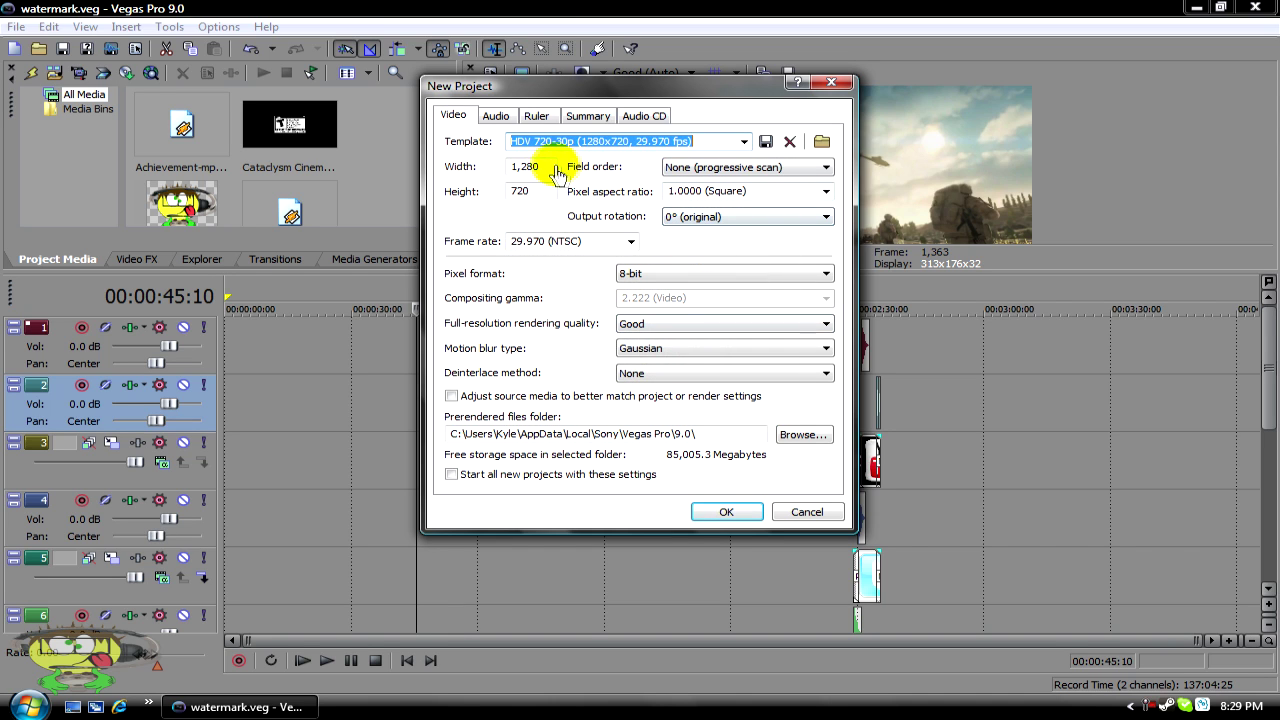
Check the new project's width, height and pixel aspect ratio, and set its frame rate to 59.940 (Double NTSC)
click(550, 172)
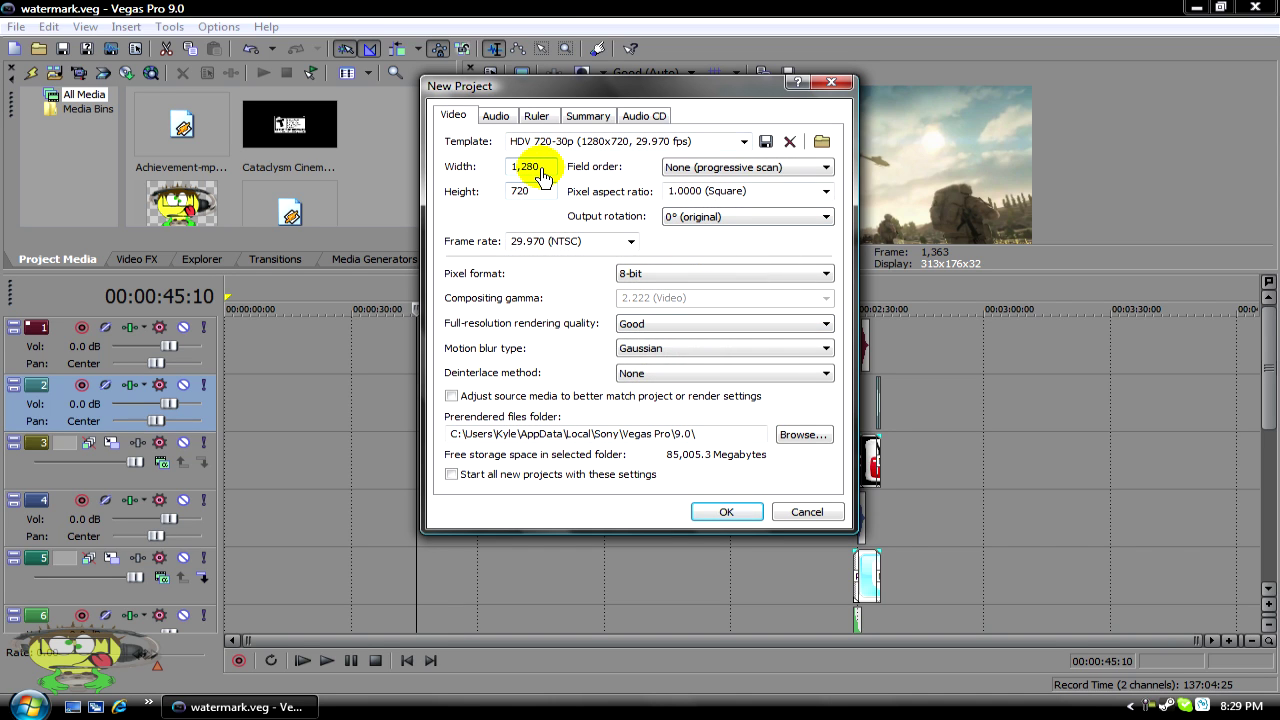
click(545, 195)
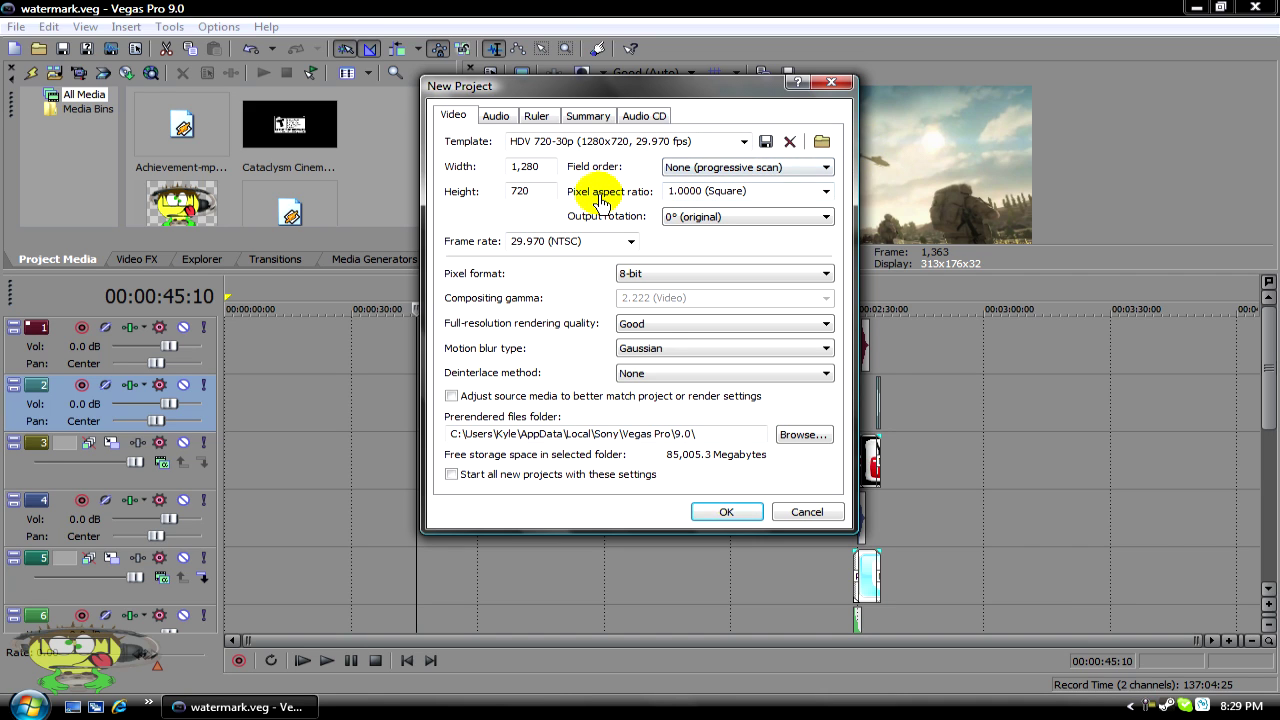
click(749, 193)
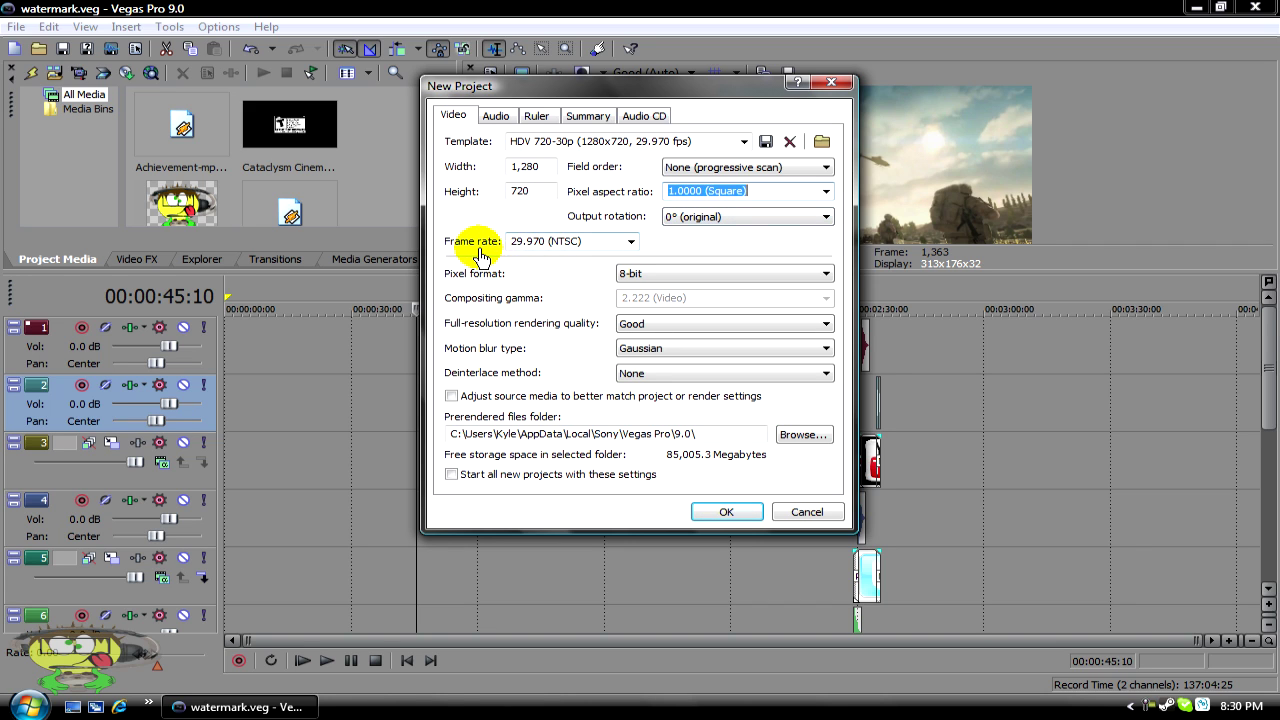
click(557, 248)
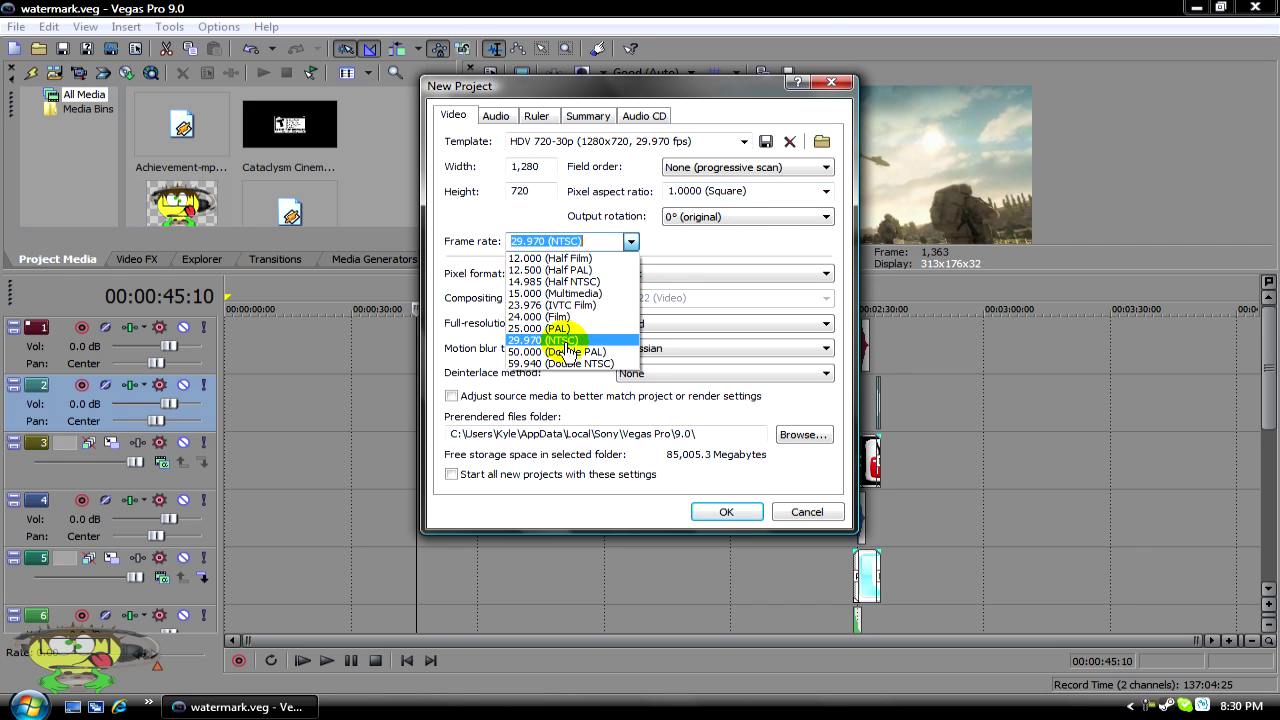
click(562, 352)
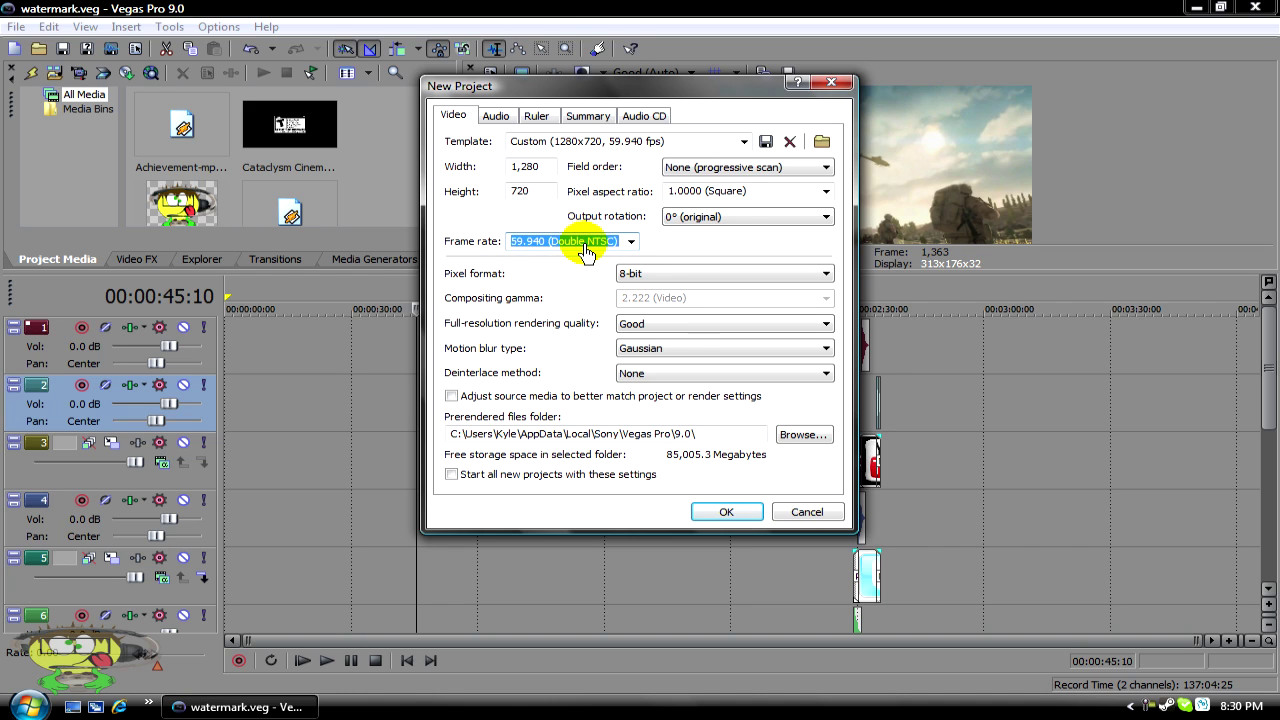
Set the pixel format to 32-bit floating point (video levels) and the full-resolution rendering quality to Best
click(680, 273)
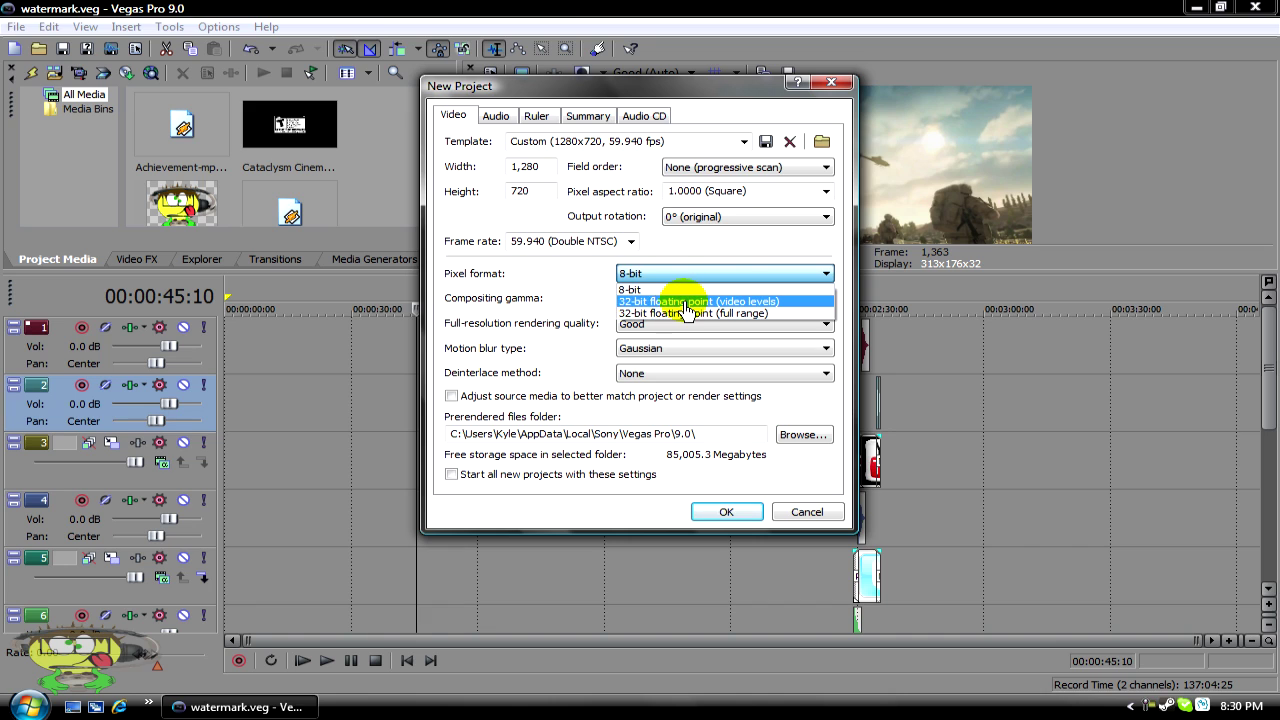
click(684, 302)
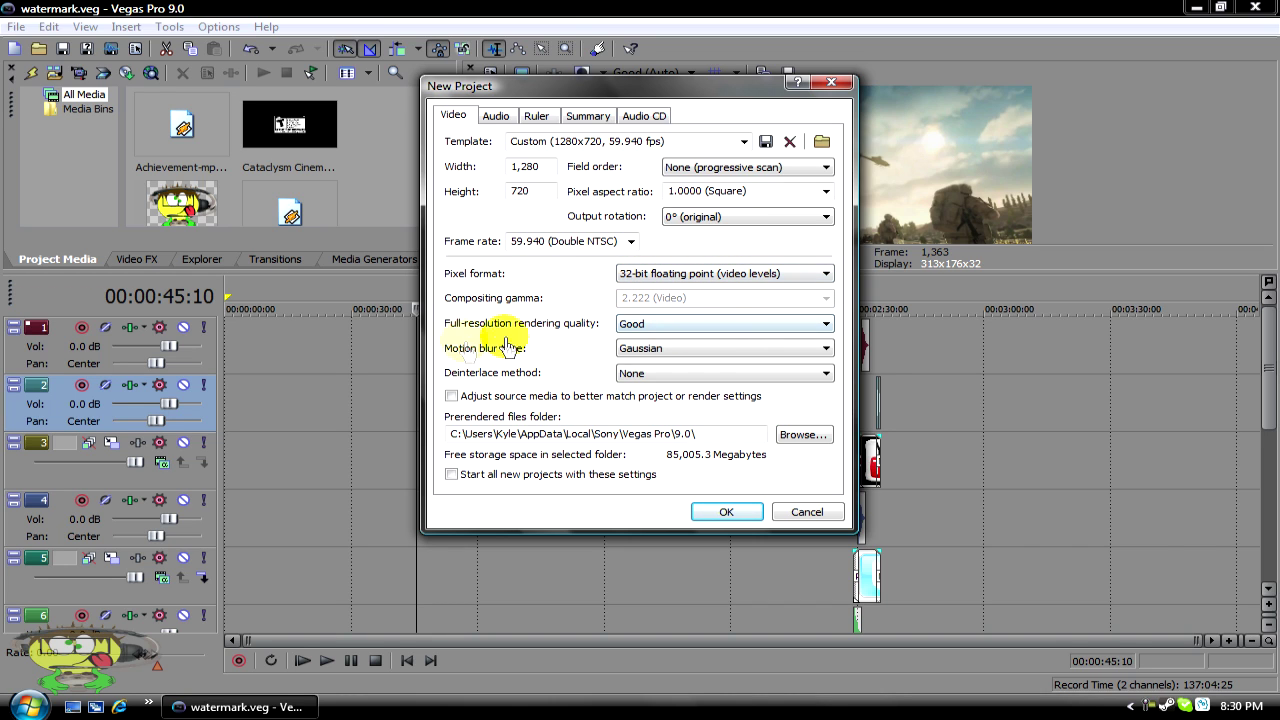
click(667, 323)
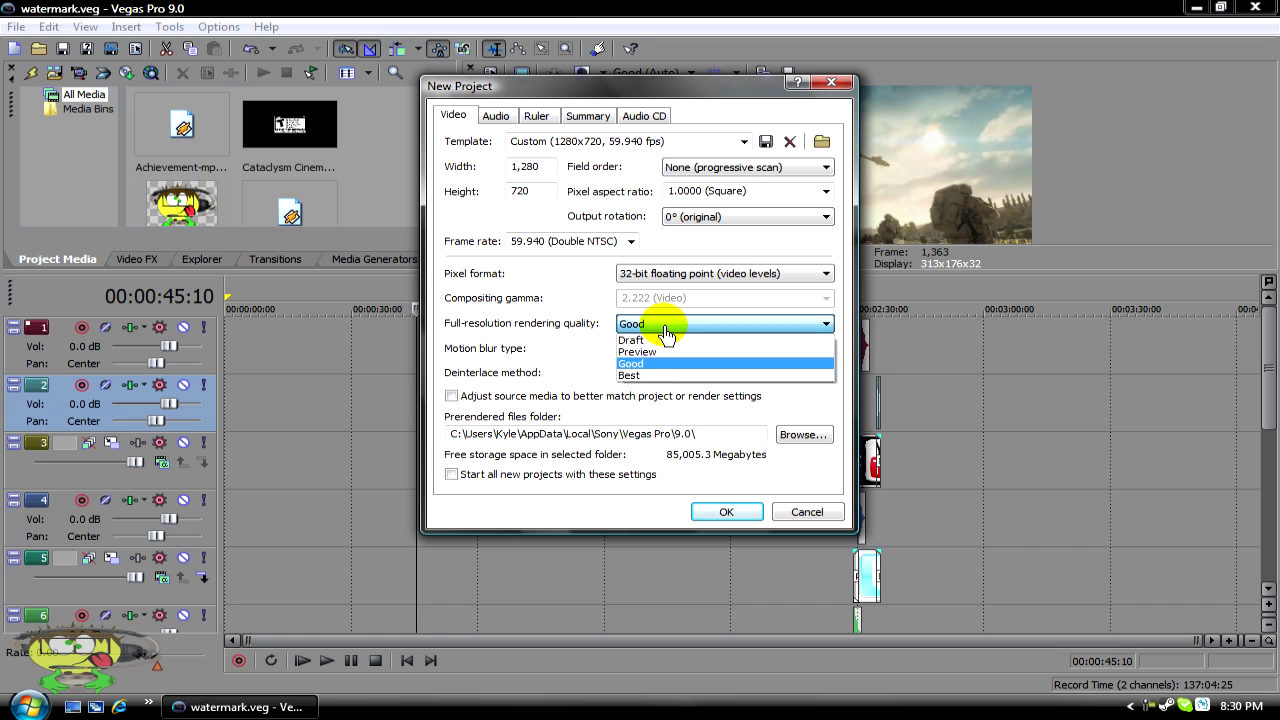
click(663, 375)
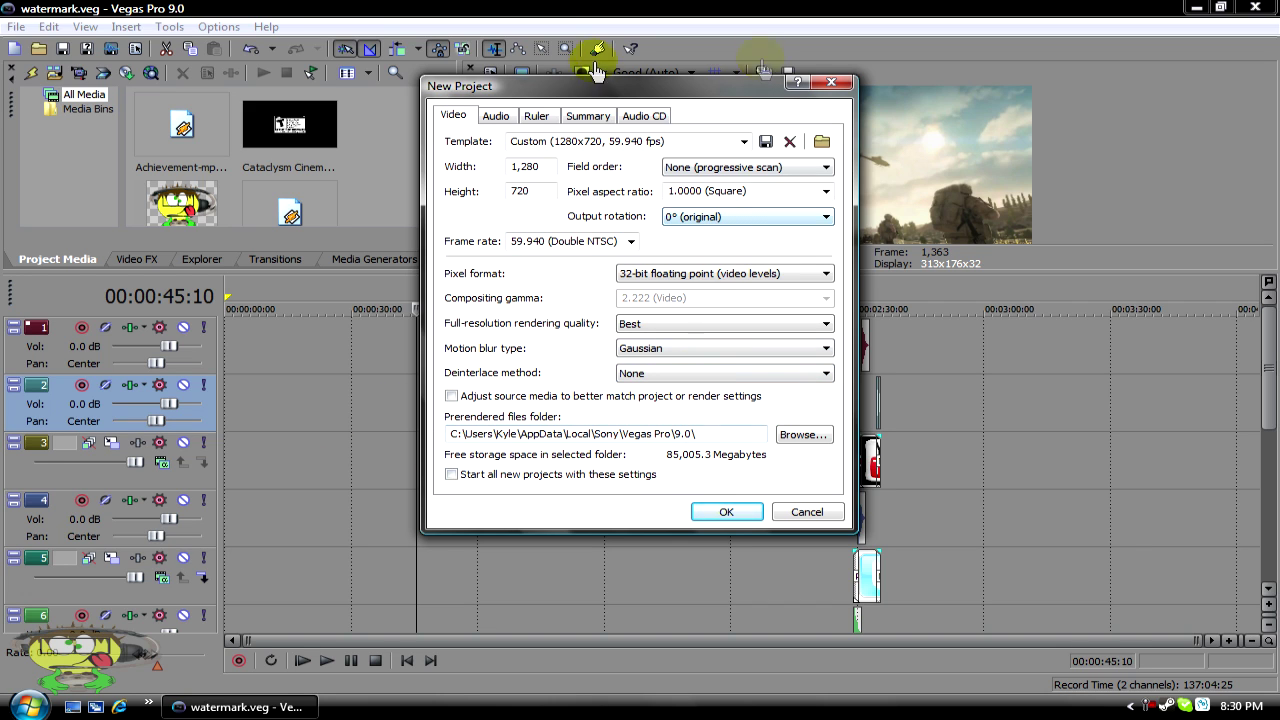
Review the new project's audio settings and create the project with the chosen video settings
click(500, 118)
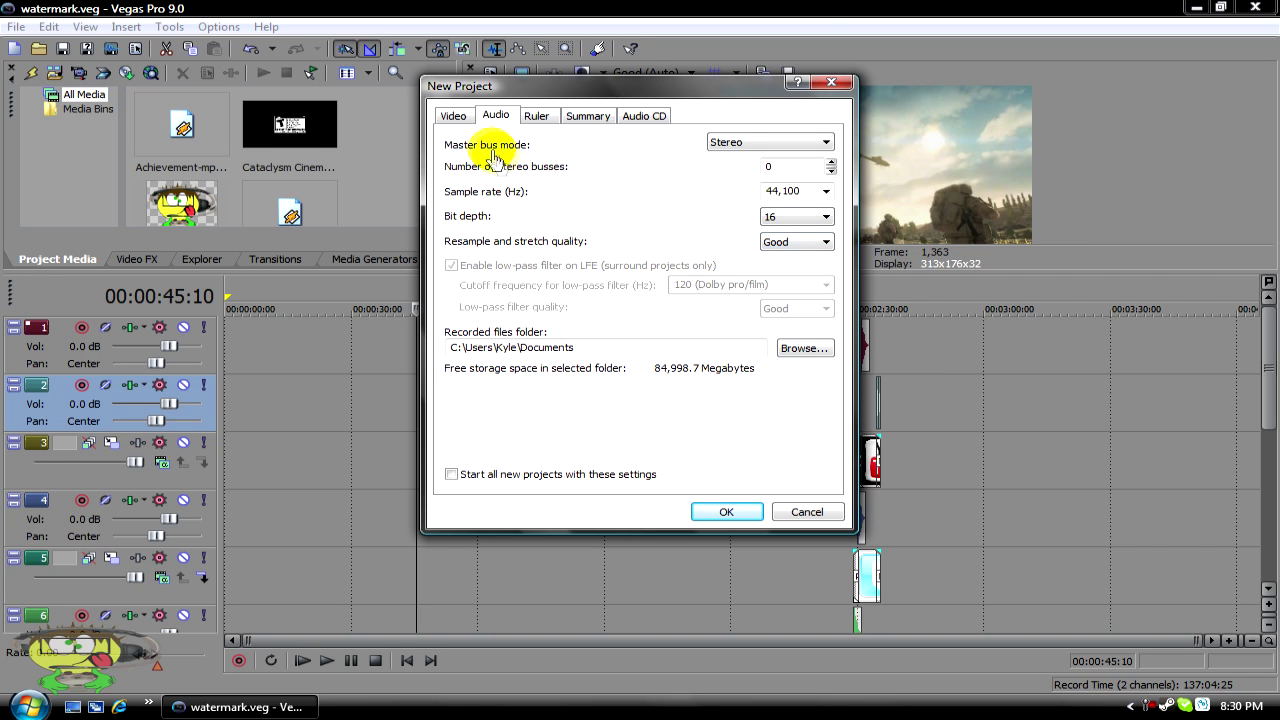
click(470, 120)
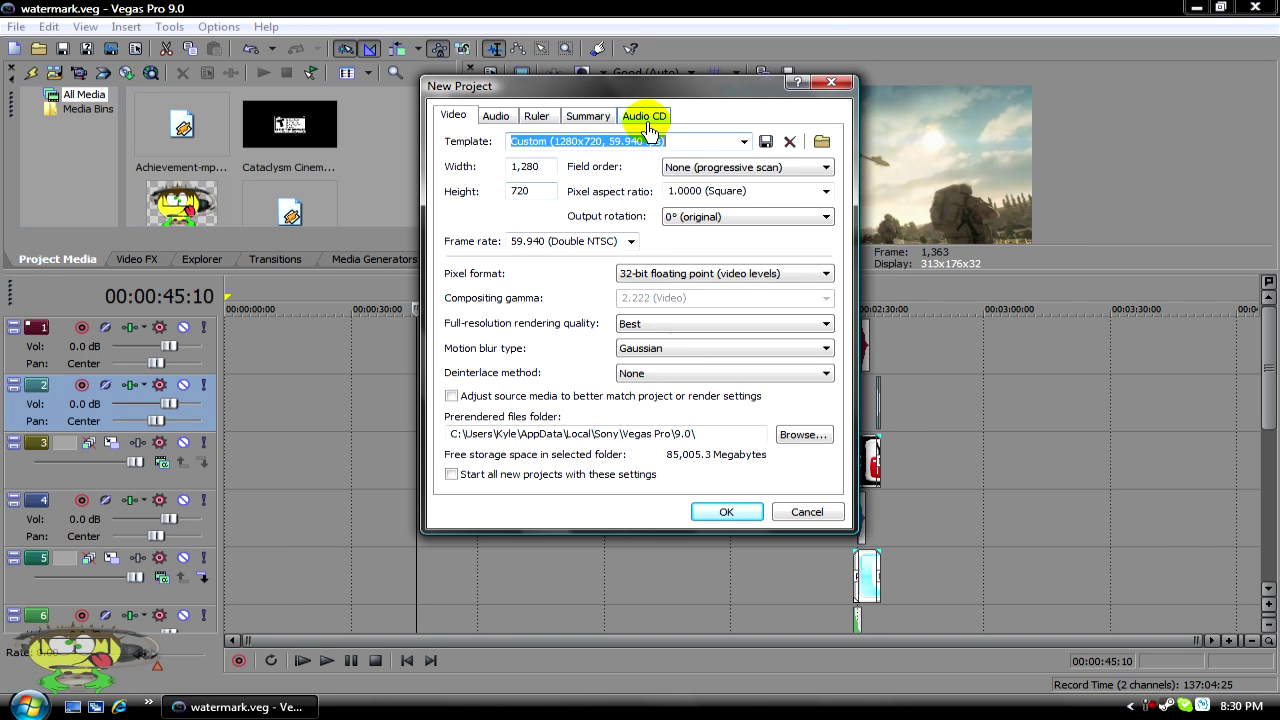
click(727, 512)
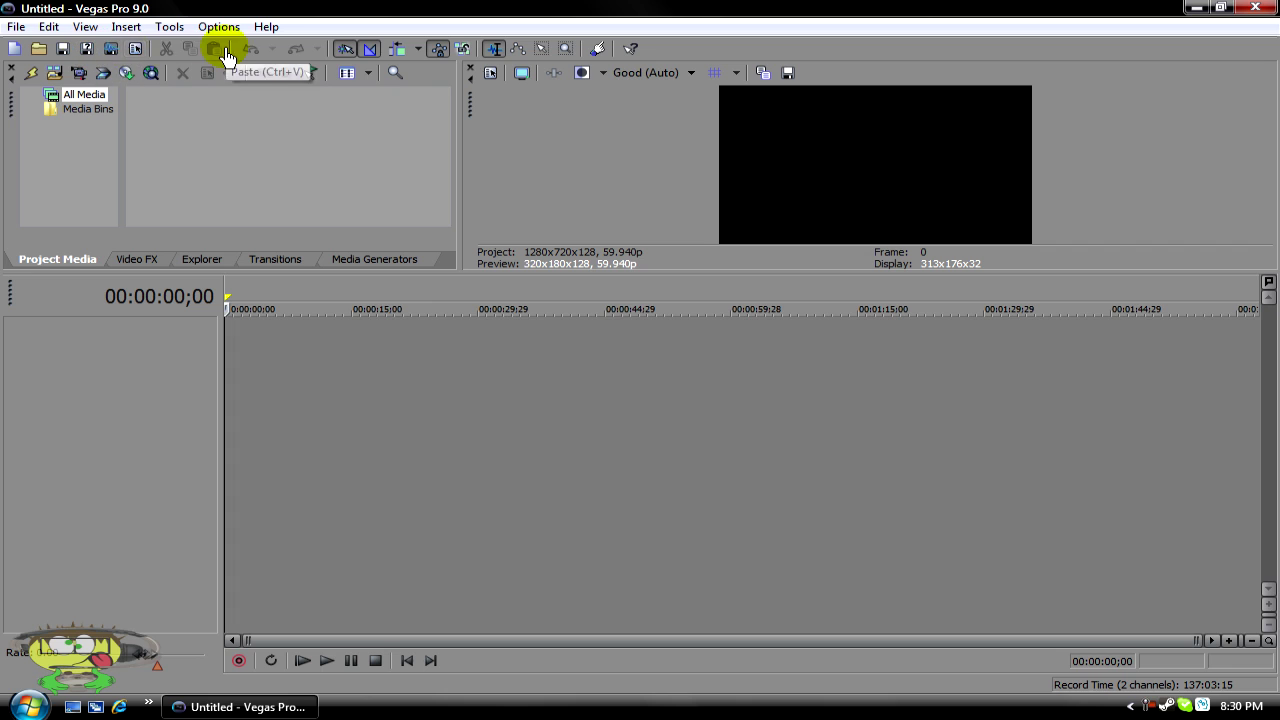
click(38, 50)
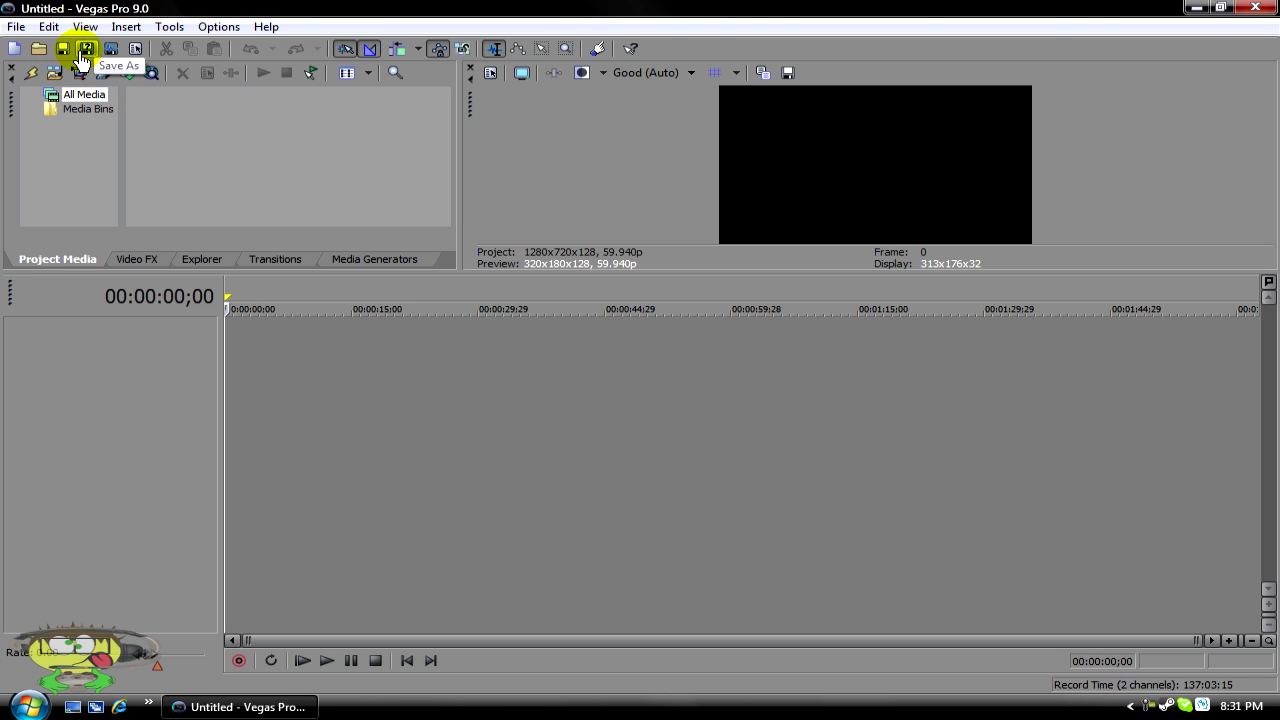
click(61, 52)
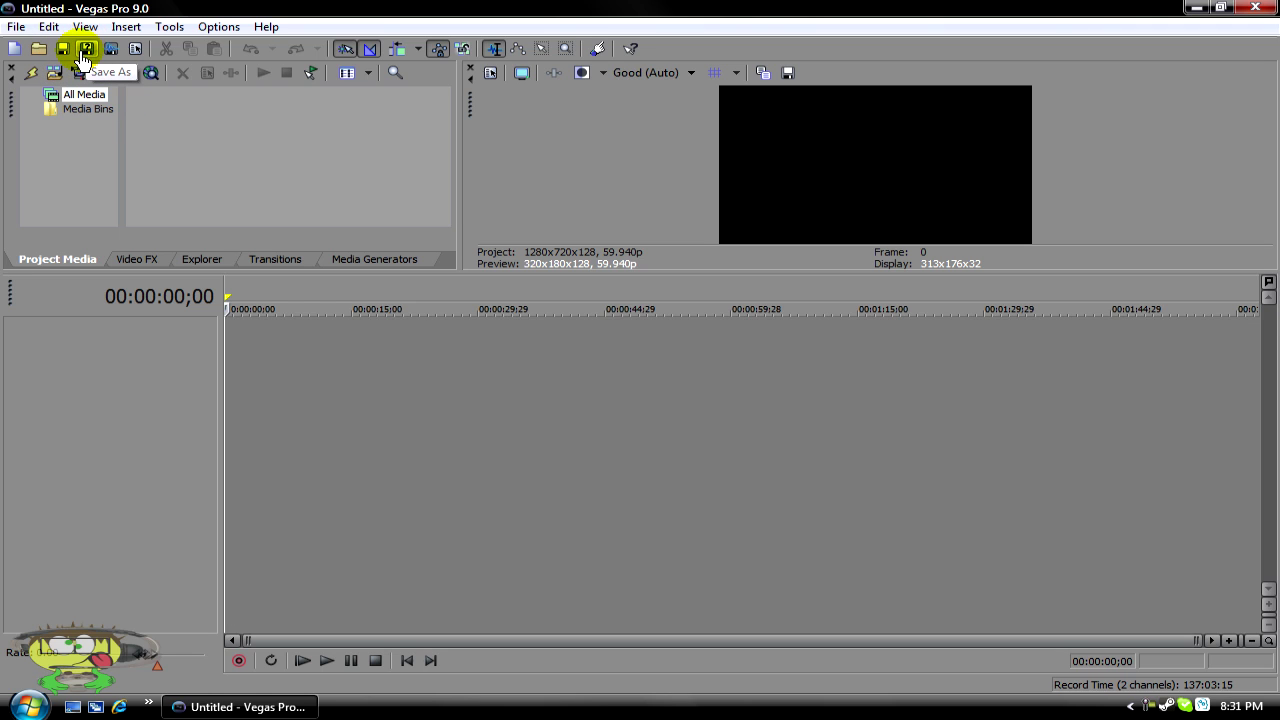
click(135, 52)
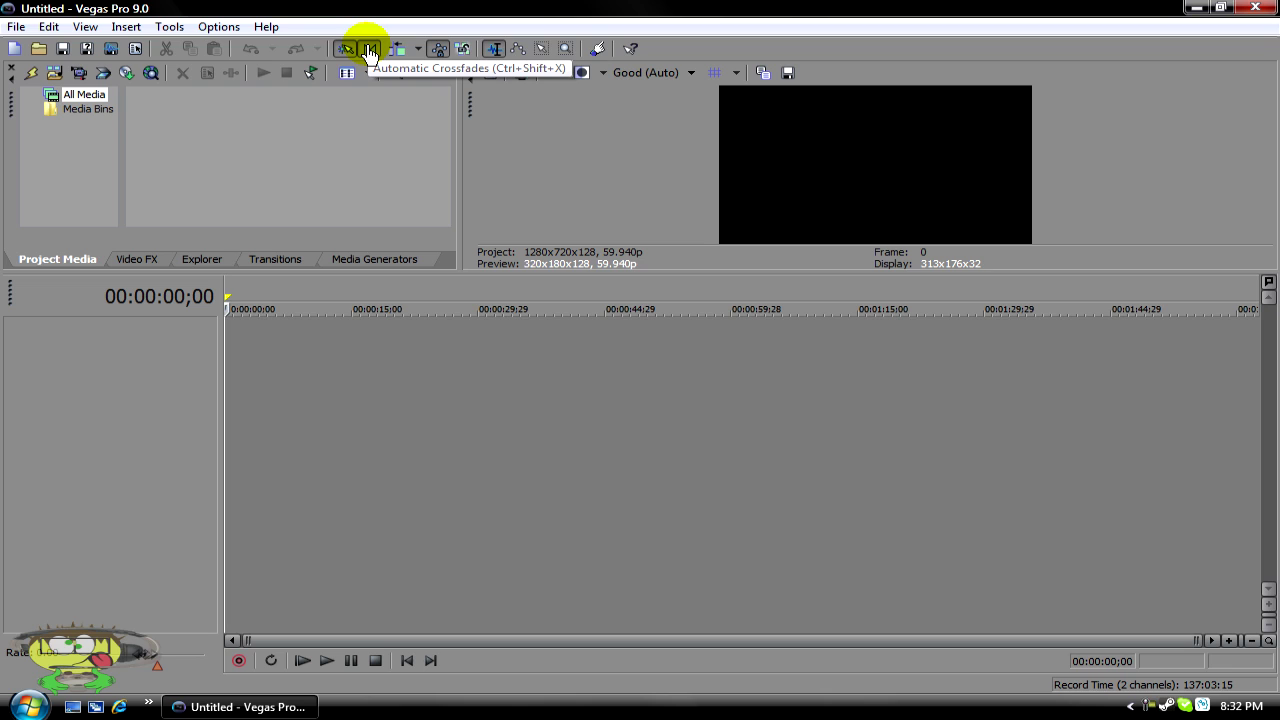
click(370, 50)
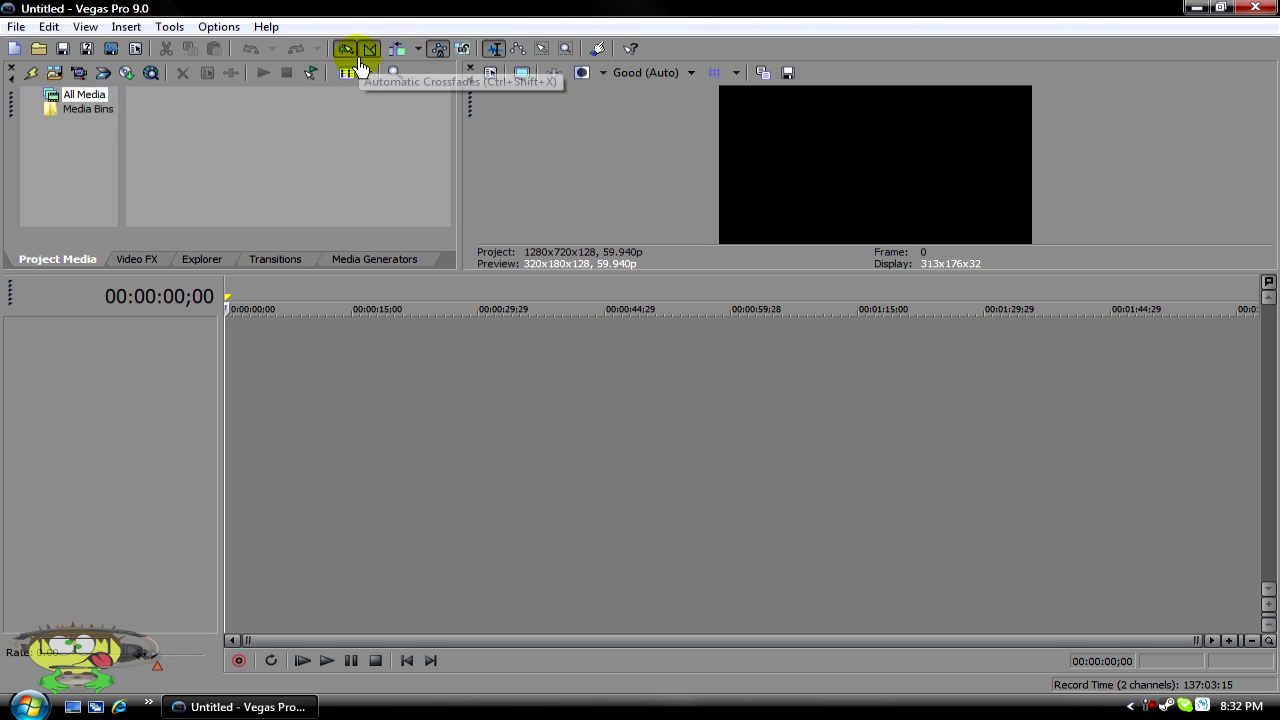
click(402, 58)
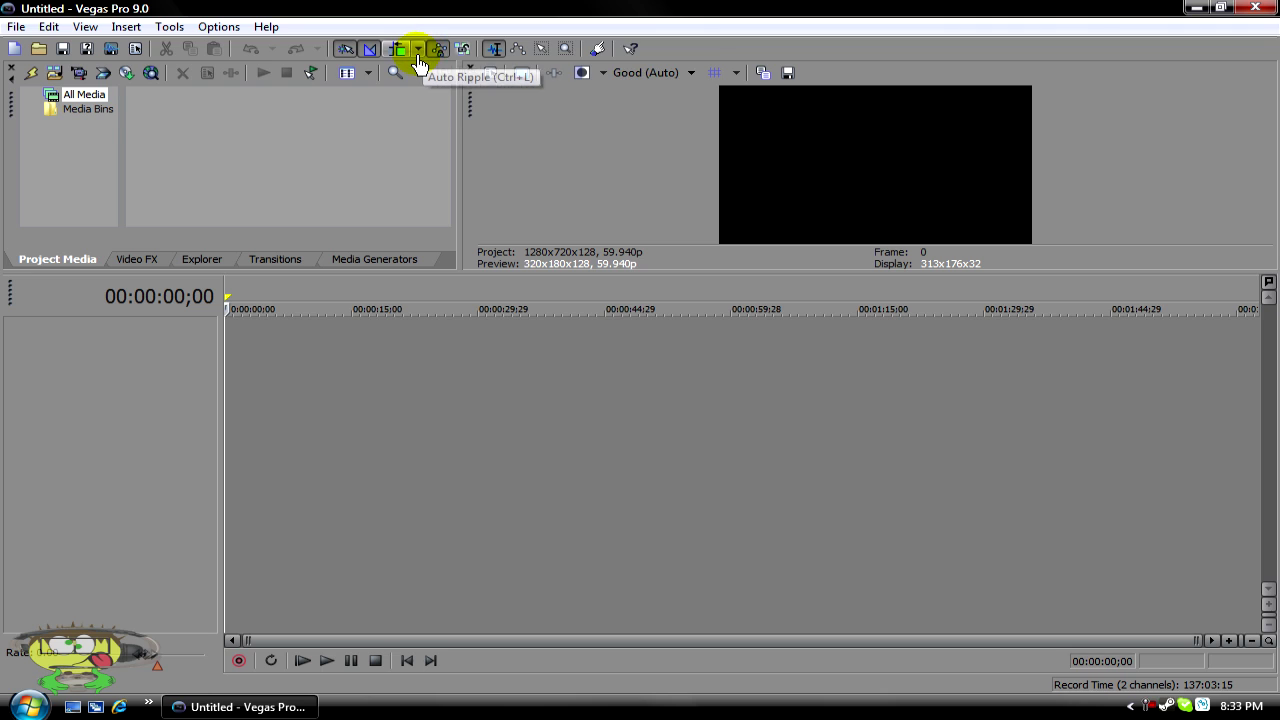
click(418, 49)
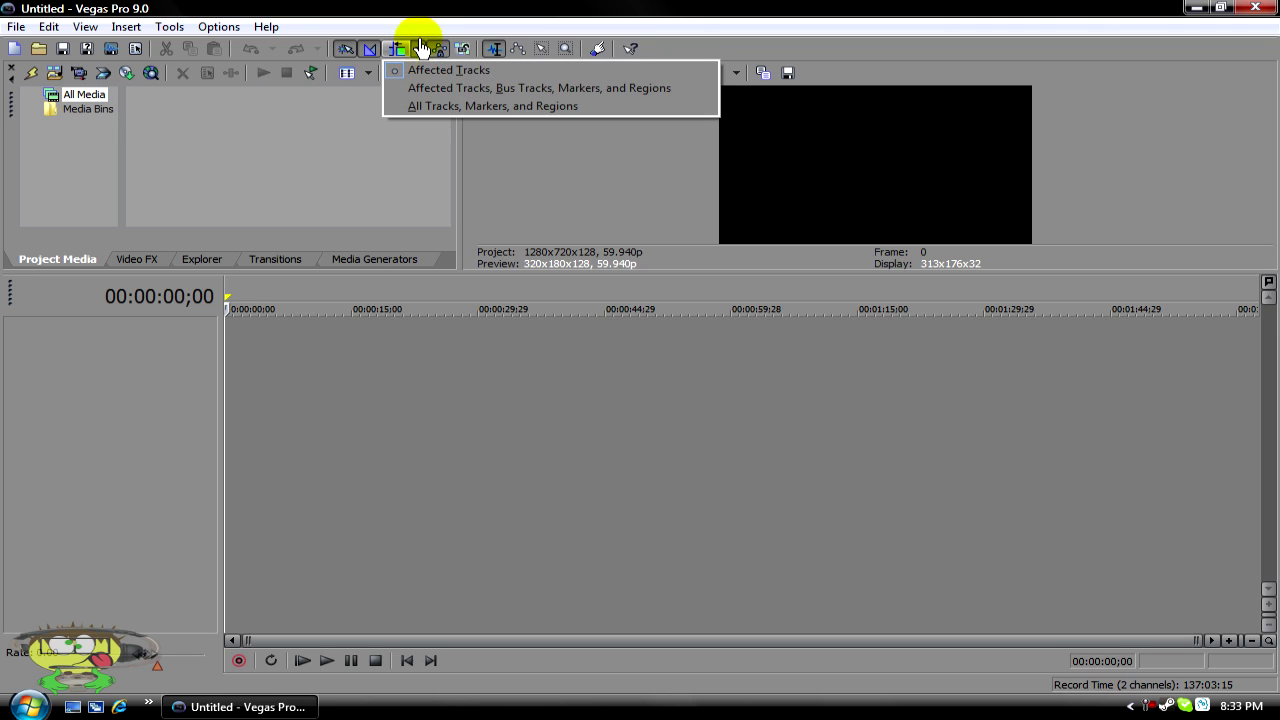
click(417, 40)
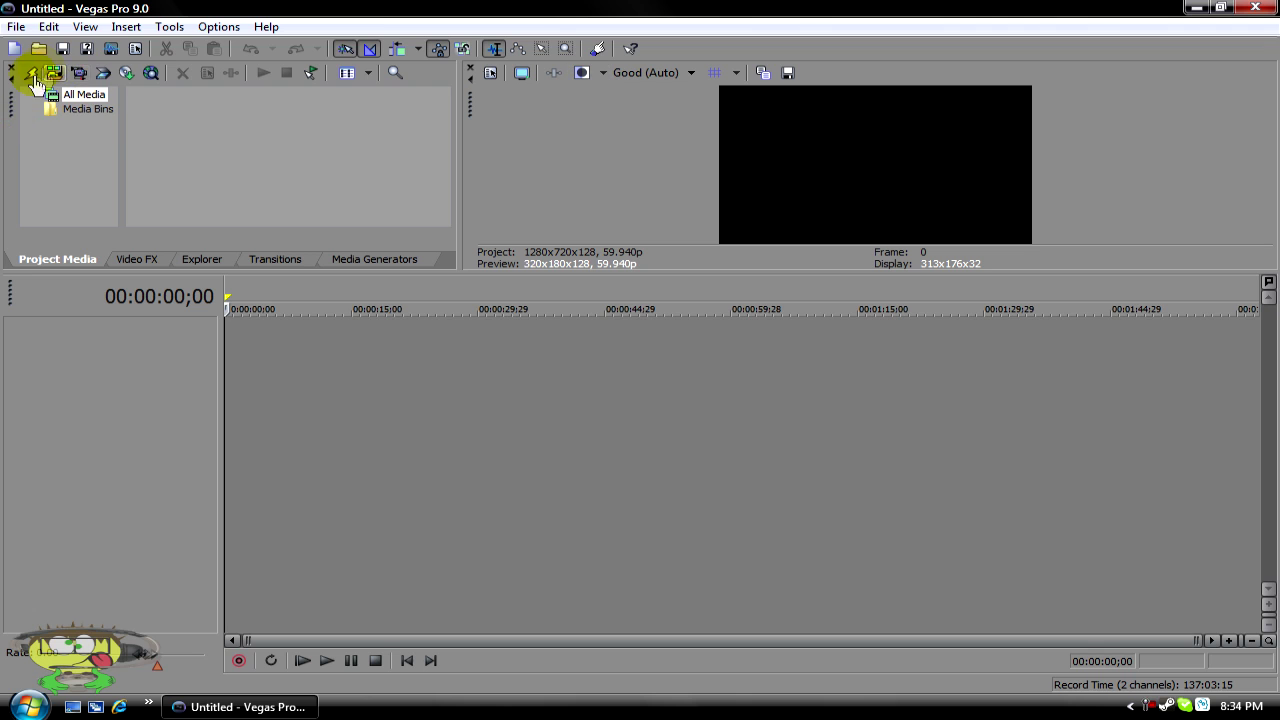
Look through the Video FX, Explorer, Transitions and Media Generators views, ending on Project Media
click(158, 262)
click(202, 260)
click(277, 261)
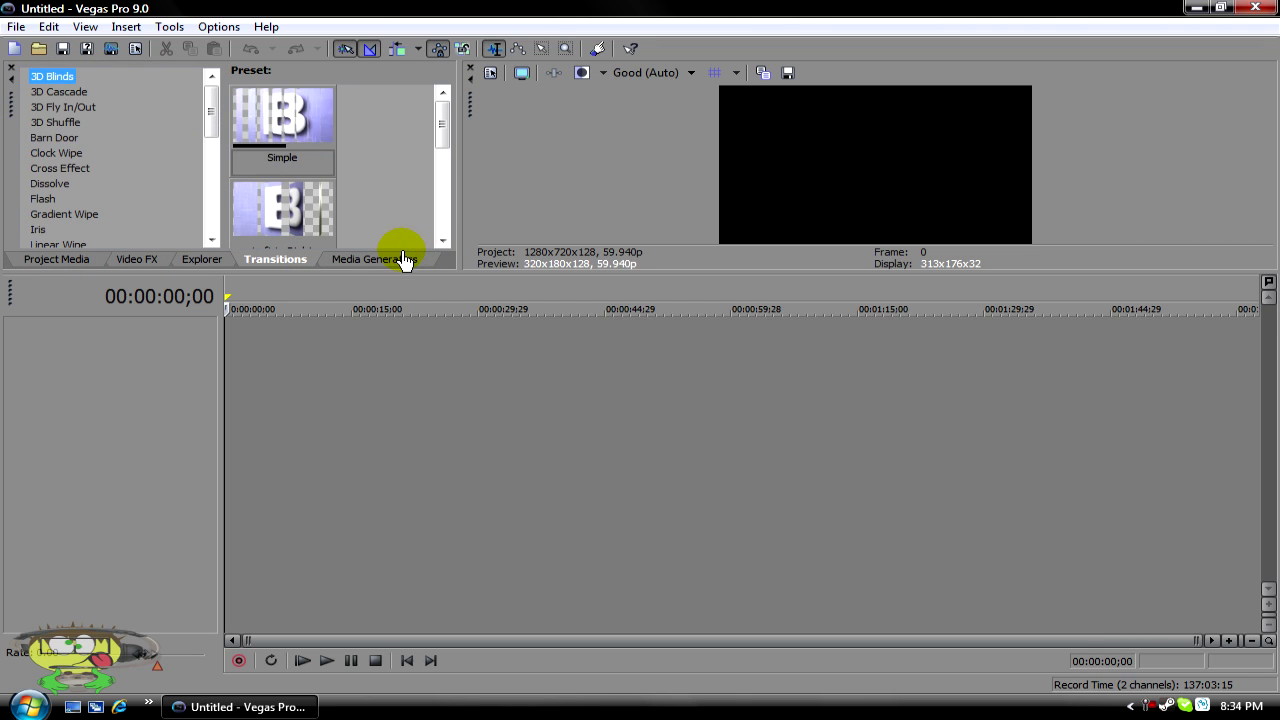
click(400, 260)
click(60, 268)
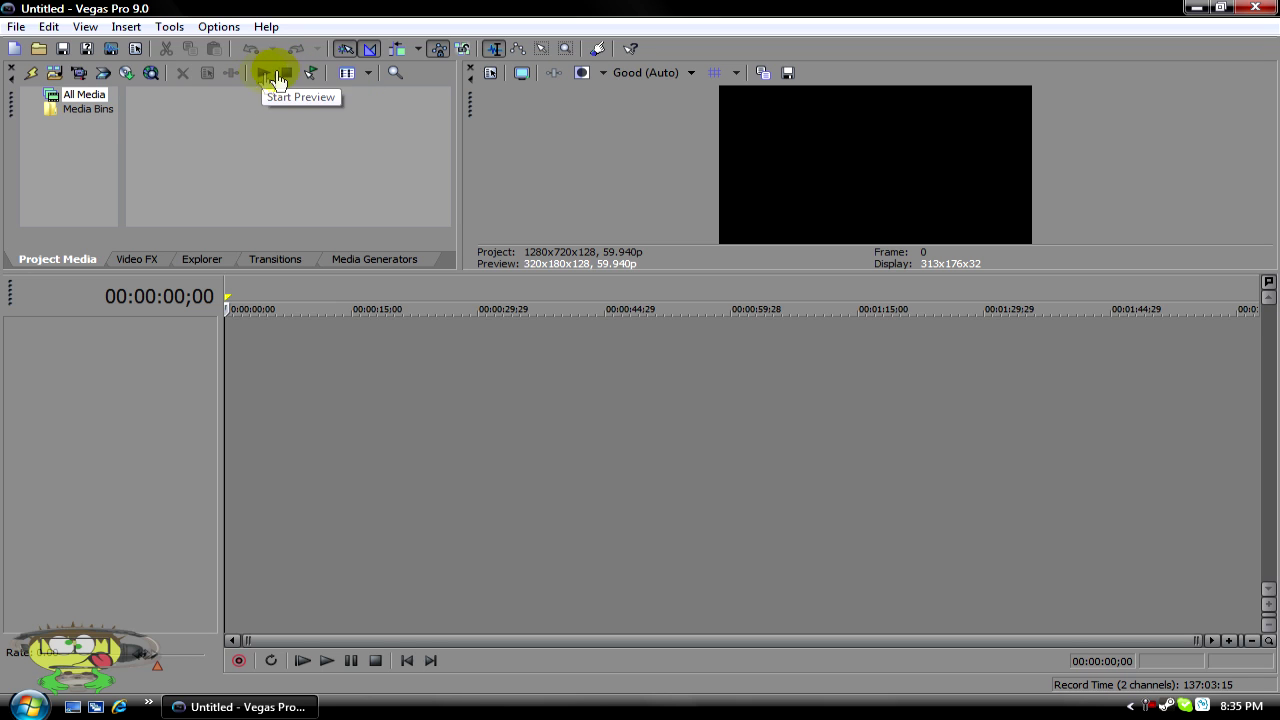
Examine the Project Media tools, including the view modes, the image scan dialog and the media bin commands
click(368, 77)
click(372, 130)
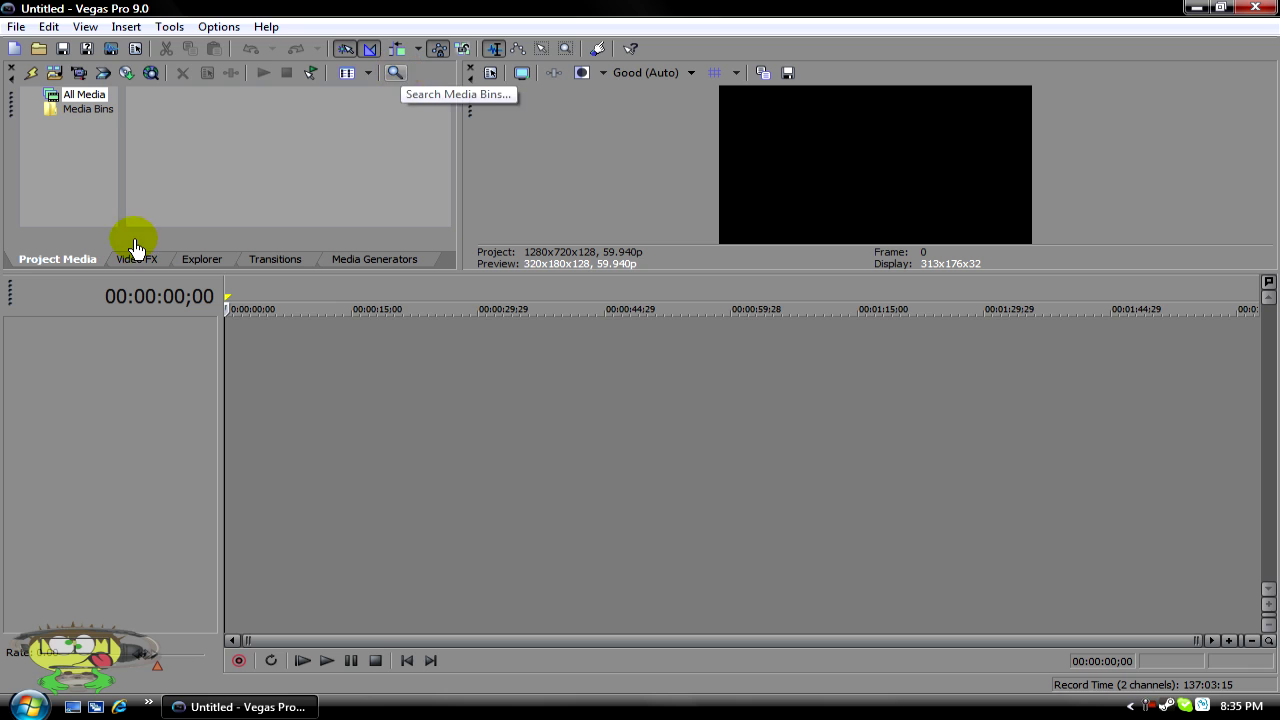
click(82, 111)
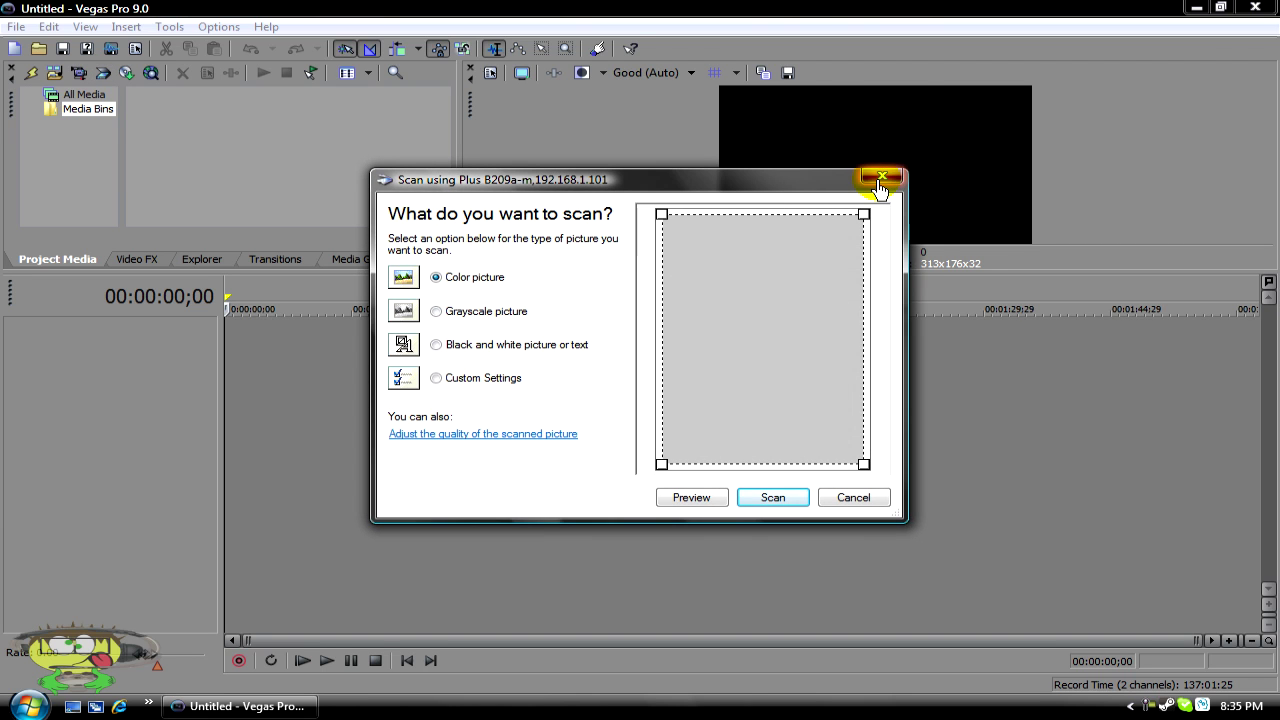
click(881, 178)
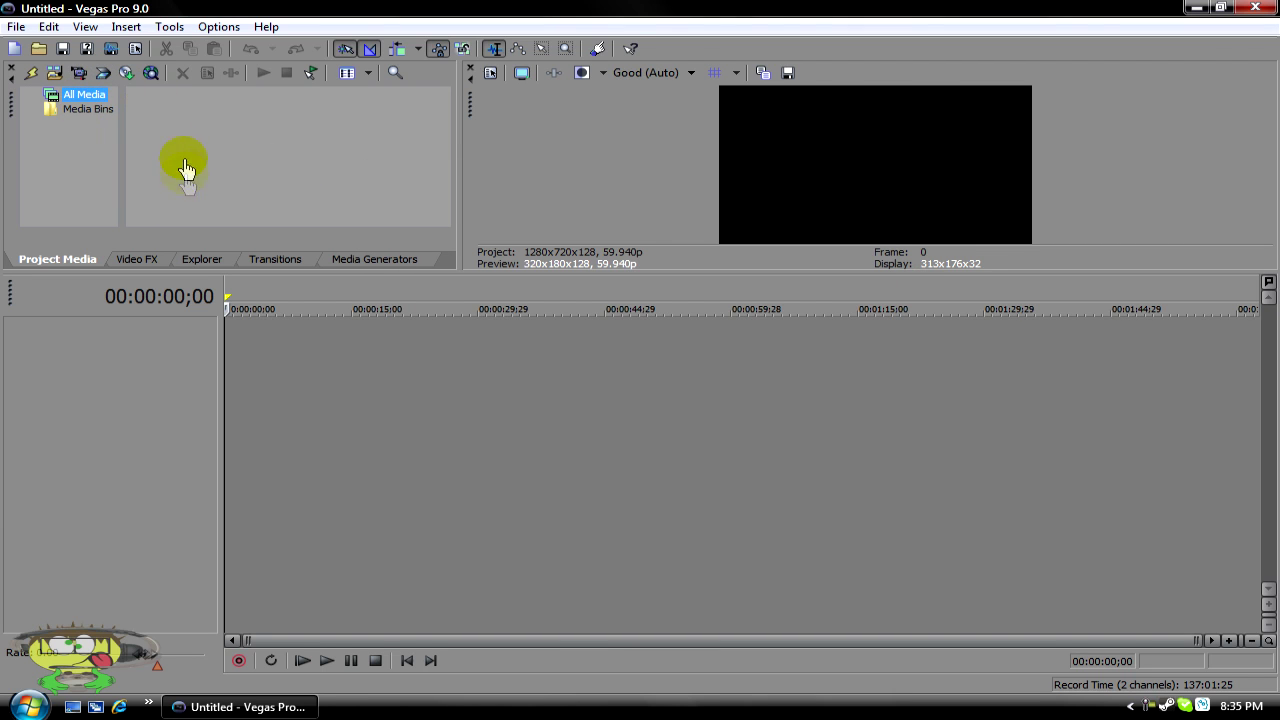
right_click(65, 139)
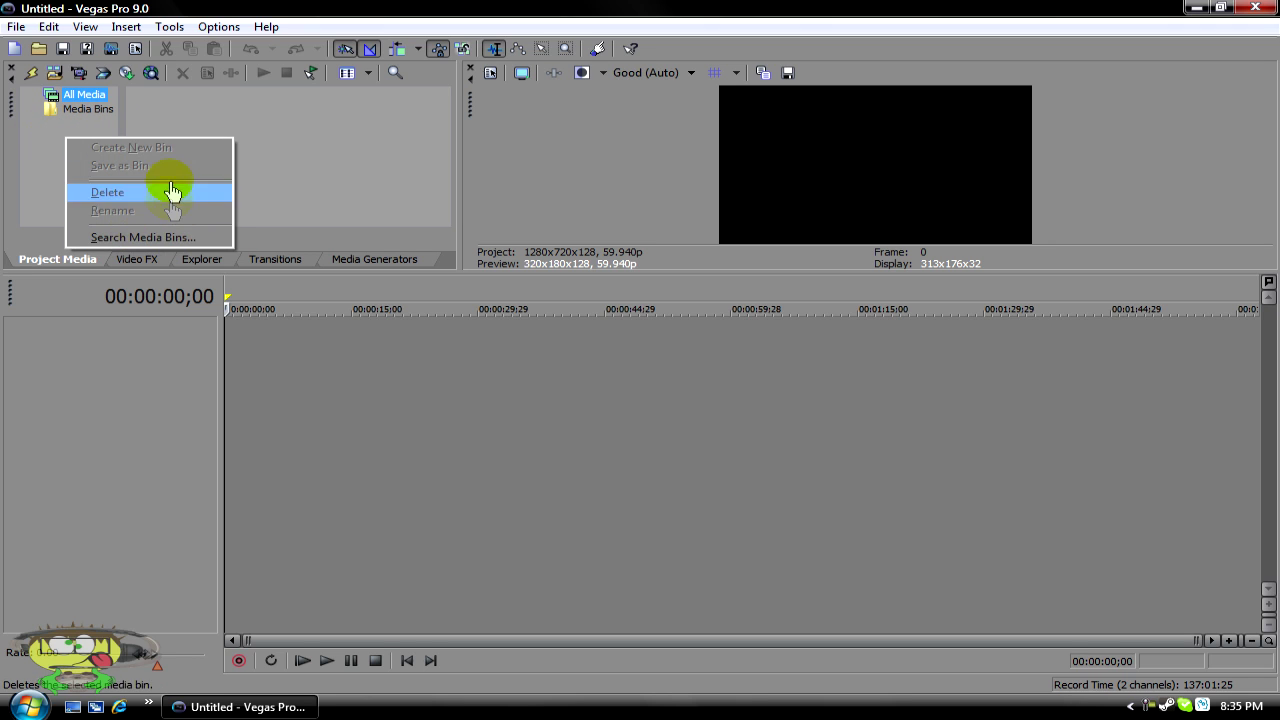
click(40, 162)
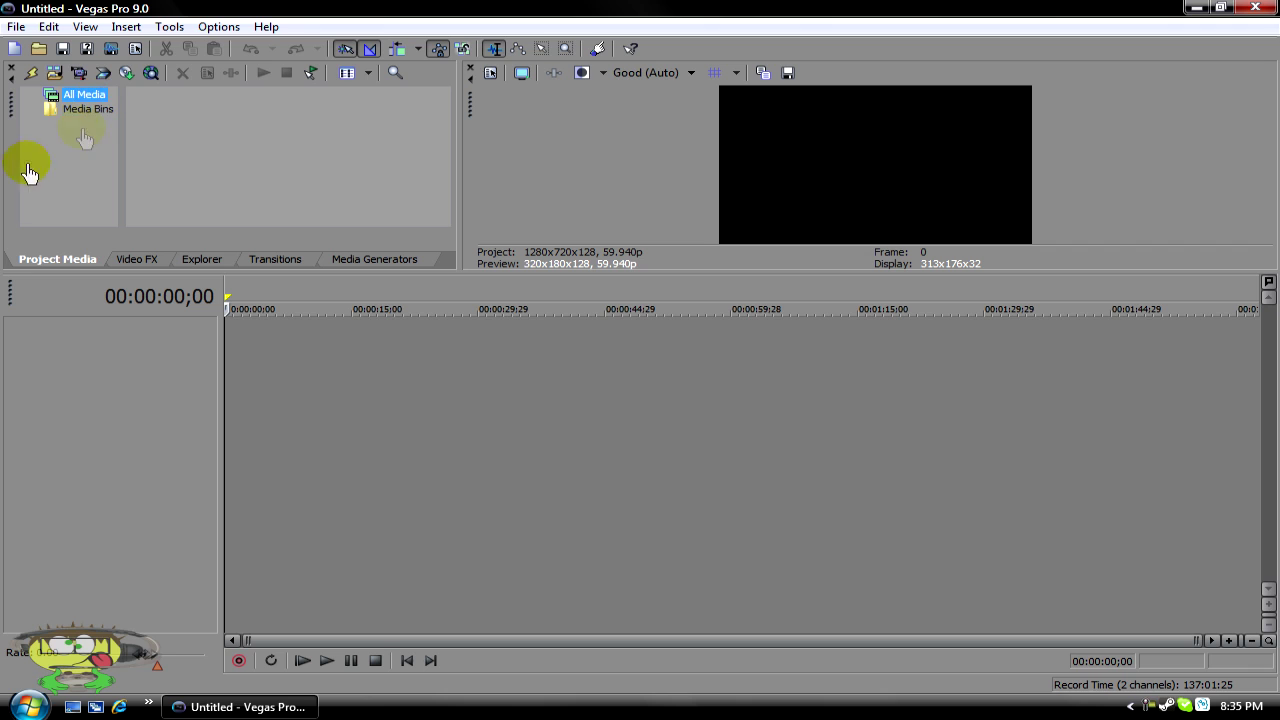
click(84, 95)
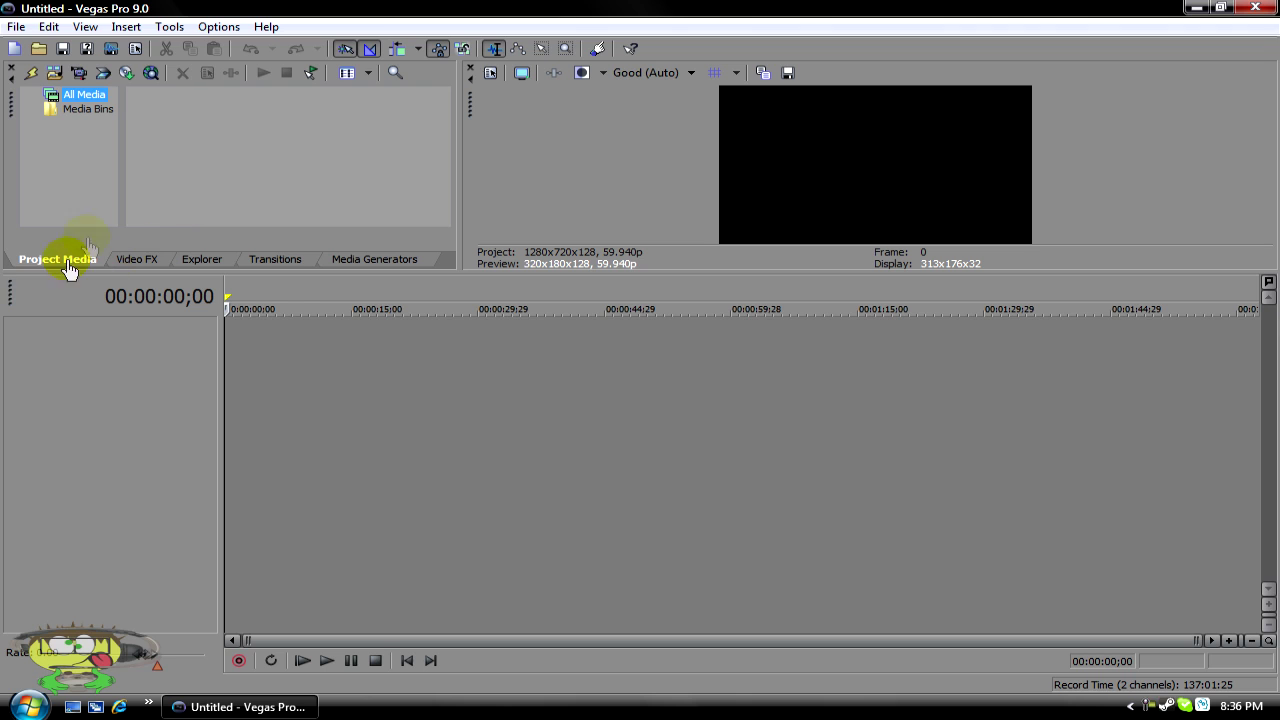
Examine the list of video effects and view the presets of the Black Restore effect
click(124, 266)
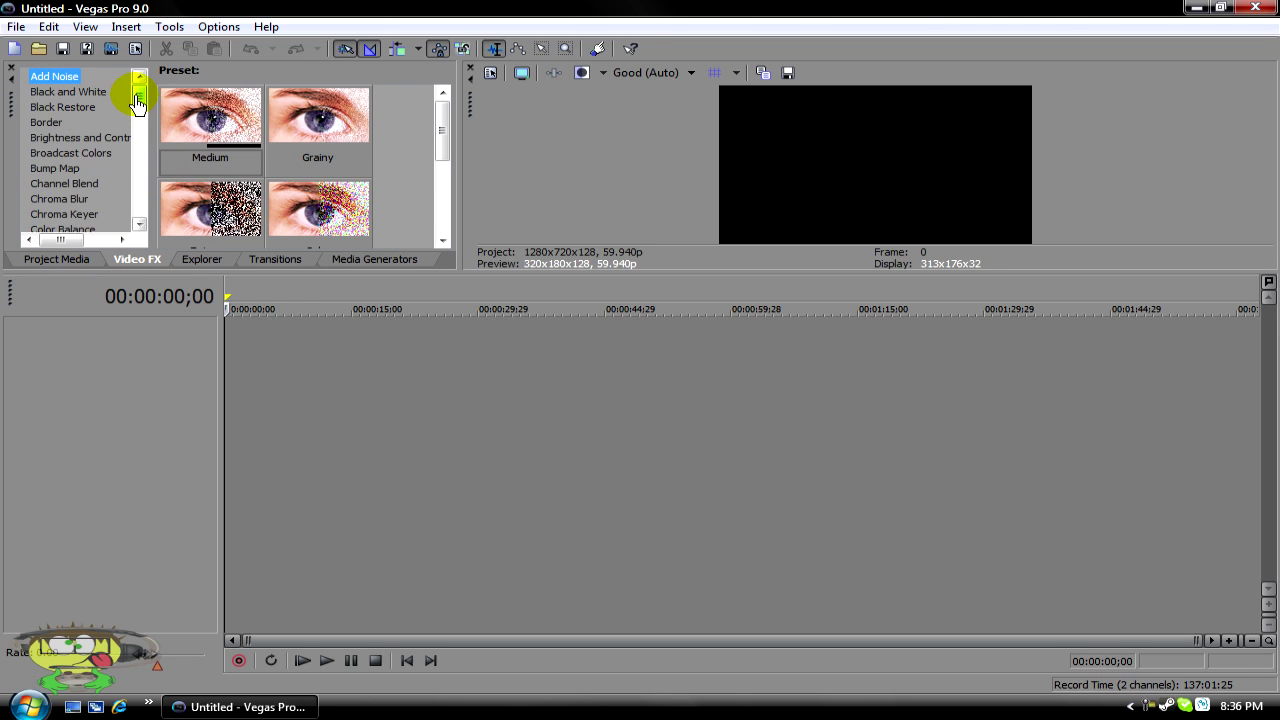
drag(137, 103, 91, 86)
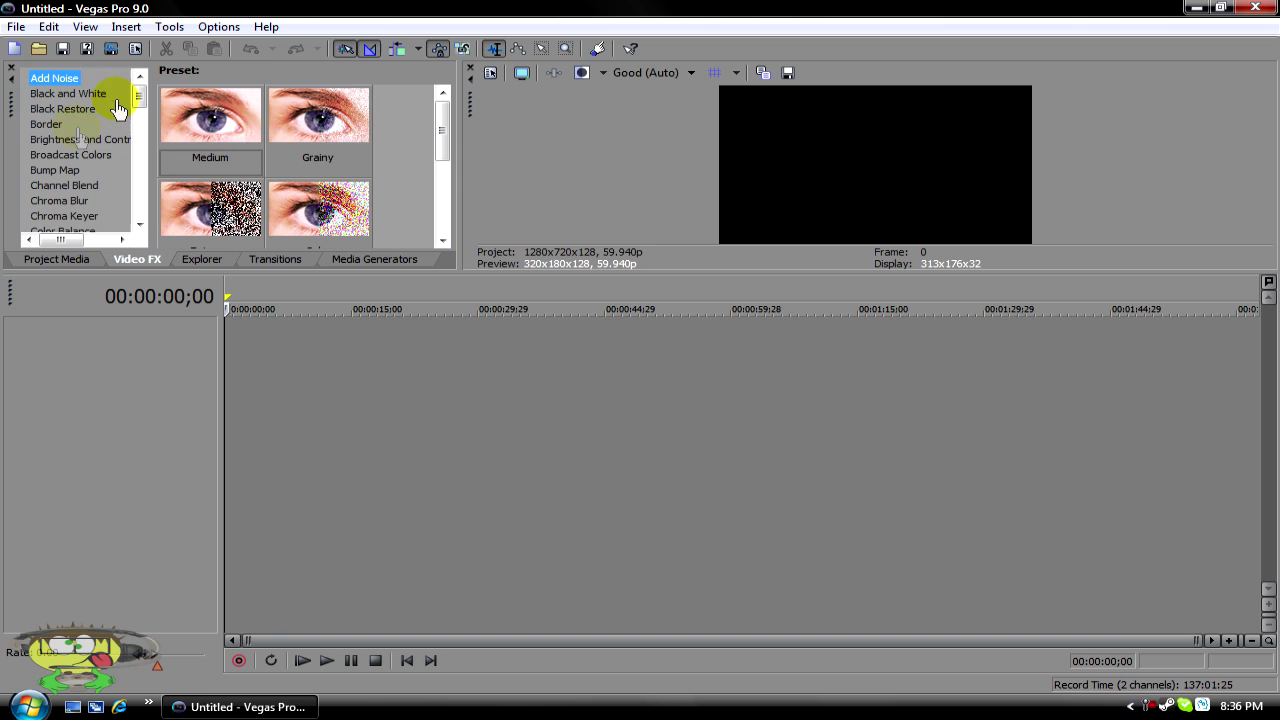
click(62, 111)
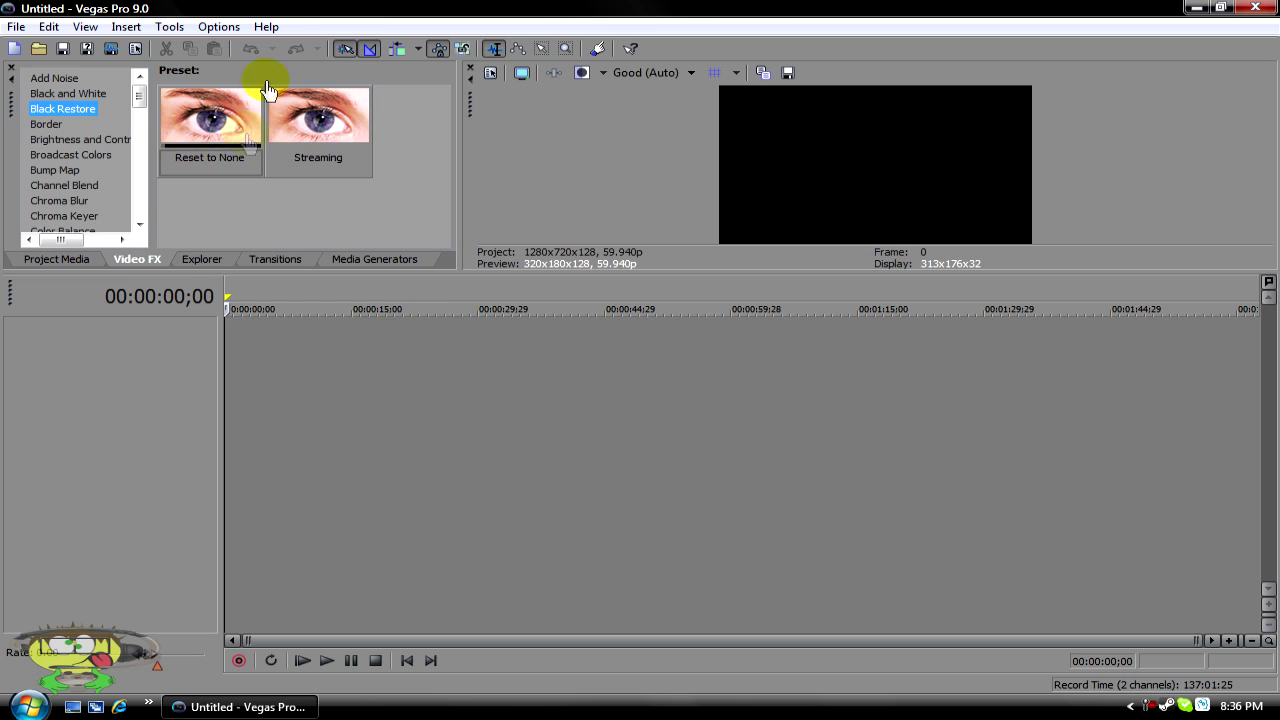
drag(137, 95, 165, 90)
Examine the Explorer view's folder tree, location list and media tools without leaving the Desktop folder
click(195, 259)
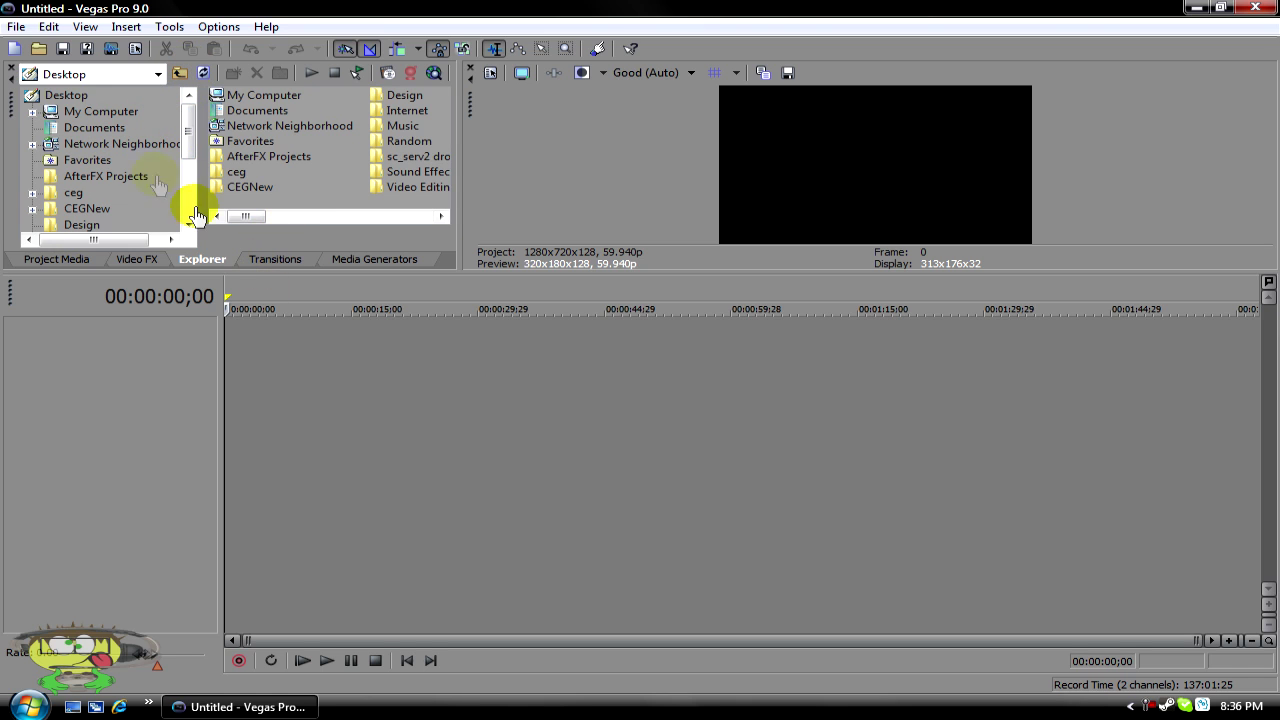
drag(186, 115, 250, 150)
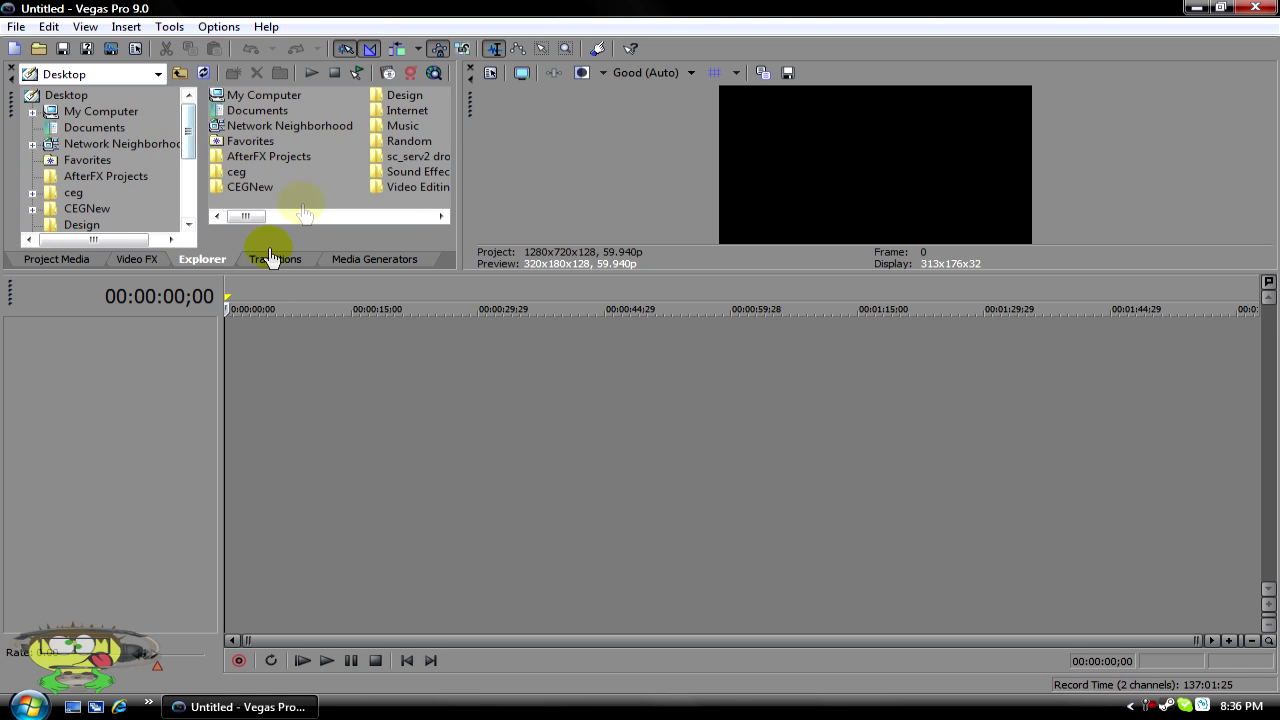
click(157, 78)
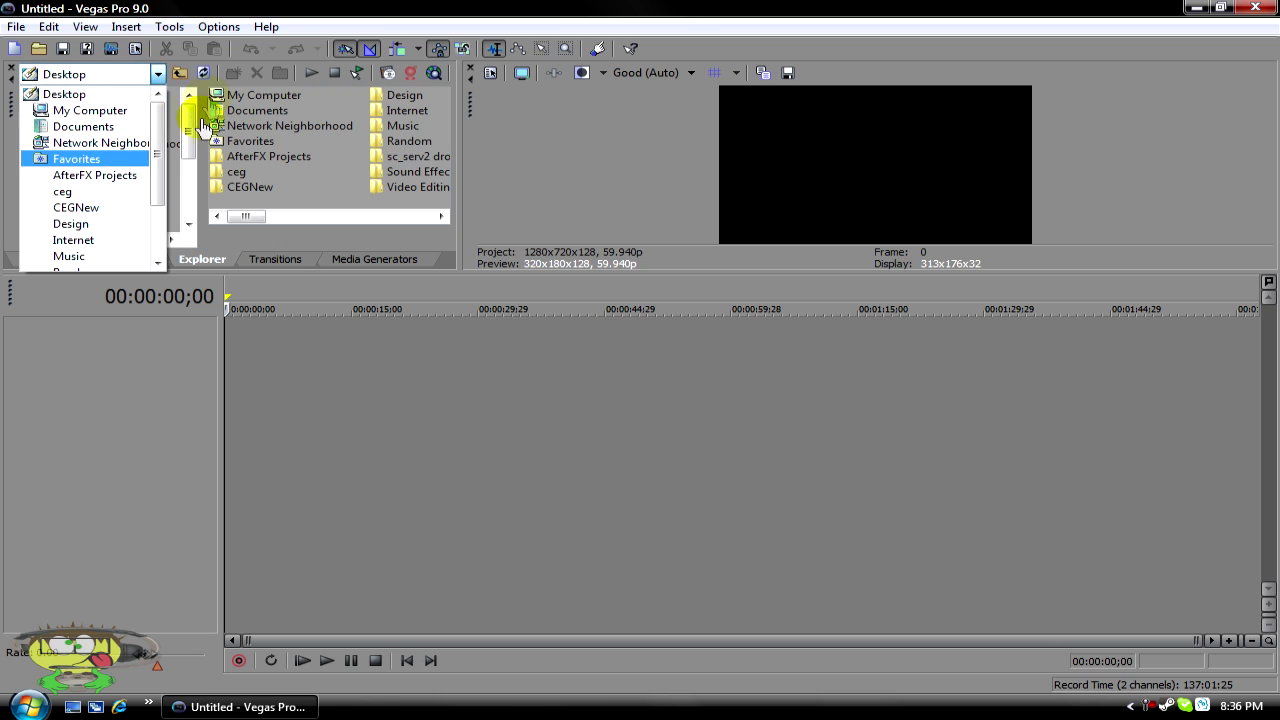
click(157, 74)
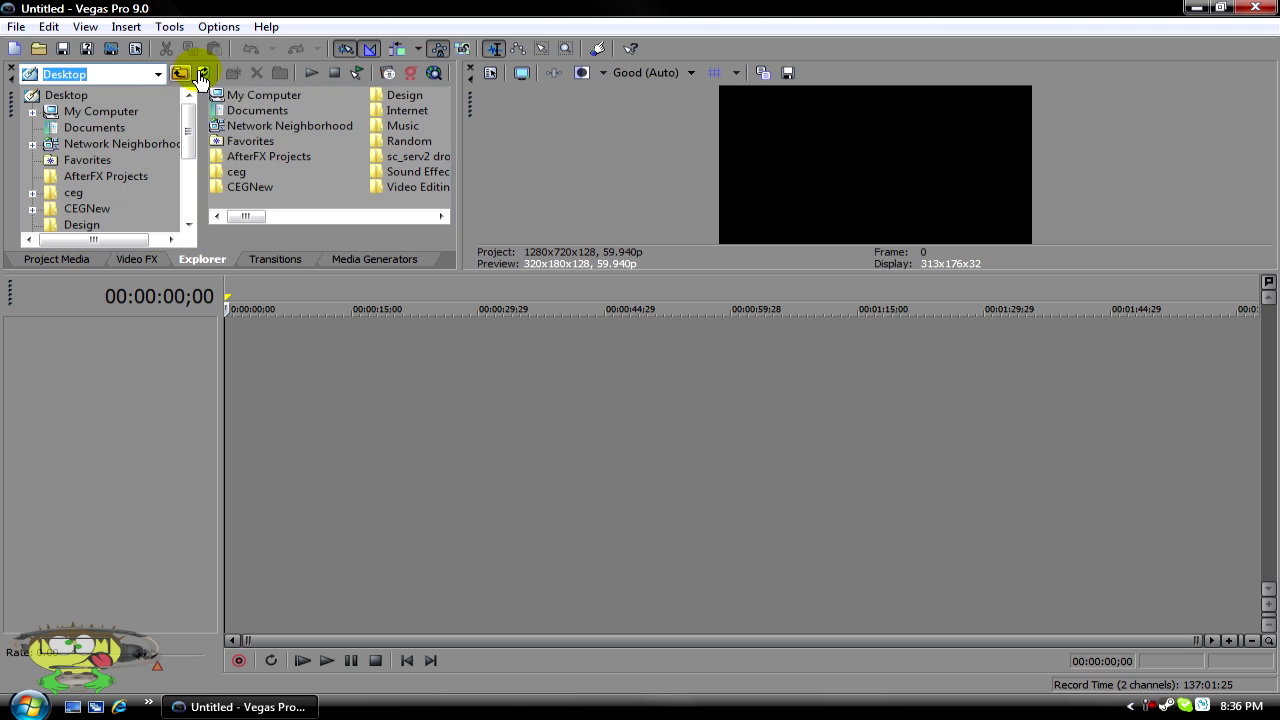
click(387, 82)
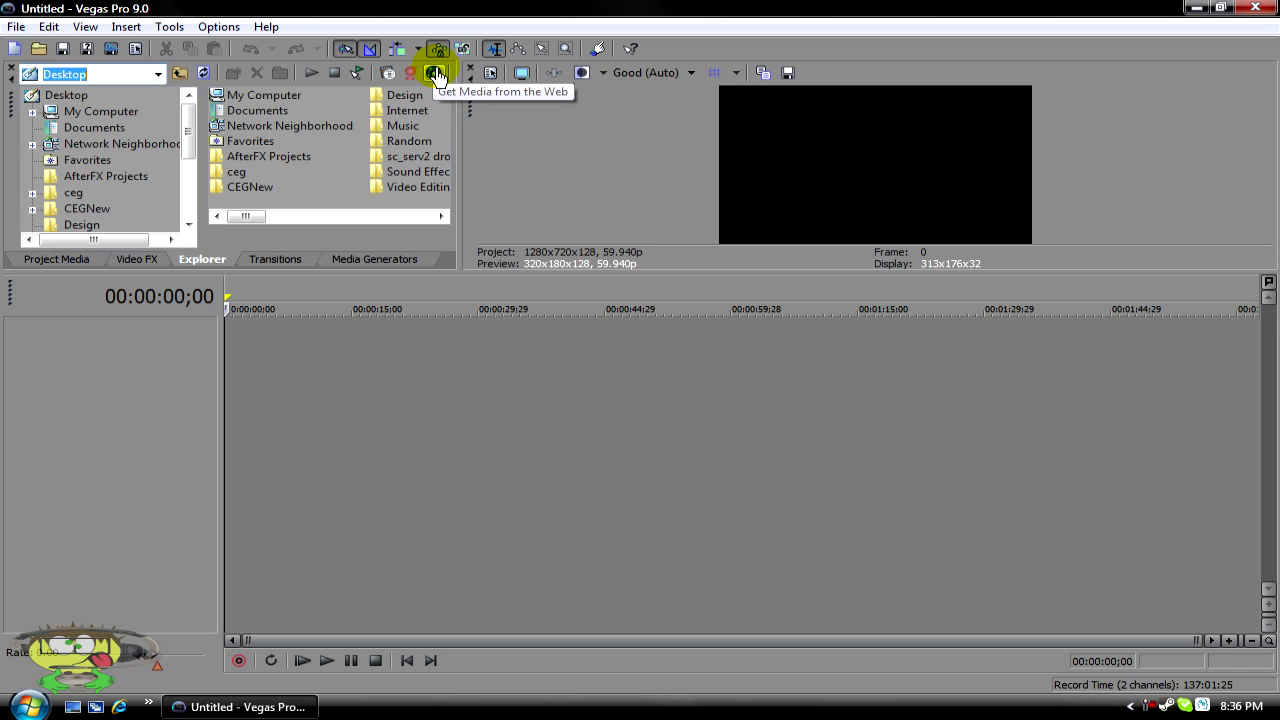
Examine the full list of available transitions from 3D Blinds to Zoom
click(266, 262)
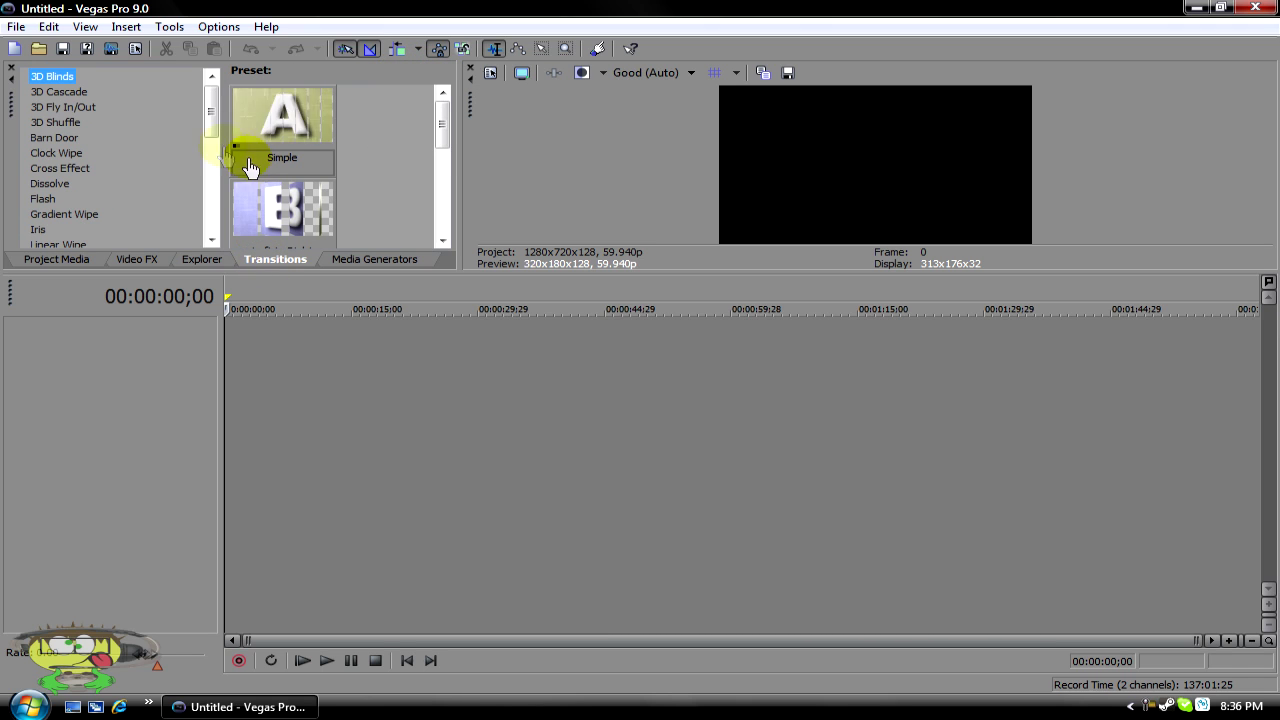
mouse_move(208, 115)
mouse_down()
mouse_move(206, 177)
mouse_move(211, 100)
mouse_move(194, 223)
mouse_move(214, 95)
mouse_up()
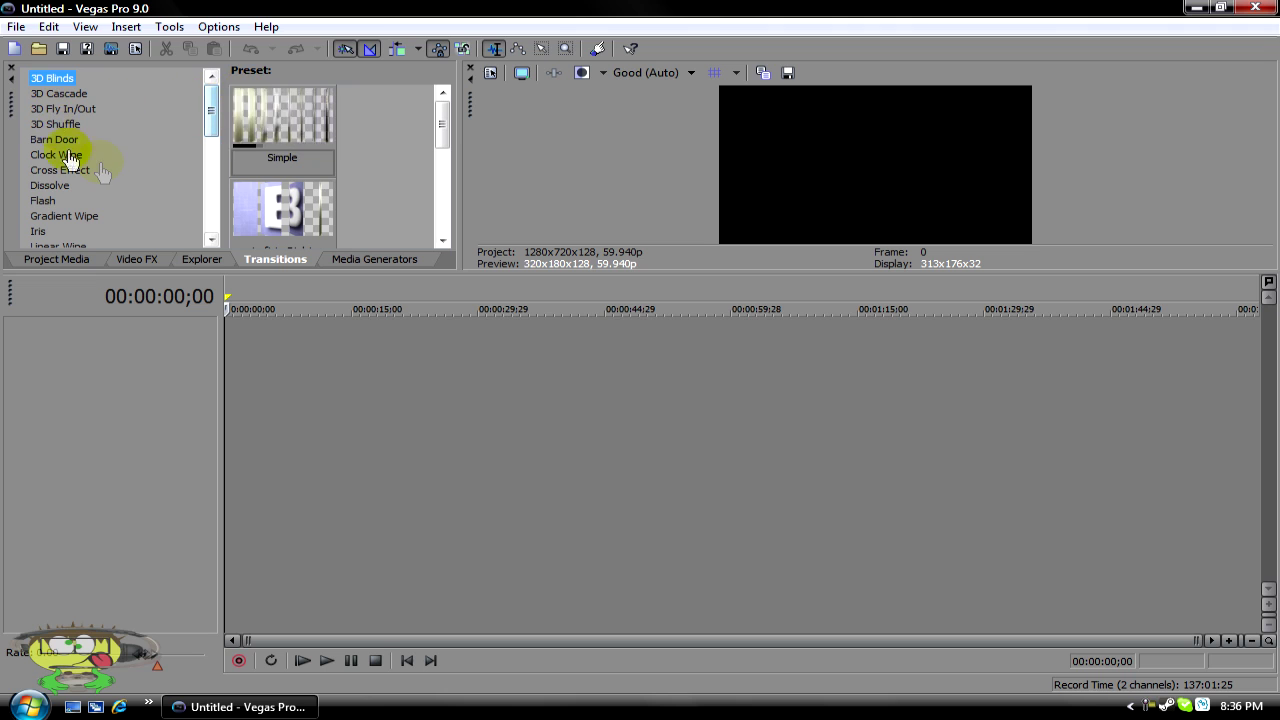
scroll(177, 171, down, 10)
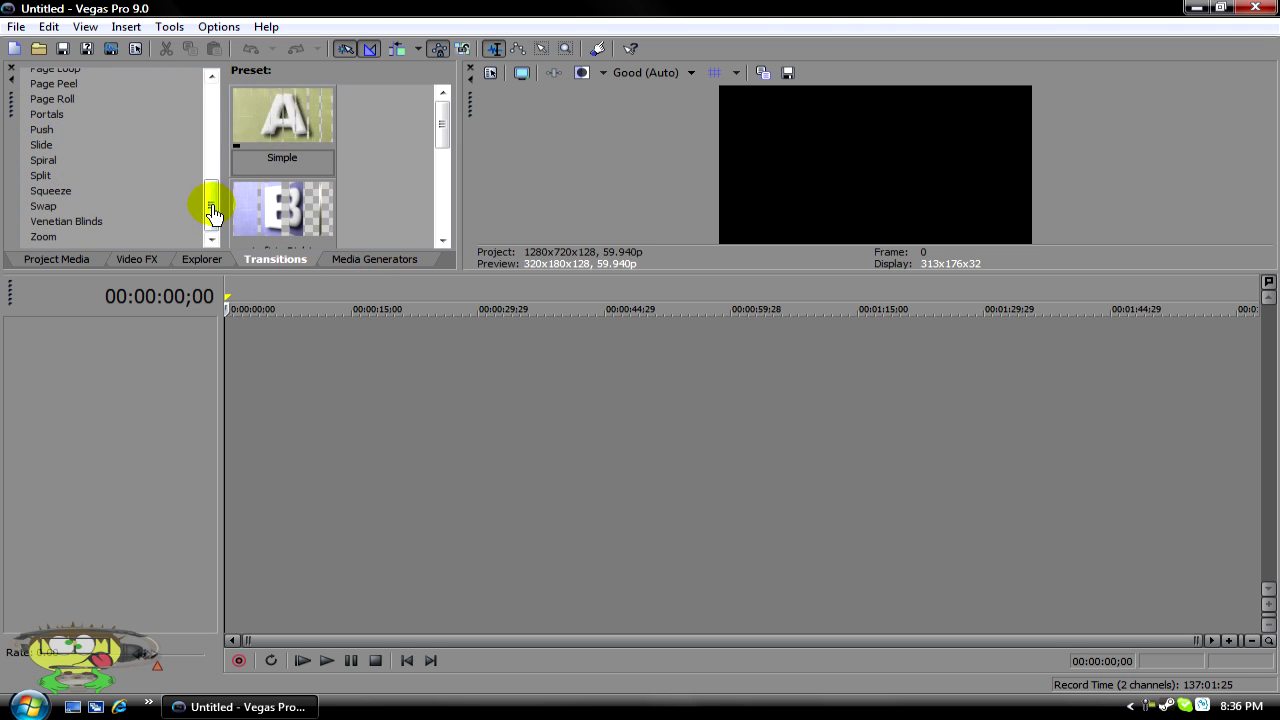
drag(210, 205, 212, 95)
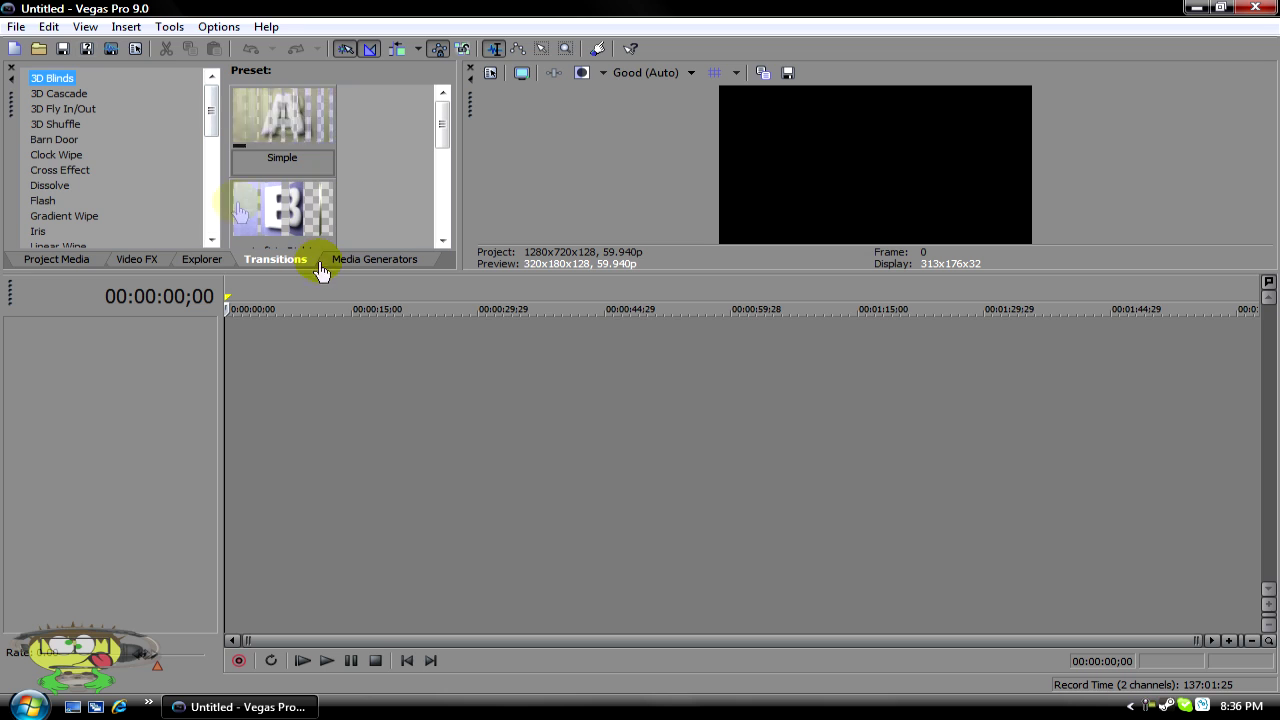
Examine the media generators, viewing the presets for Text and ProType Titler
click(375, 265)
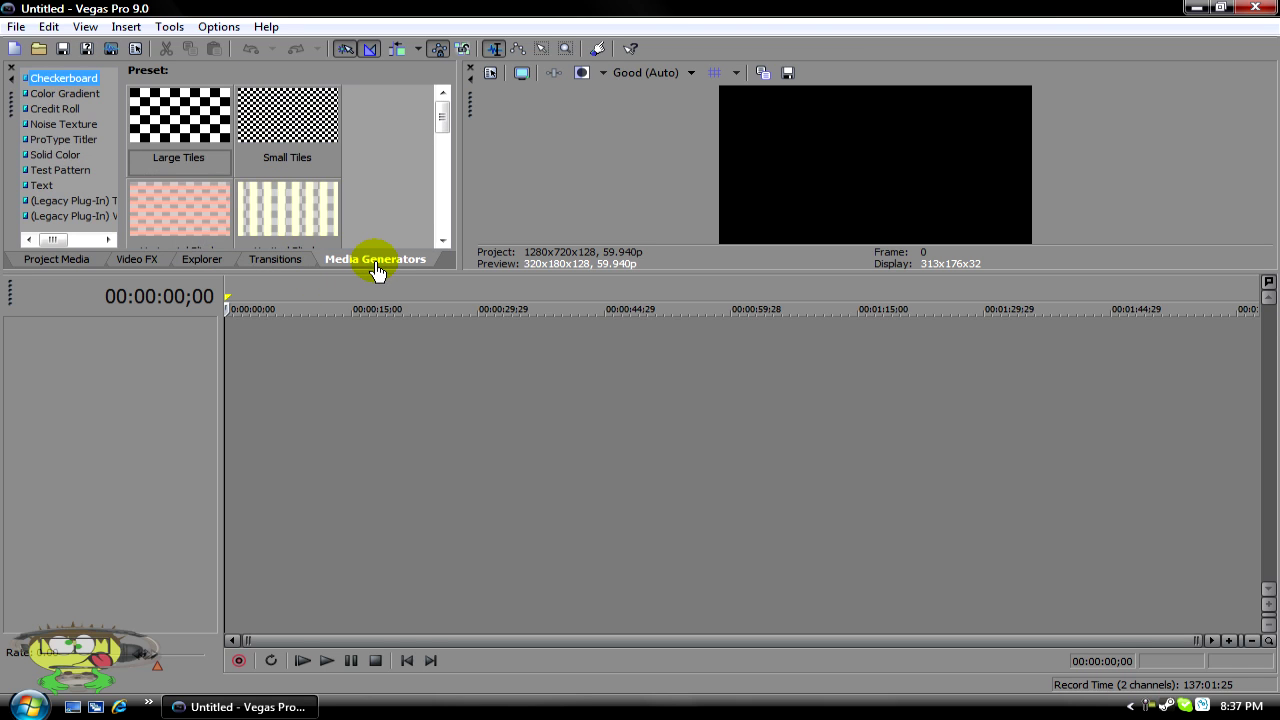
click(35, 190)
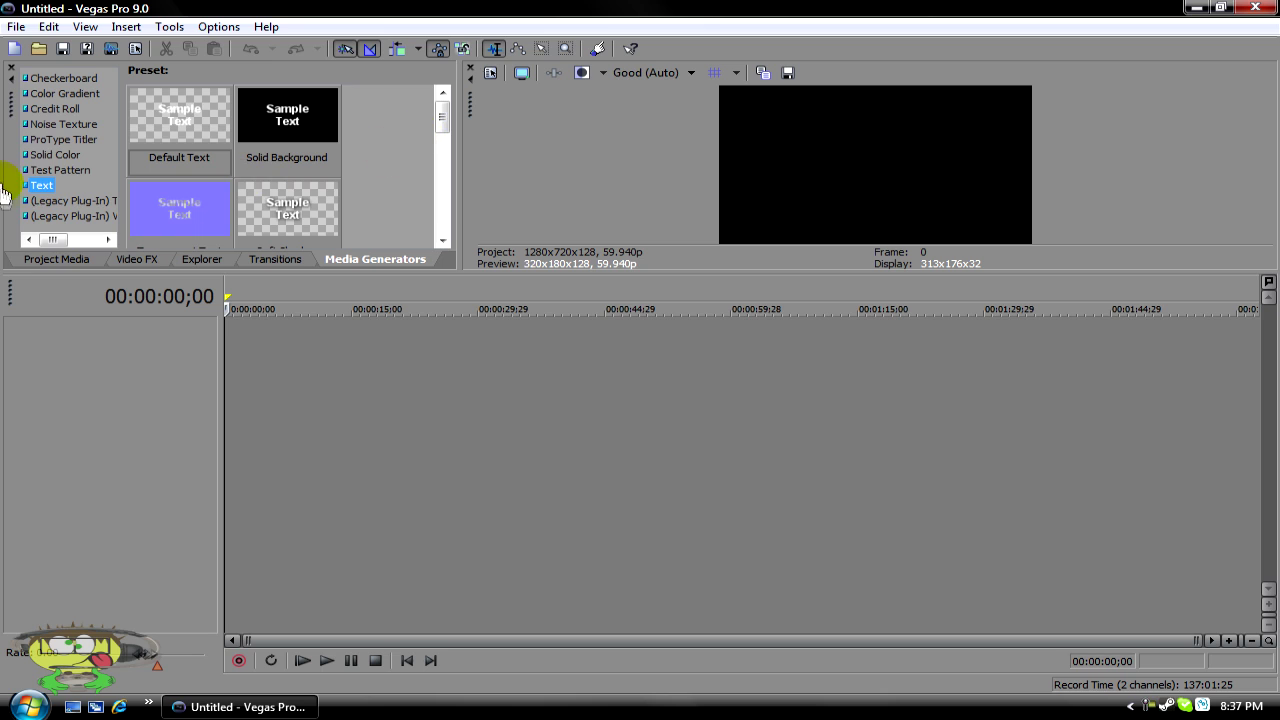
click(84, 145)
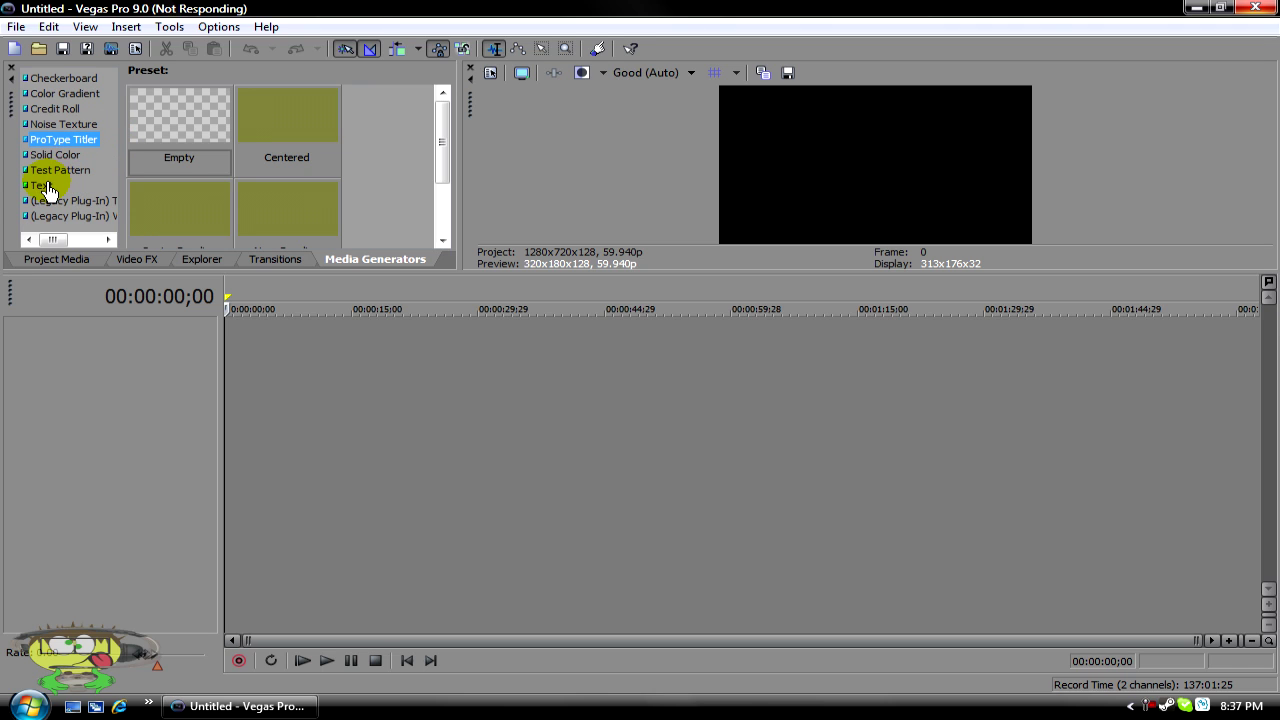
click(47, 190)
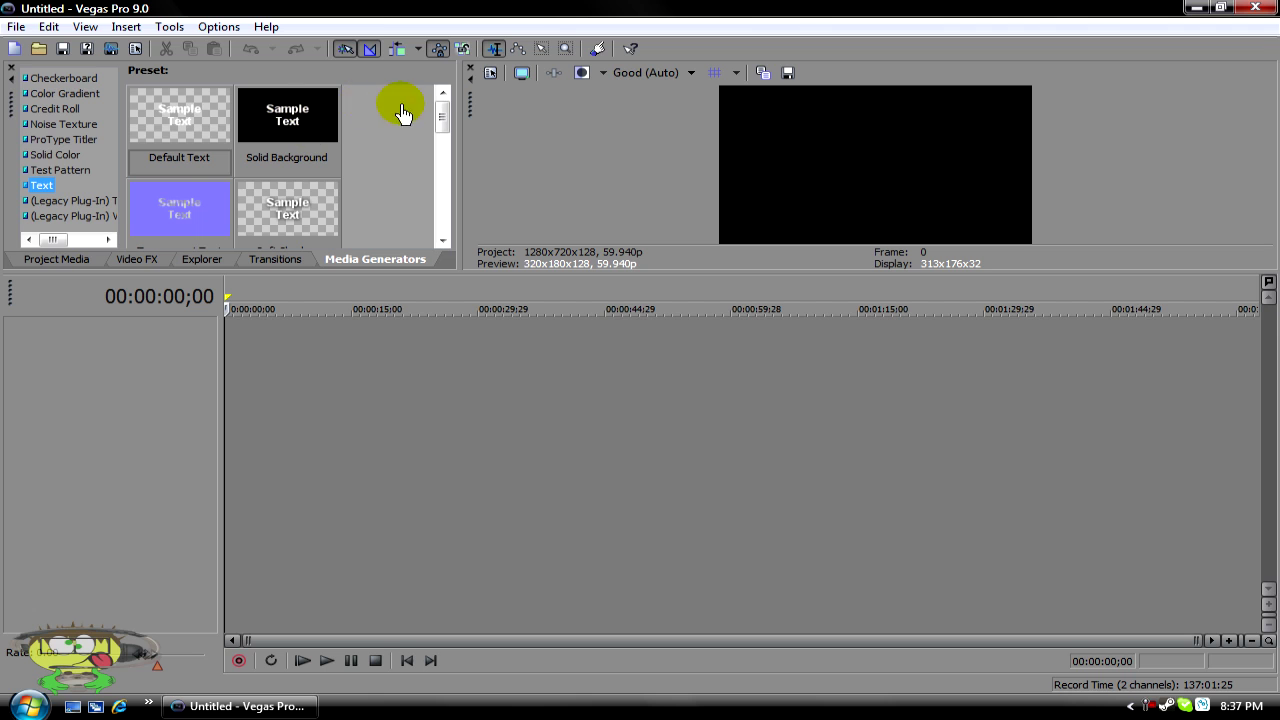
mouse_move(443, 112)
mouse_down()
mouse_move(446, 194)
mouse_move(459, 207)
mouse_move(457, 120)
mouse_up()
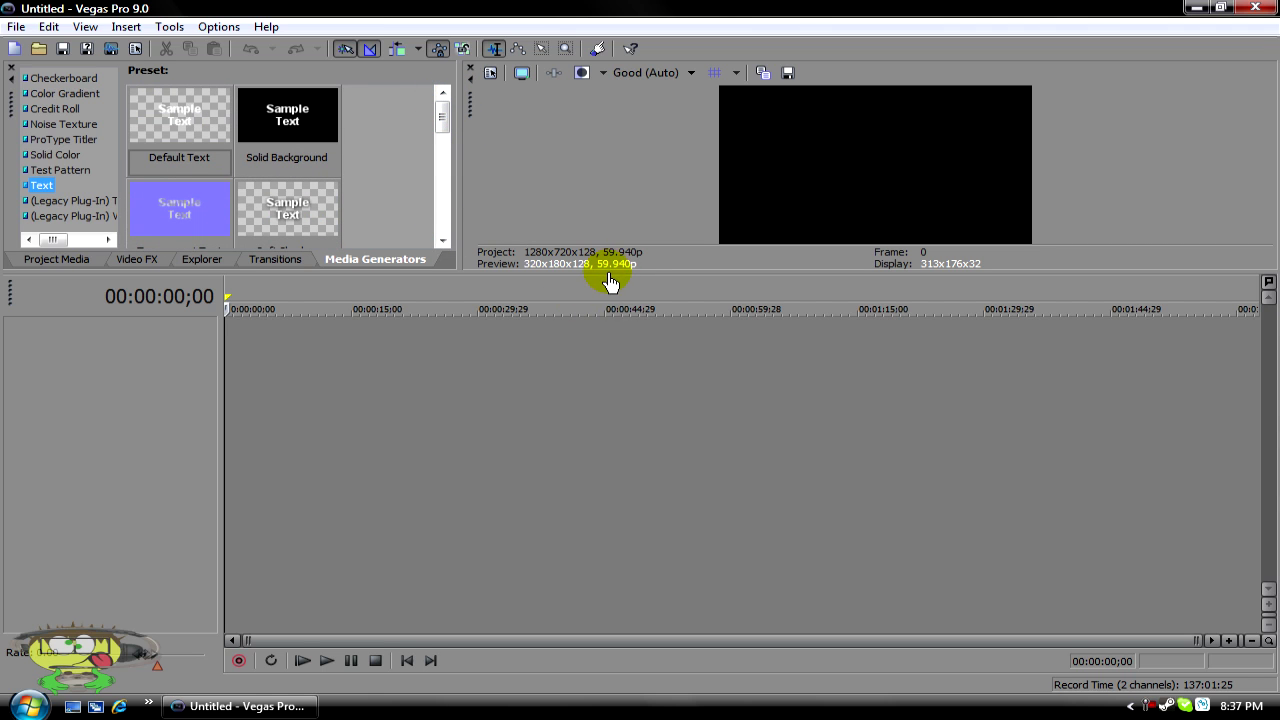
Enlarge the video preview area by shrinking the timeline to about half the window height, and return to Project Media
drag(610, 282, 618, 410)
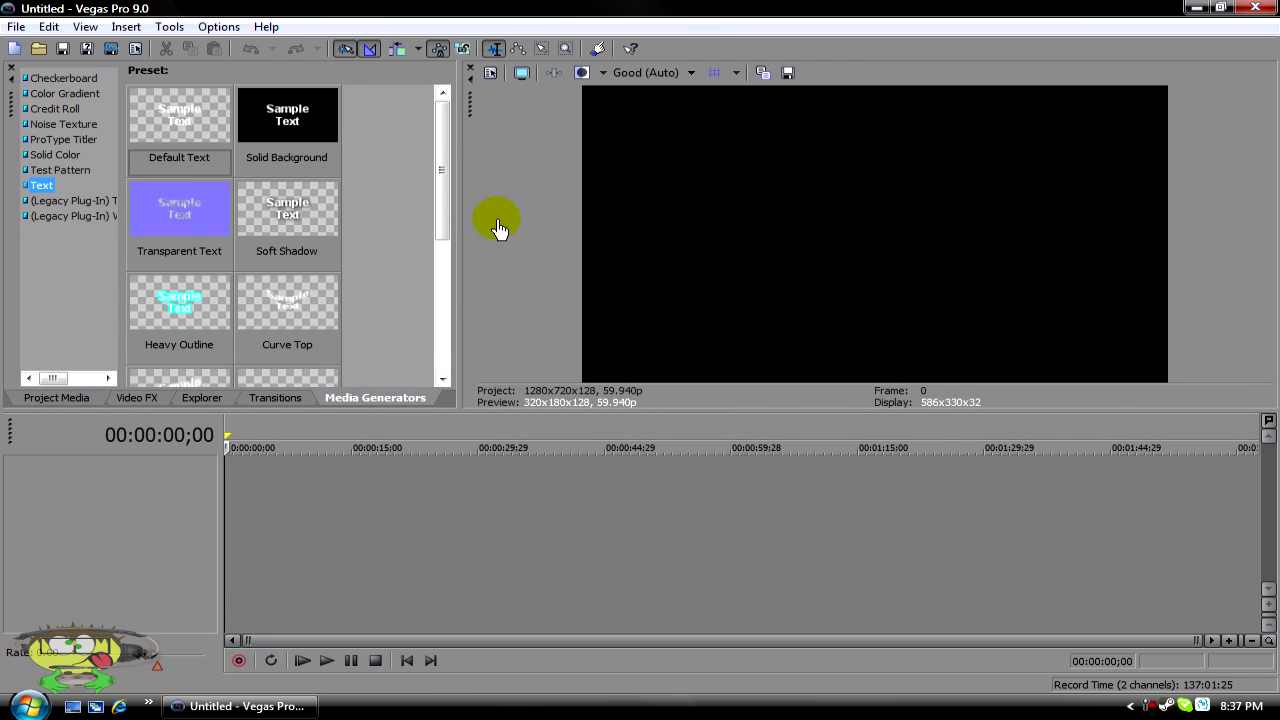
click(33, 403)
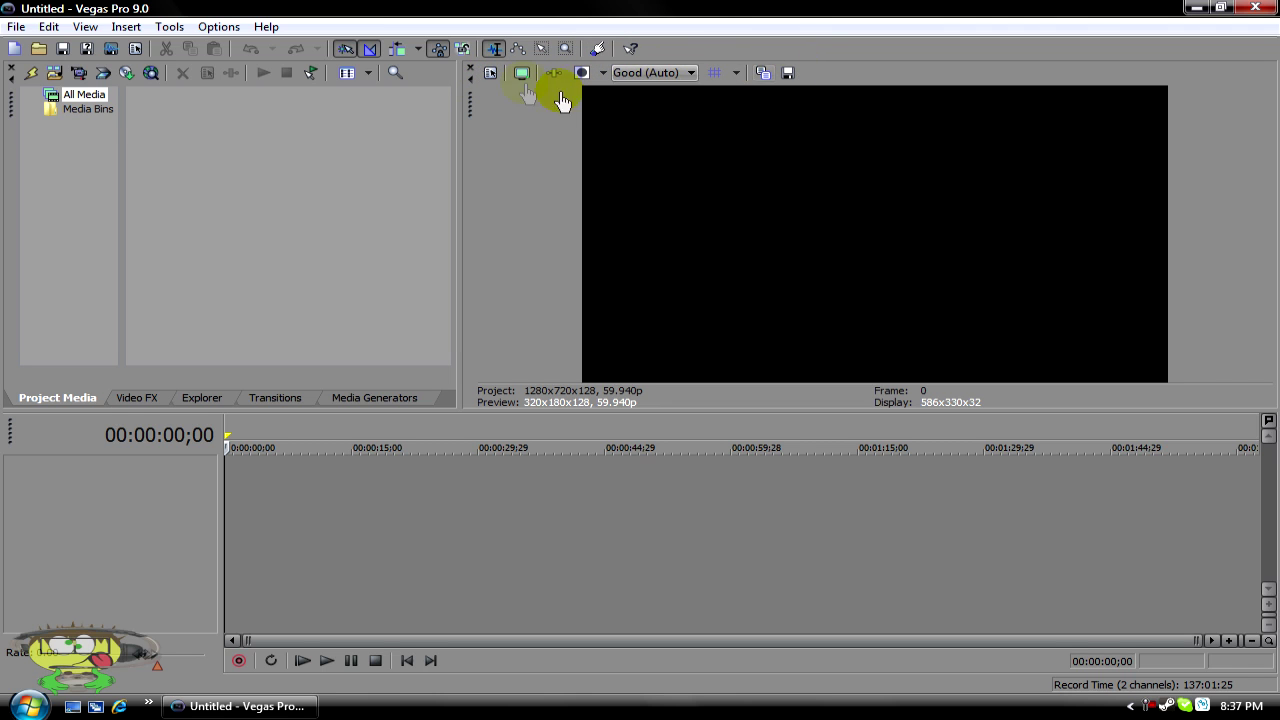
Match the project's video settings to the Operation Flashpoint Red River clip in the Downloads folder
click(491, 75)
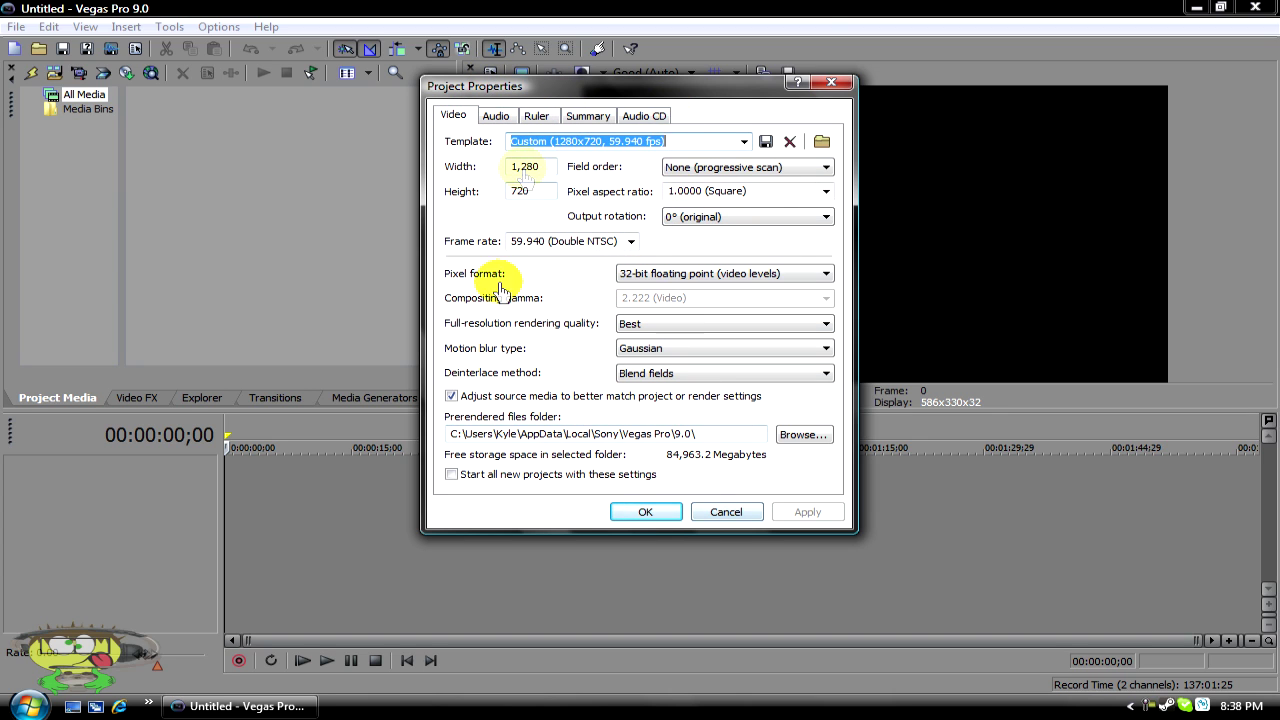
click(821, 145)
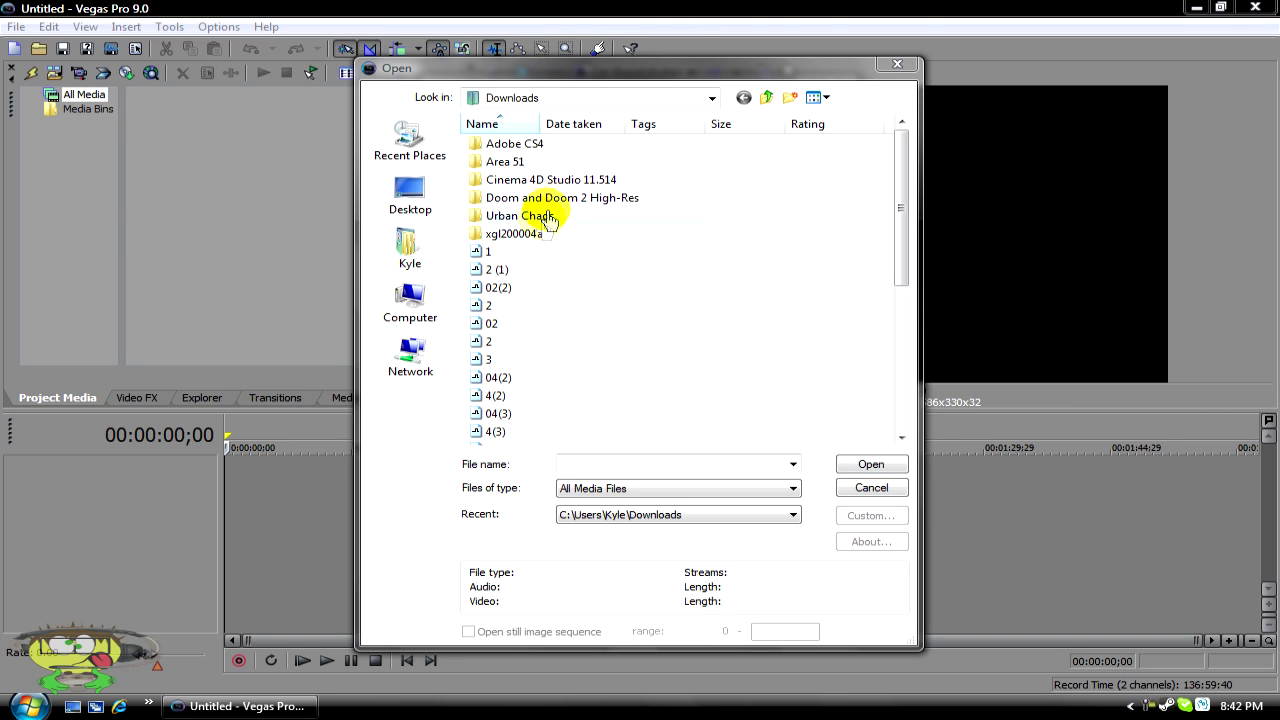
drag(894, 214, 903, 334)
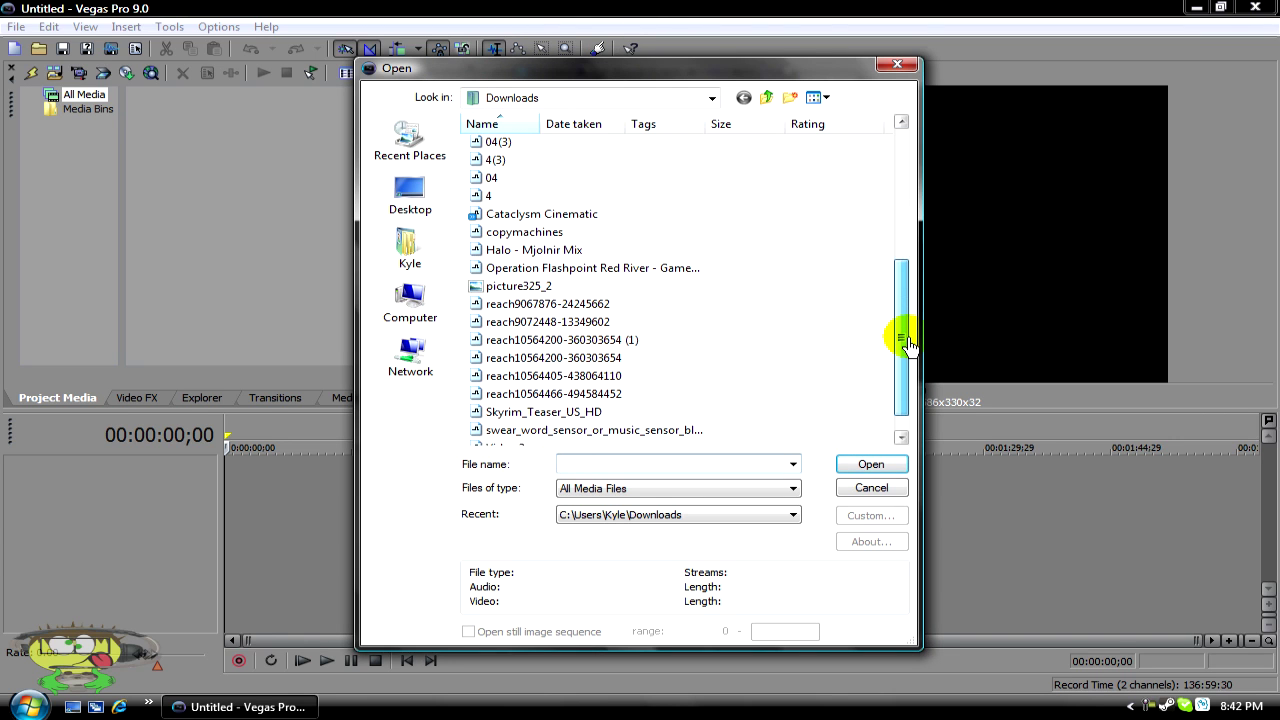
click(600, 270)
click(855, 466)
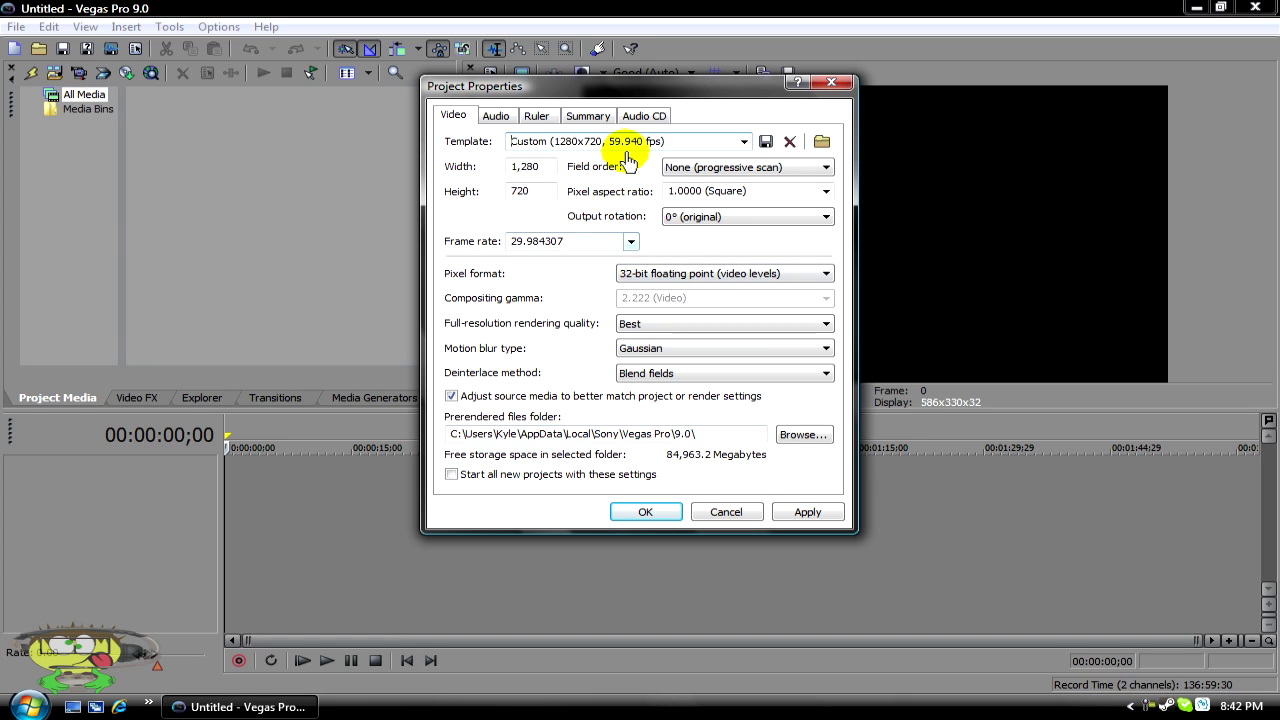
Set the project's frame rate to 59.940 (Double NTSC) and check the audio properties before returning to the video properties
click(632, 243)
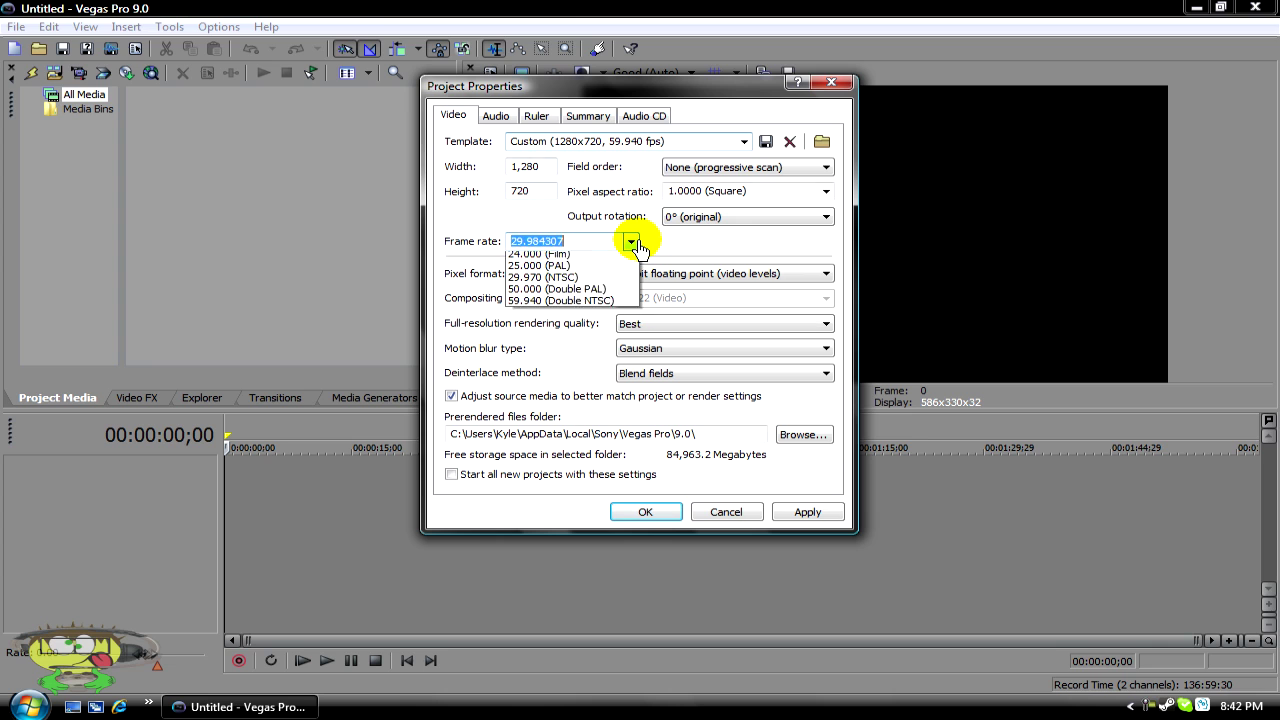
click(586, 363)
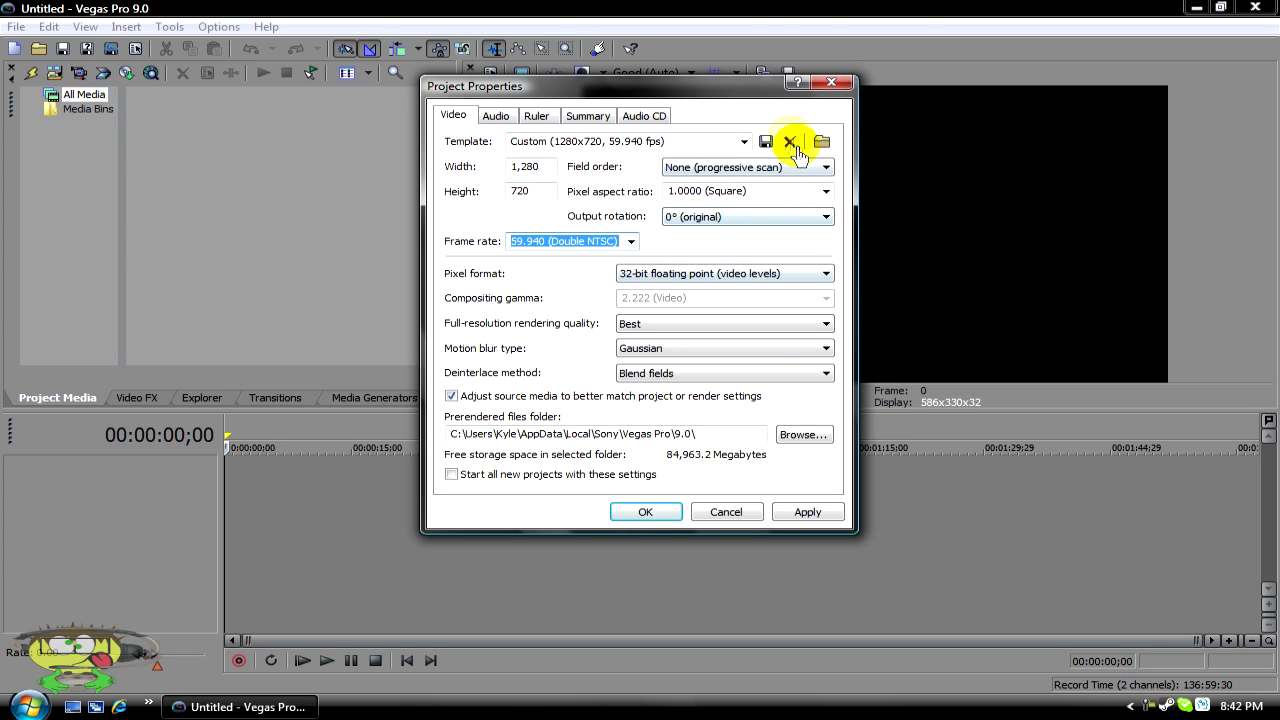
click(498, 116)
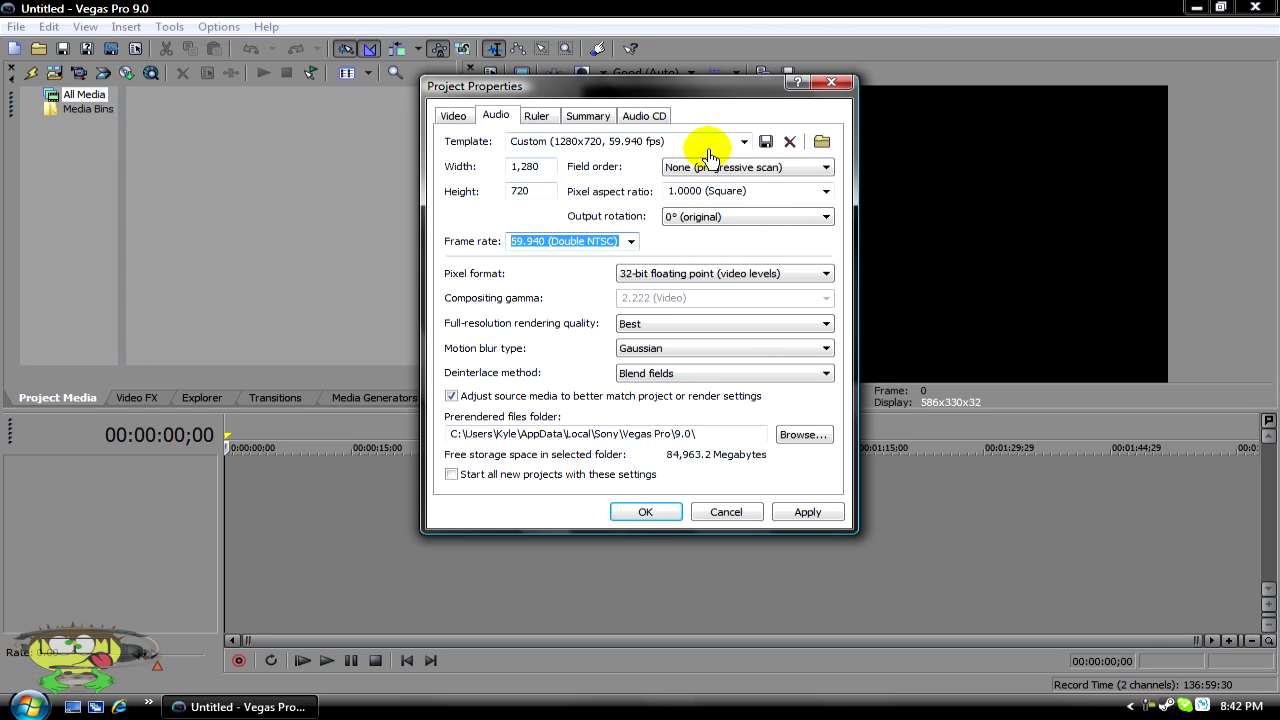
click(453, 117)
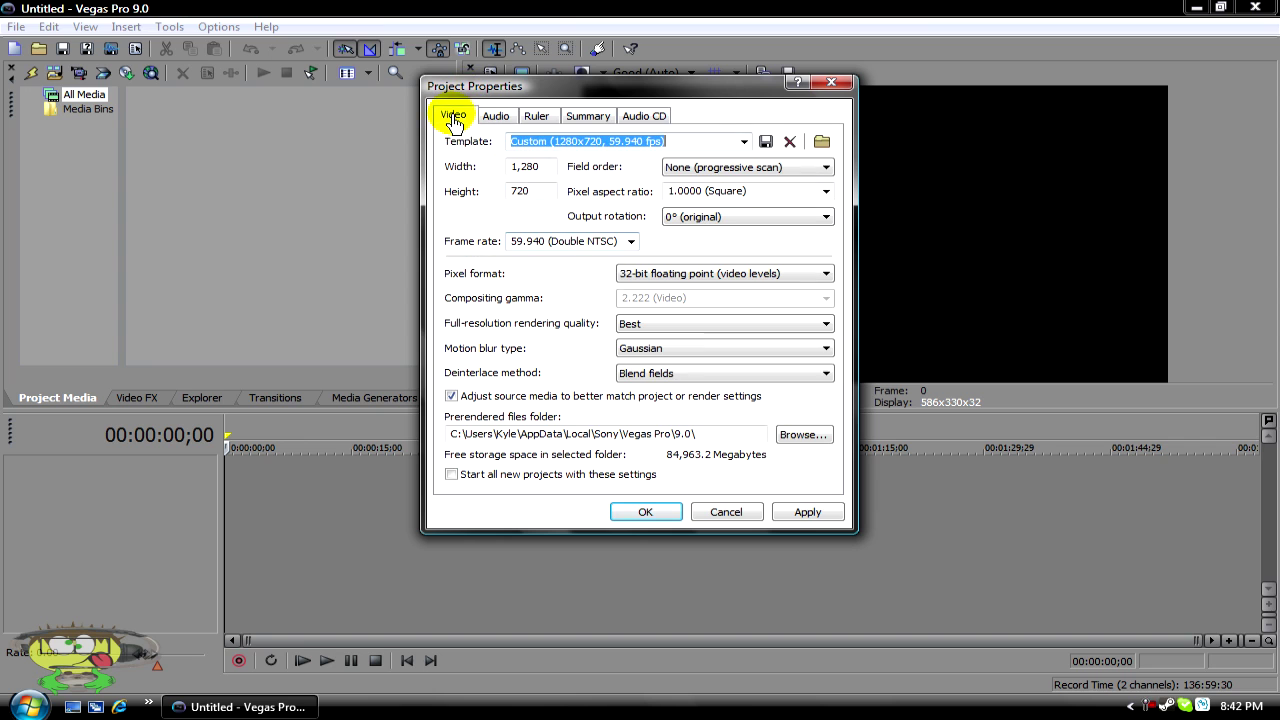
Apply the chosen project video settings and close the project properties
click(802, 514)
click(625, 515)
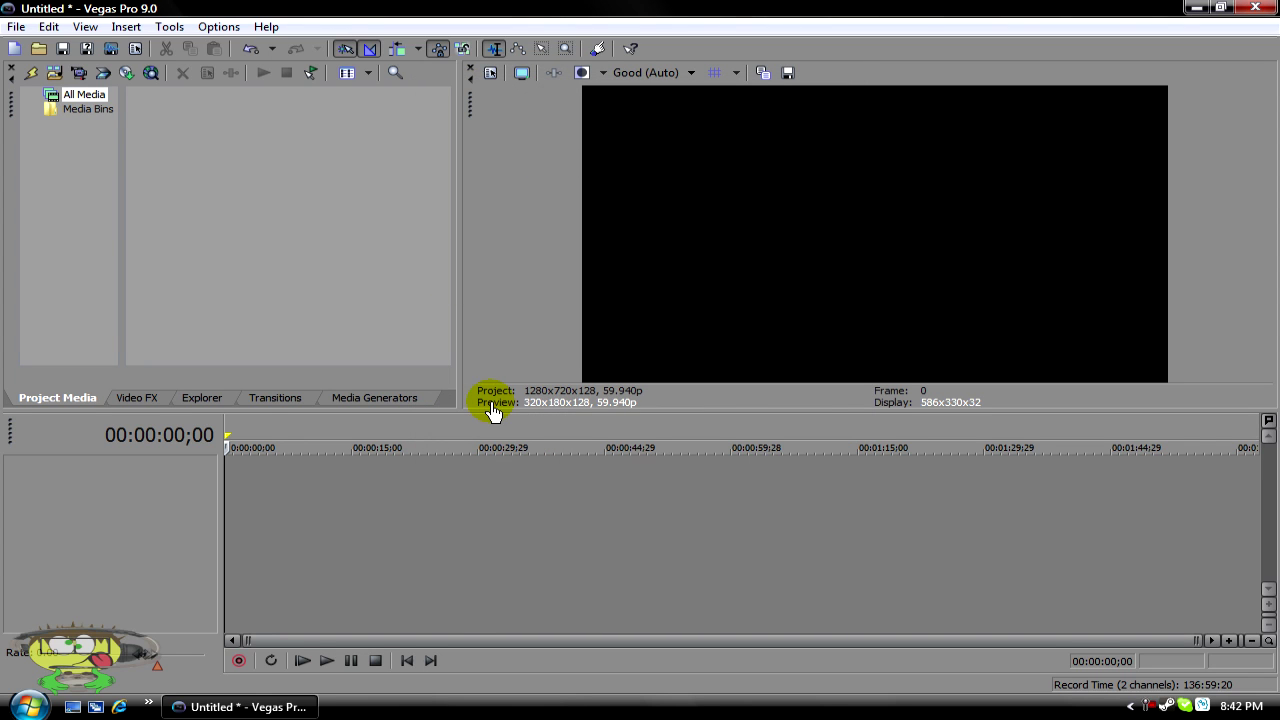
Examine the video preview's split-screen options and quality levels, keeping the quality at Good (Auto)
click(518, 86)
click(604, 73)
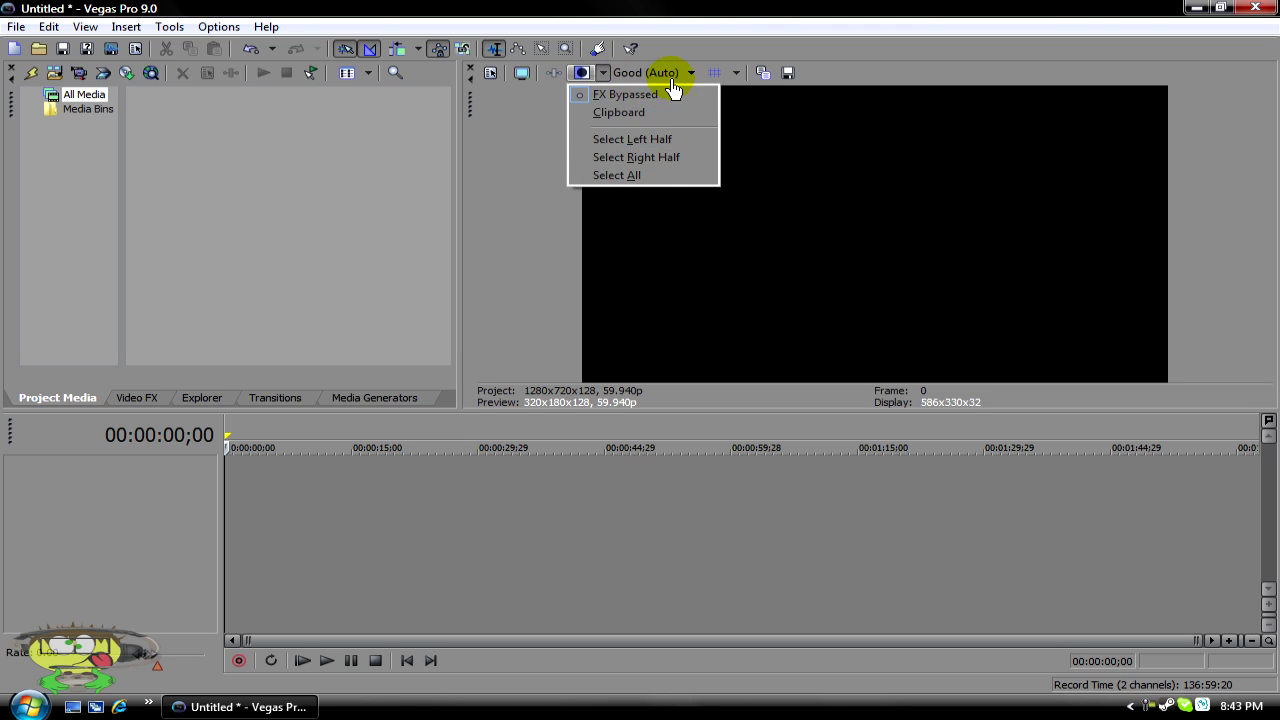
click(547, 118)
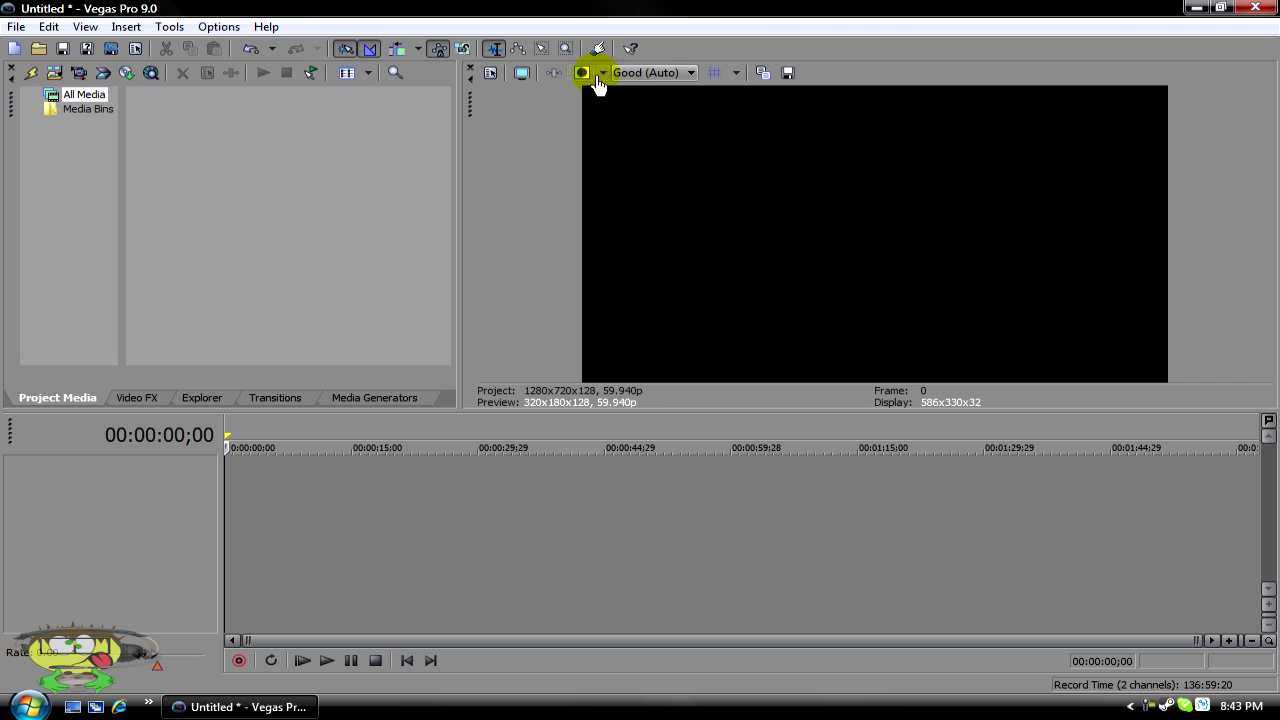
click(671, 76)
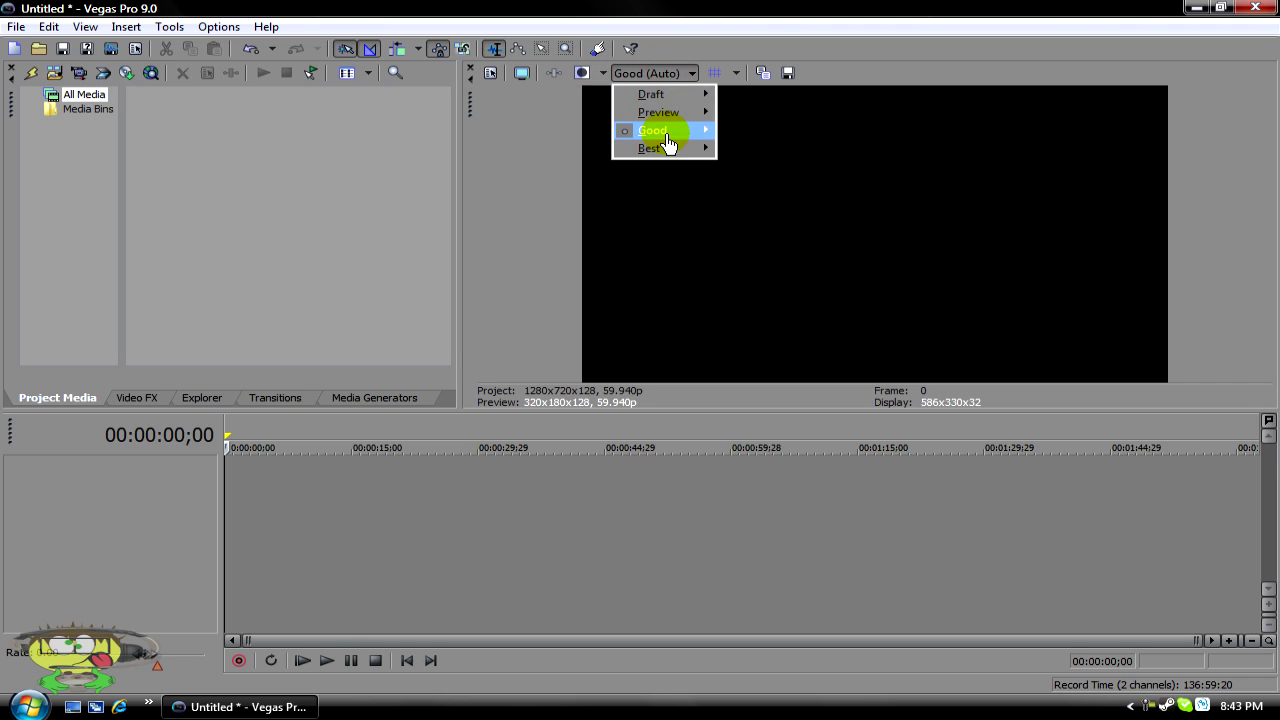
mouse_move(681, 97)
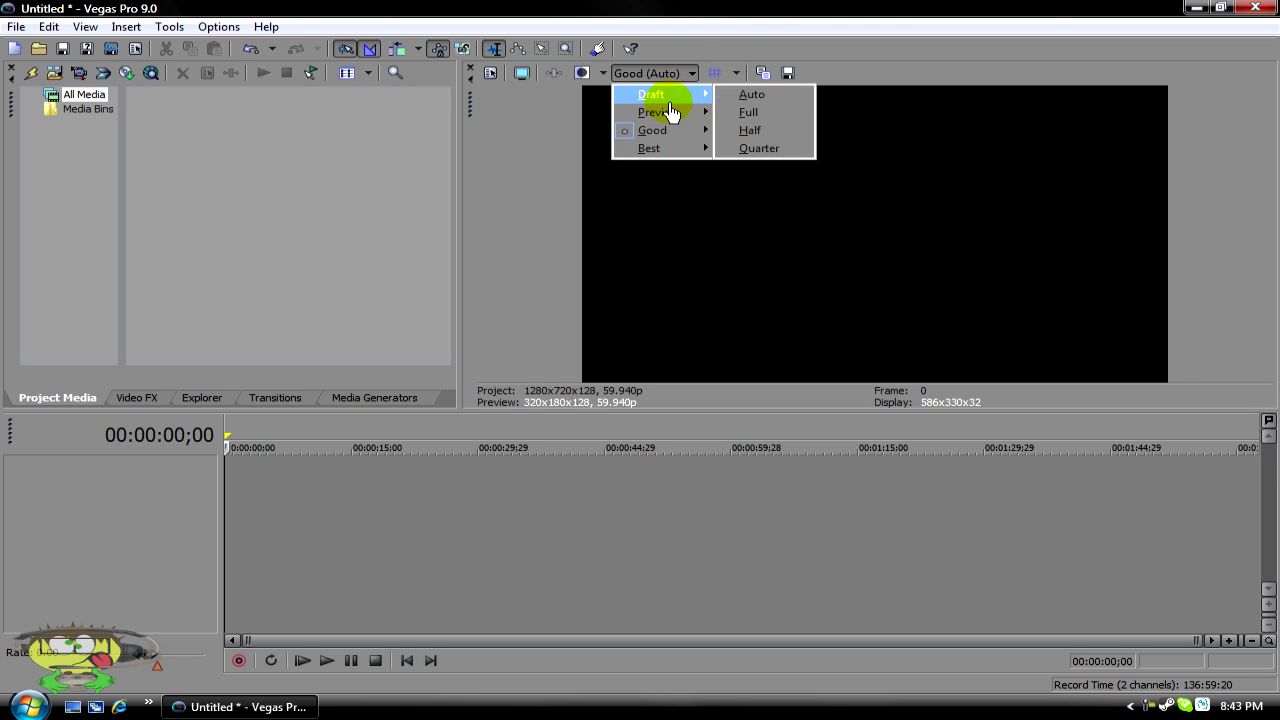
mouse_move(665, 117)
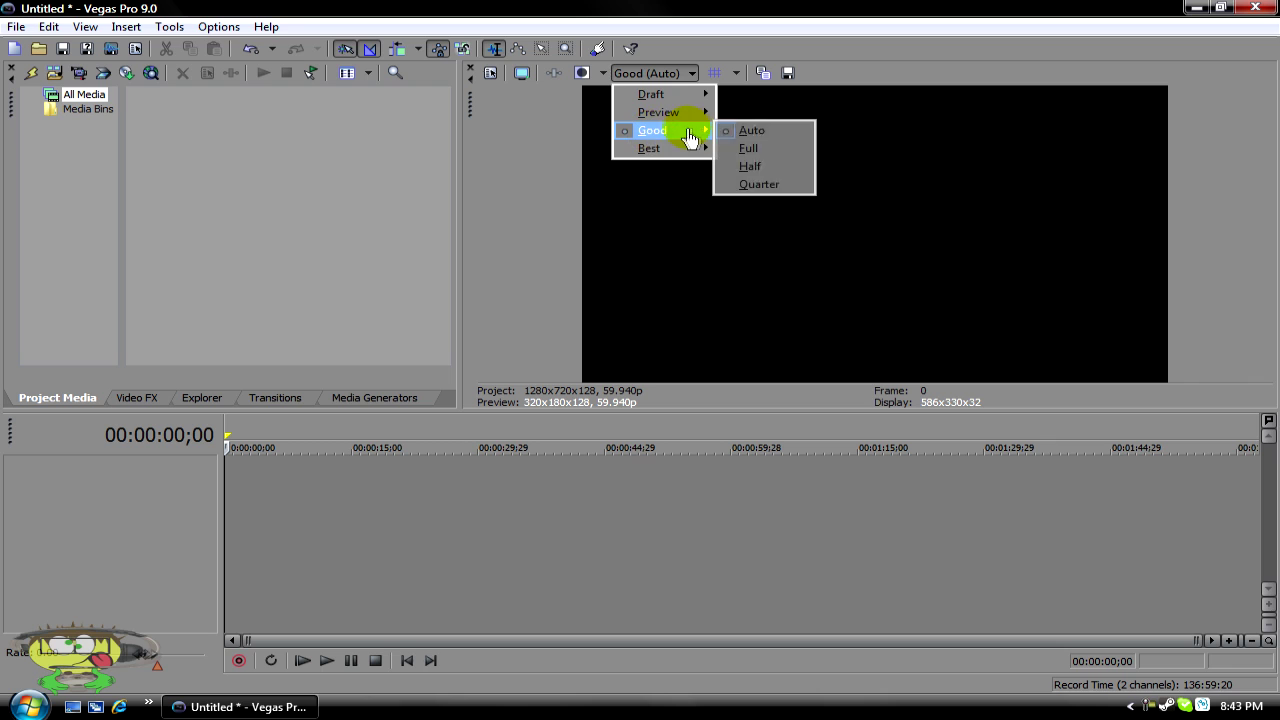
click(724, 131)
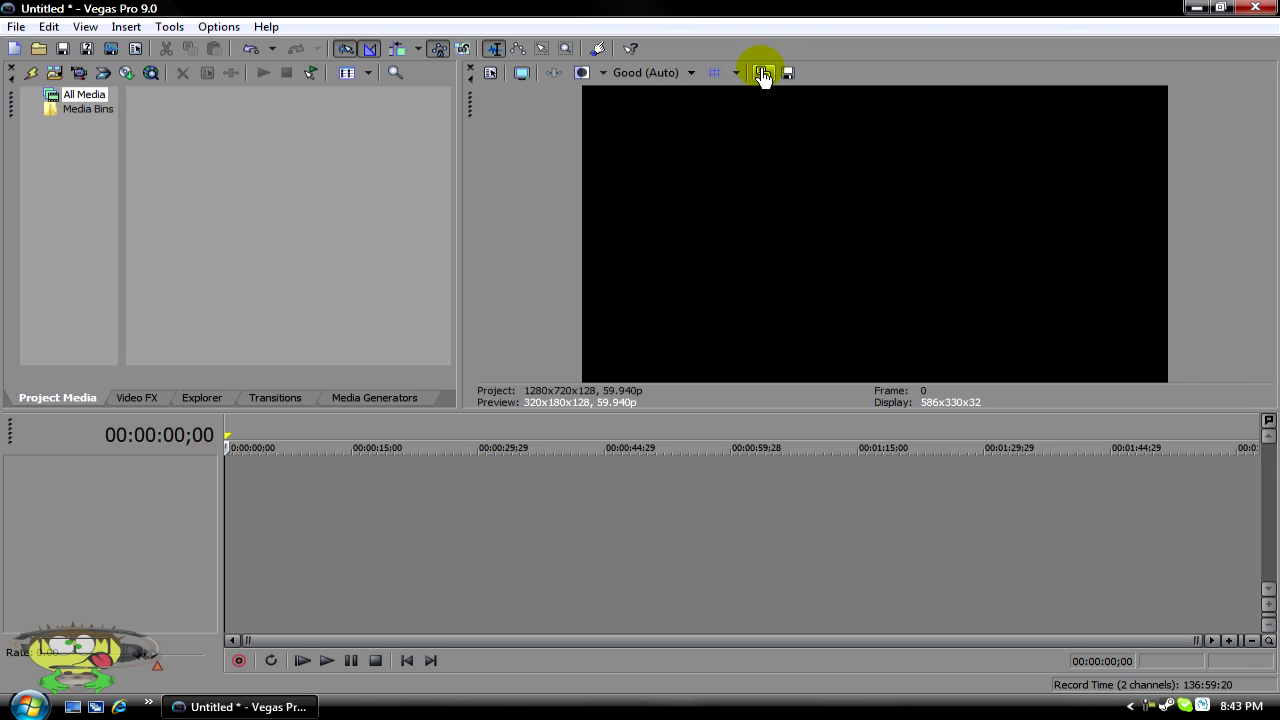
View the preview's overlay options and copy a snapshot of the preview frame to the clipboard
click(736, 72)
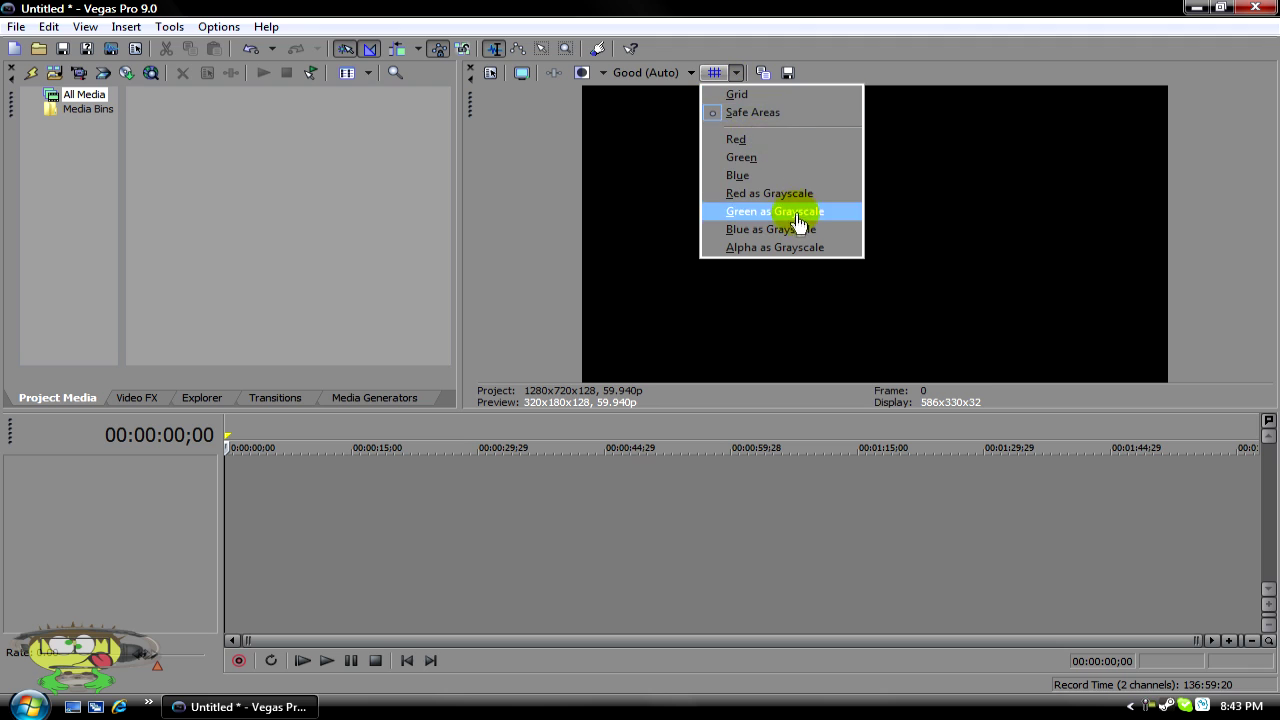
click(888, 22)
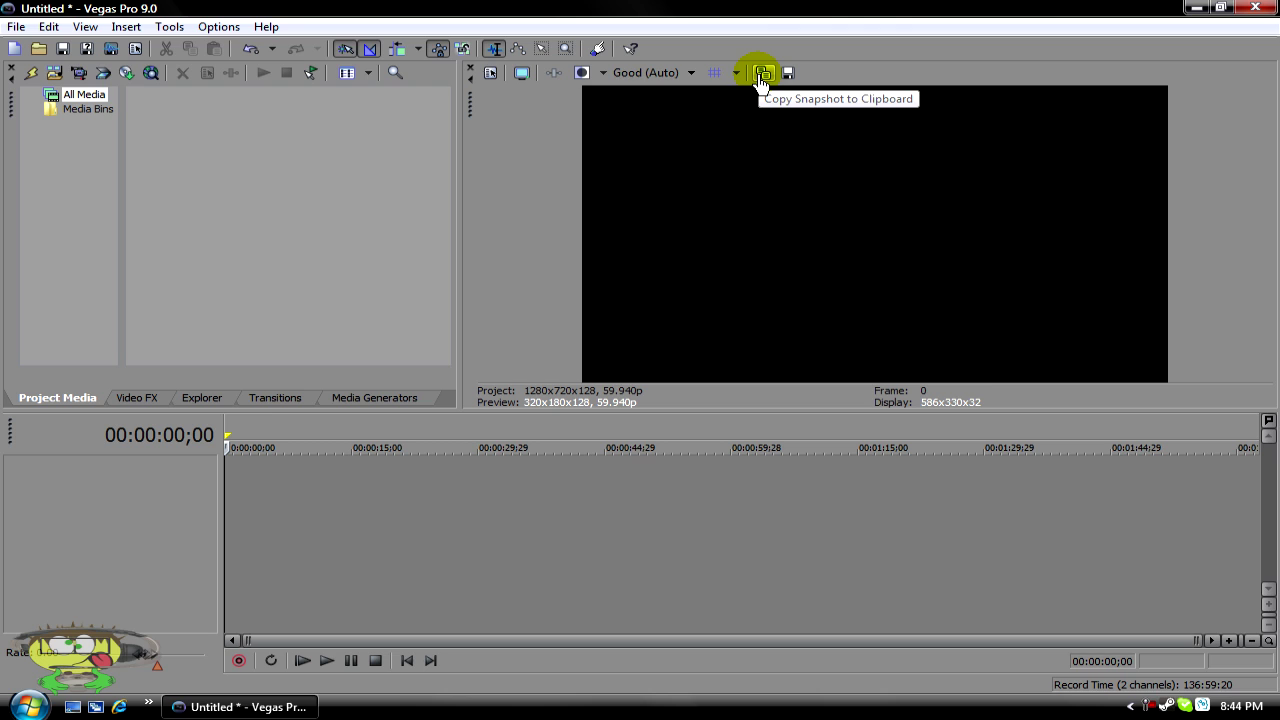
click(761, 74)
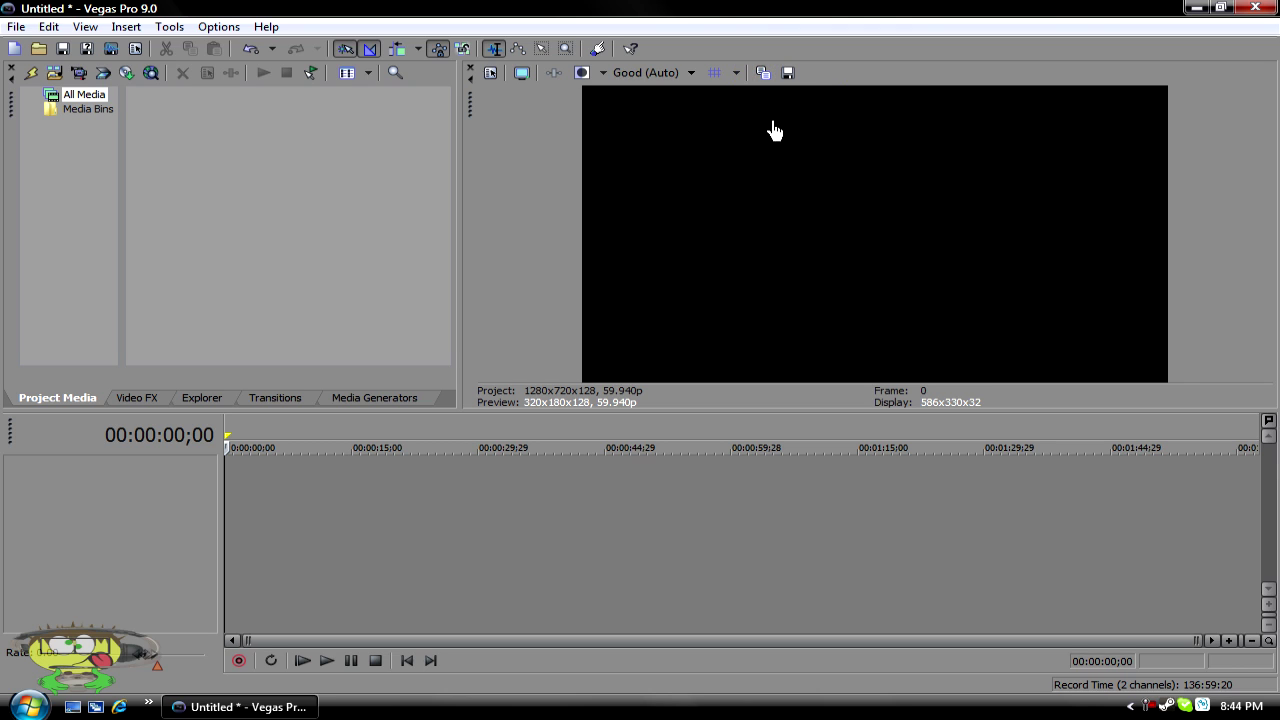
click(1165, 192)
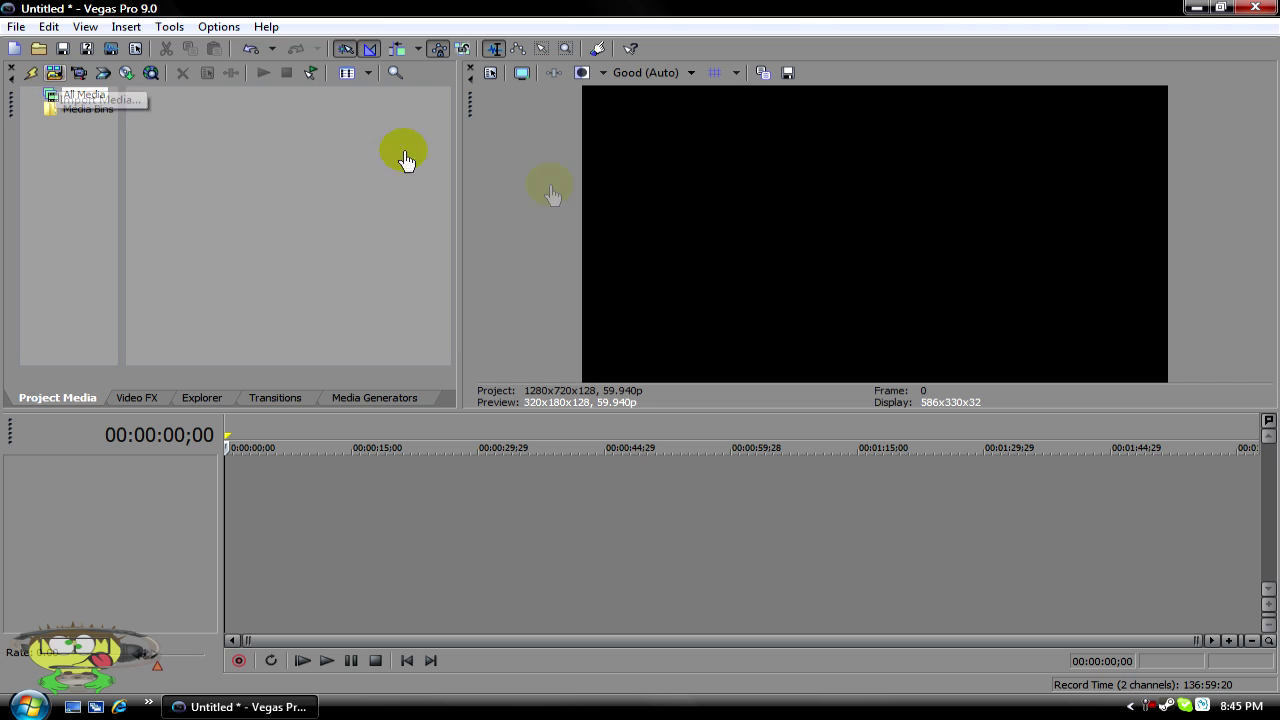
Import the nesc clip from the Desktop's ceg folder and place it at the start of the timeline
click(53, 73)
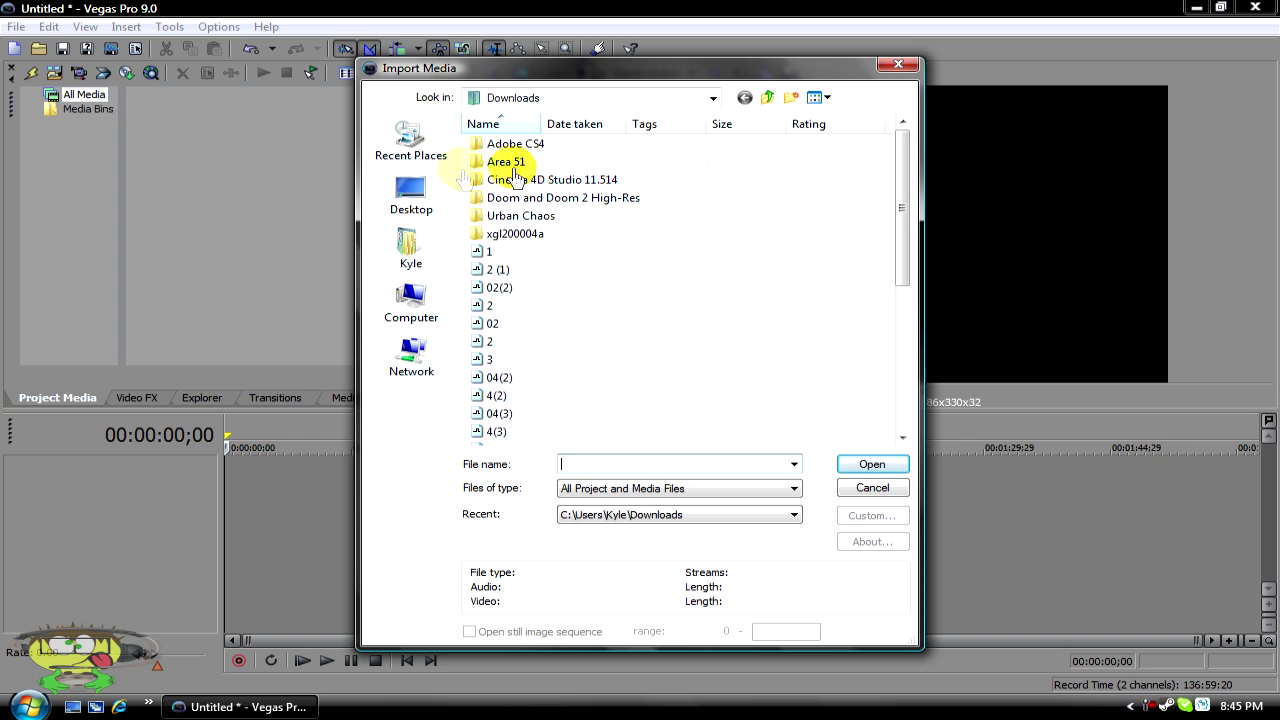
click(401, 203)
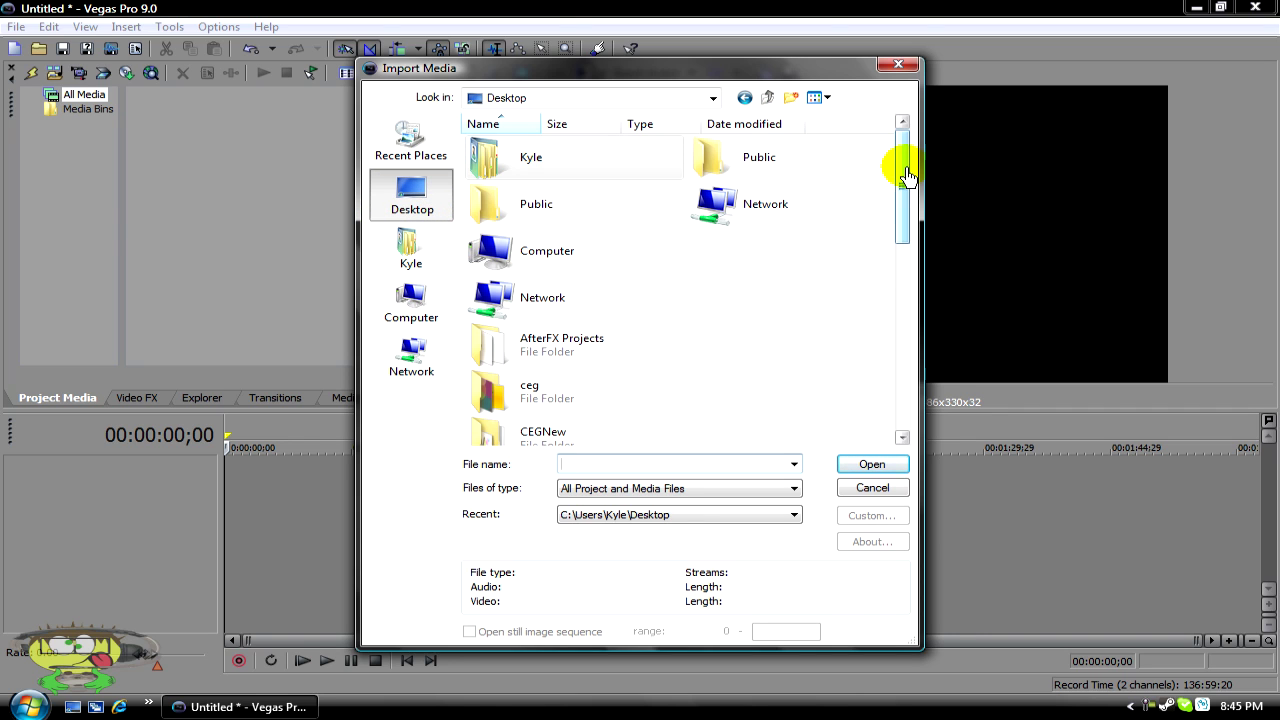
drag(907, 176, 903, 241)
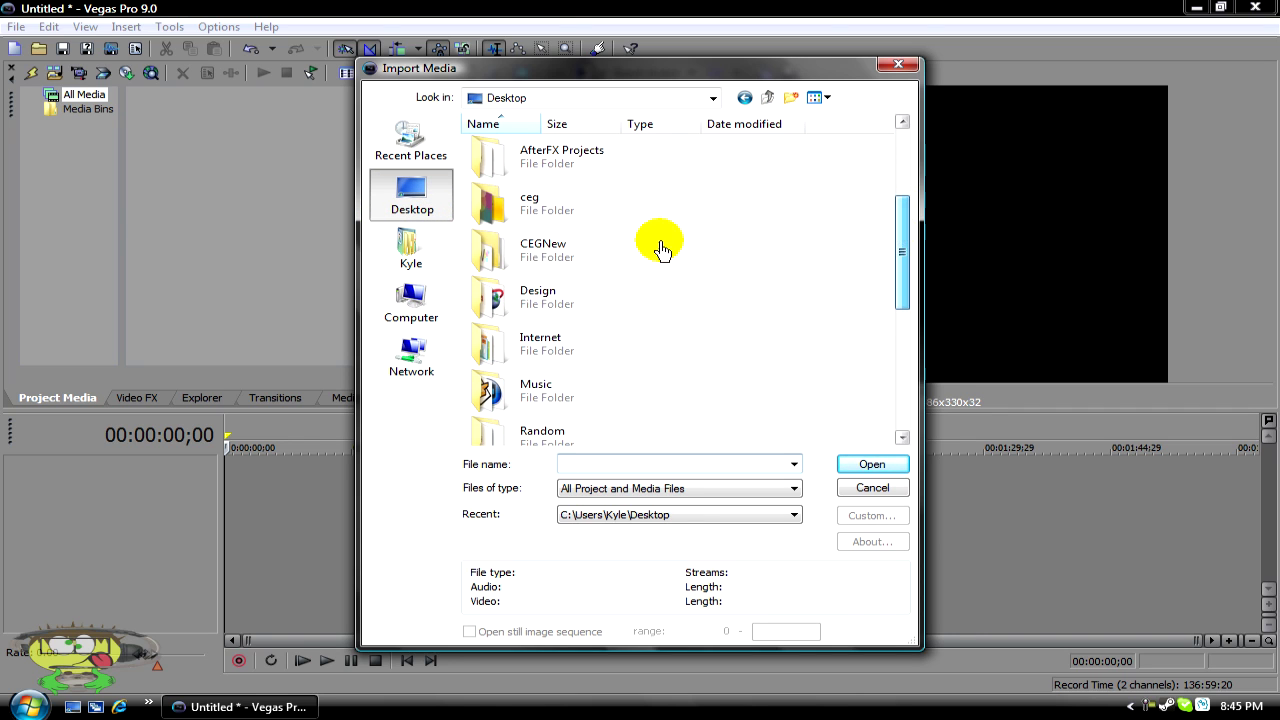
double_click(535, 212)
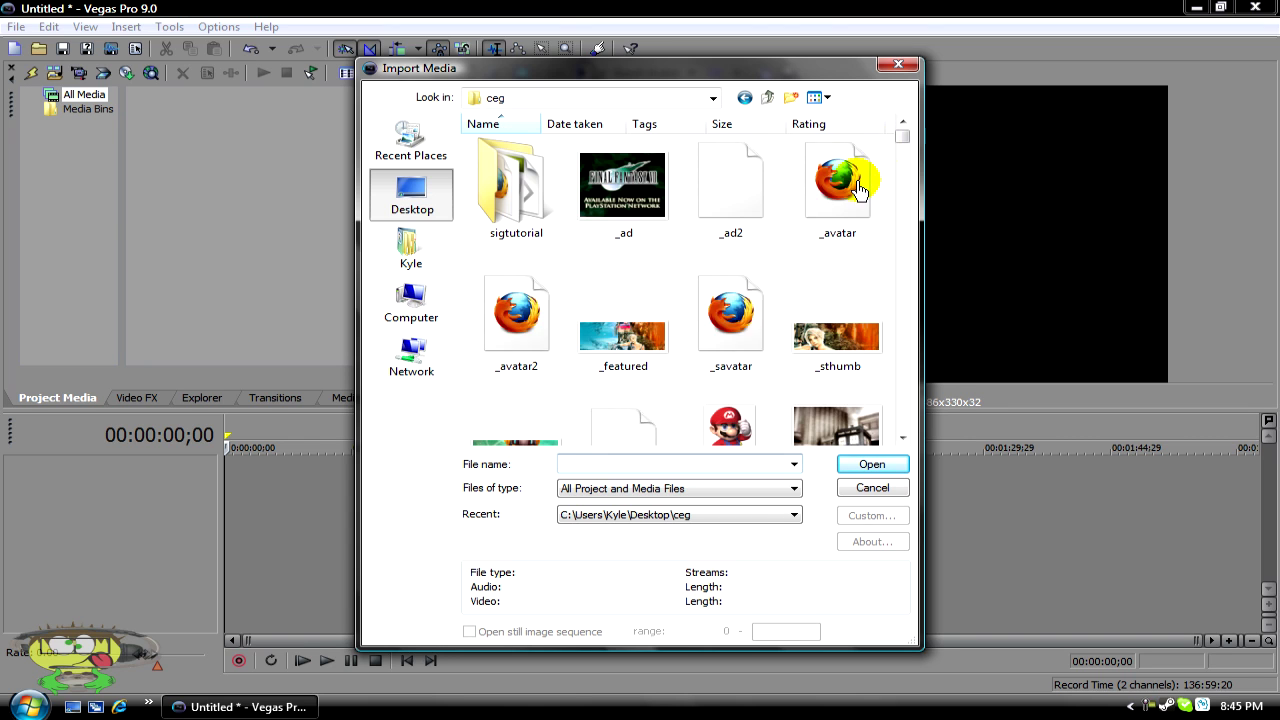
drag(906, 143, 888, 352)
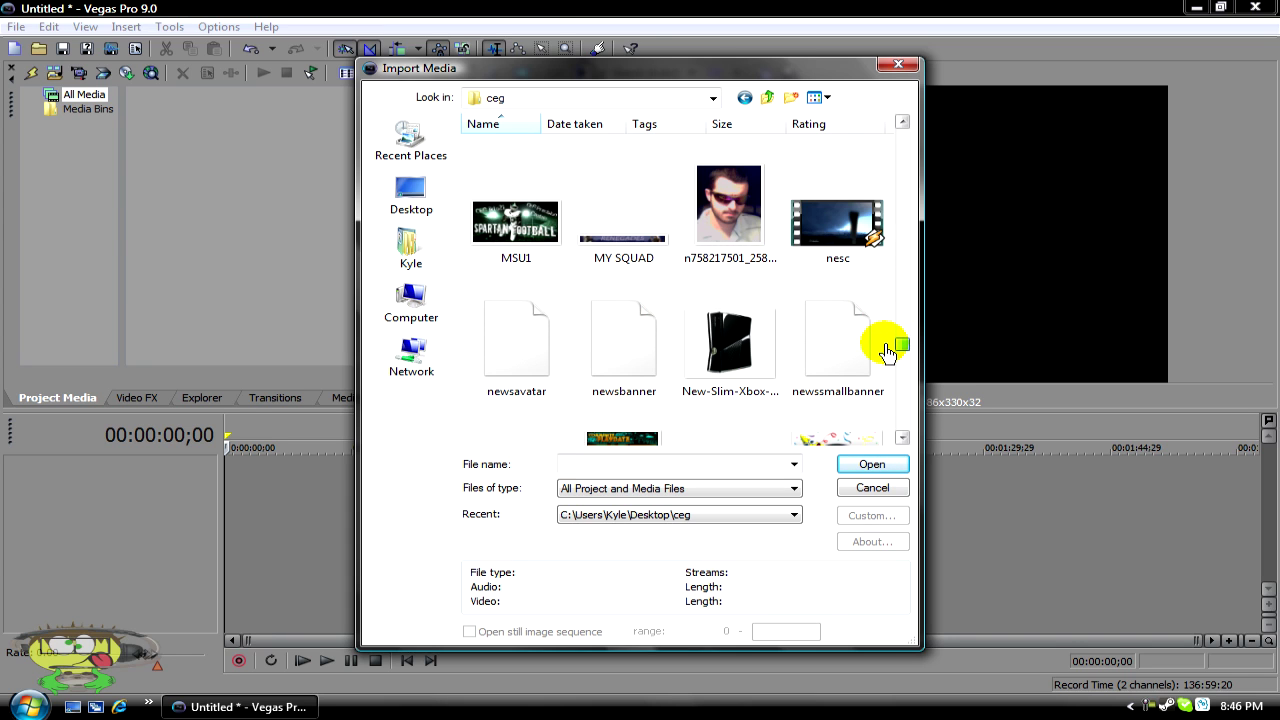
click(865, 224)
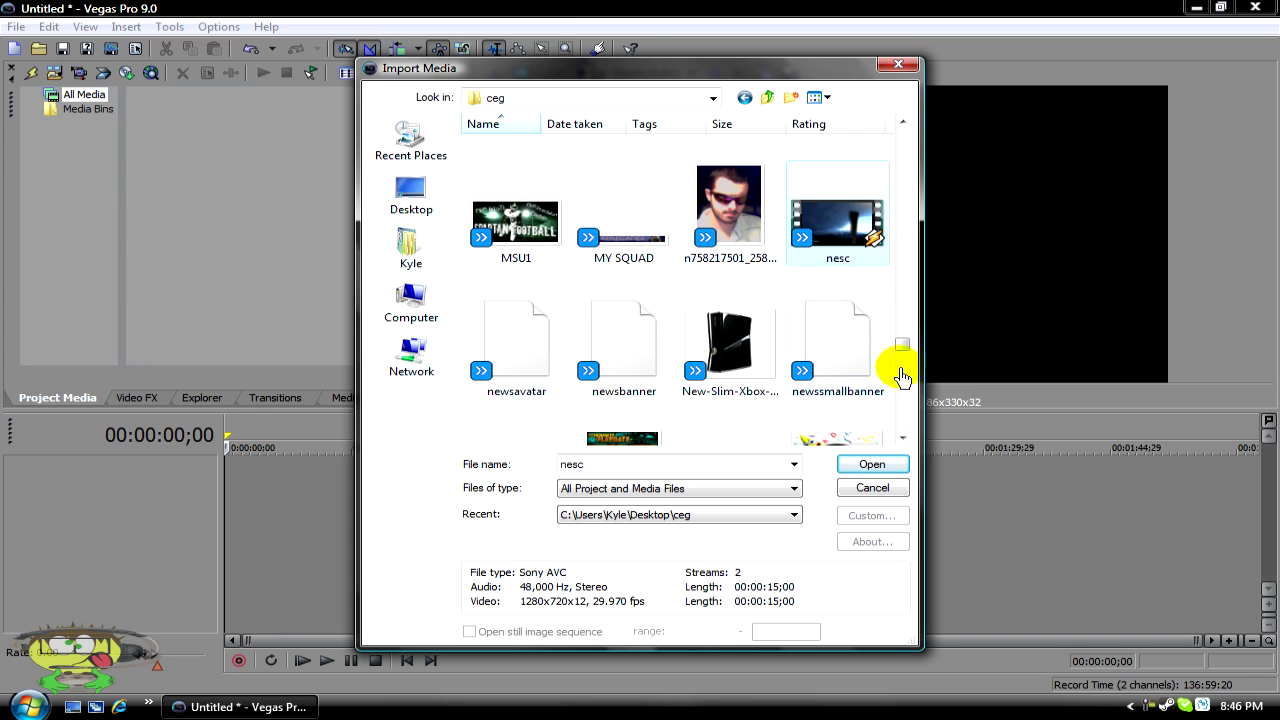
click(866, 466)
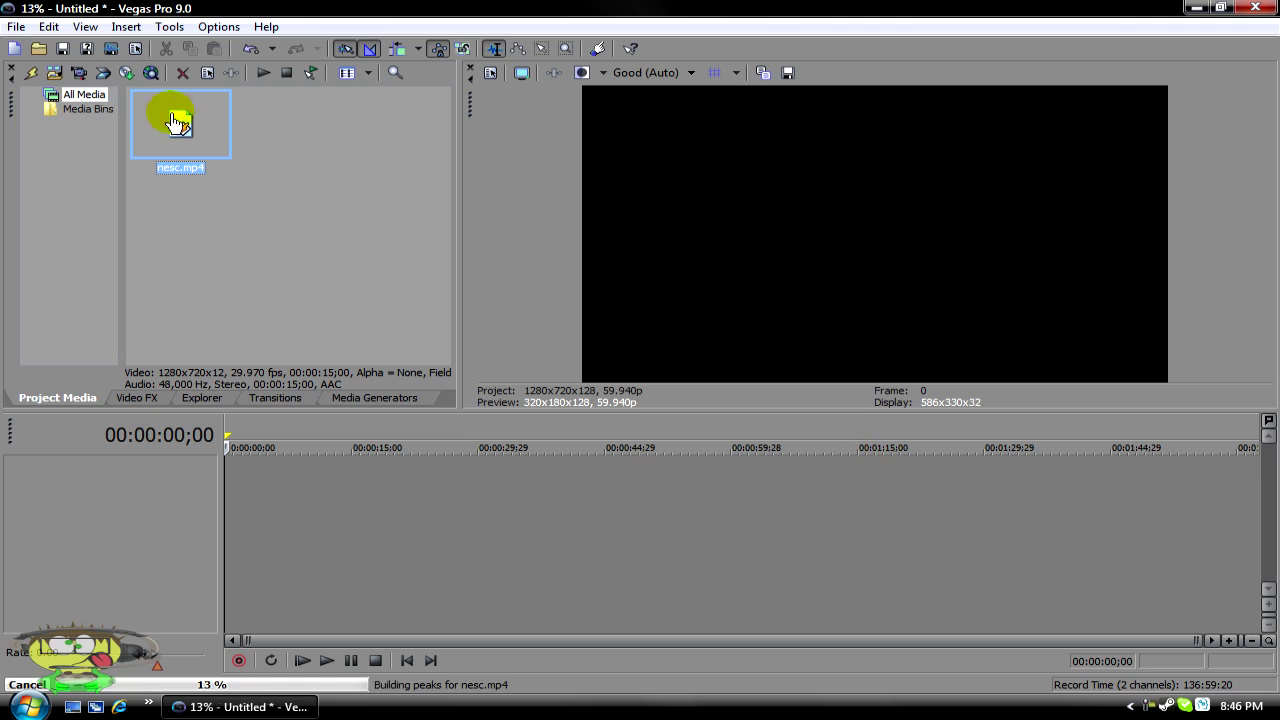
drag(178, 132, 226, 520)
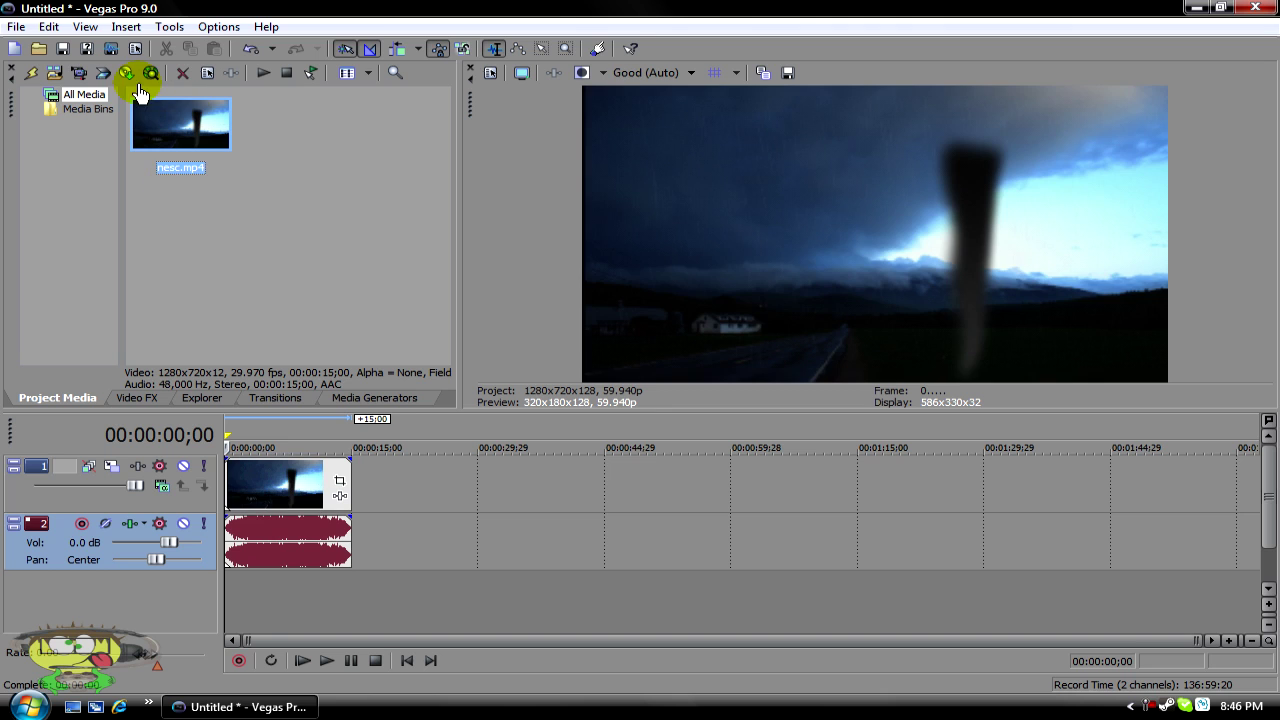
Check the nesc clip's audio and video format details in the ceg folder without importing it again
click(53, 77)
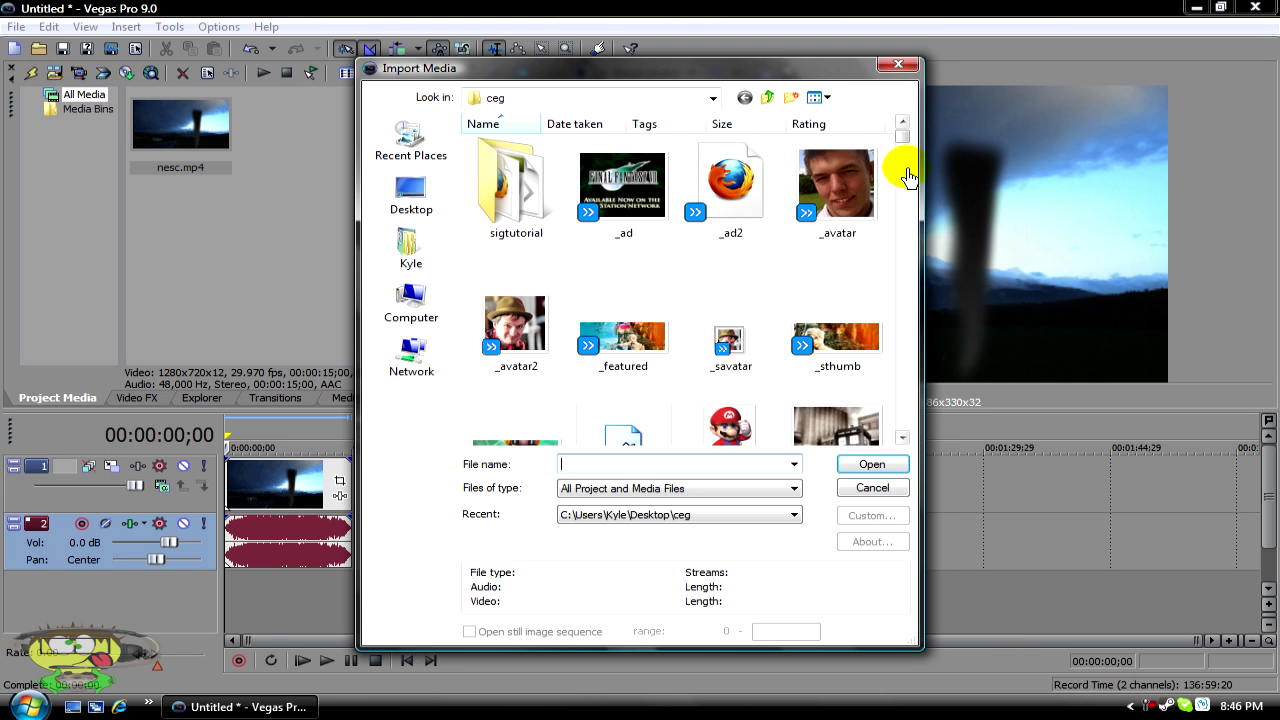
drag(902, 140, 921, 355)
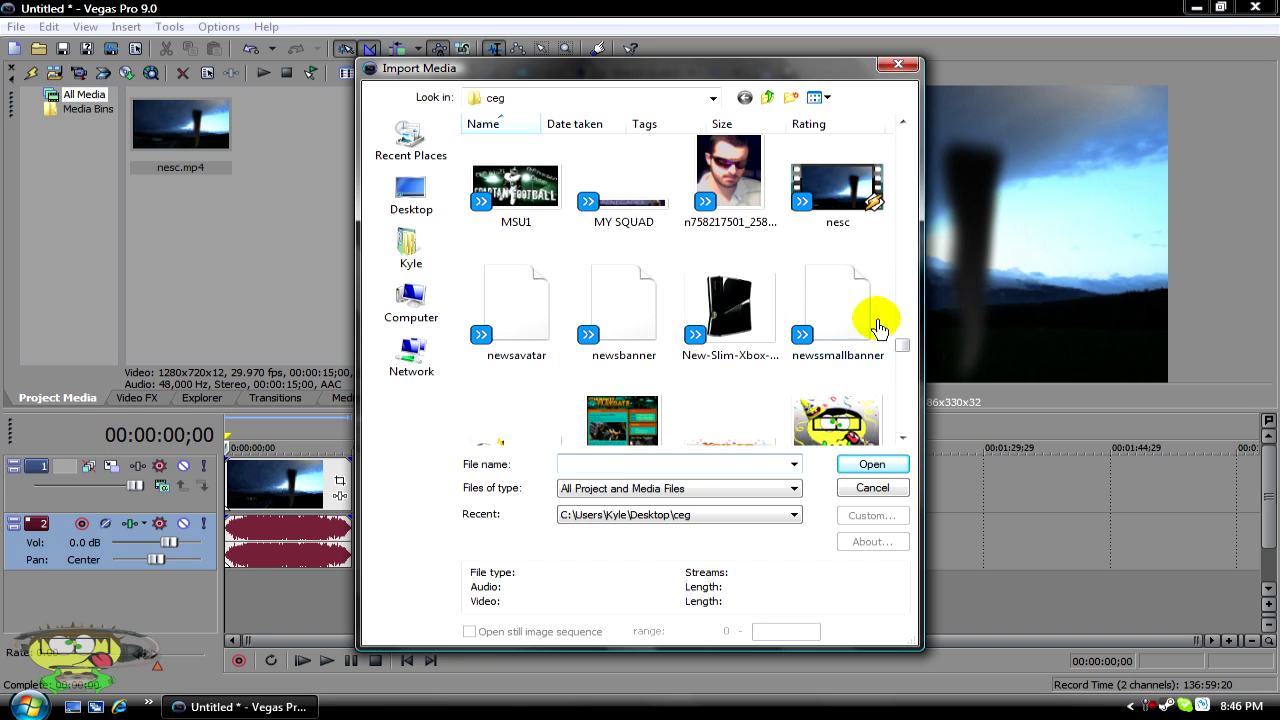
click(838, 192)
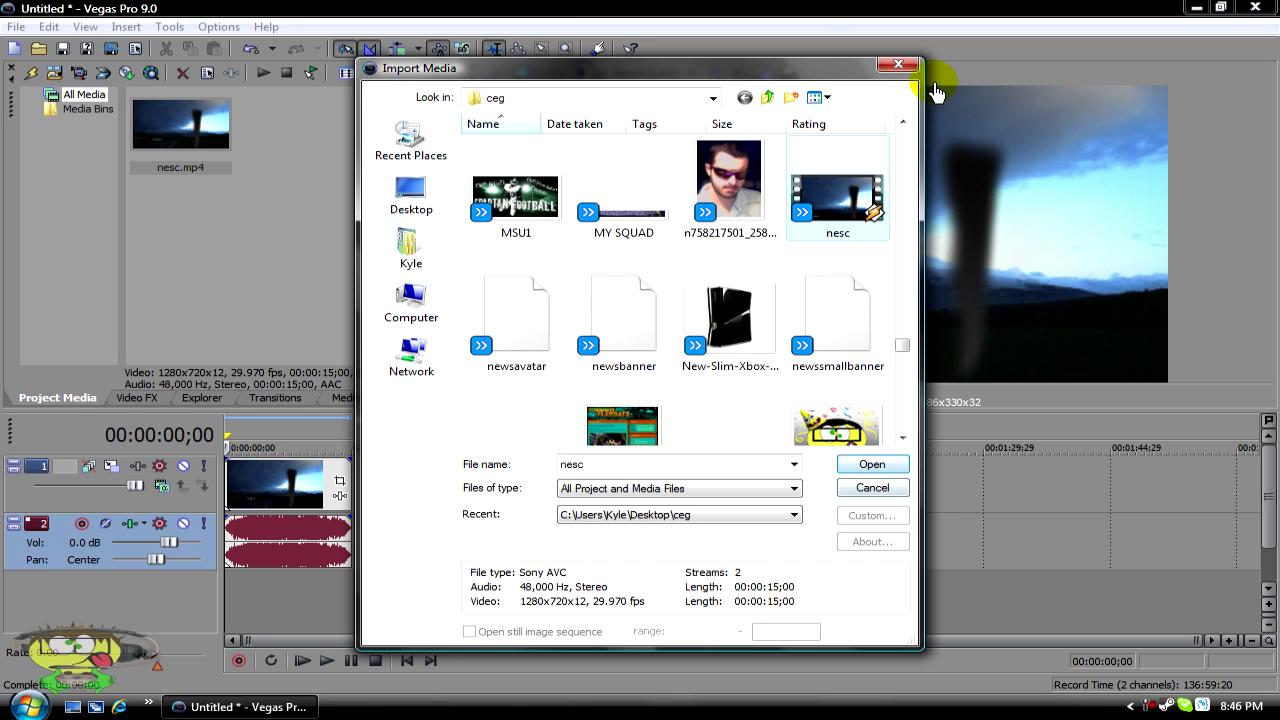
click(898, 65)
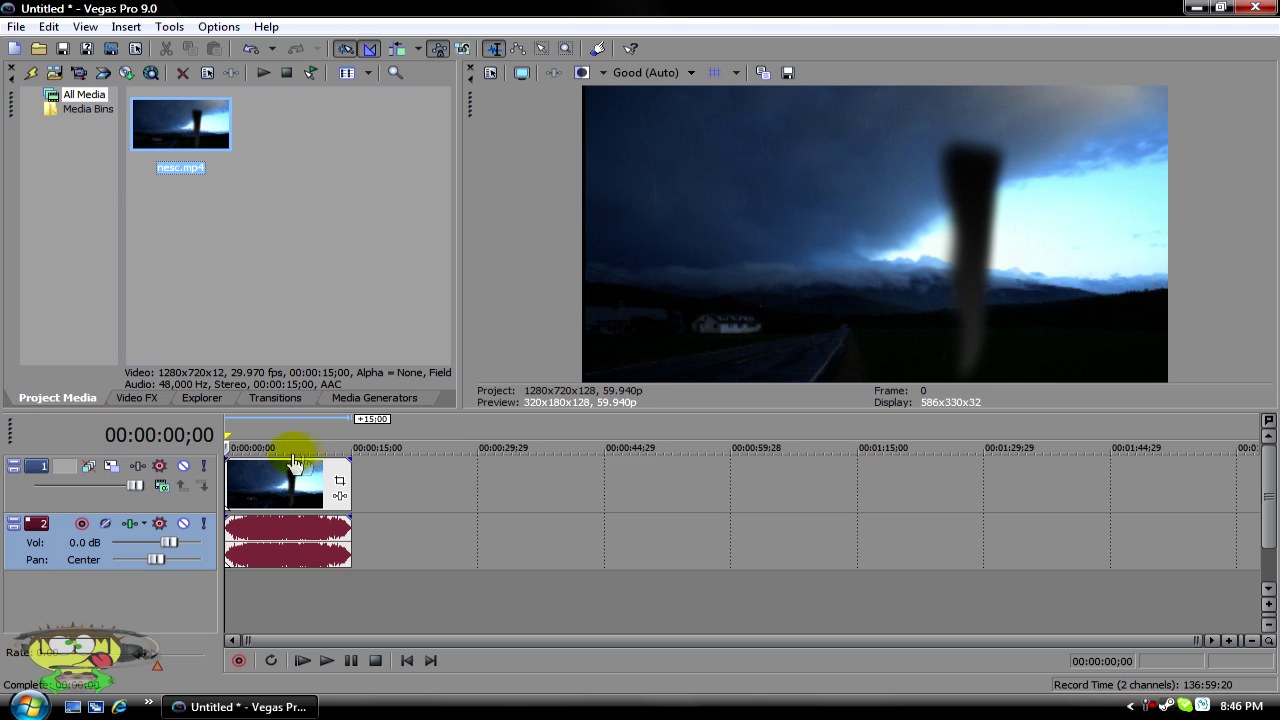
Set the preview quality to Preview (Auto), play the nesc clip through, and return to the start of the timeline
drag(338, 495, 36, 476)
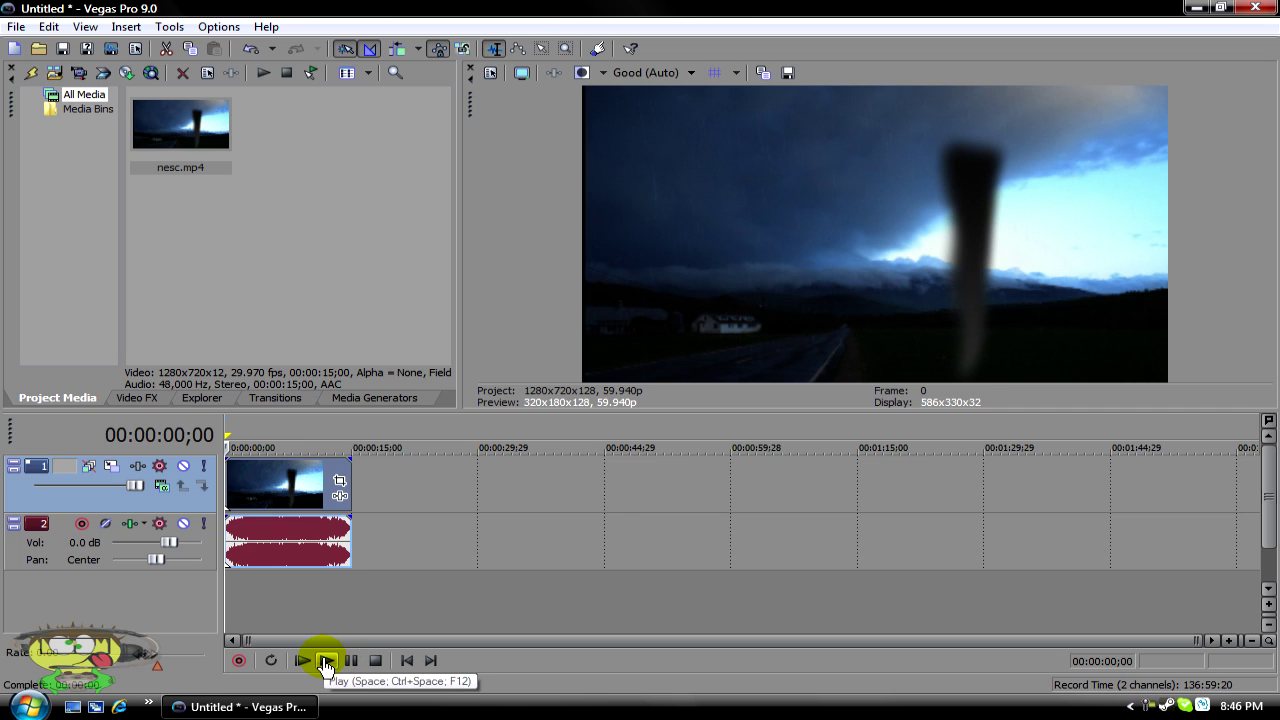
click(645, 73)
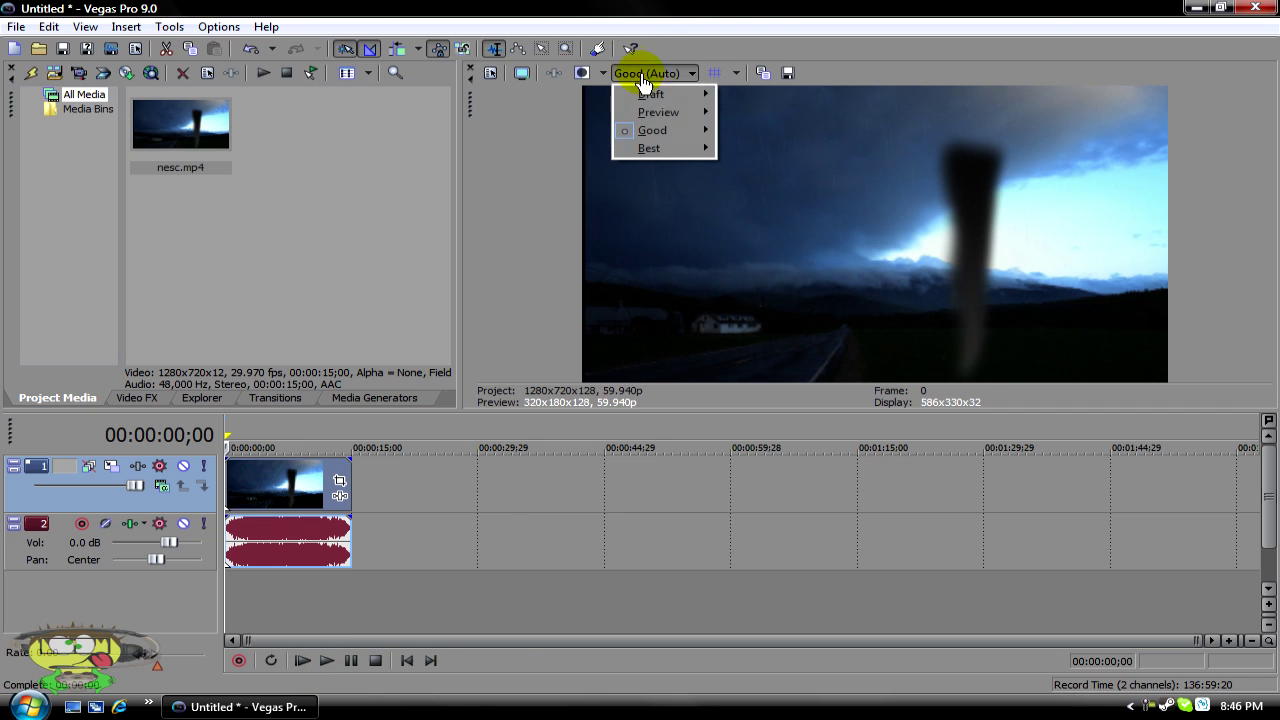
mouse_move(664, 97)
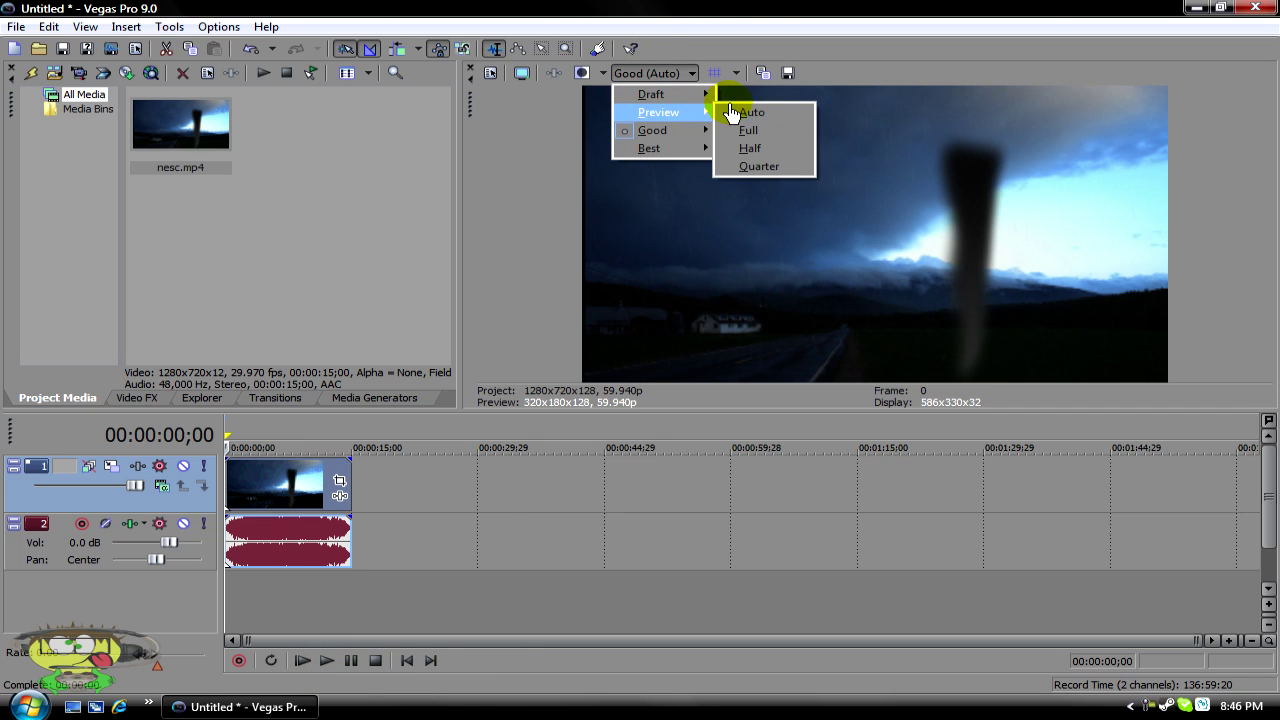
click(735, 112)
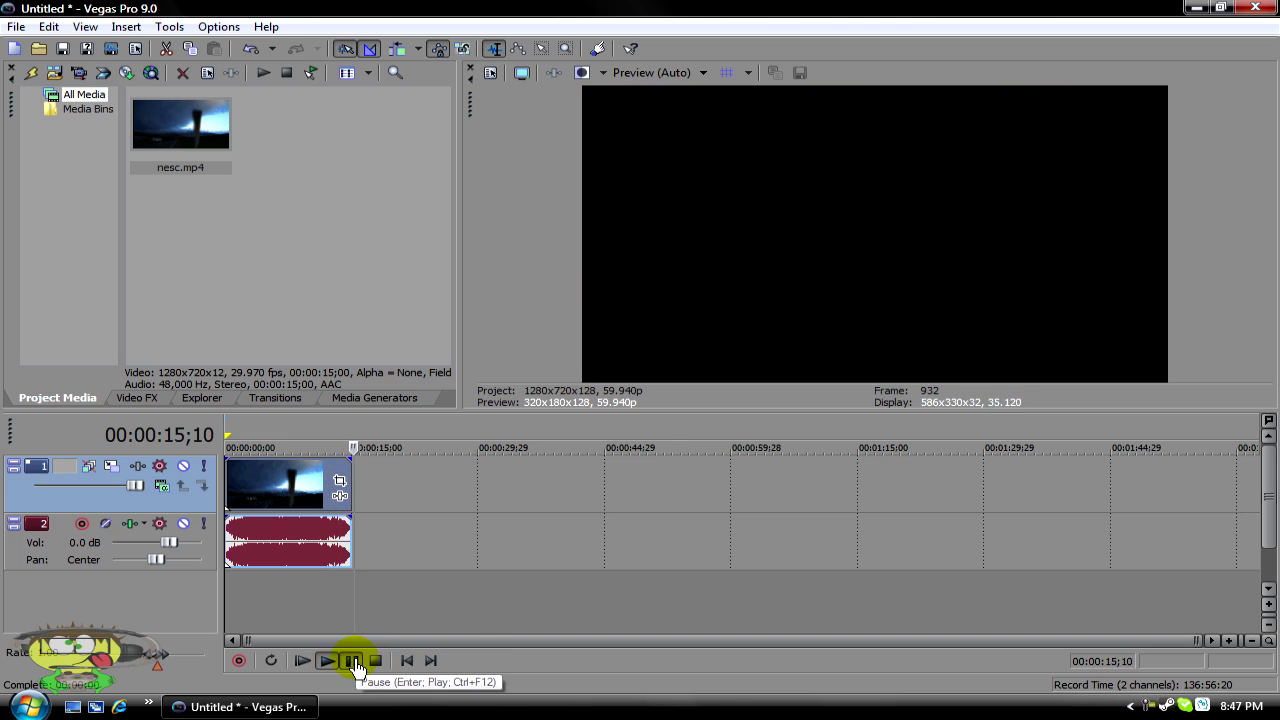
click(350, 660)
click(408, 662)
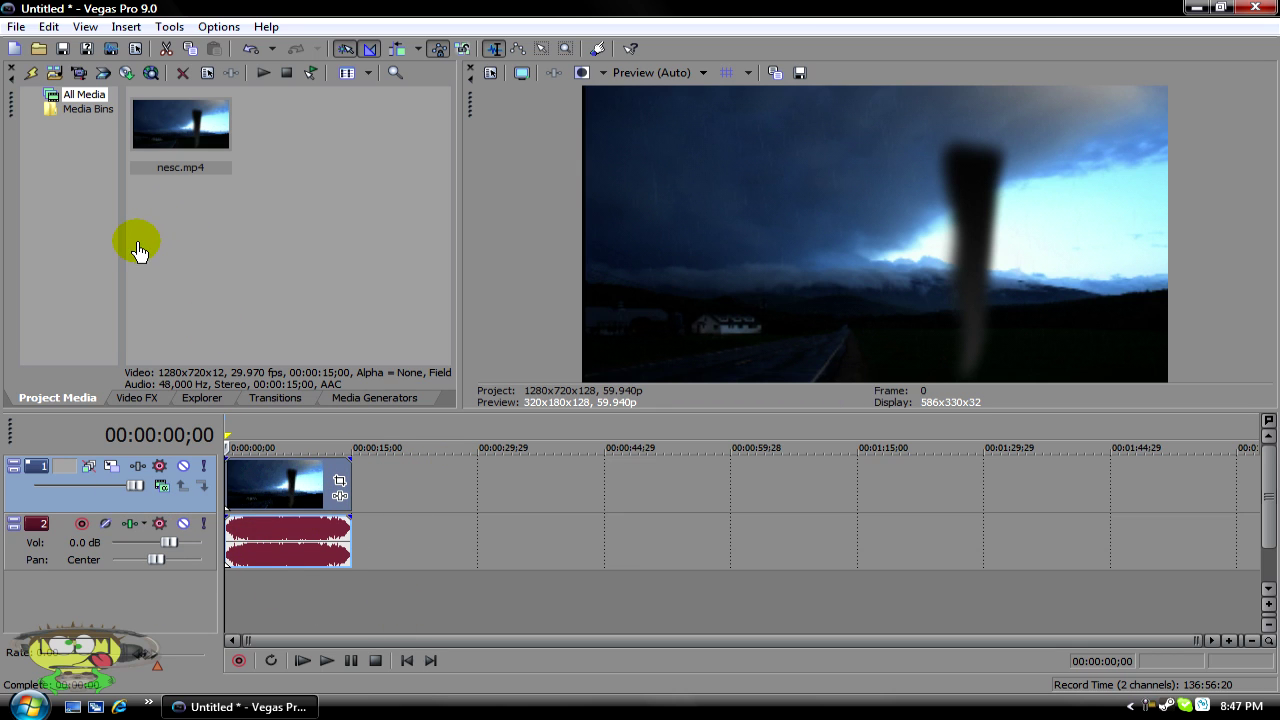
Widen the video effects list and show the Brightness and Contrast presets
click(138, 398)
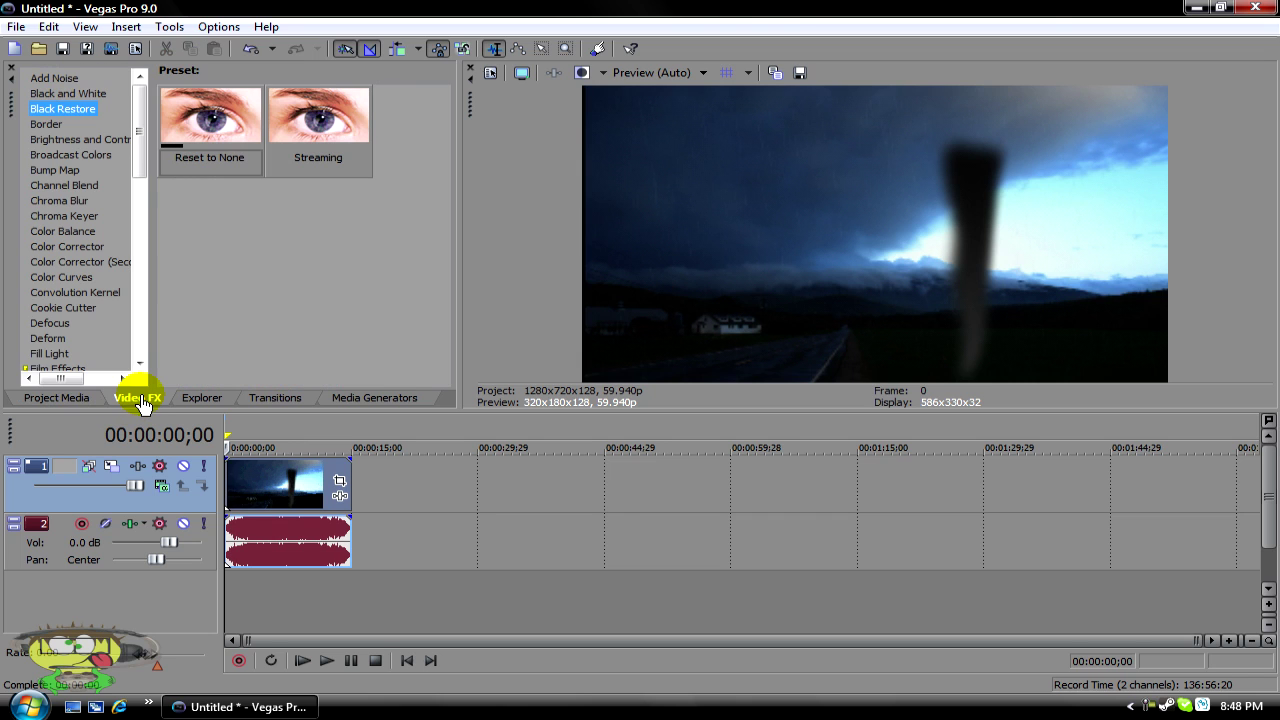
drag(152, 183, 217, 158)
click(138, 143)
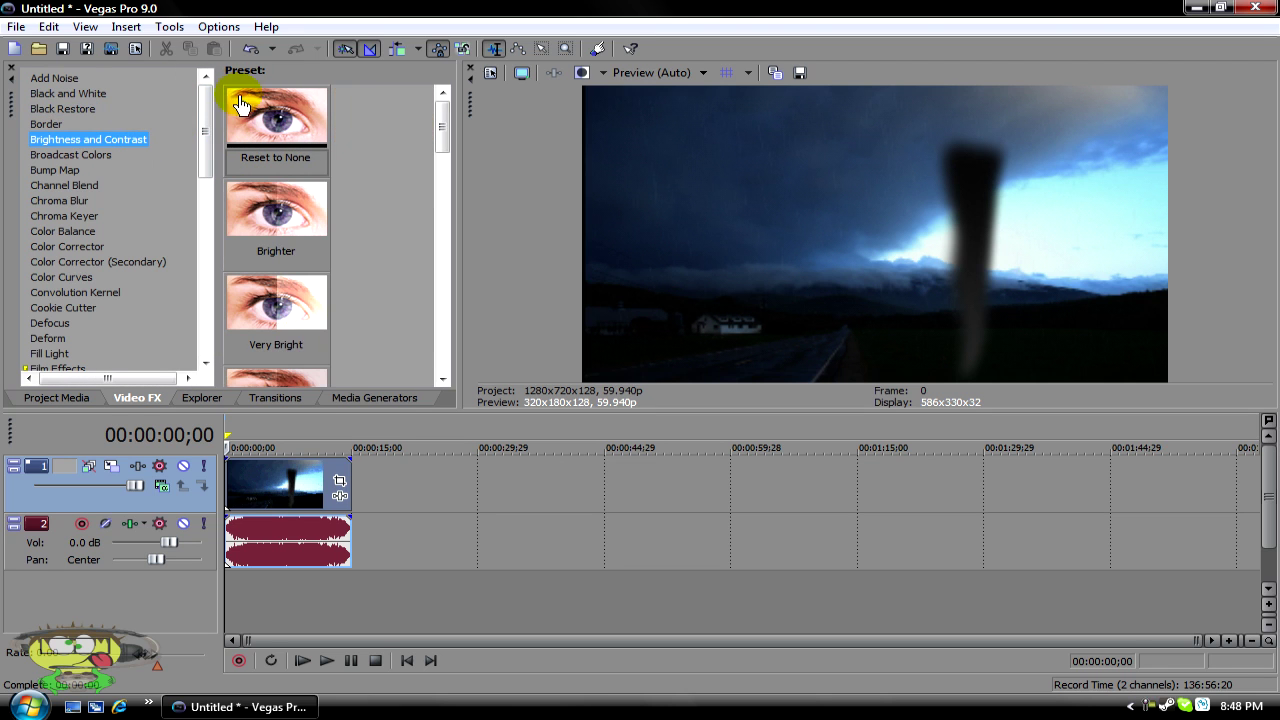
Try the Brighter preset of Brightness and Contrast on the nesc clip with brightness at -0.04, and remove the effect
drag(242, 494, 238, 499)
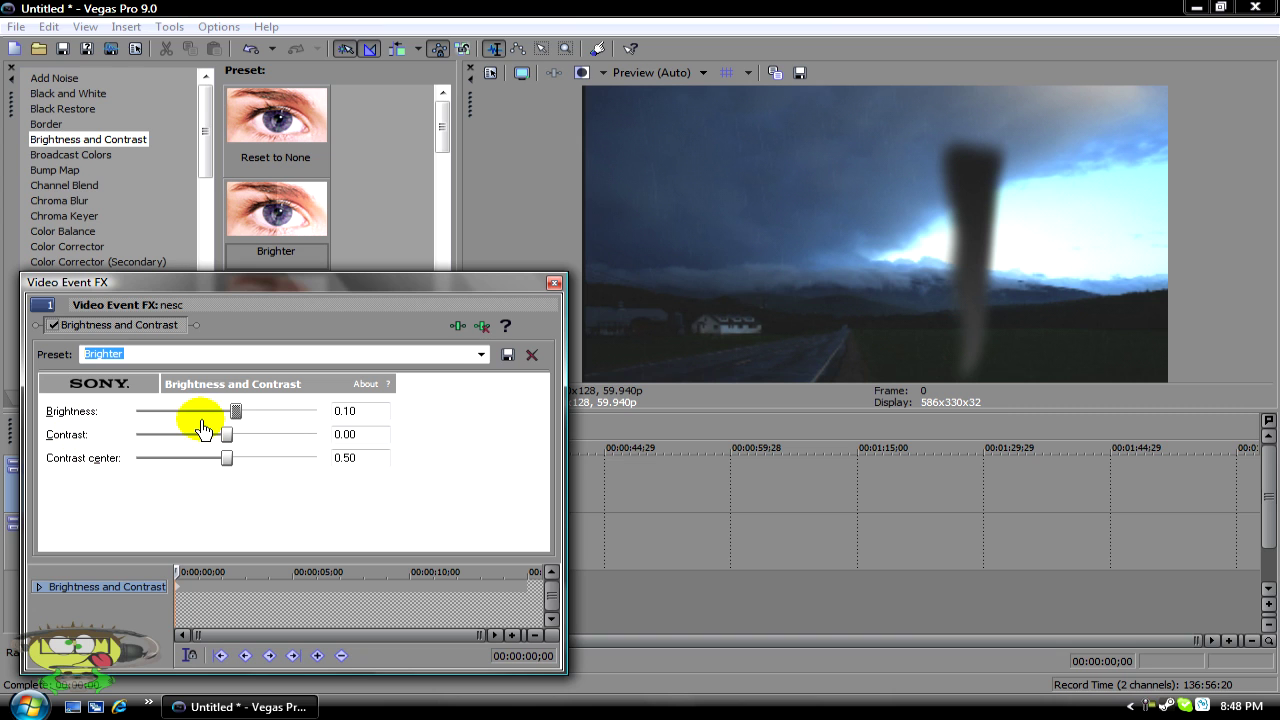
mouse_move(236, 420)
mouse_down()
mouse_move(286, 414)
mouse_move(209, 423)
mouse_move(223, 430)
mouse_up()
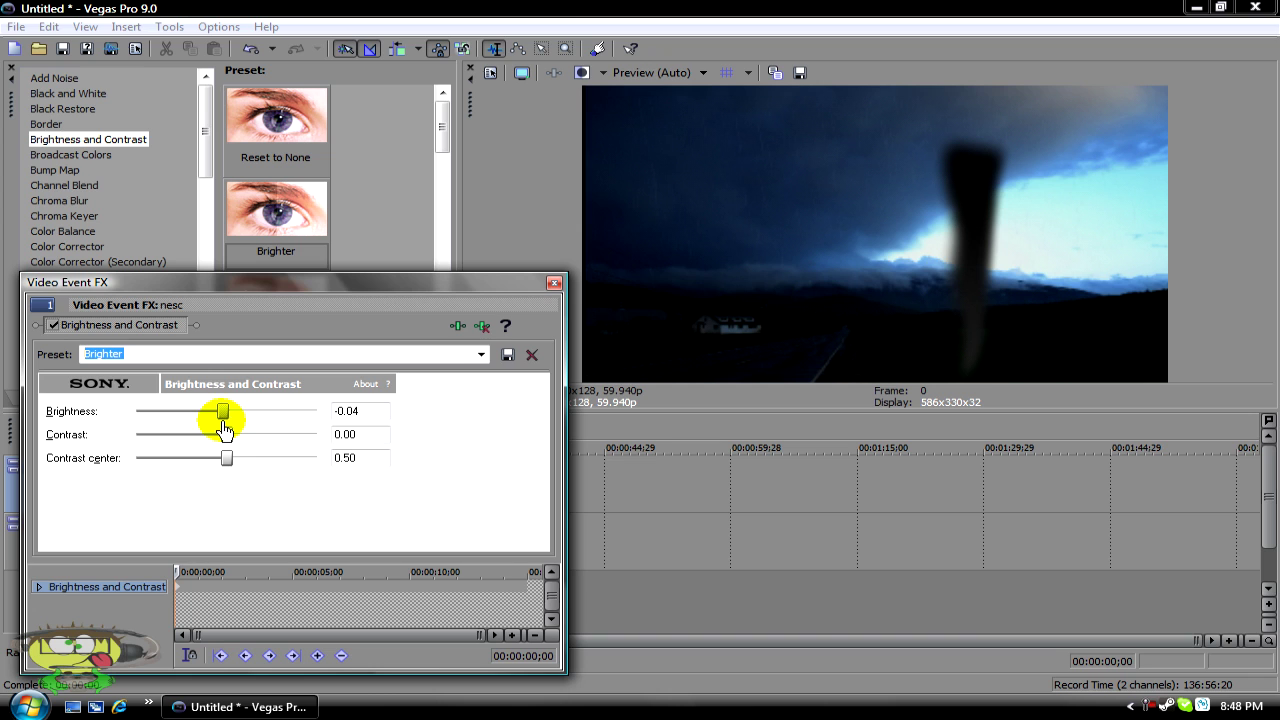
click(483, 327)
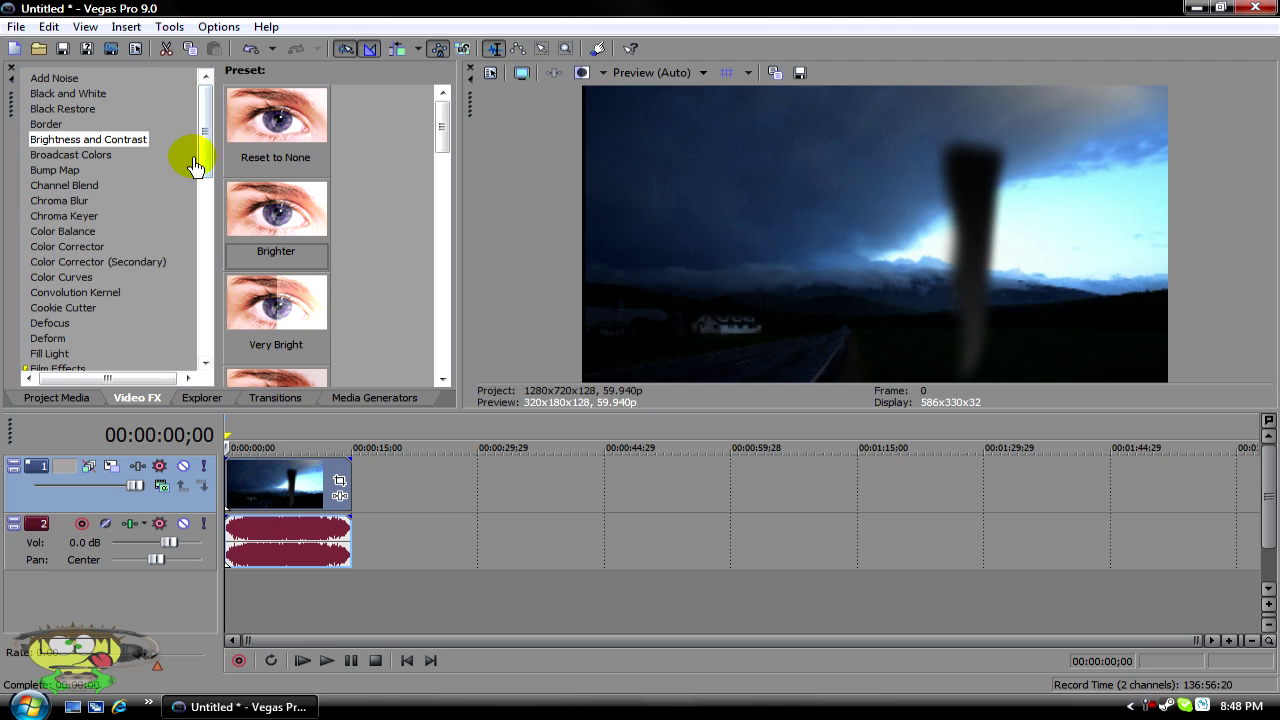
Apply the Bump Map effect's Spotlight Up (flat) preset to the nesc clip on the timeline
click(72, 155)
click(70, 170)
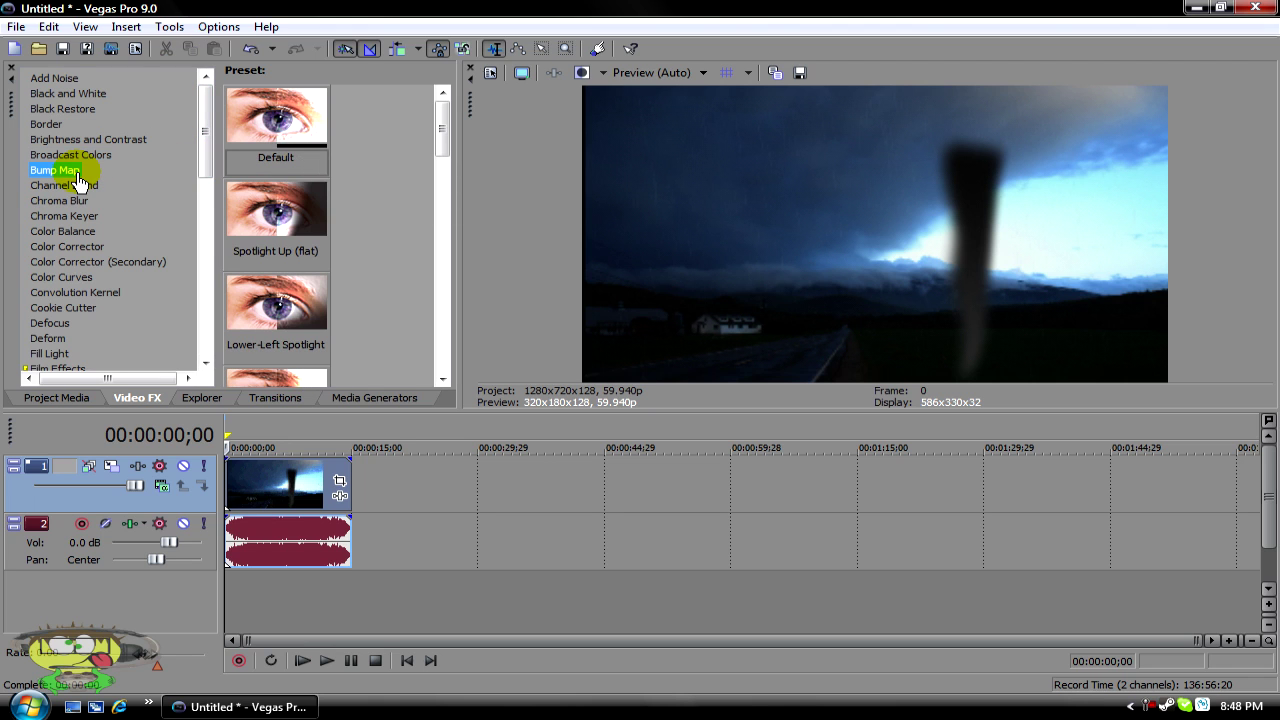
drag(272, 212, 268, 500)
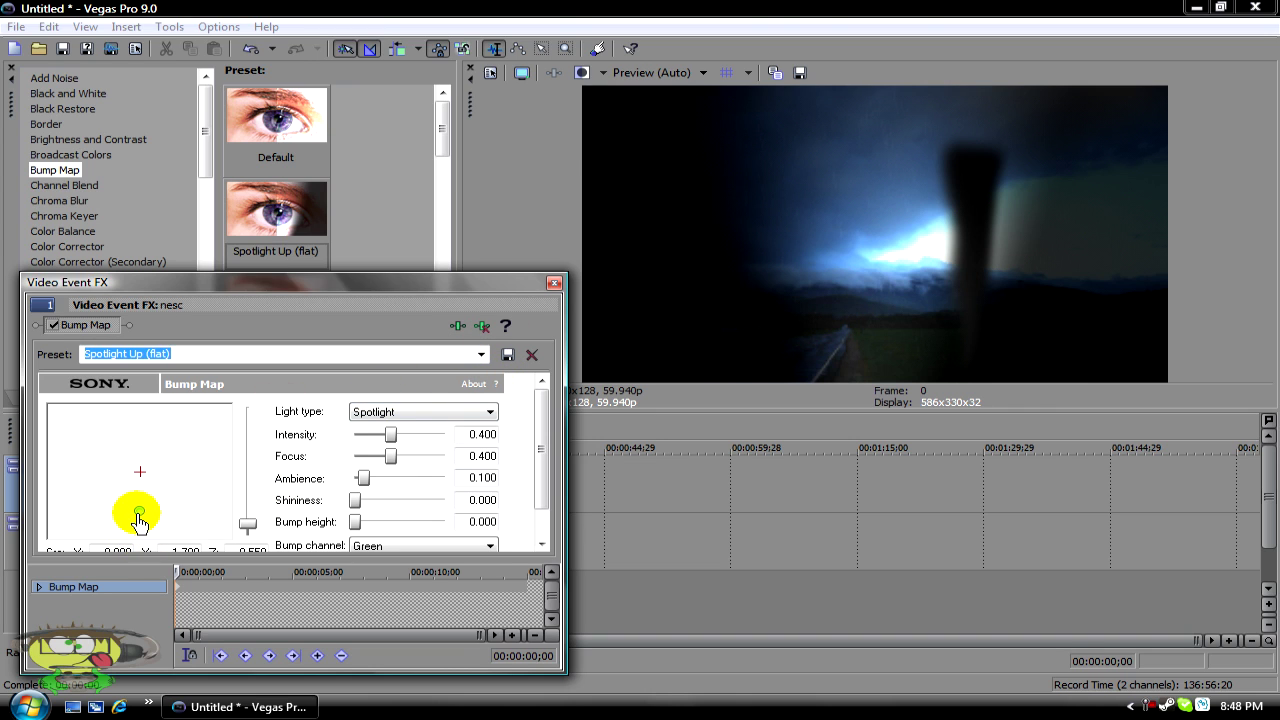
Reposition the Bump Map spotlight so it lights the bright sky beside the tornado in the nesc clip
drag(141, 525, 183, 498)
mouse_move(184, 502)
mouse_down()
mouse_move(77, 505)
mouse_move(123, 493)
mouse_move(74, 517)
mouse_move(200, 494)
mouse_move(189, 466)
mouse_move(192, 478)
mouse_move(233, 468)
mouse_move(194, 467)
mouse_move(191, 503)
mouse_up()
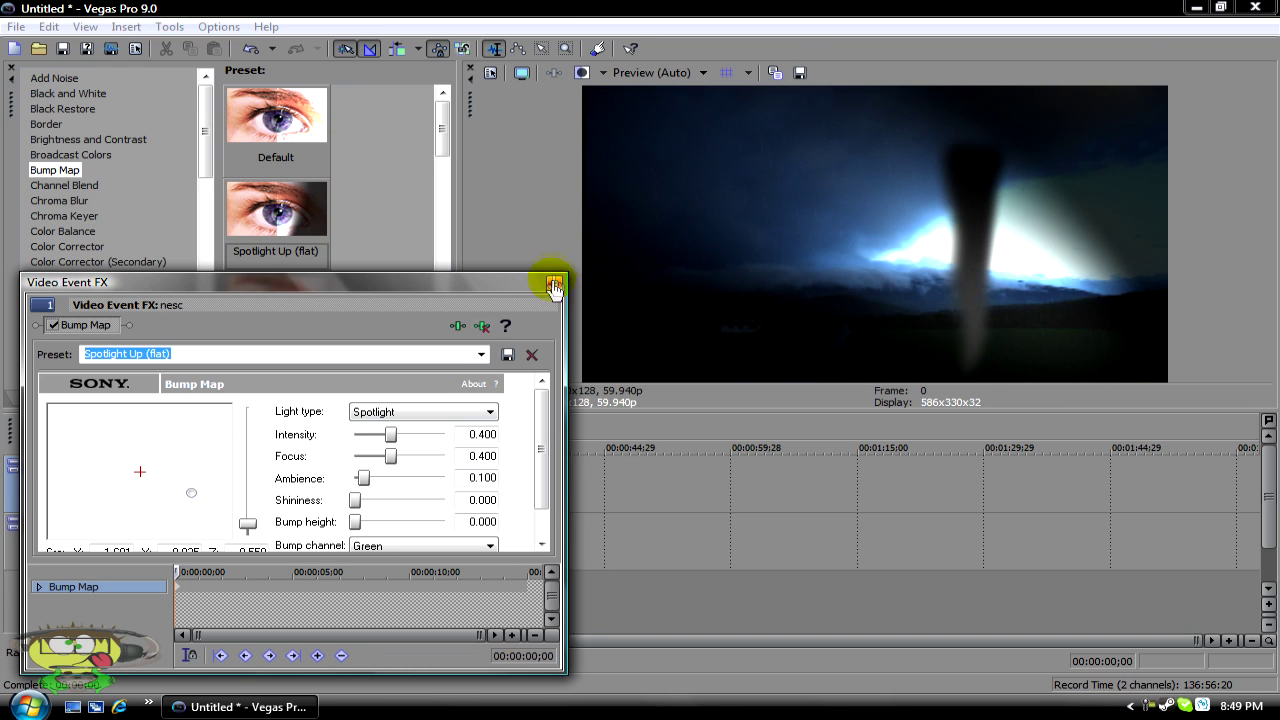
click(553, 289)
Show the Film Effects presets, and remove the Bump Map effect from the nesc clip
drag(209, 120, 192, 201)
click(57, 145)
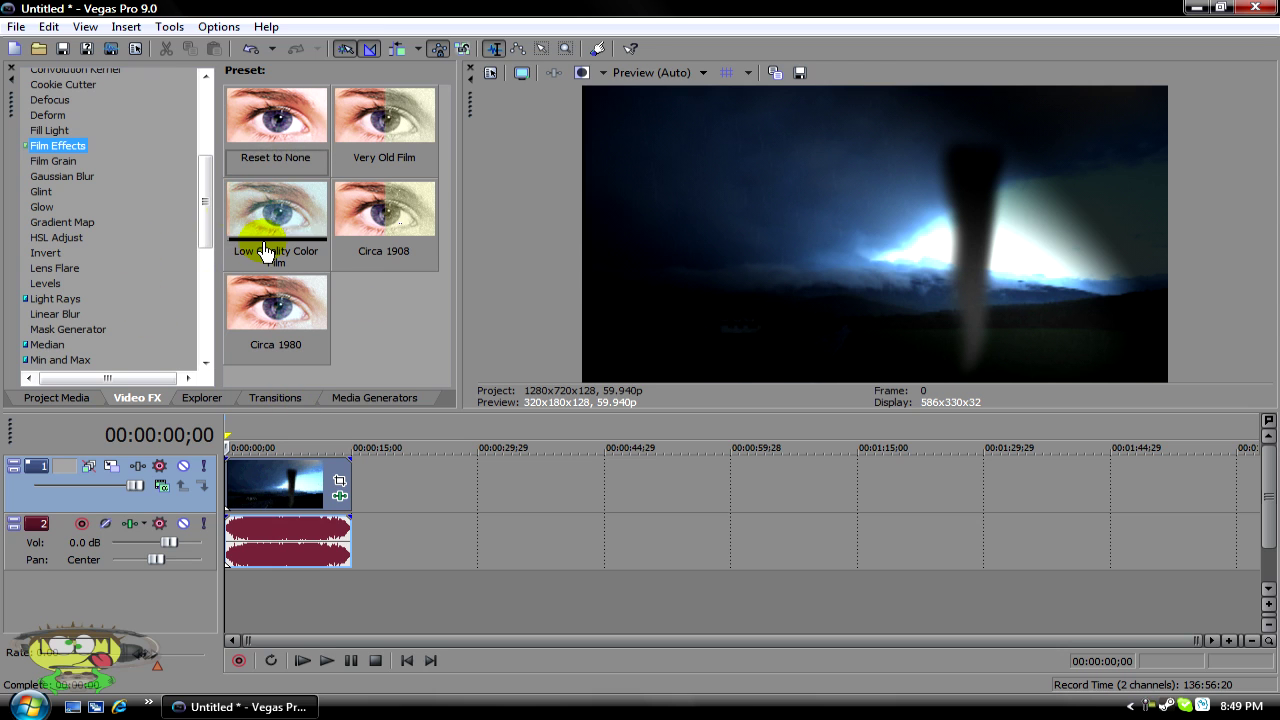
click(341, 500)
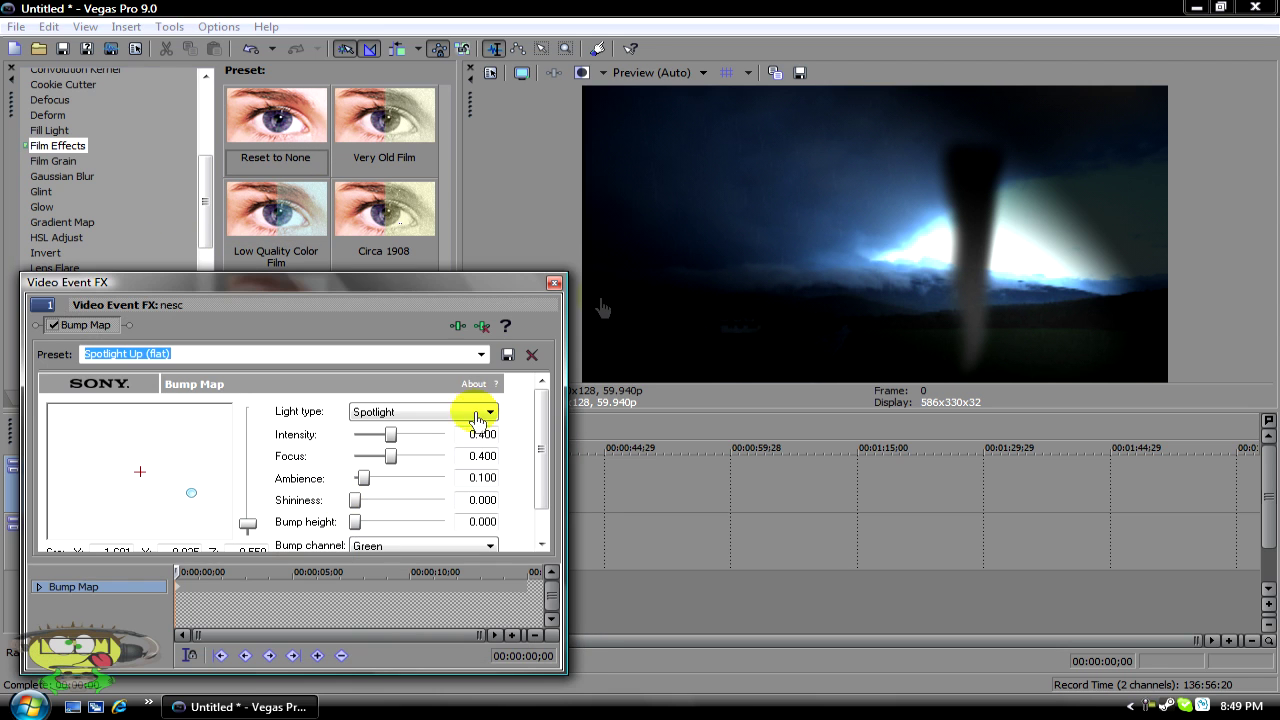
drag(486, 284, 933, 175)
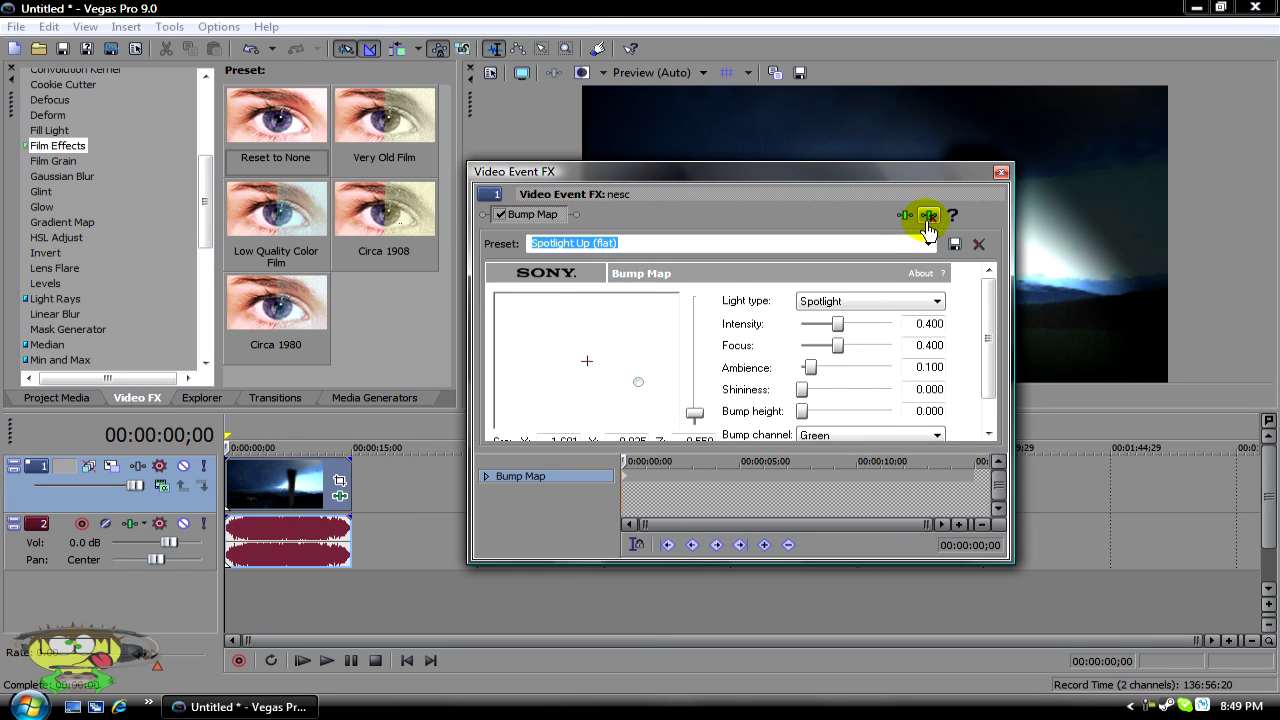
click(930, 218)
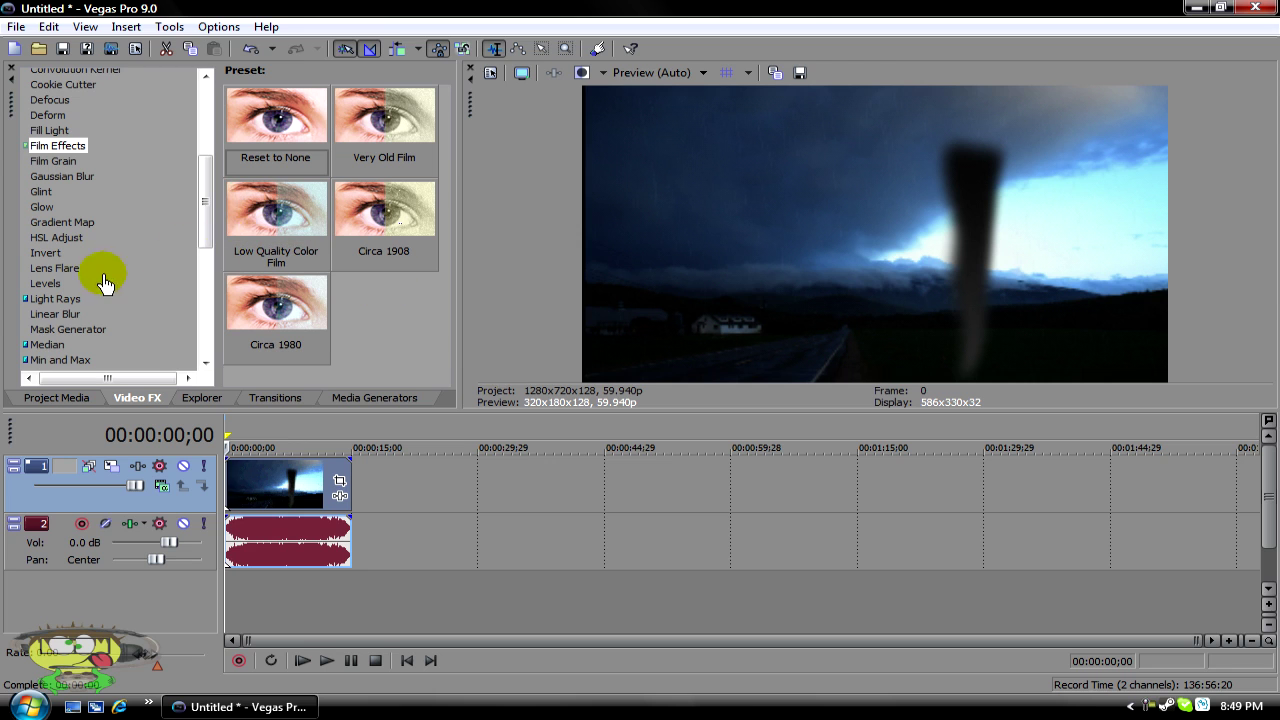
Browse the video effects list, viewing the presets of Chroma Keyer, Color Corrector, Color Corrector (Secondary) and Color Curves
drag(202, 190, 198, 125)
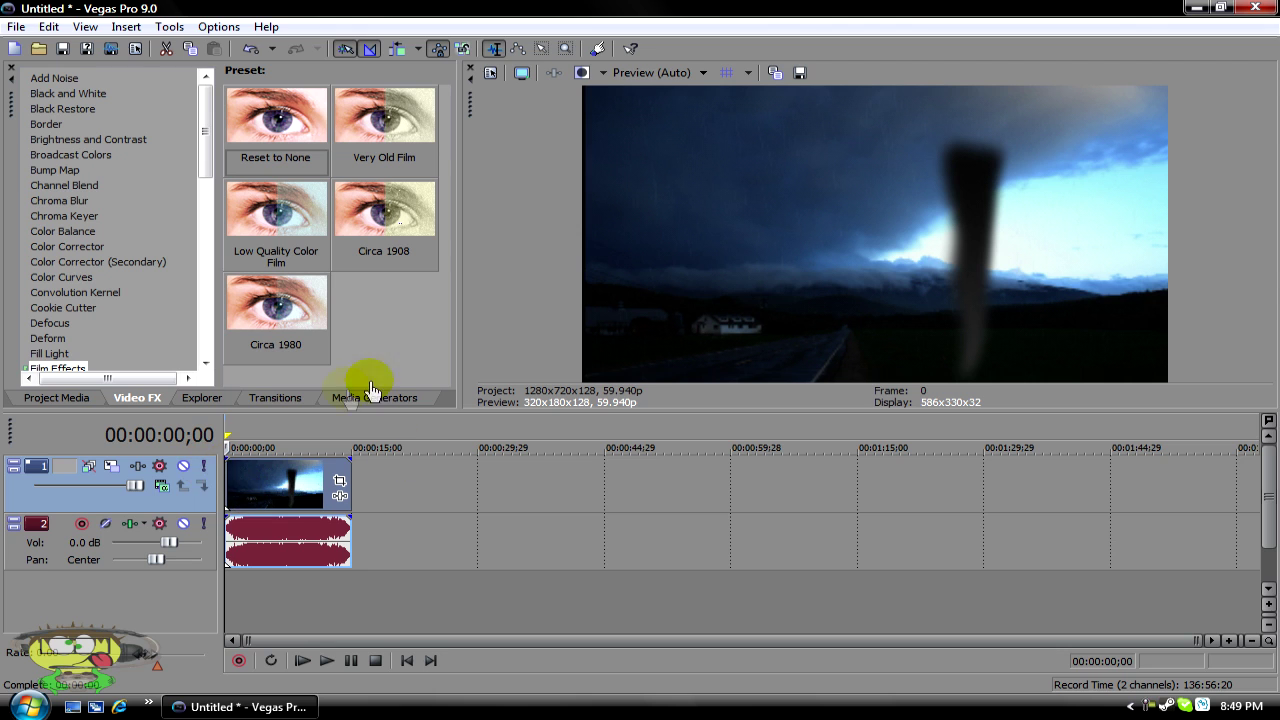
drag(210, 128, 255, 95)
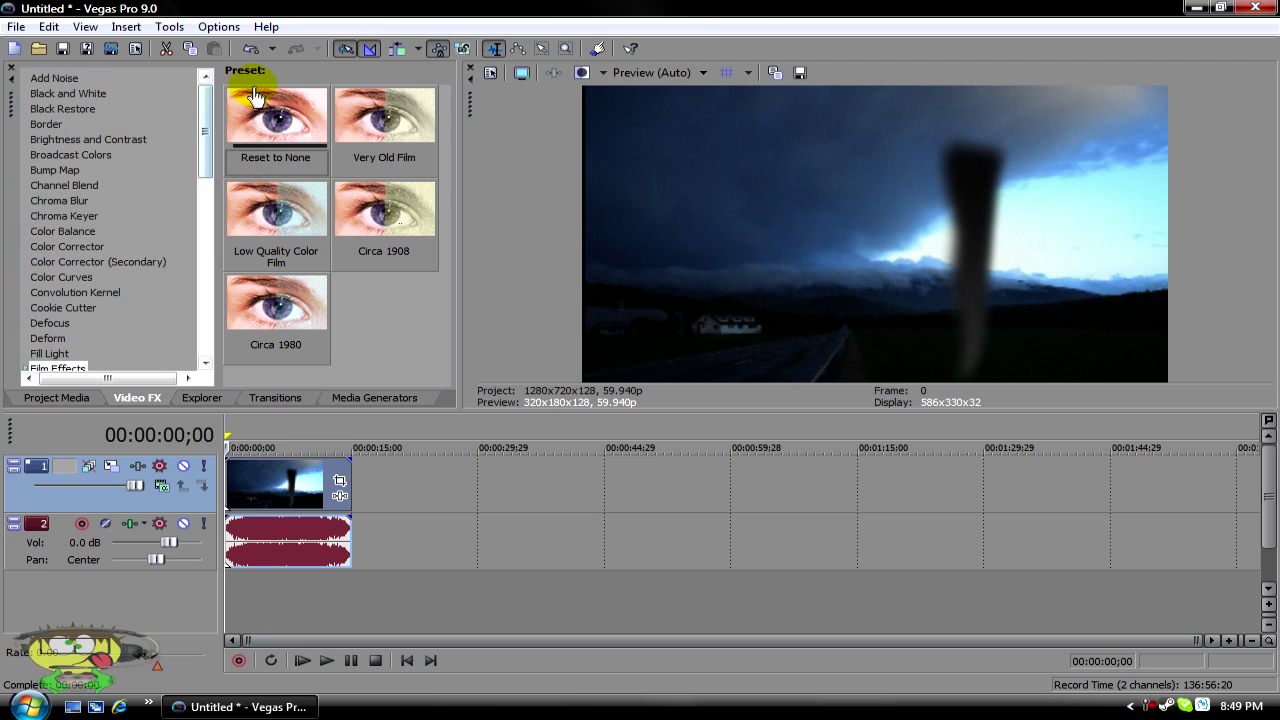
click(86, 216)
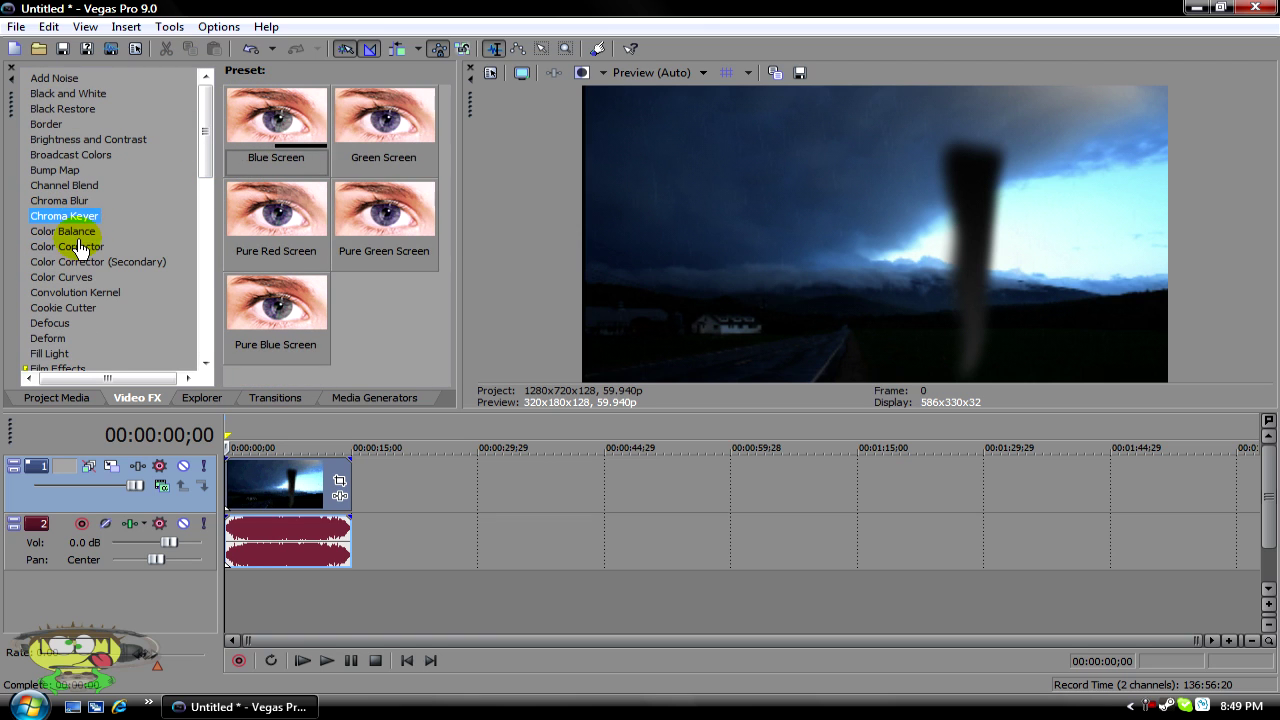
click(78, 246)
click(80, 259)
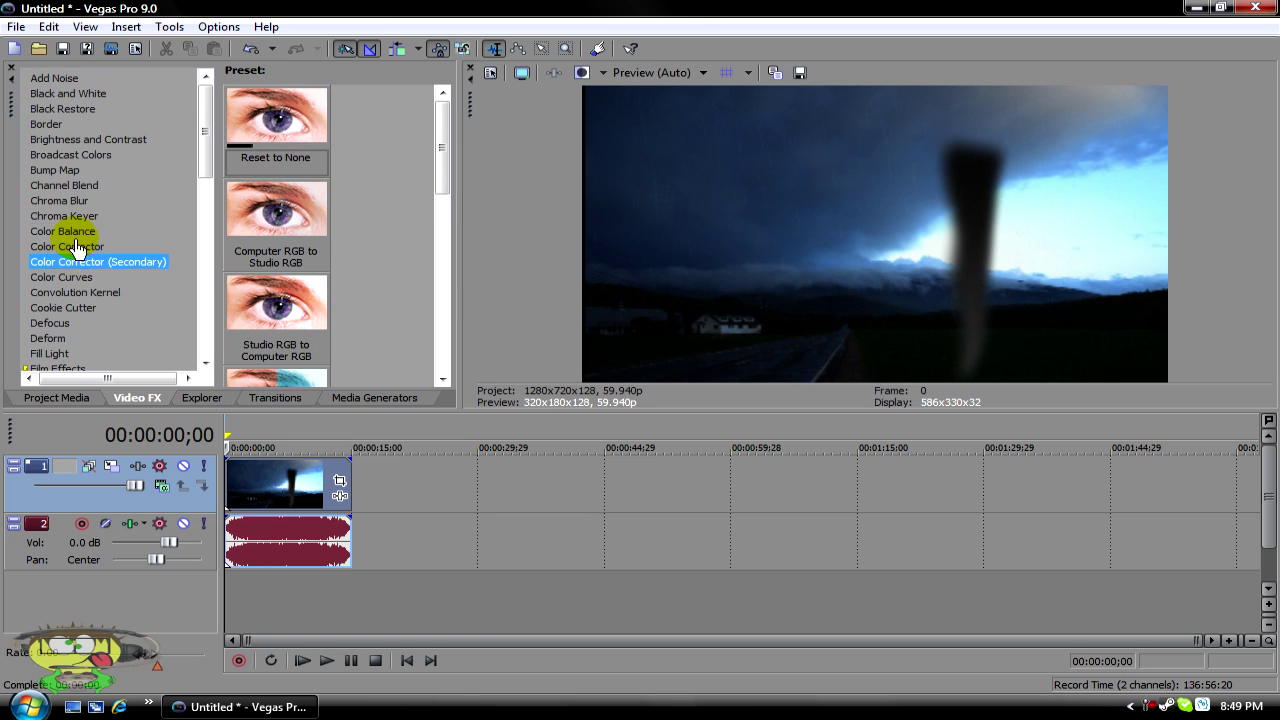
click(78, 246)
key(Down)
key(Down)
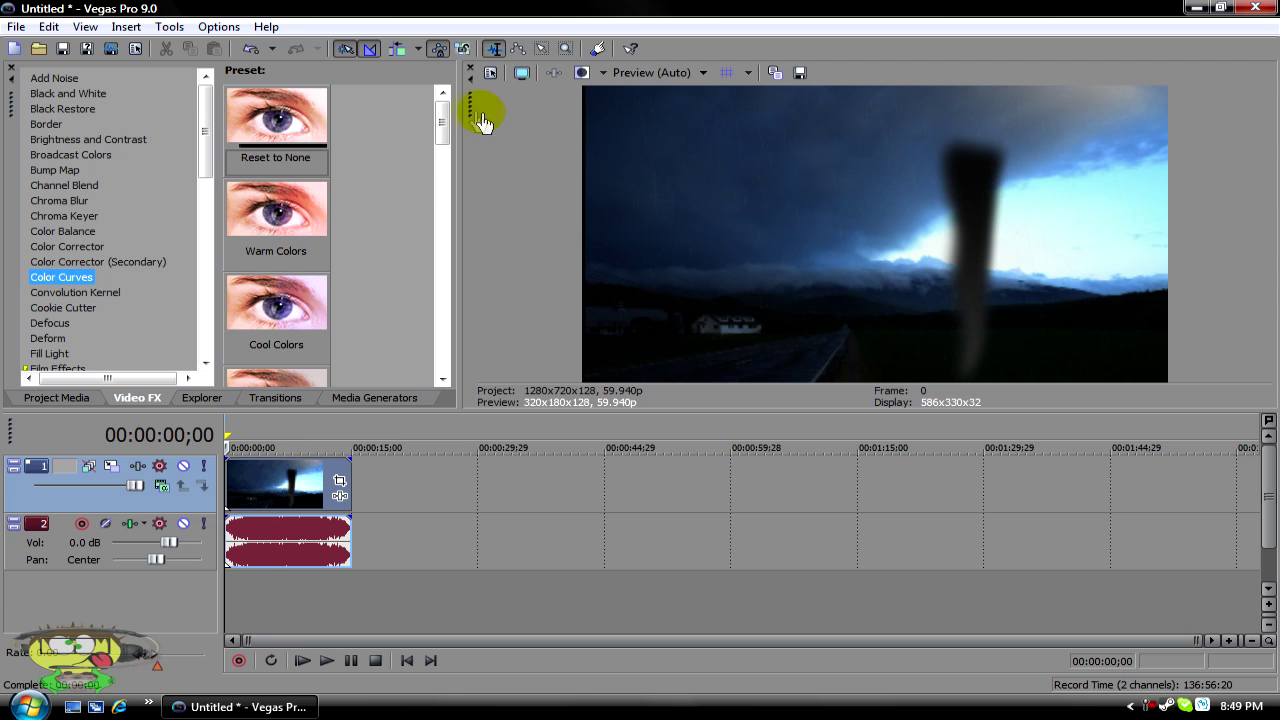
Look through the Color Curves presets, and compare those of Color Corrector and Color Corrector (Secondary)
drag(442, 120, 430, 212)
click(88, 268)
click(82, 246)
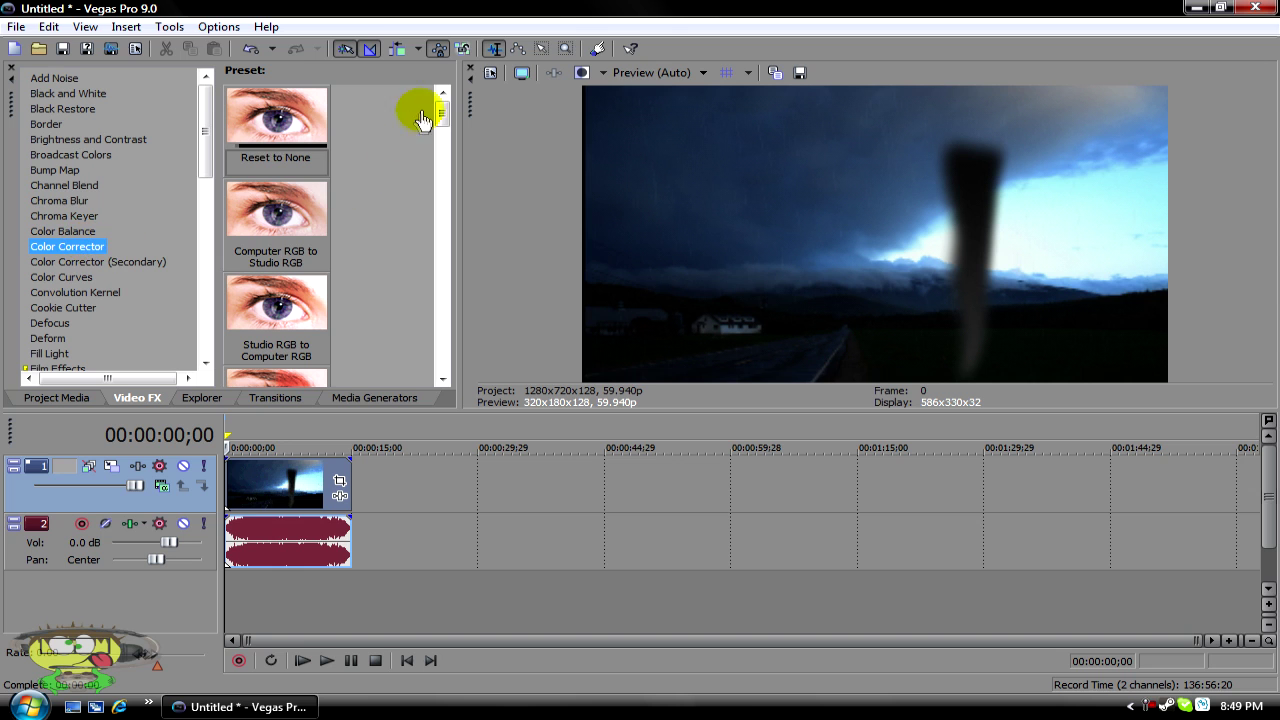
mouse_move(441, 120)
mouse_down()
mouse_move(434, 375)
mouse_move(452, 240)
mouse_move(445, 120)
mouse_up()
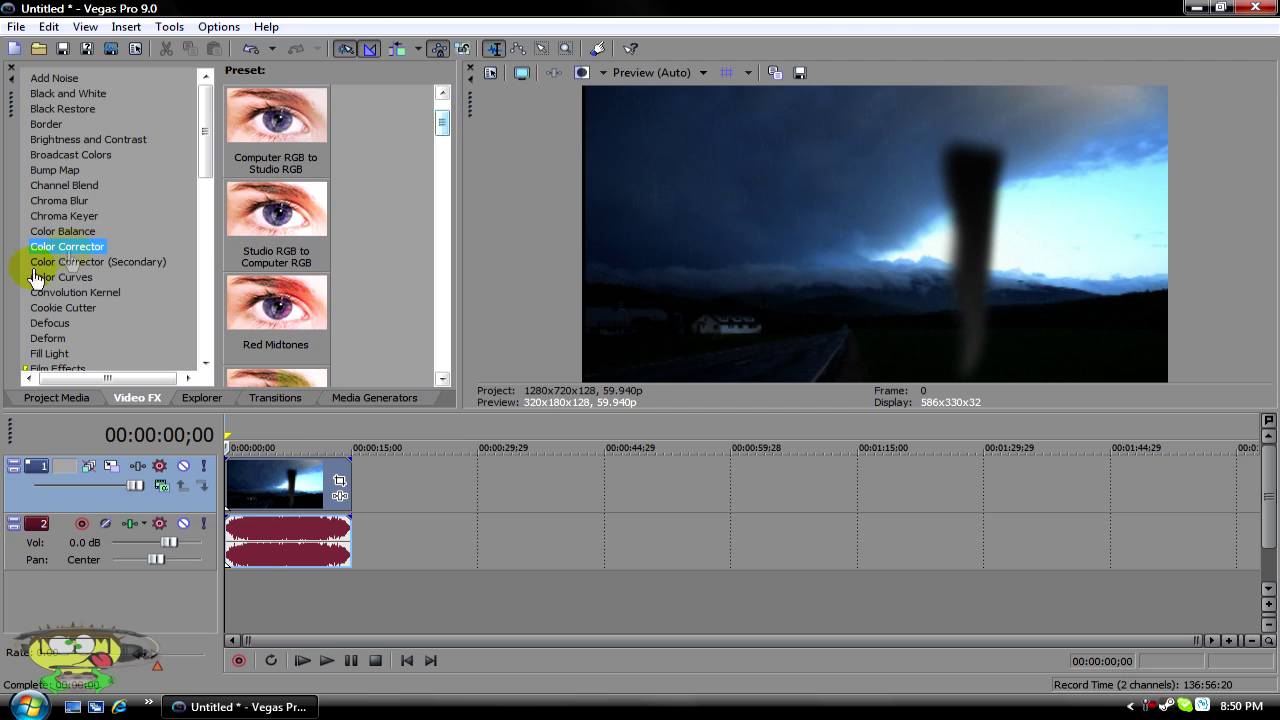
click(135, 262)
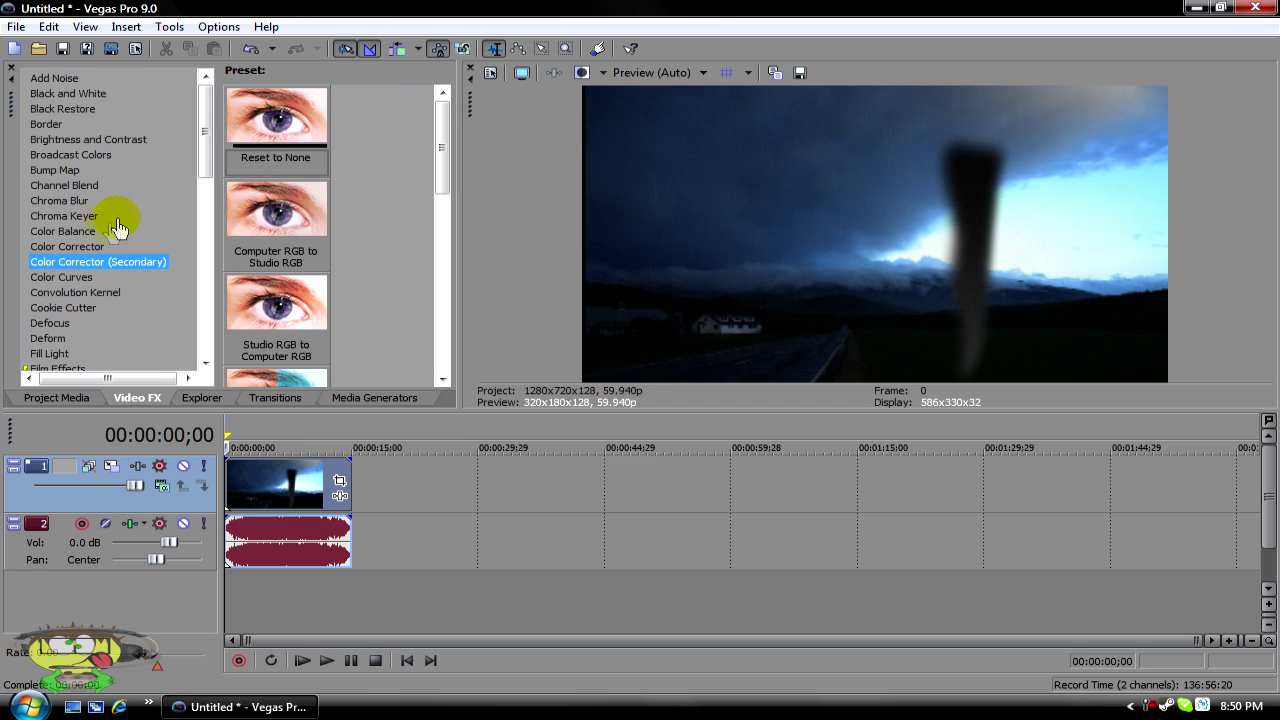
Apply the Night preset of Color Curves to the nesc clip and view its settings beside the preview
click(77, 280)
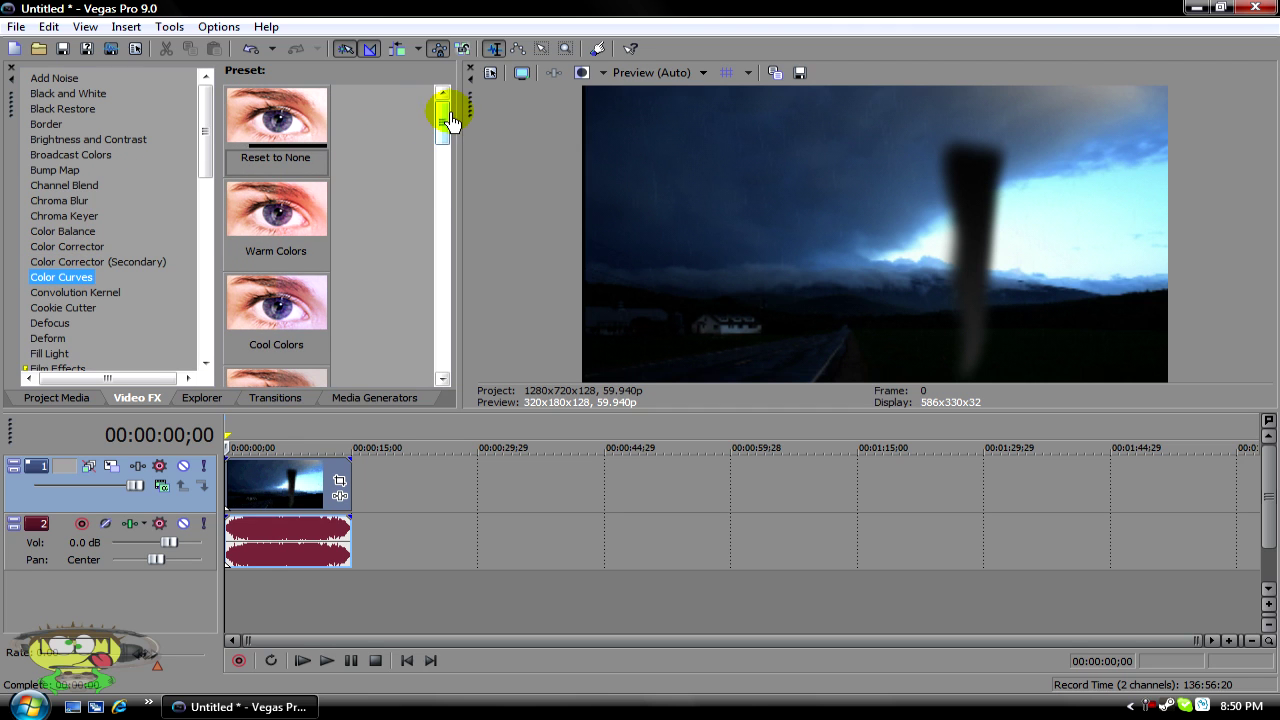
drag(443, 106, 446, 223)
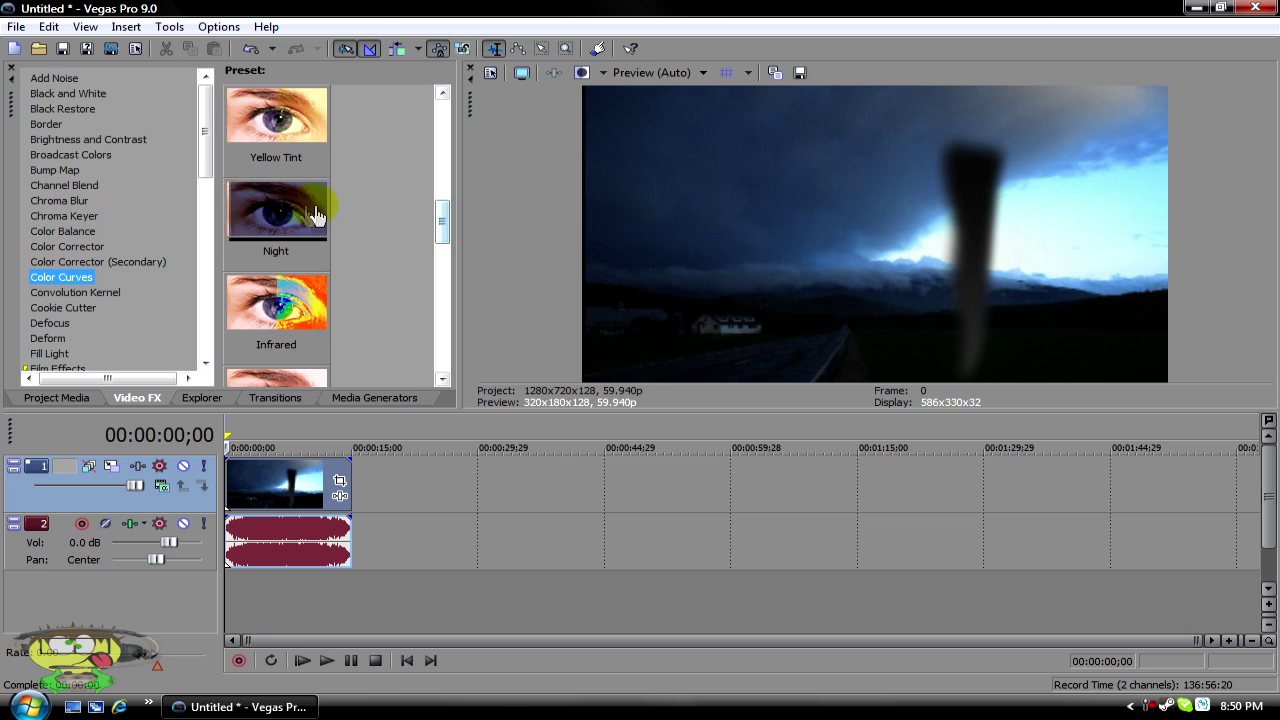
drag(276, 210, 276, 489)
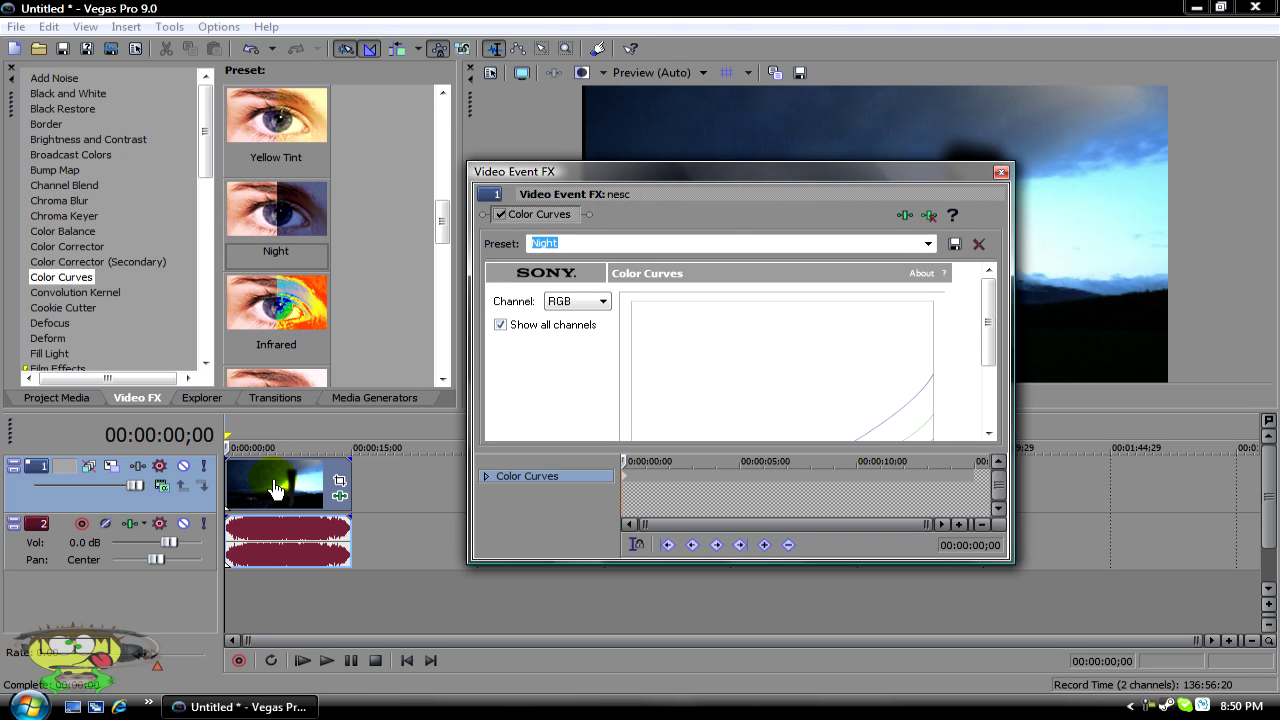
drag(766, 171, 340, 227)
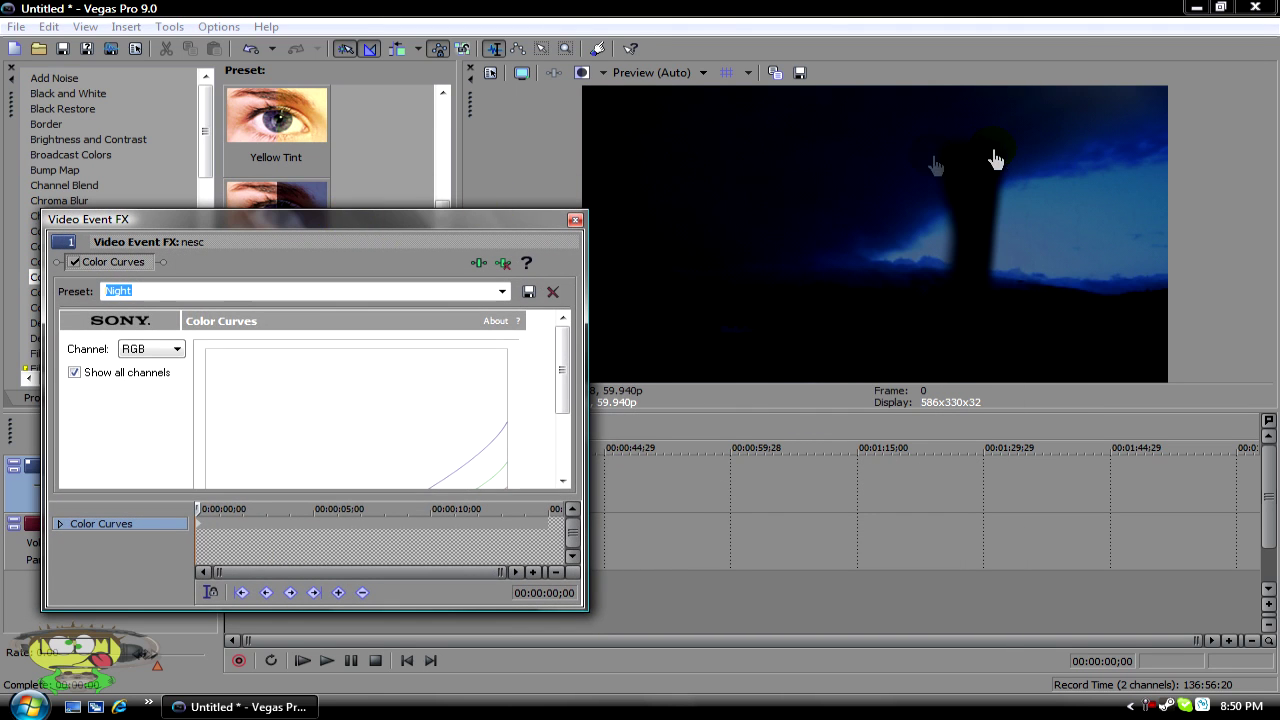
click(544, 358)
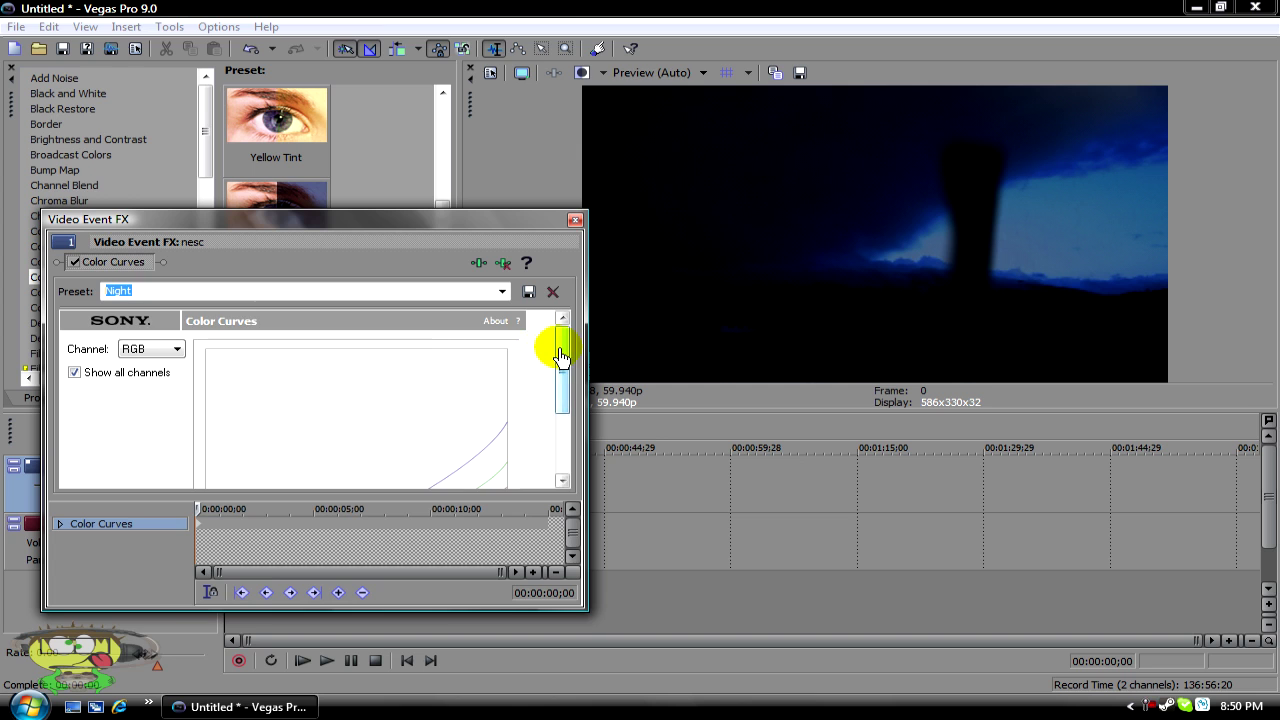
drag(561, 358, 586, 295)
click(578, 221)
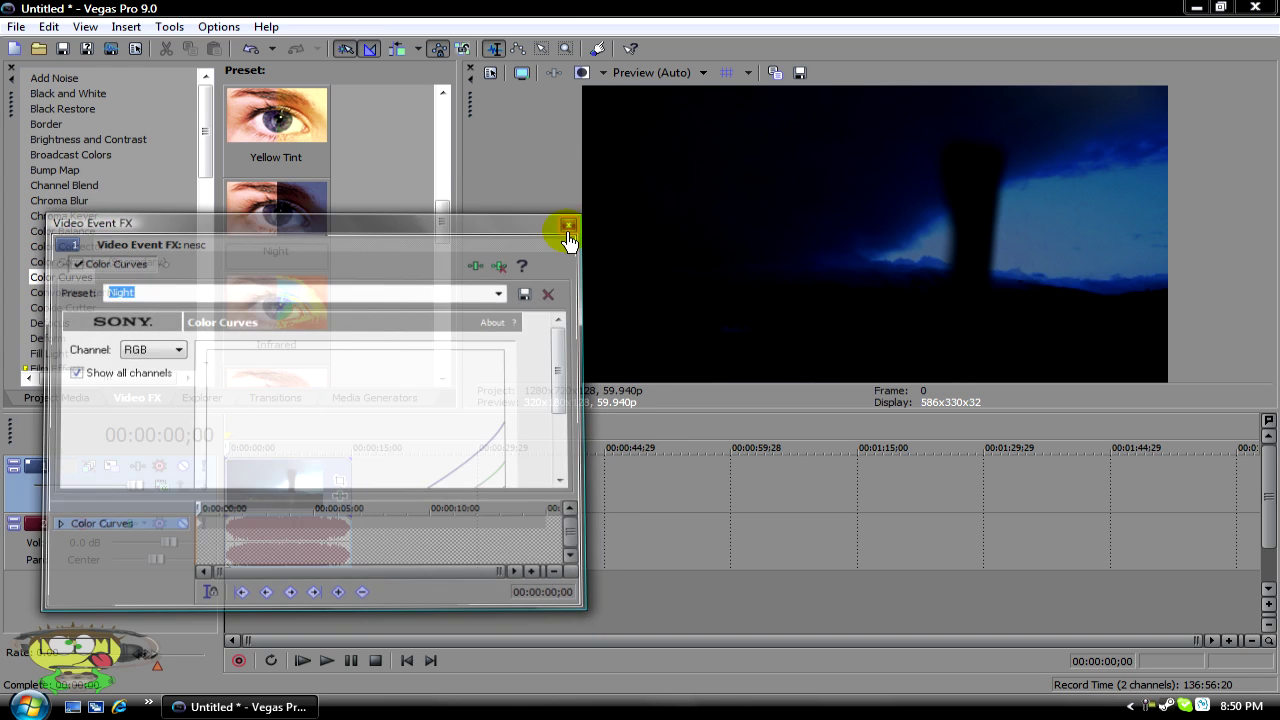
Play the nesc clip from the timeline start with the Night look, and remove the Color Curves effect
click(318, 533)
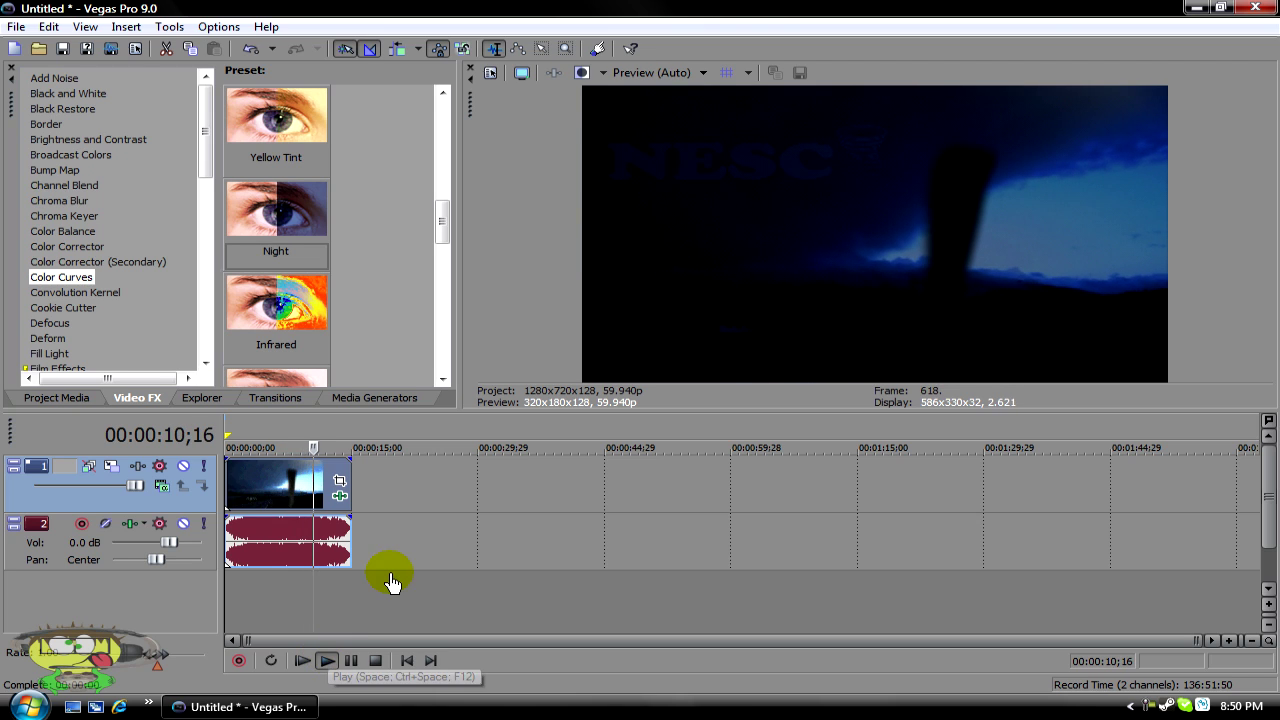
click(350, 660)
click(406, 660)
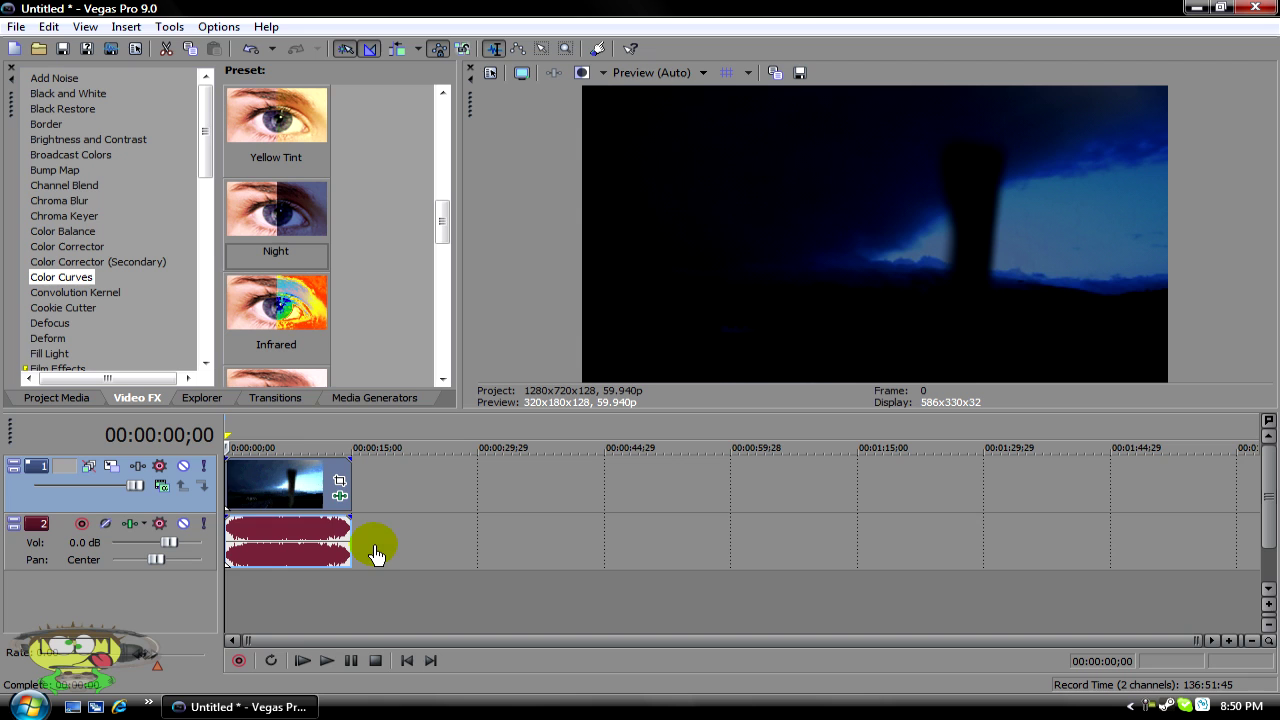
click(340, 498)
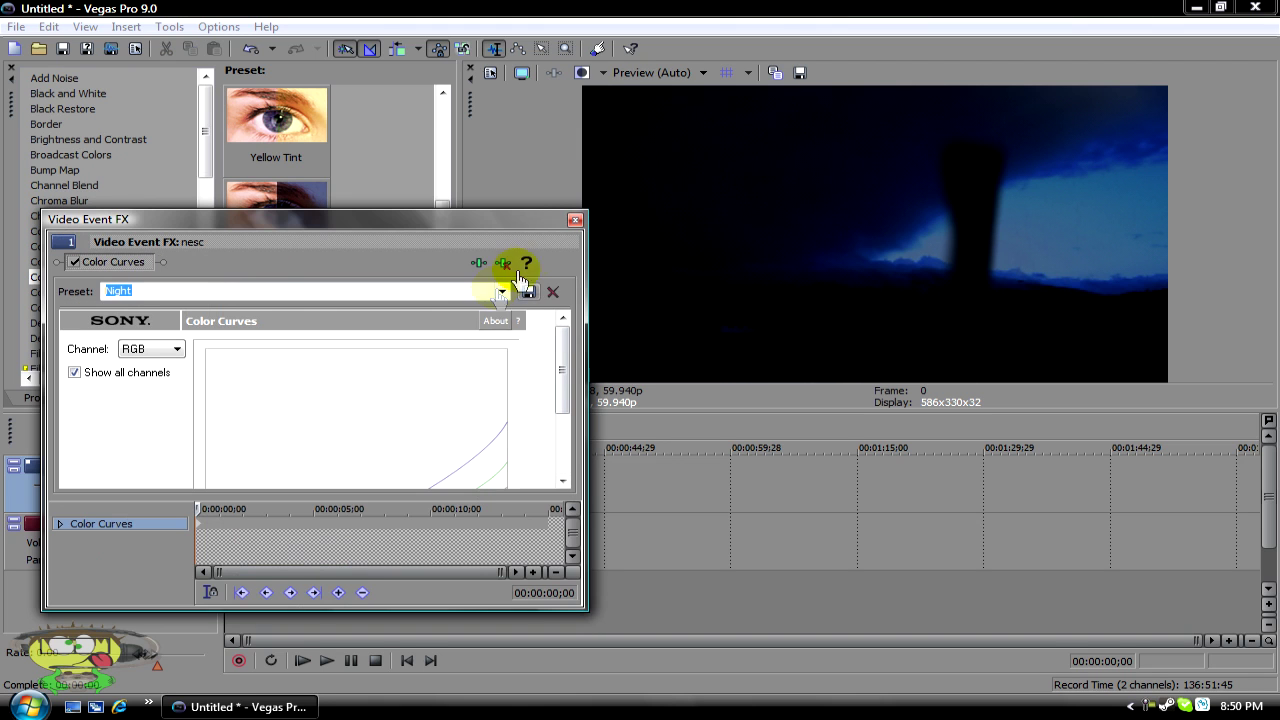
click(575, 219)
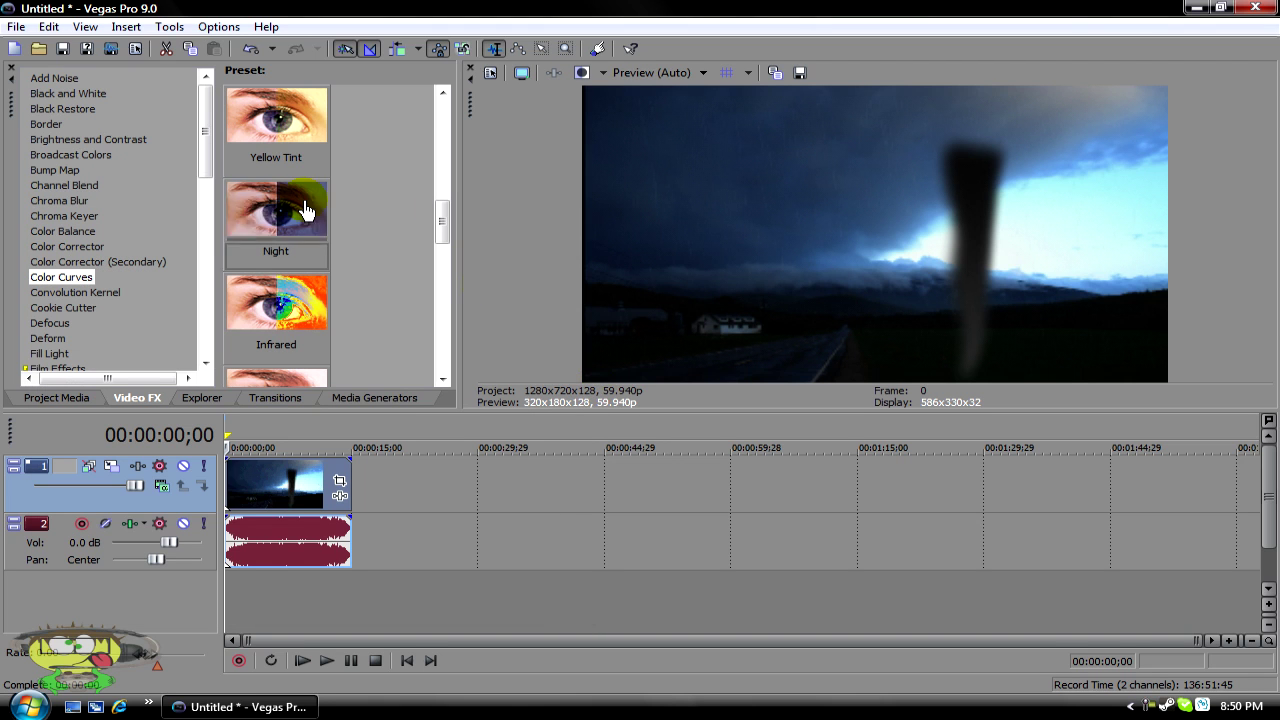
View the file explorer, and browse the Gradient Wipe, Clock Wipe and Cross Effect transition presets
click(197, 400)
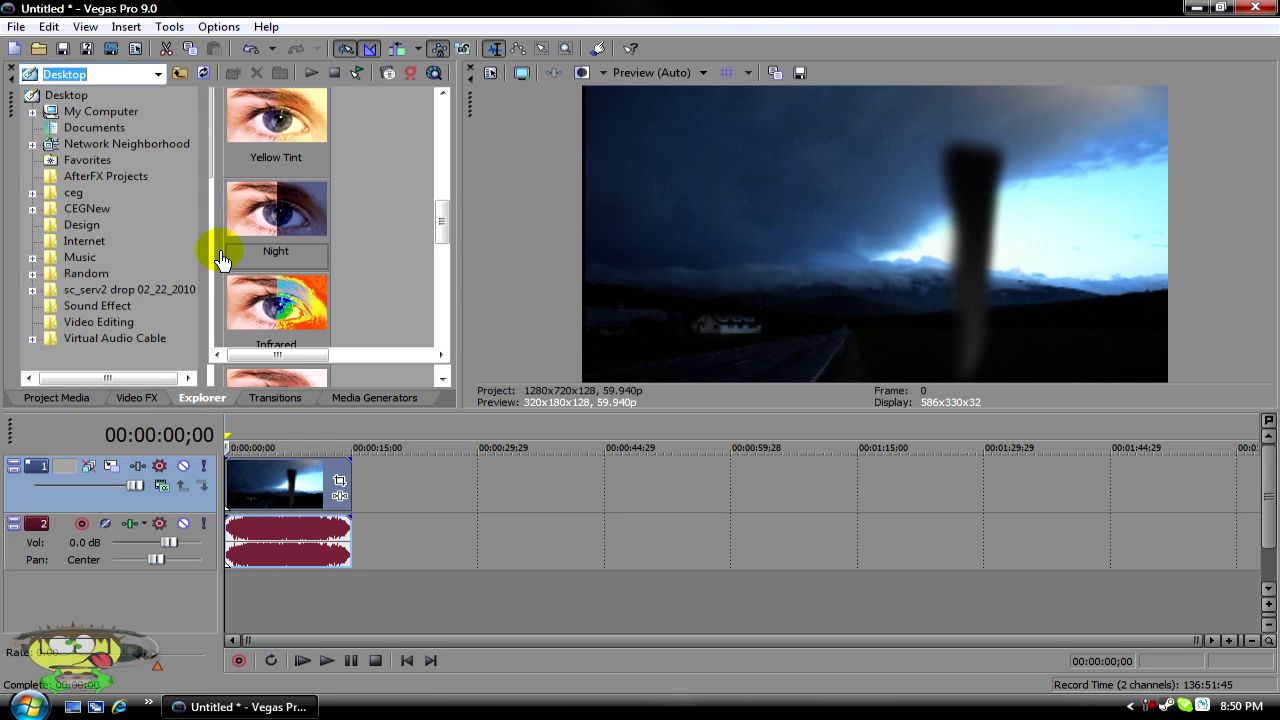
click(274, 398)
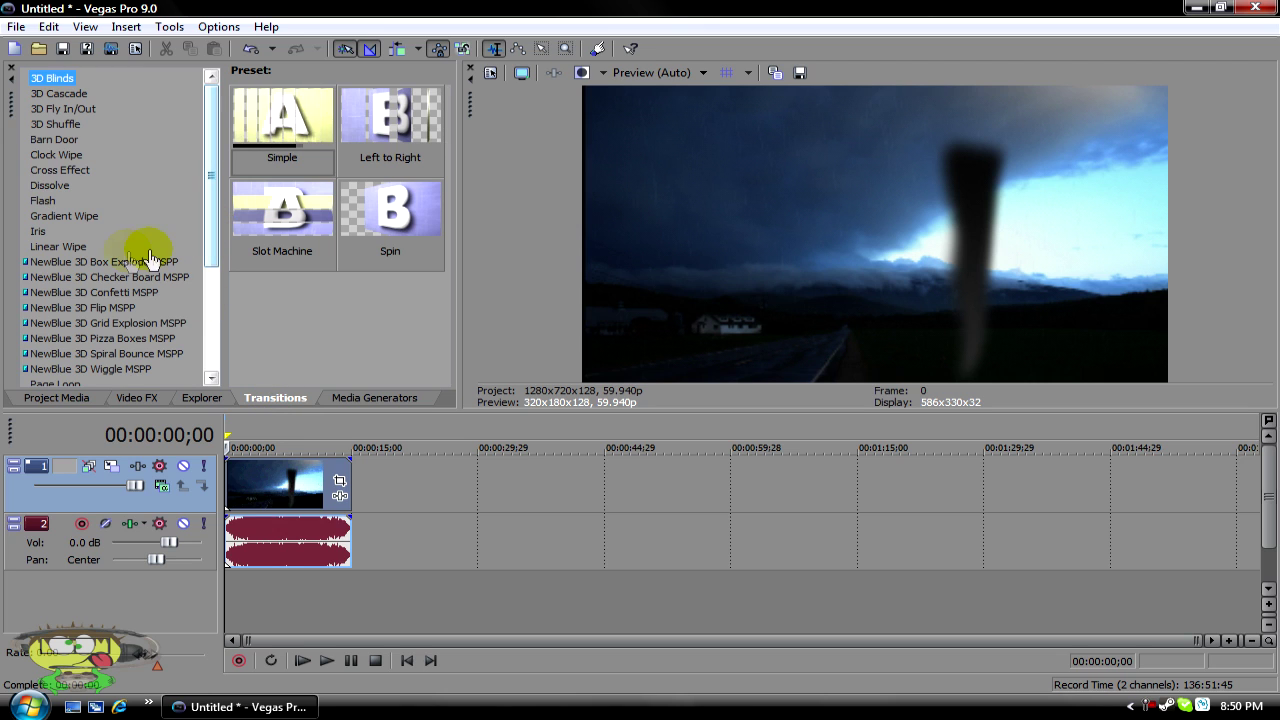
click(70, 218)
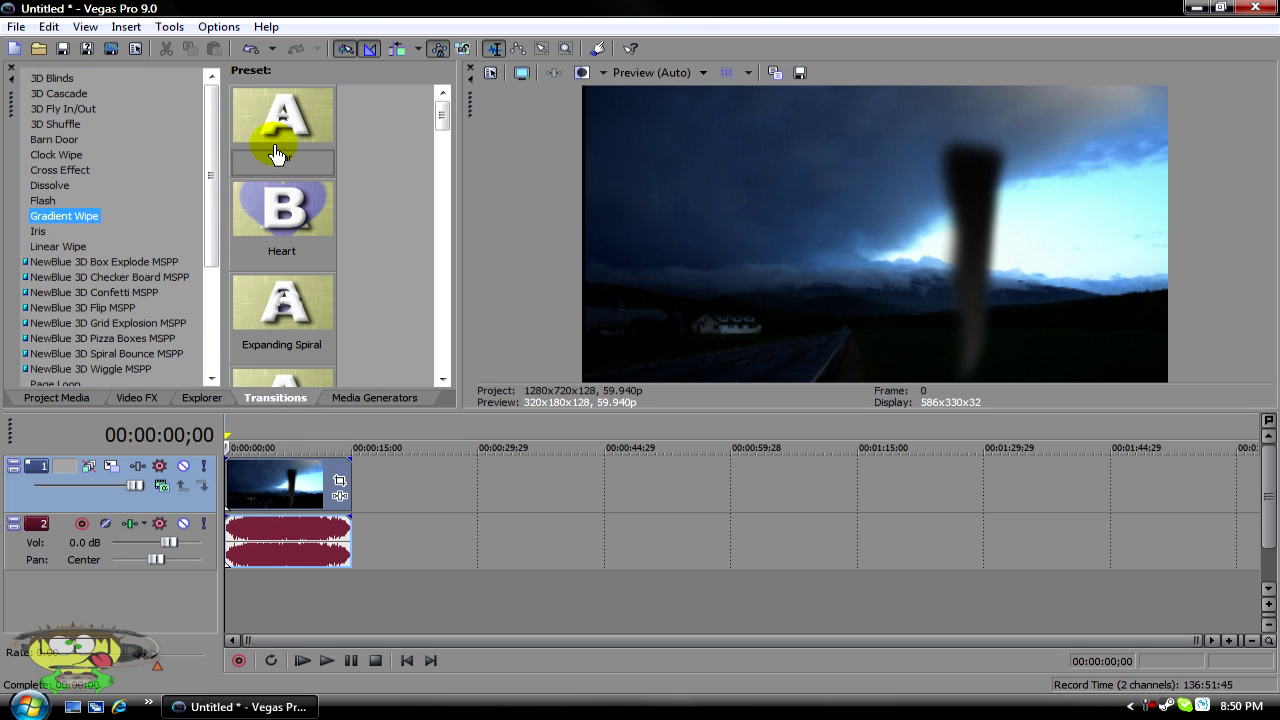
click(58, 156)
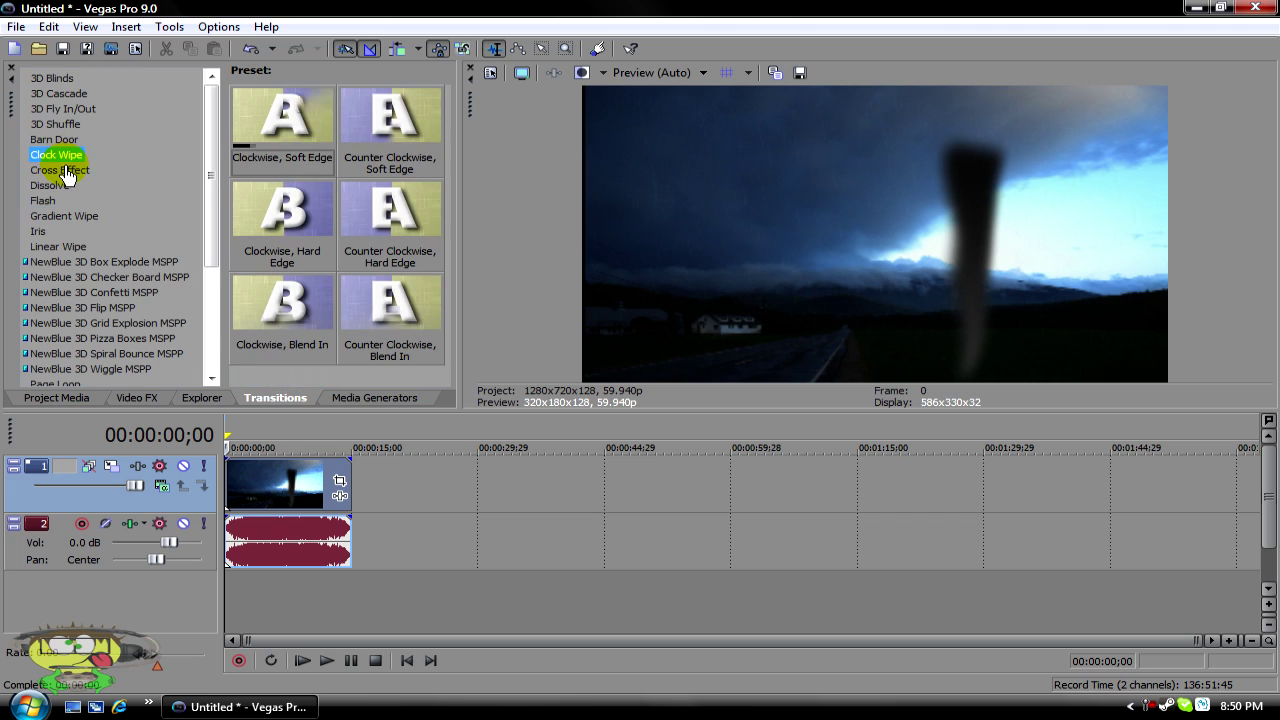
click(62, 170)
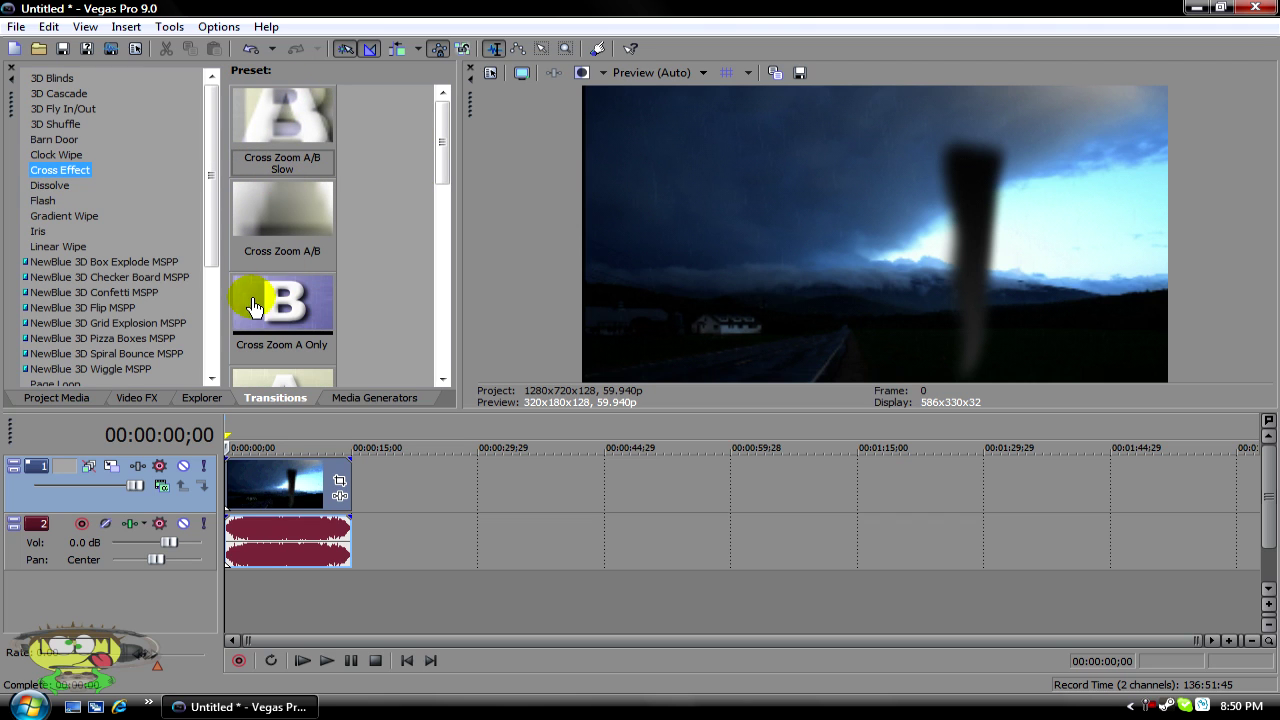
Try the Cross Zoom A Only transition at the start of the nesc clip and play it back from the beginning
drag(270, 303, 225, 497)
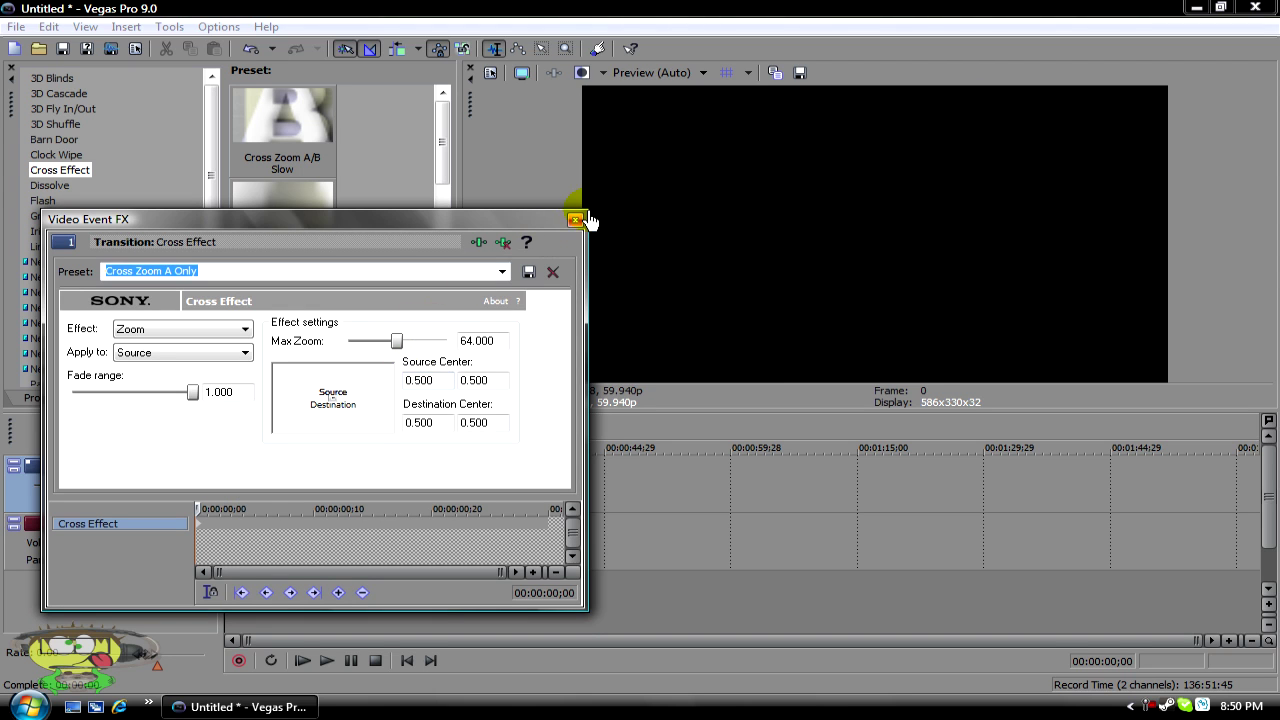
click(586, 219)
click(326, 660)
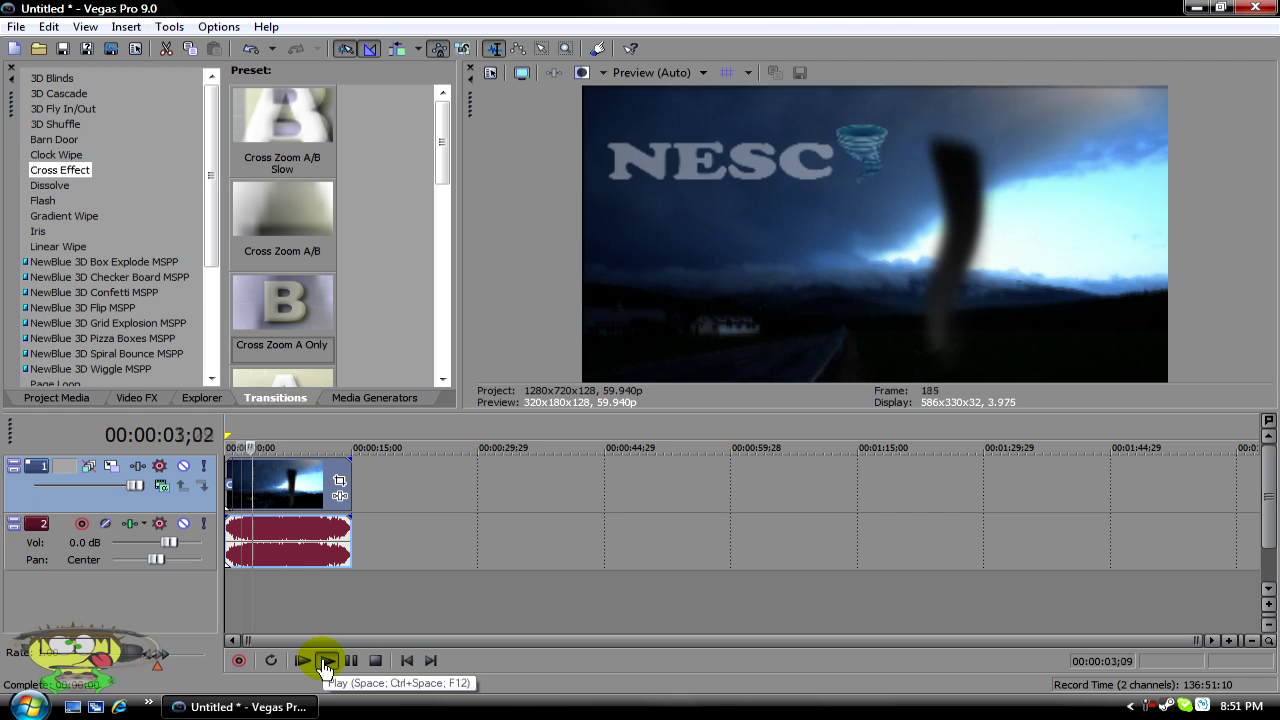
click(408, 662)
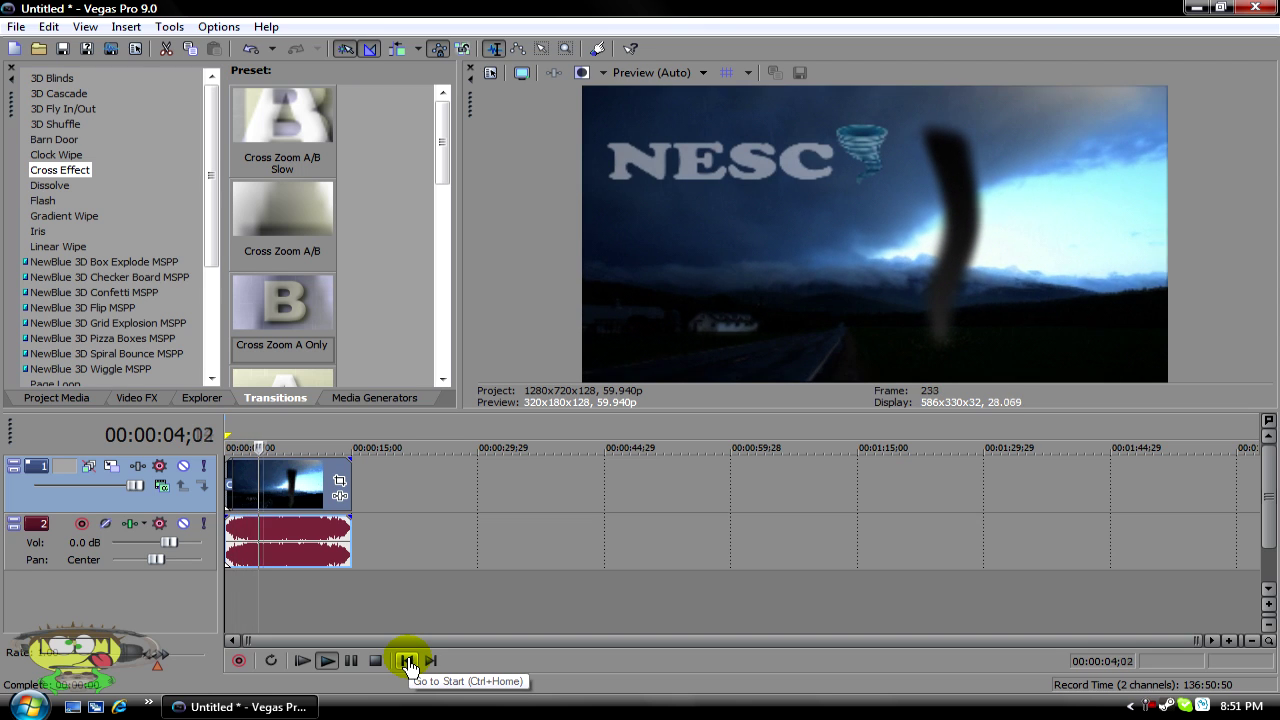
click(351, 662)
click(407, 661)
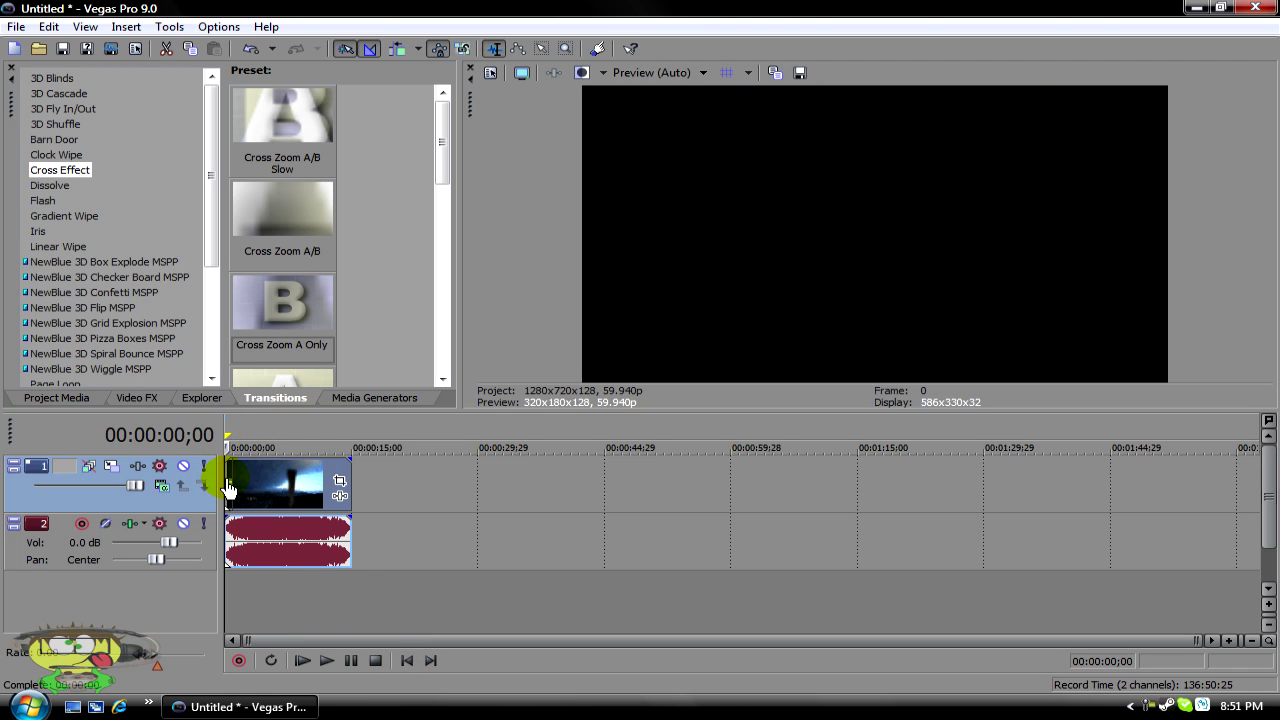
Undo the Cross Effect transition, and shift the nesc clip slightly away from the start of the timeline
click(46, 28)
click(46, 45)
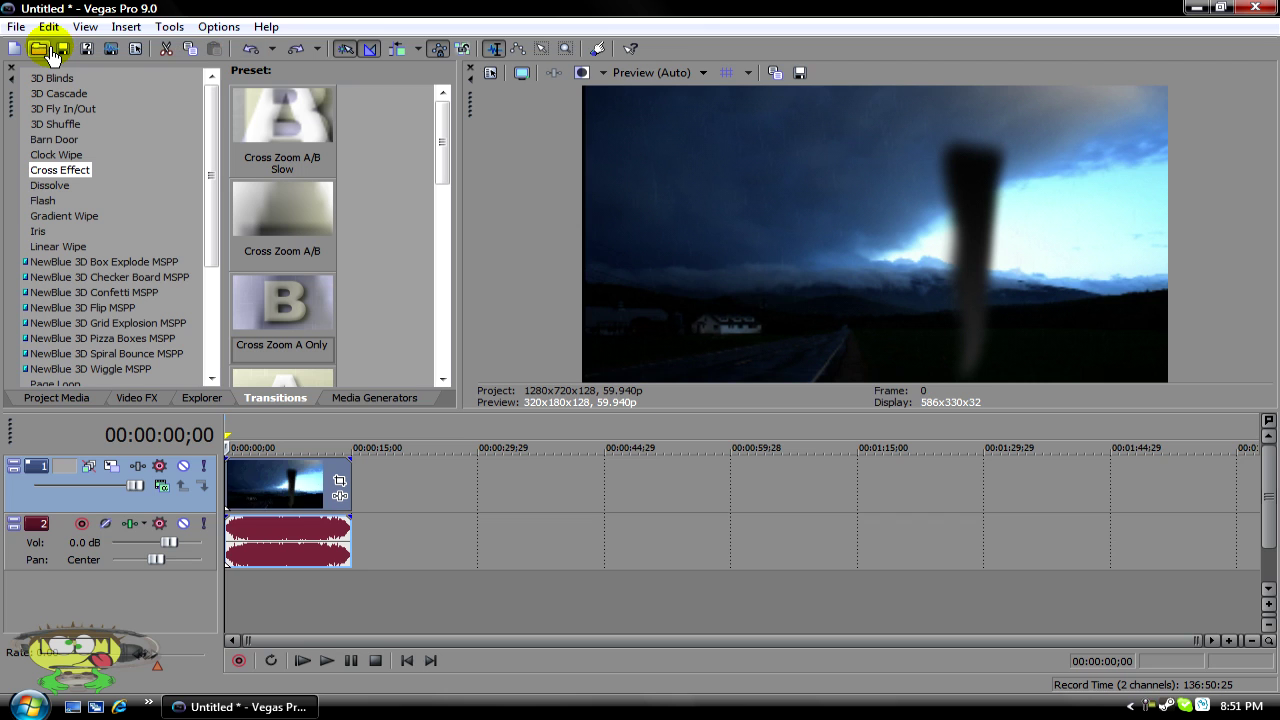
drag(252, 498, 278, 507)
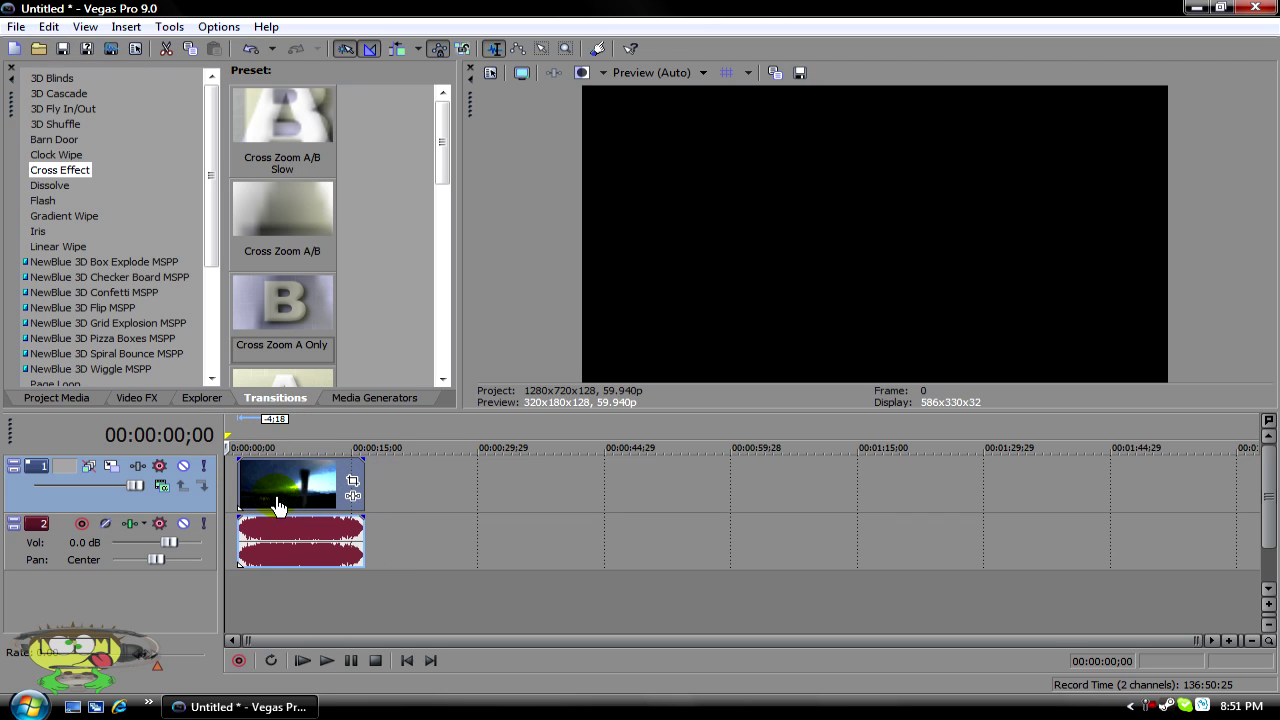
Add a Soft Shadow text event reading "CEG Crossfade" at the start of the video track
click(365, 400)
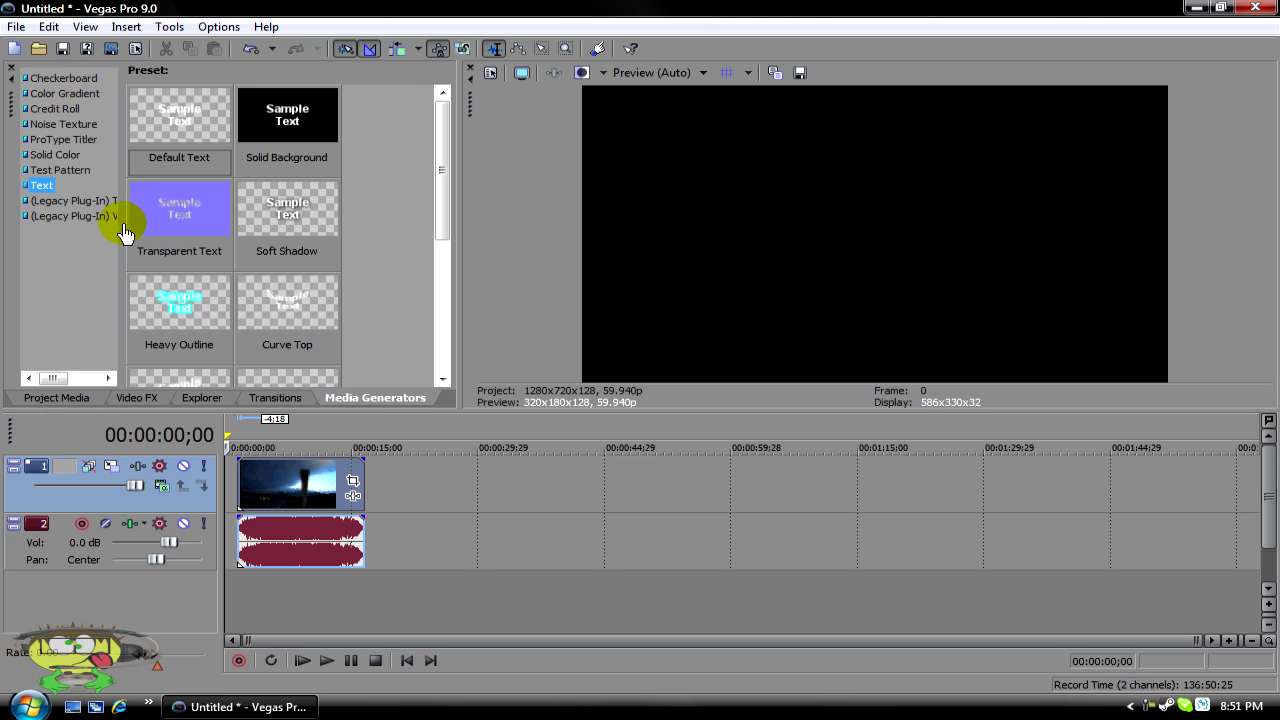
drag(124, 233, 212, 205)
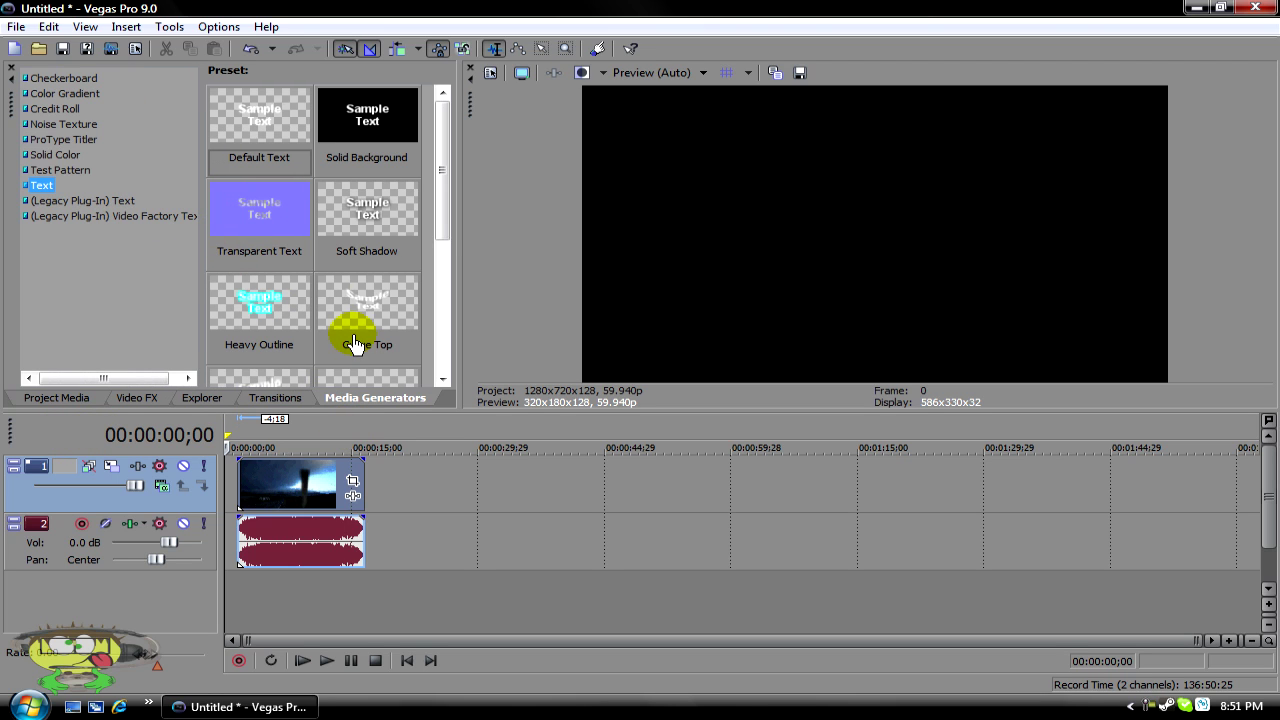
drag(380, 195, 449, 529)
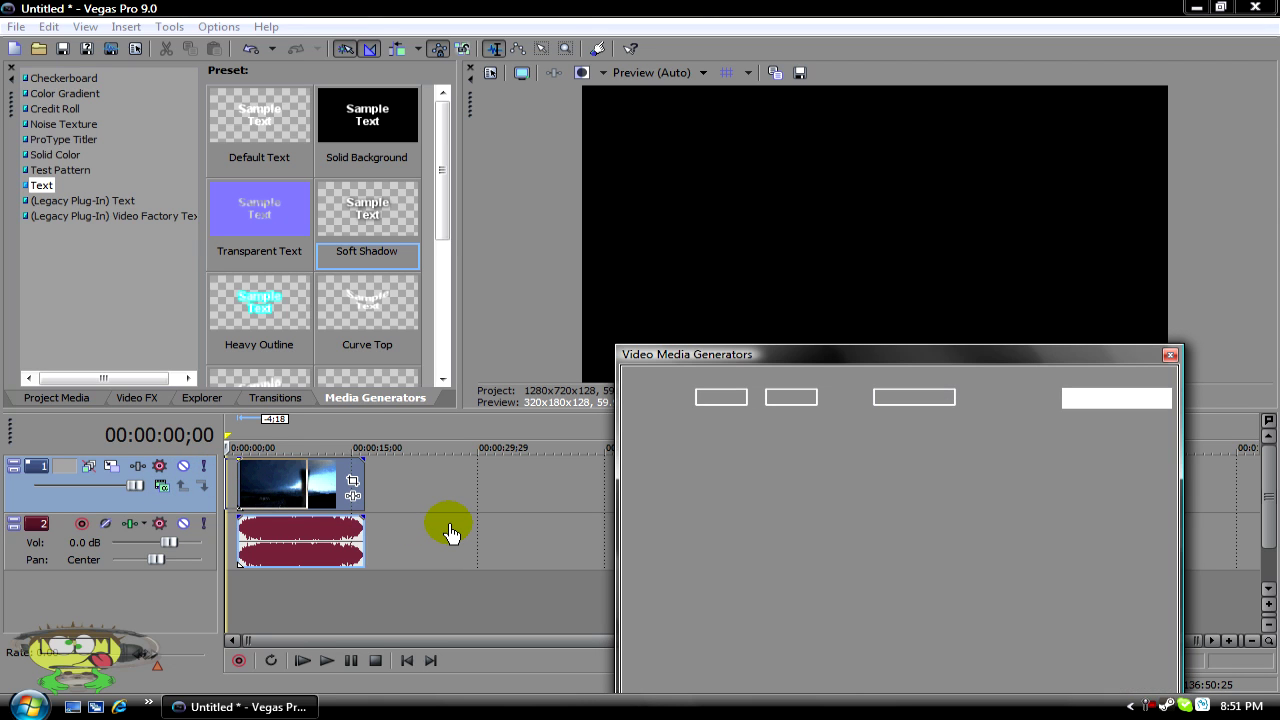
drag(1028, 651, 617, 556)
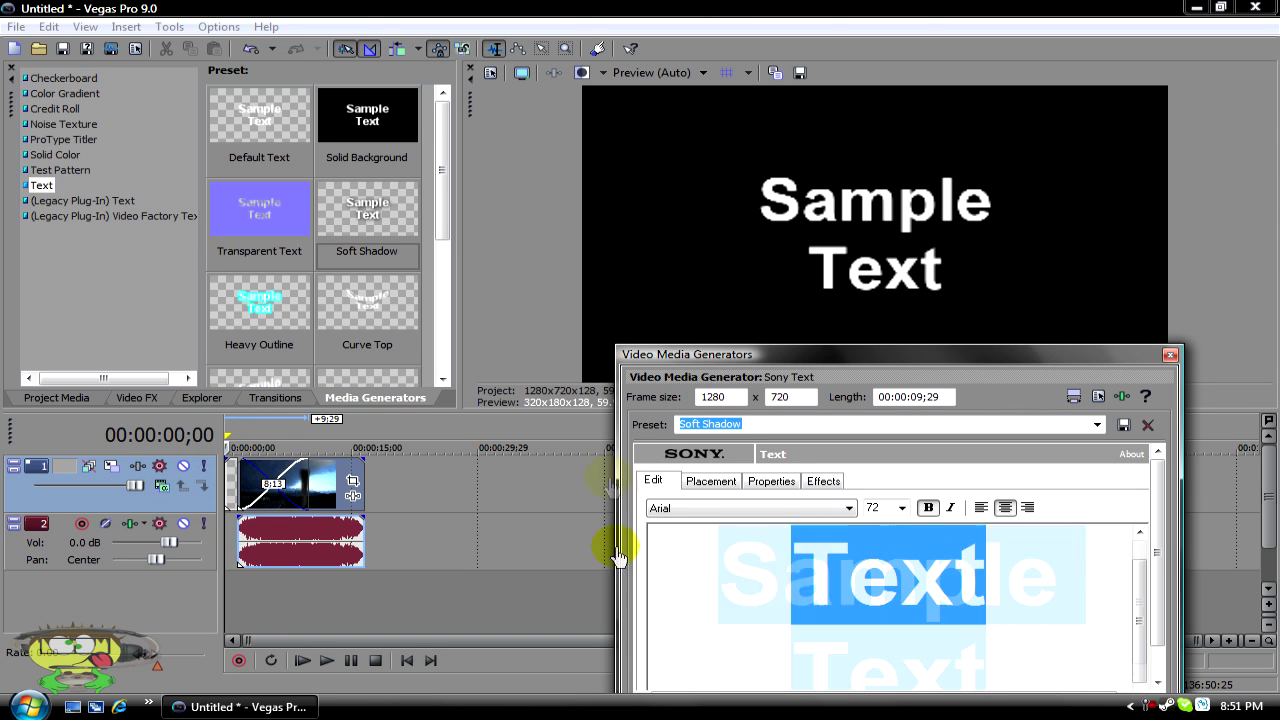
text(CEG C)
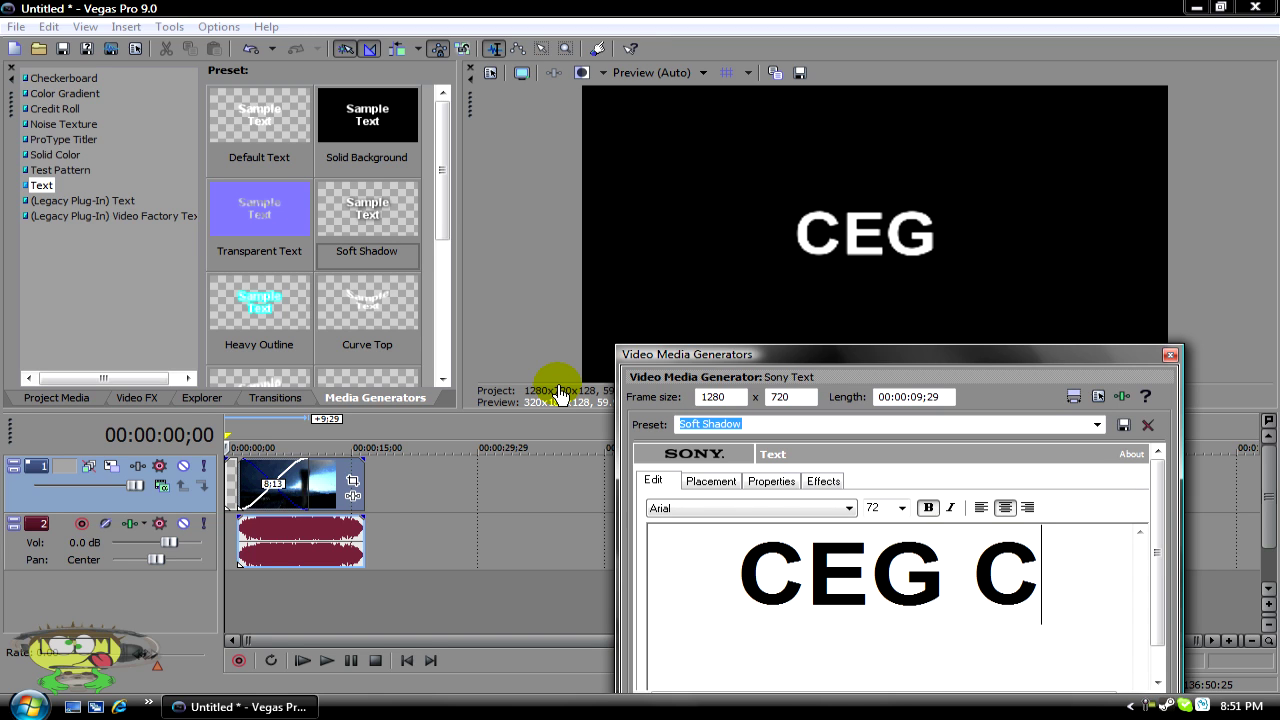
text(rossfade)
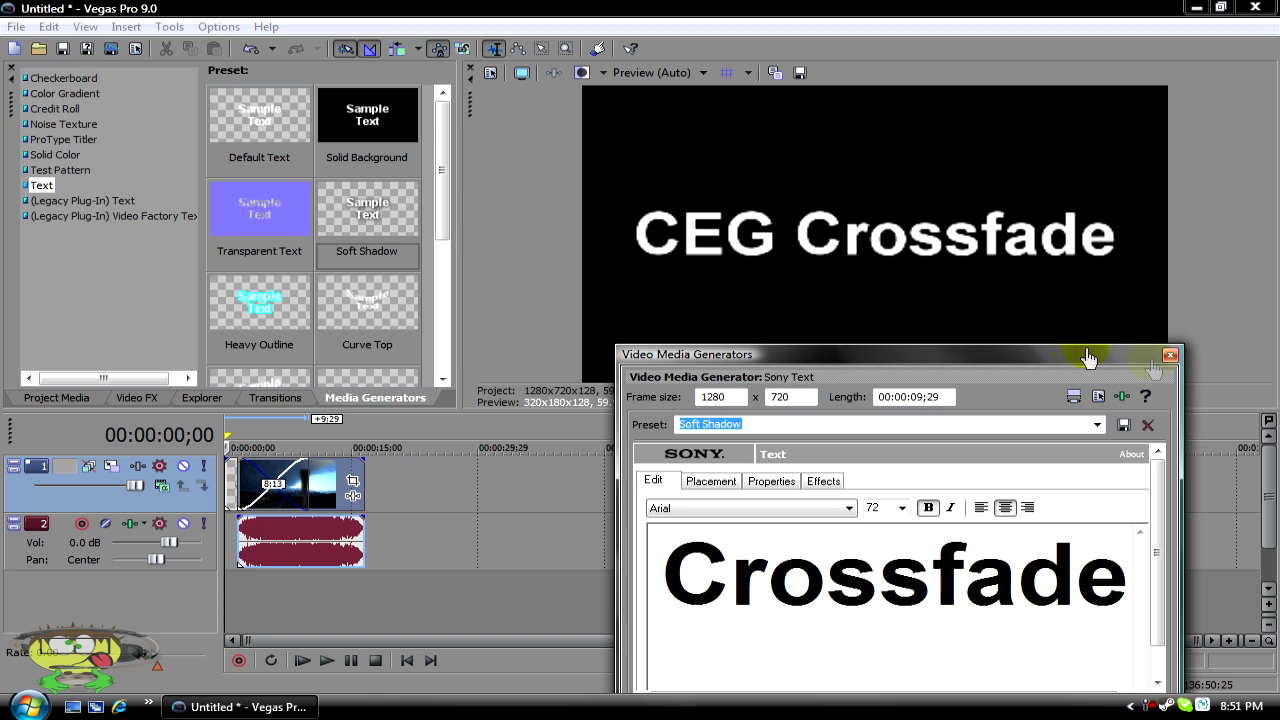
click(1170, 356)
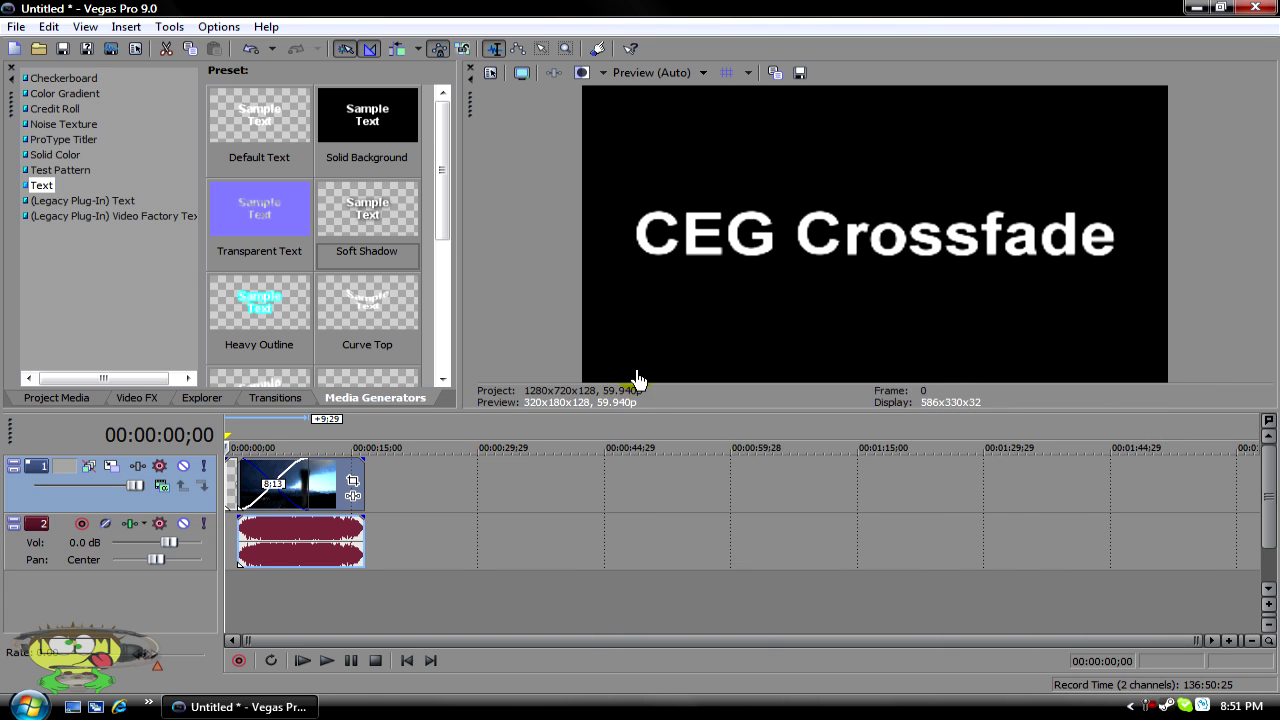
Shorten the text event to about 2 seconds and overlap the nesc clip onto its end with a 1:00 crossfade
drag(320, 502, 405, 488)
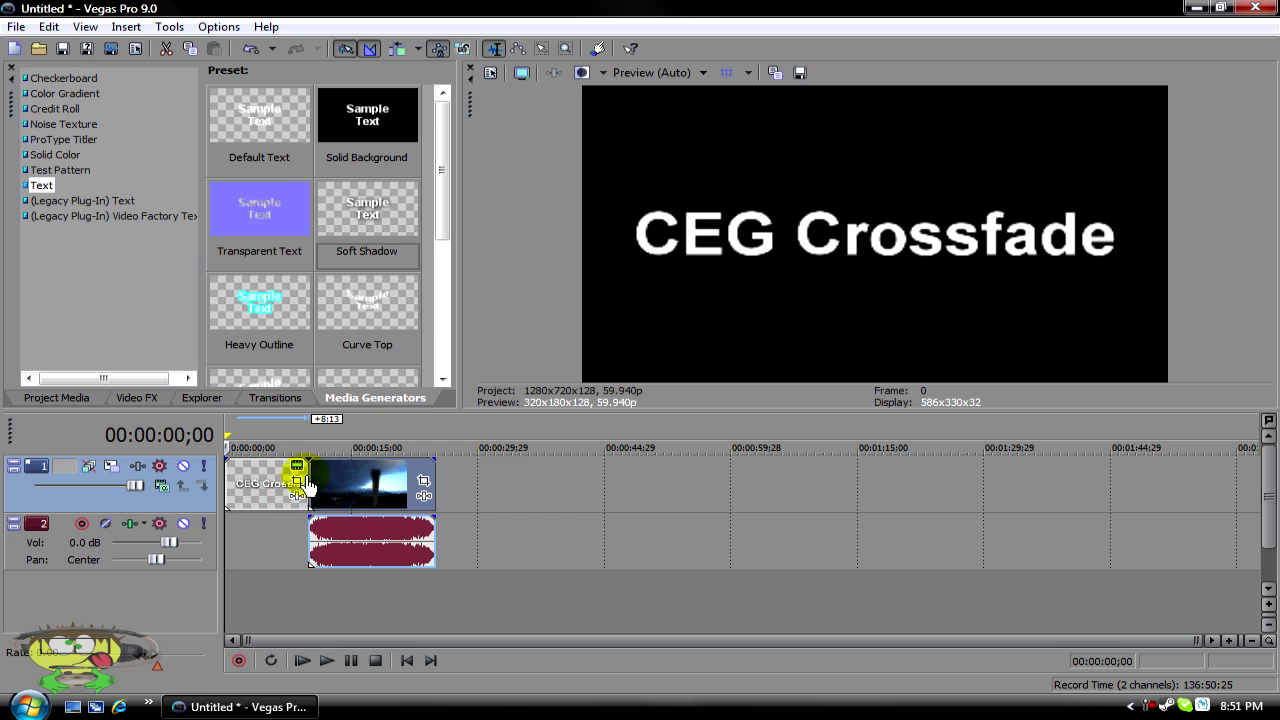
drag(307, 485, 252, 488)
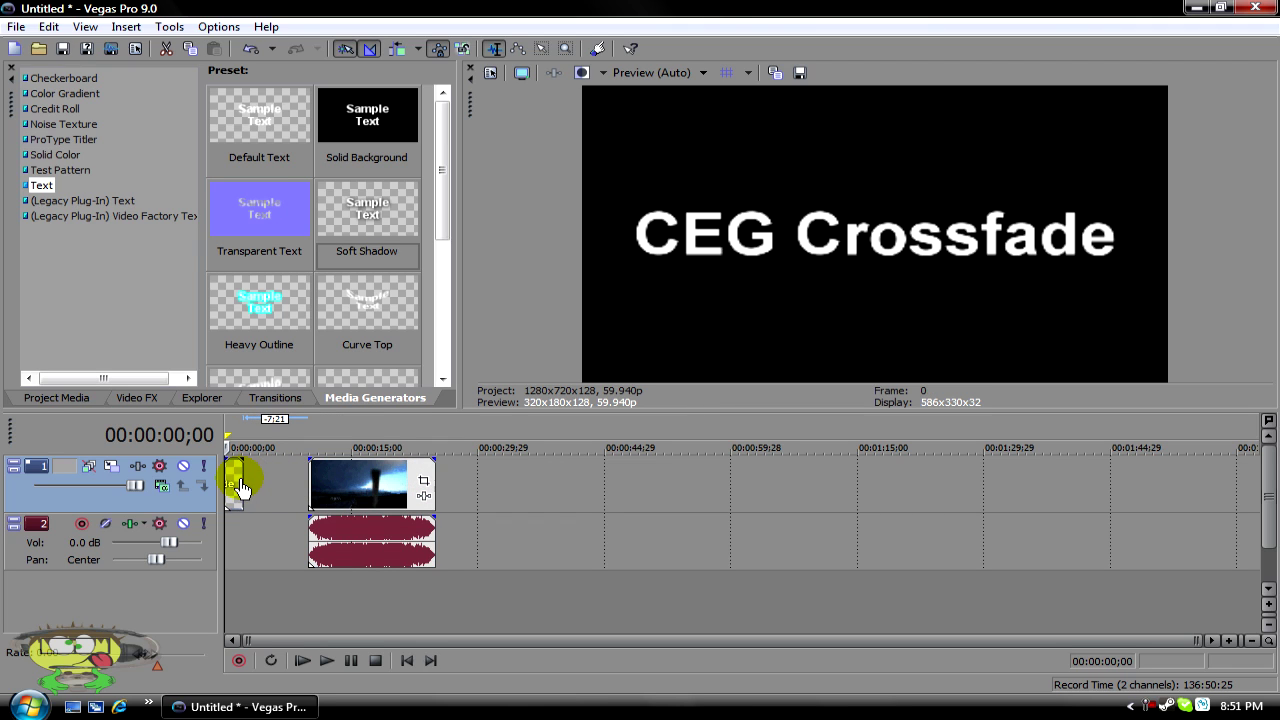
drag(343, 478, 270, 489)
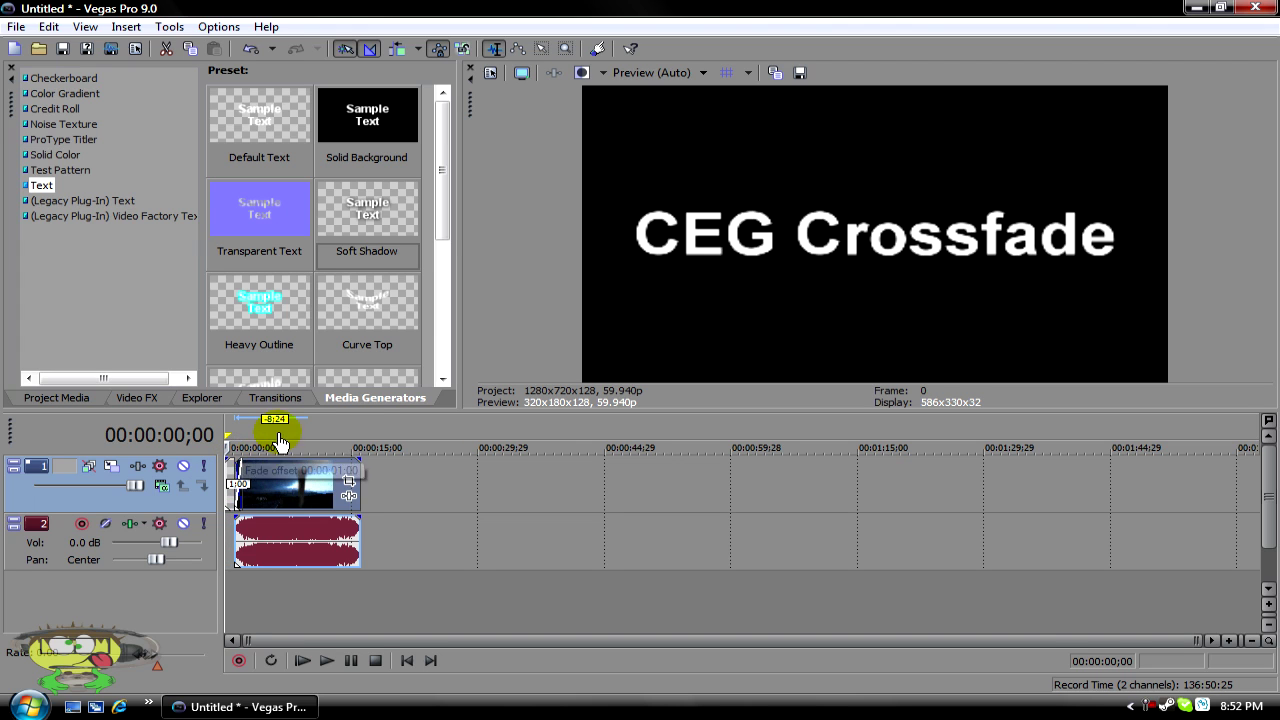
Examine the crossfade between the text event and the nesc clip, and play it back from the timeline start
click(1230, 641)
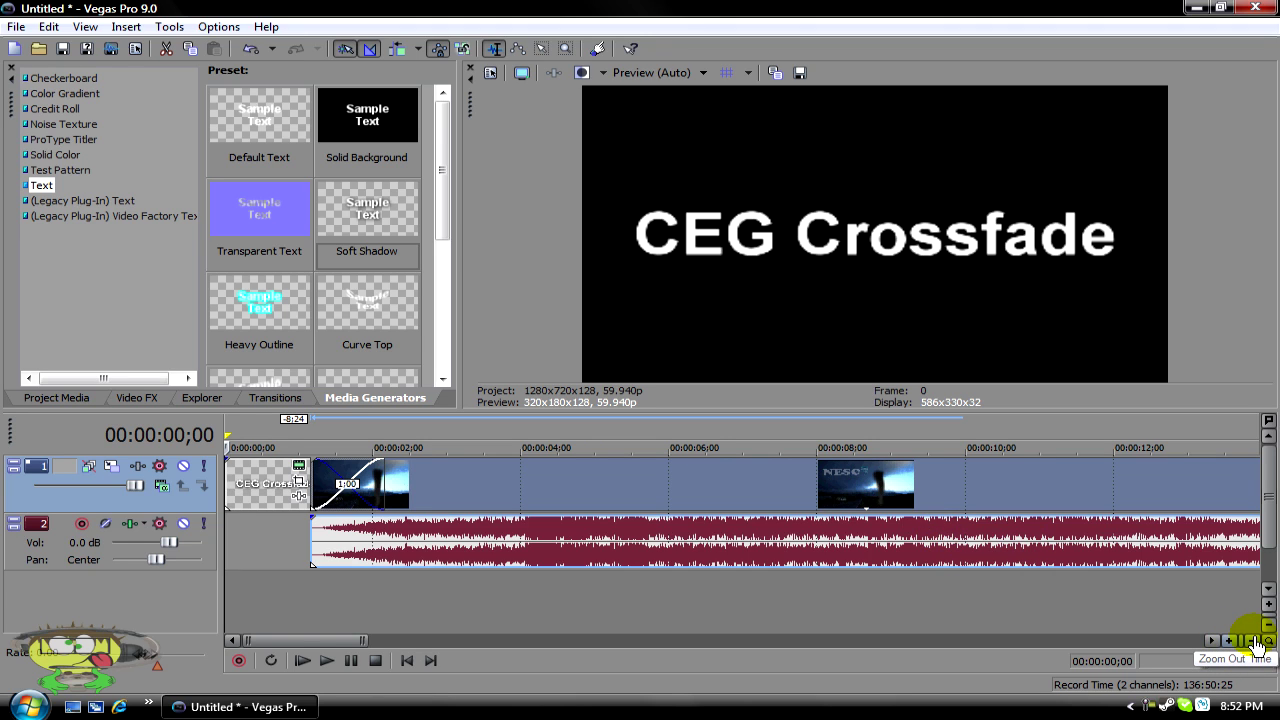
click(1248, 641)
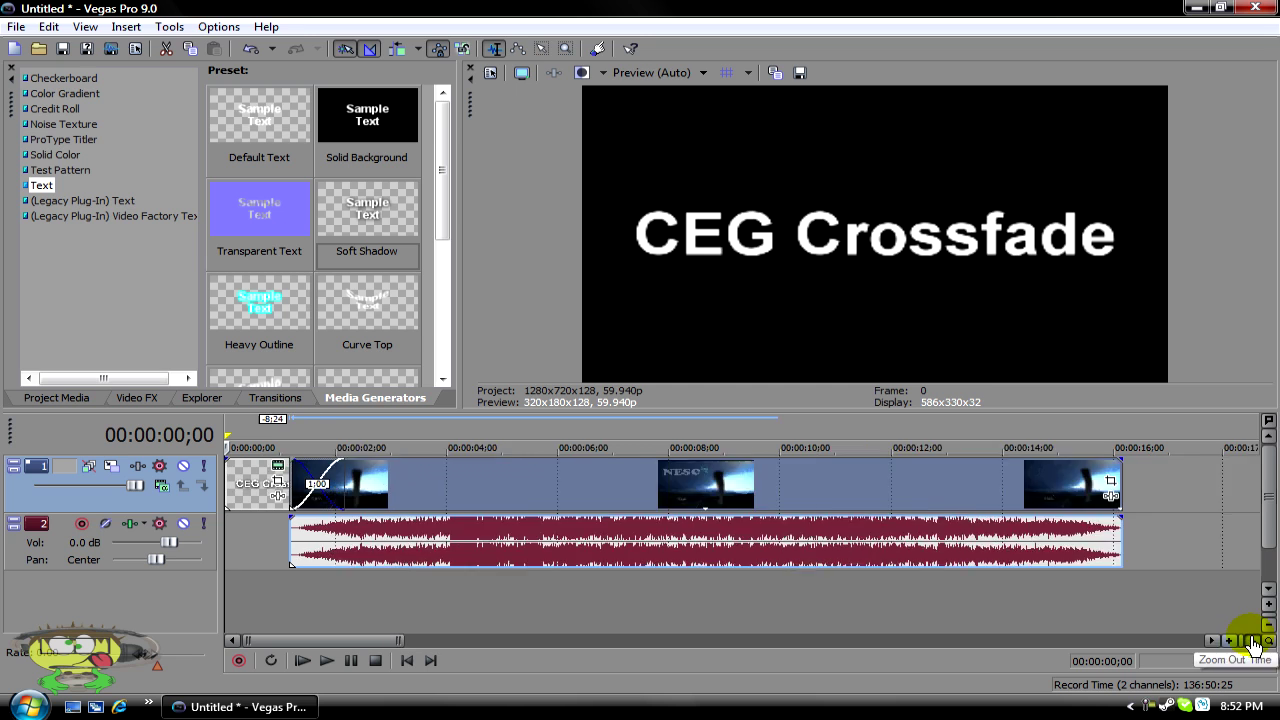
click(1232, 641)
click(1232, 641)
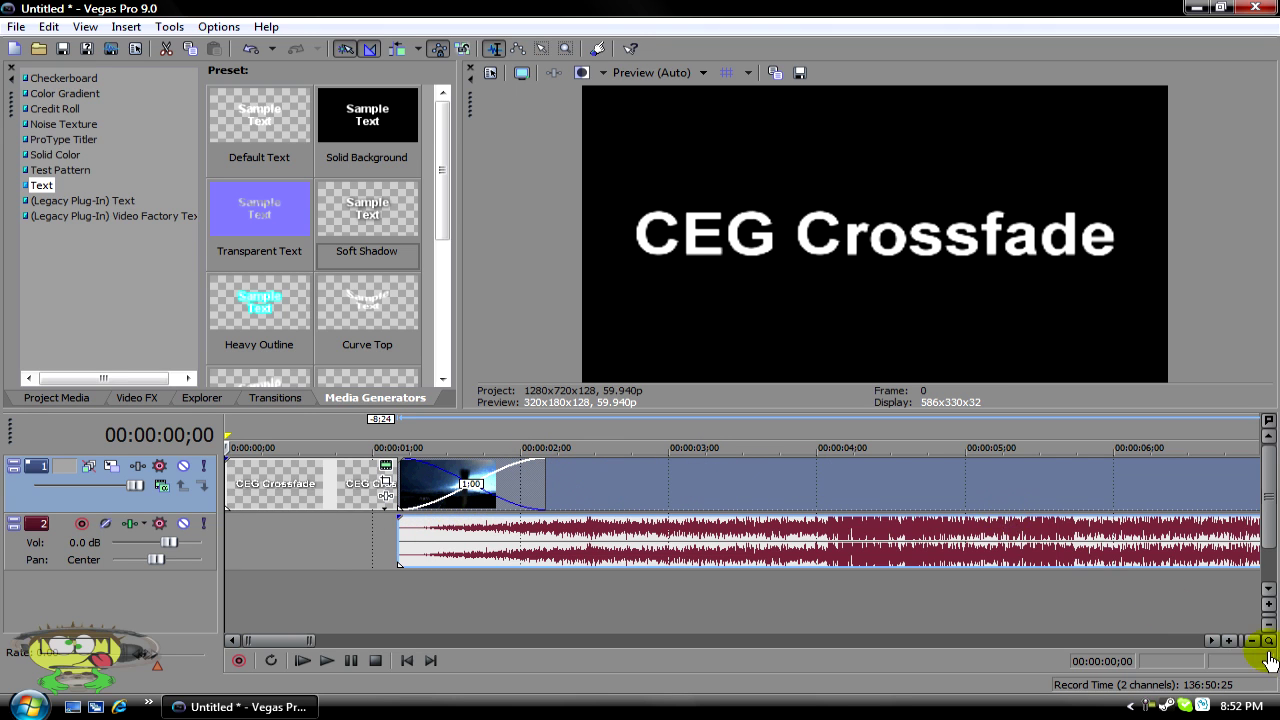
click(1255, 643)
click(1255, 643)
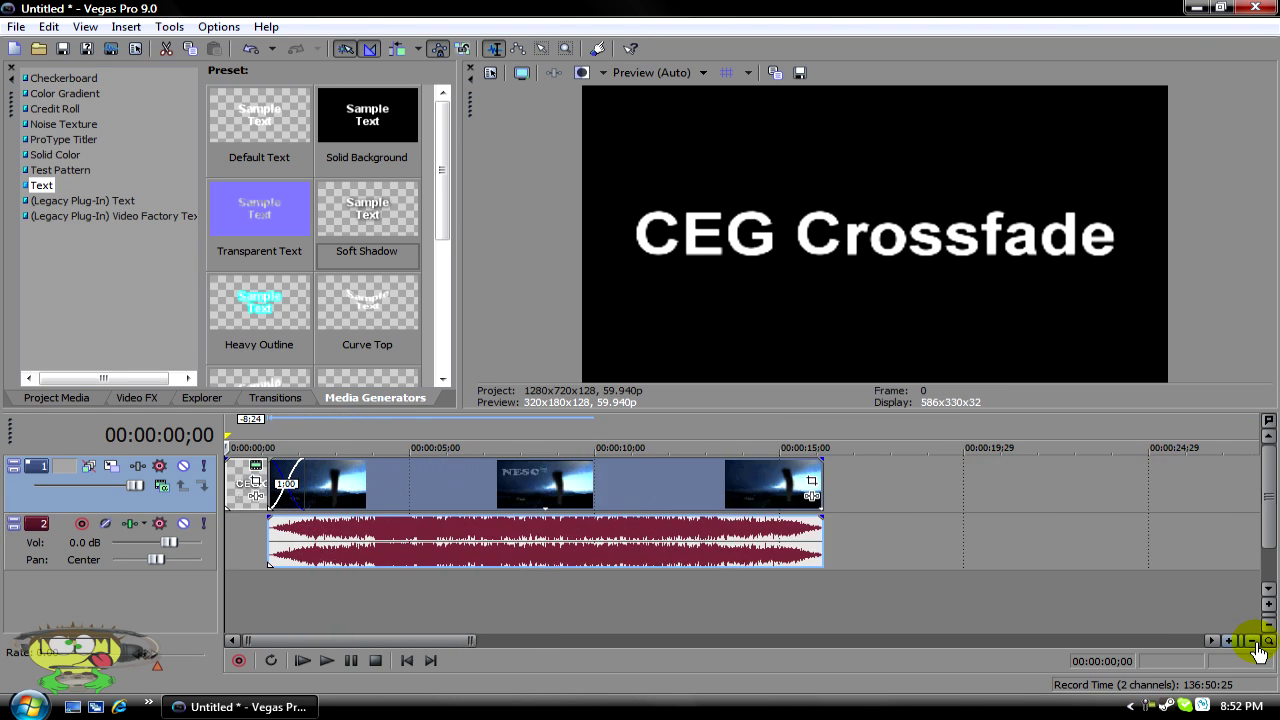
click(1255, 643)
click(1255, 643)
click(1255, 643)
click(1255, 643)
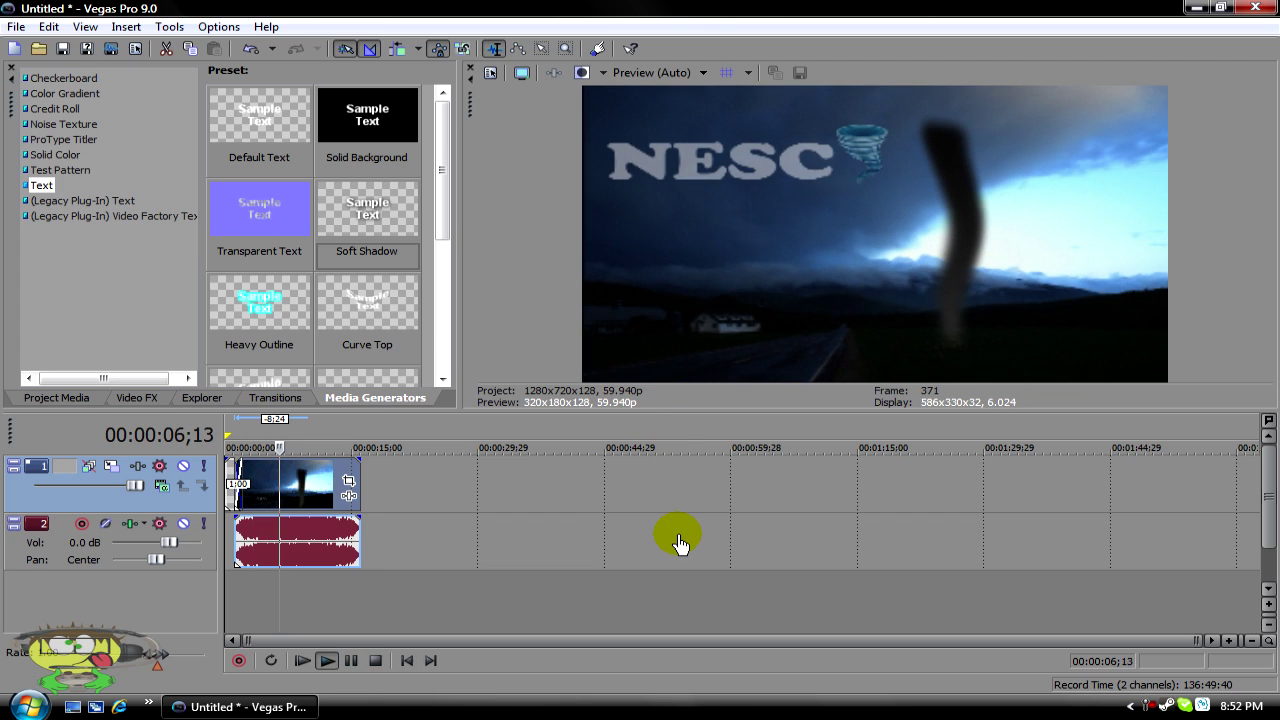
click(350, 660)
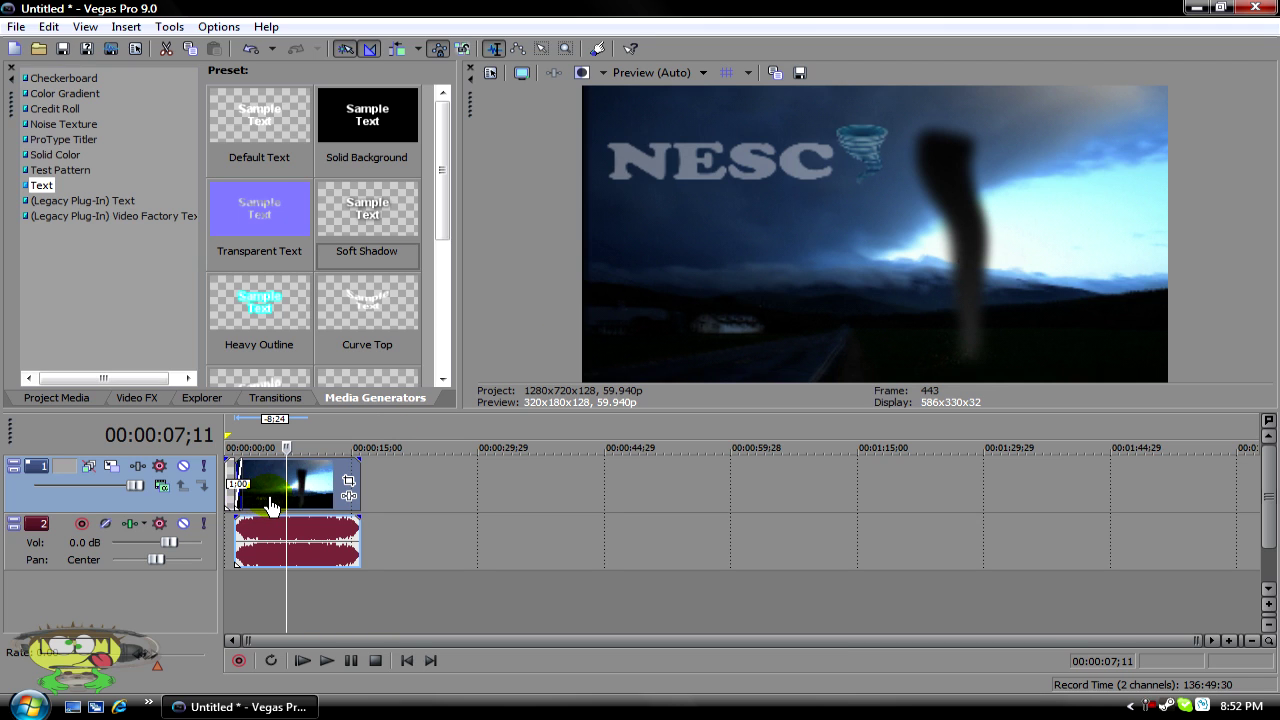
Move the nesc clip to the end of the text event so that they no longer overlap
drag(312, 497, 320, 497)
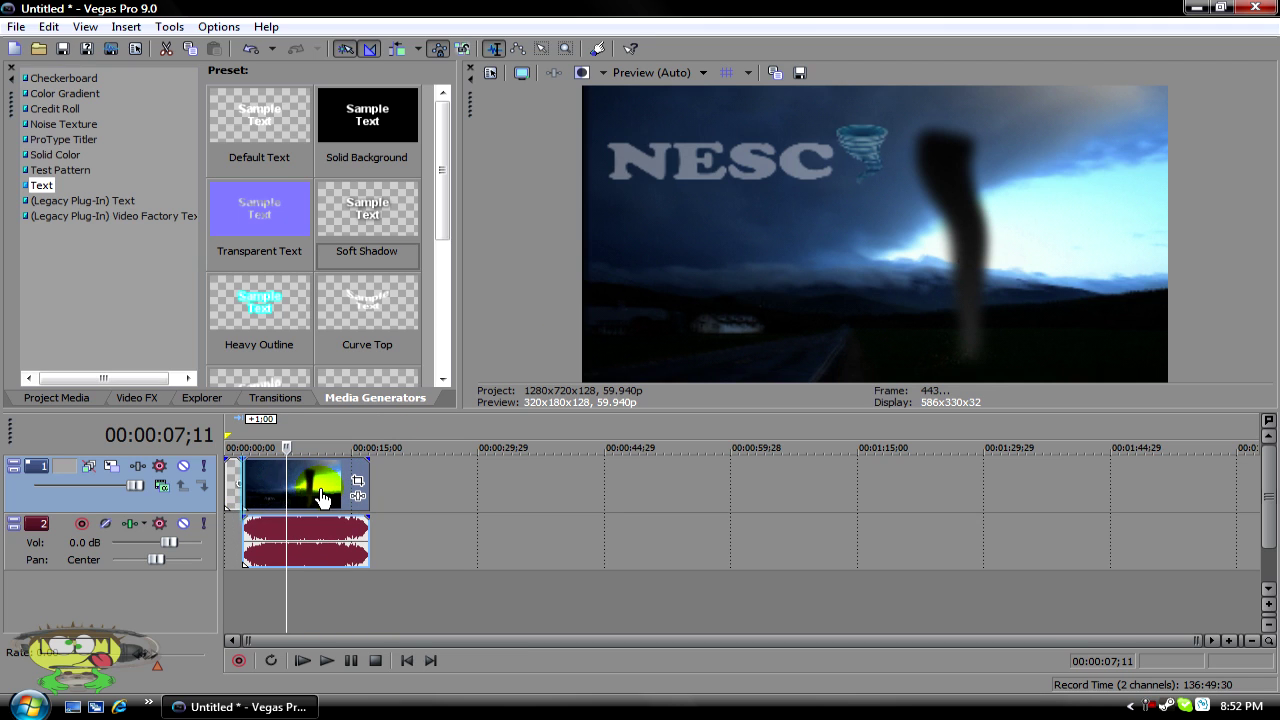
drag(437, 200, 430, 295)
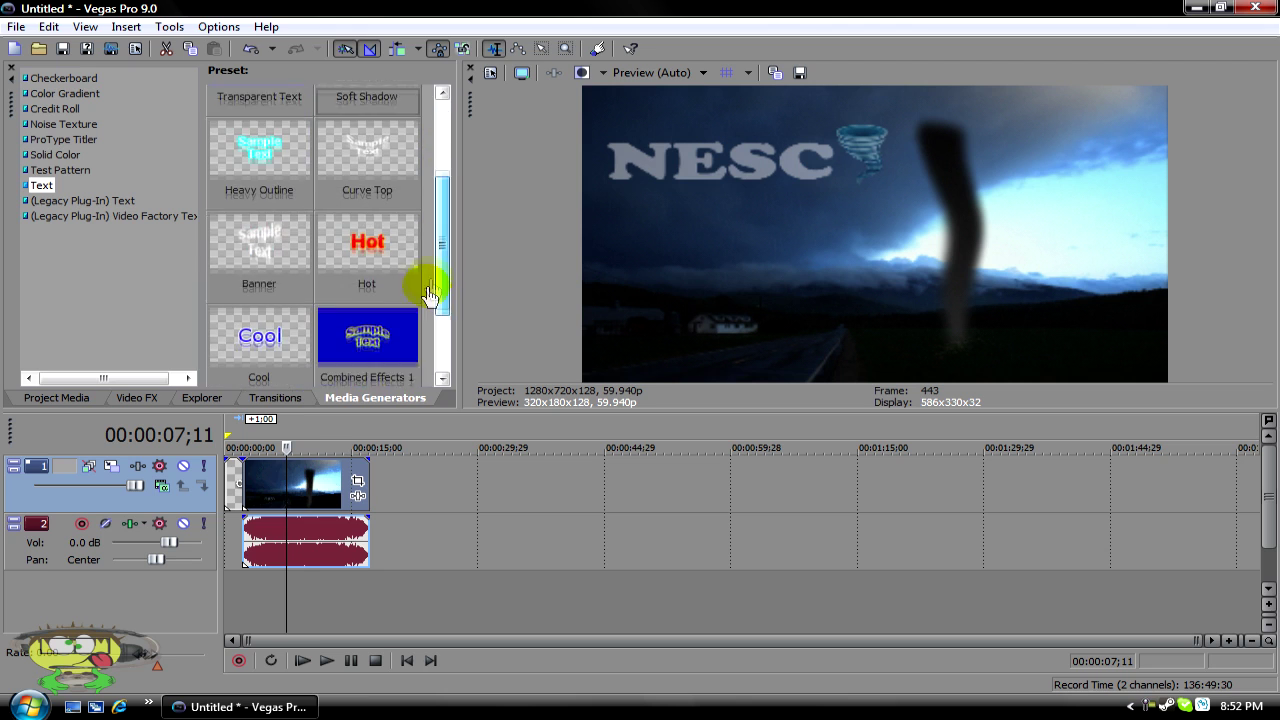
Try the Cross Zoom A/B Slow transition between the text event and the nesc clip, and play it back from the start
click(265, 398)
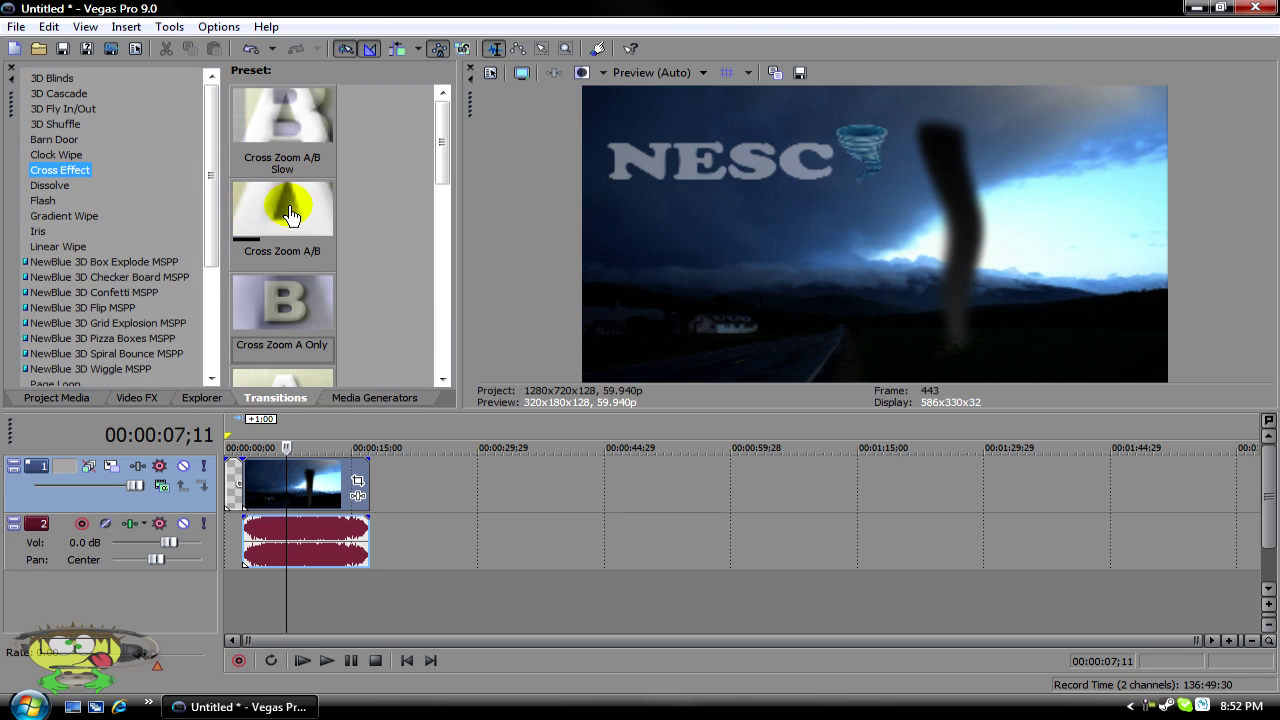
click(276, 168)
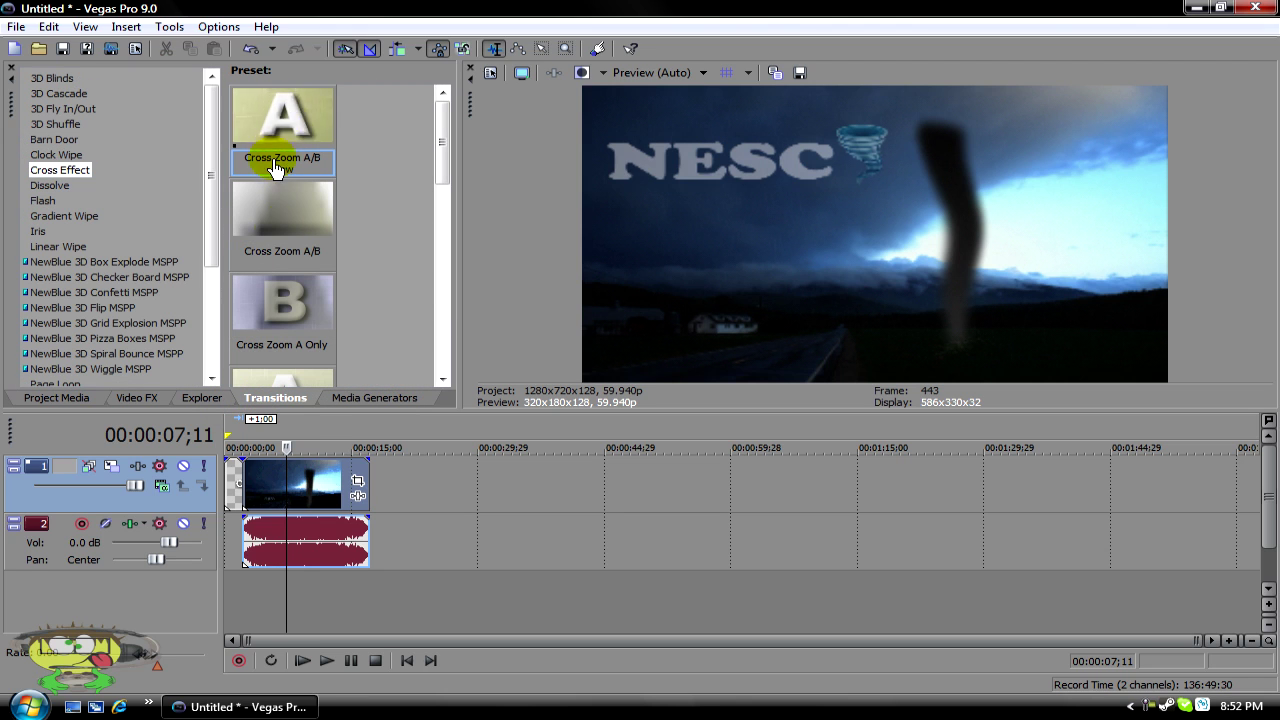
drag(276, 168, 251, 490)
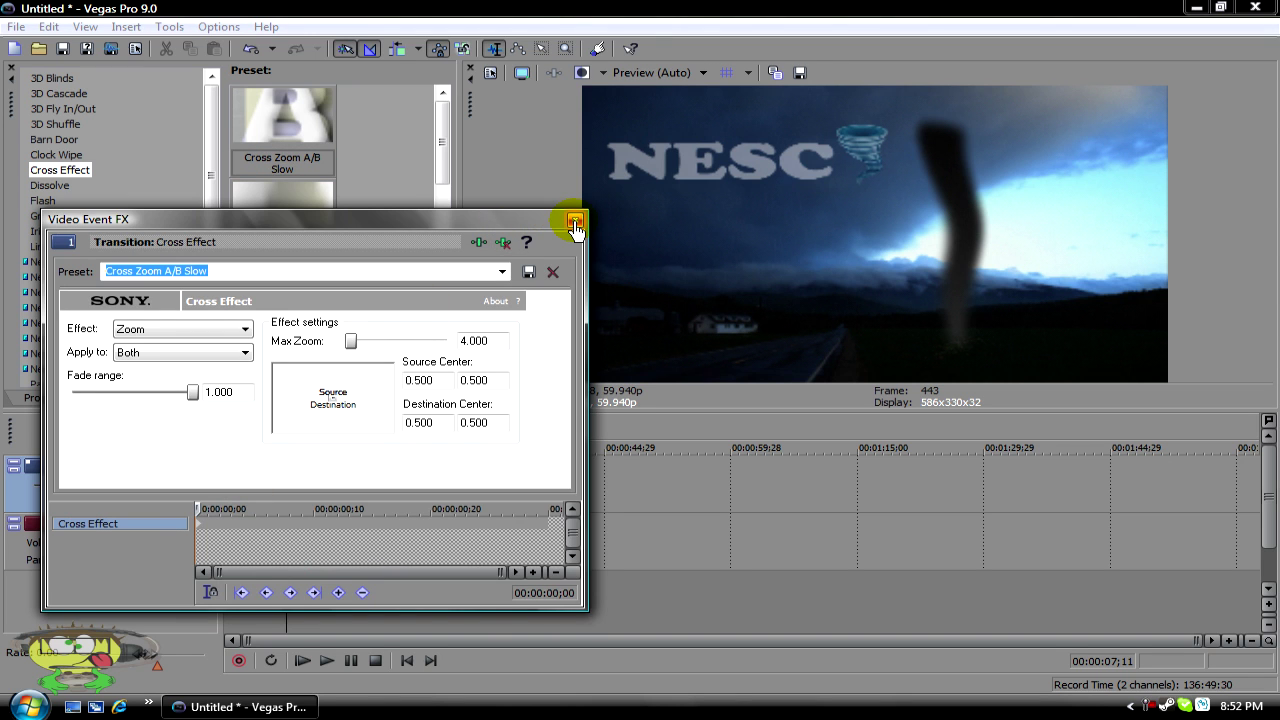
click(575, 228)
click(407, 660)
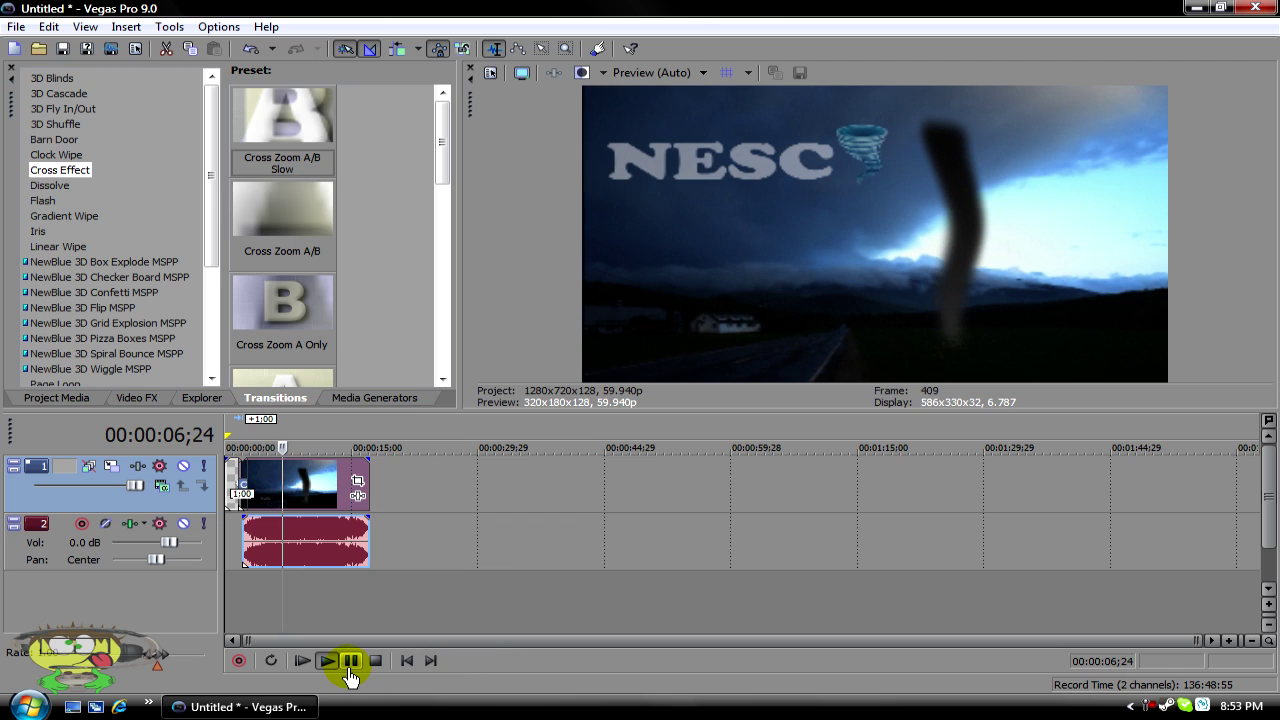
click(376, 660)
click(408, 660)
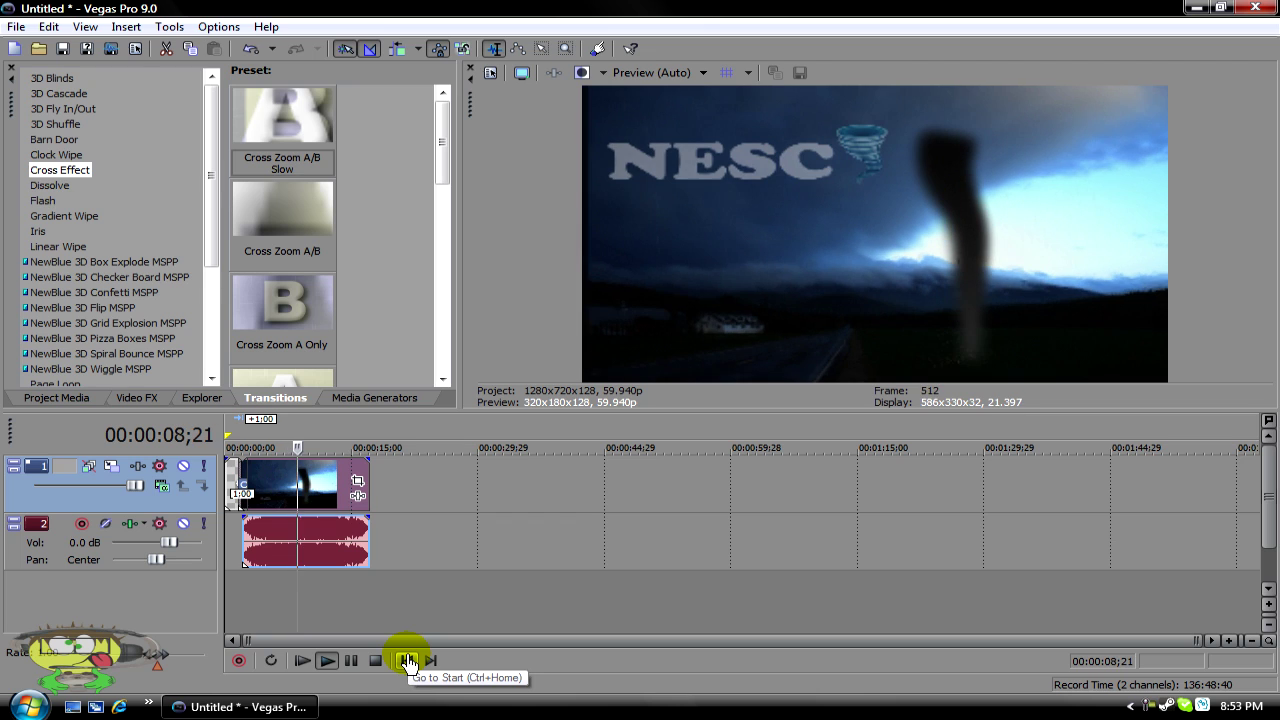
click(408, 662)
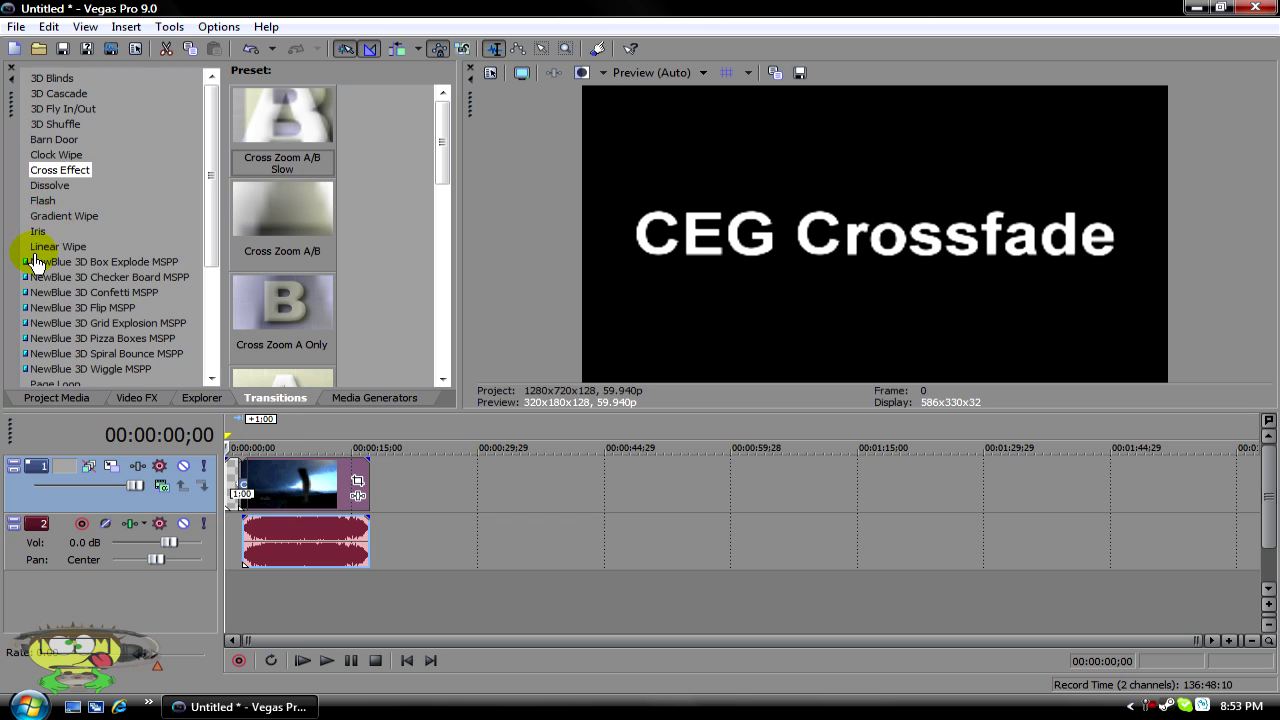
Browse the Portals, Spiral and NewBlue 3D Confetti transition presets
drag(209, 114, 60, 224)
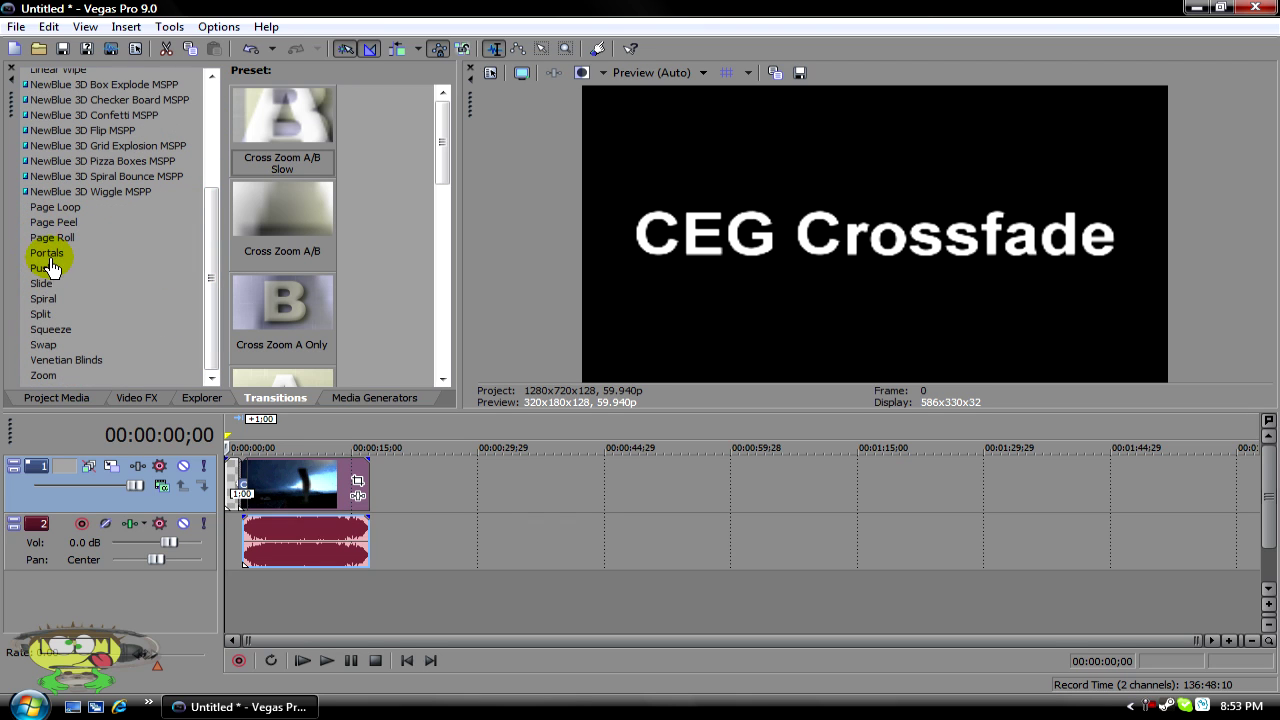
click(47, 266)
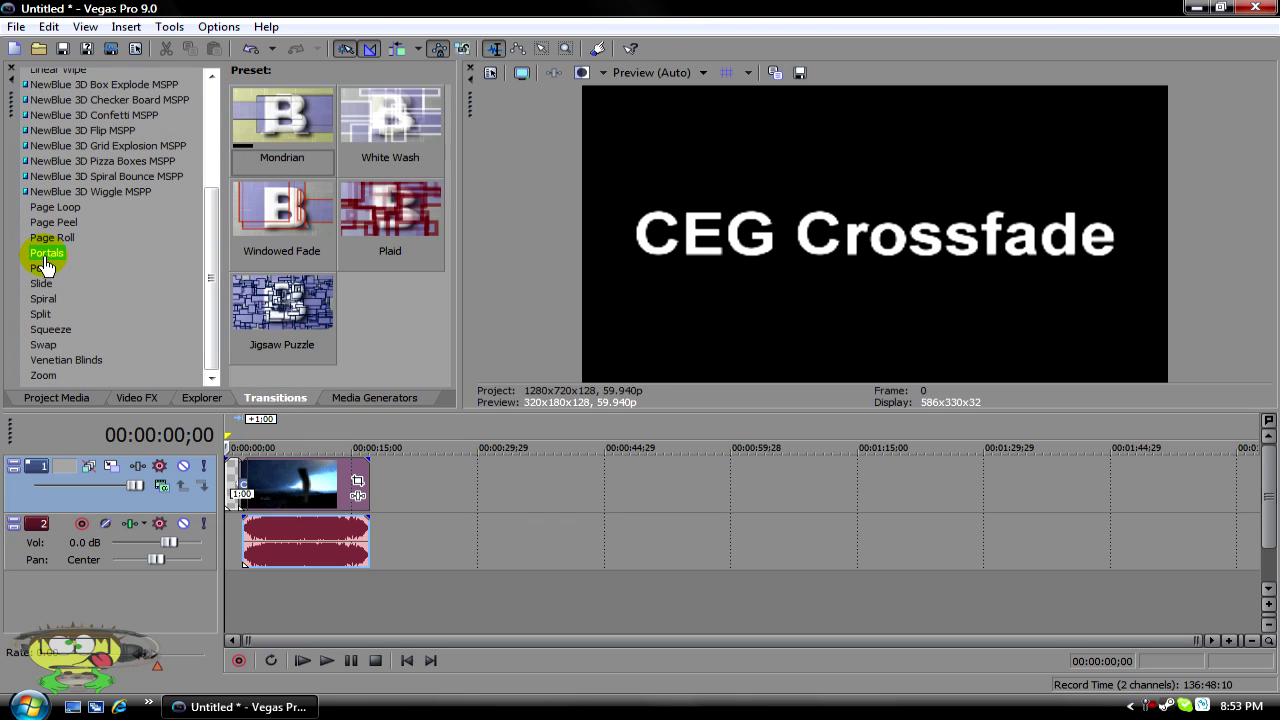
click(42, 300)
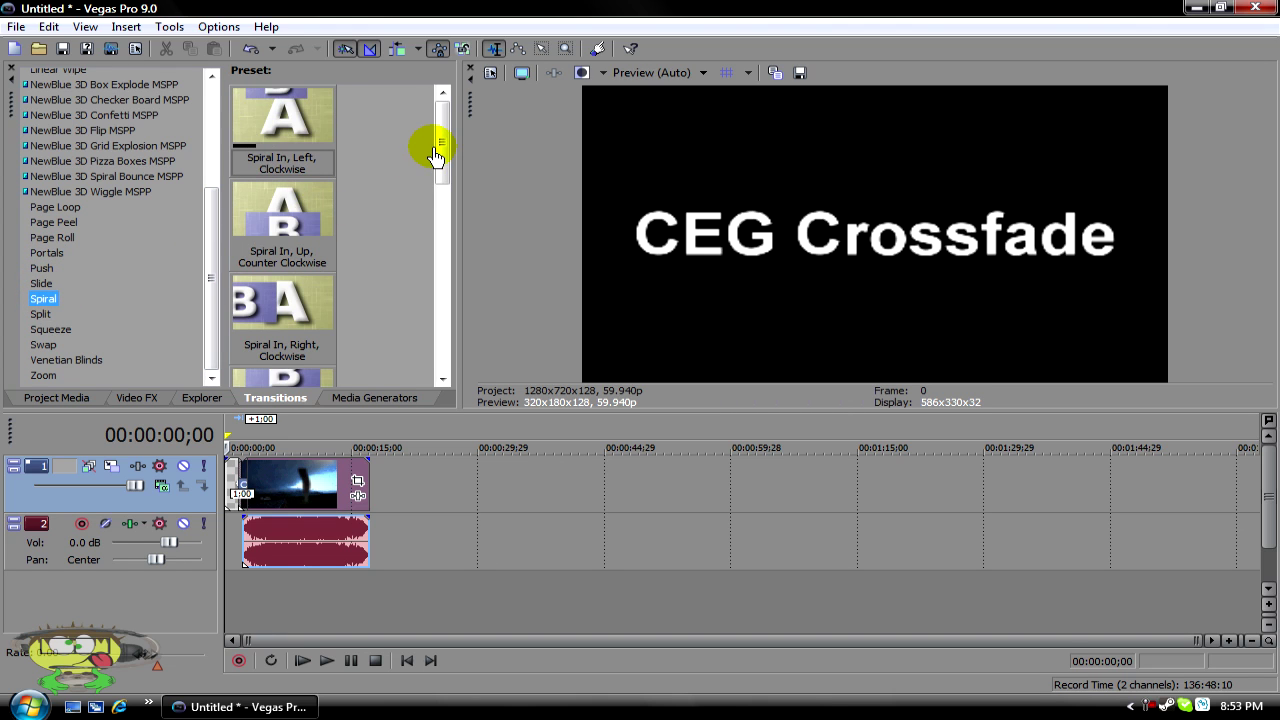
drag(441, 140, 437, 366)
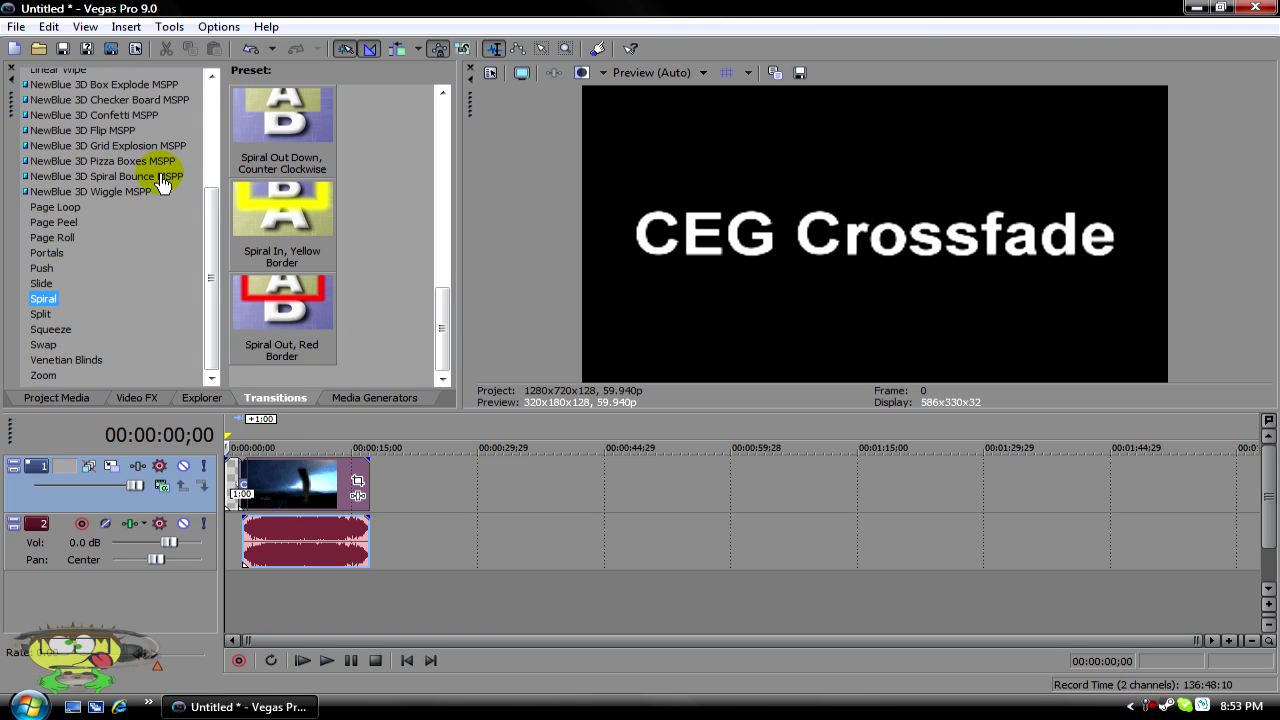
click(147, 118)
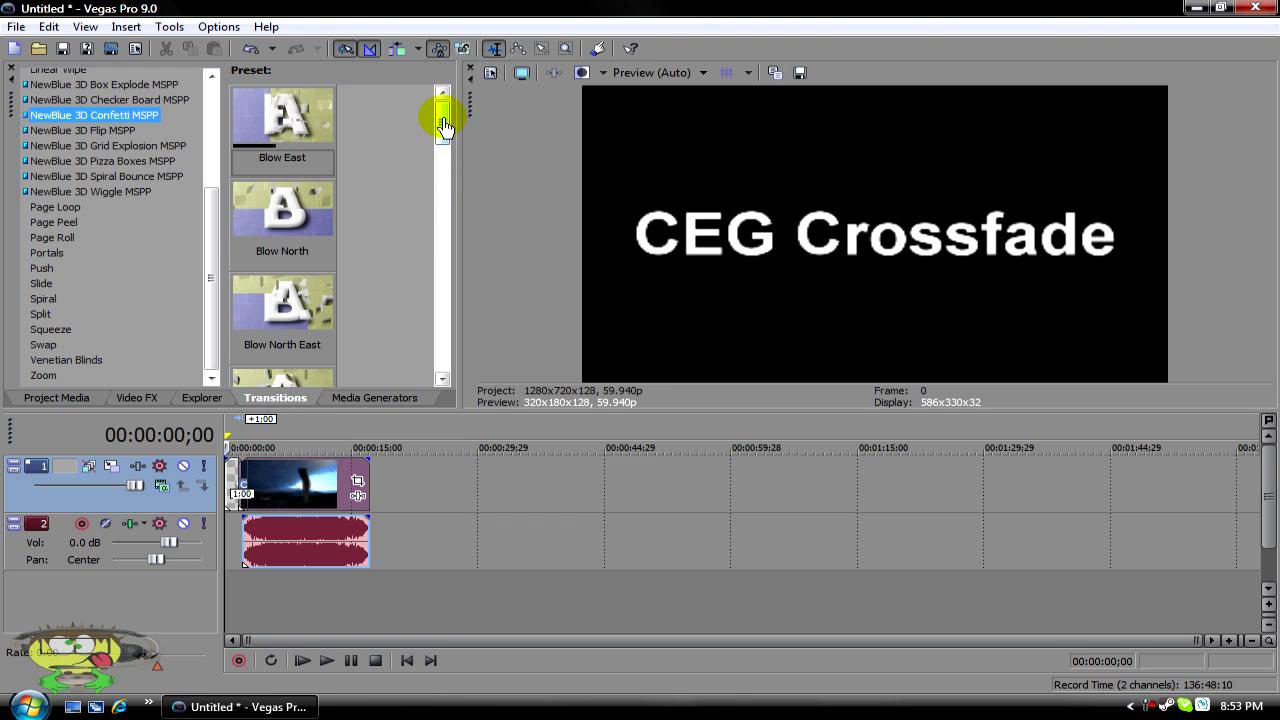
mouse_move(443, 120)
mouse_down()
mouse_move(445, 160)
mouse_move(443, 120)
mouse_up()
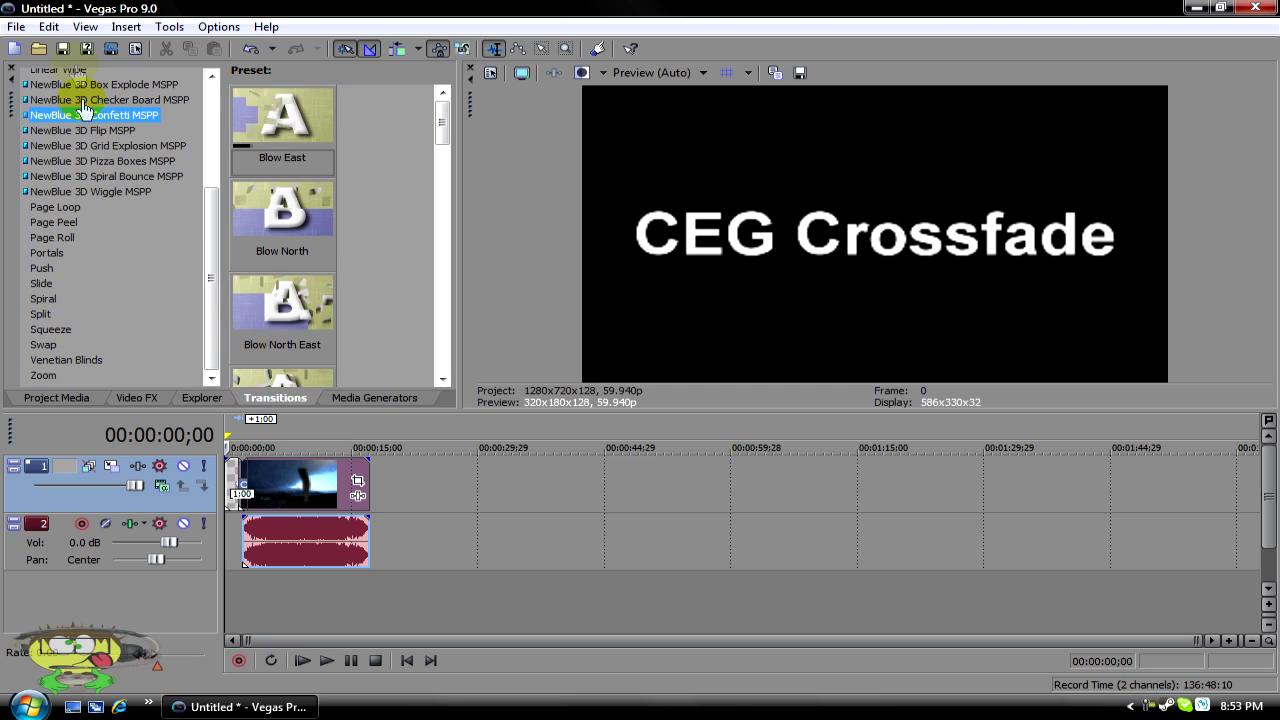
Undo the Cross Effect transition between the text event and the nesc clip
click(49, 27)
click(64, 48)
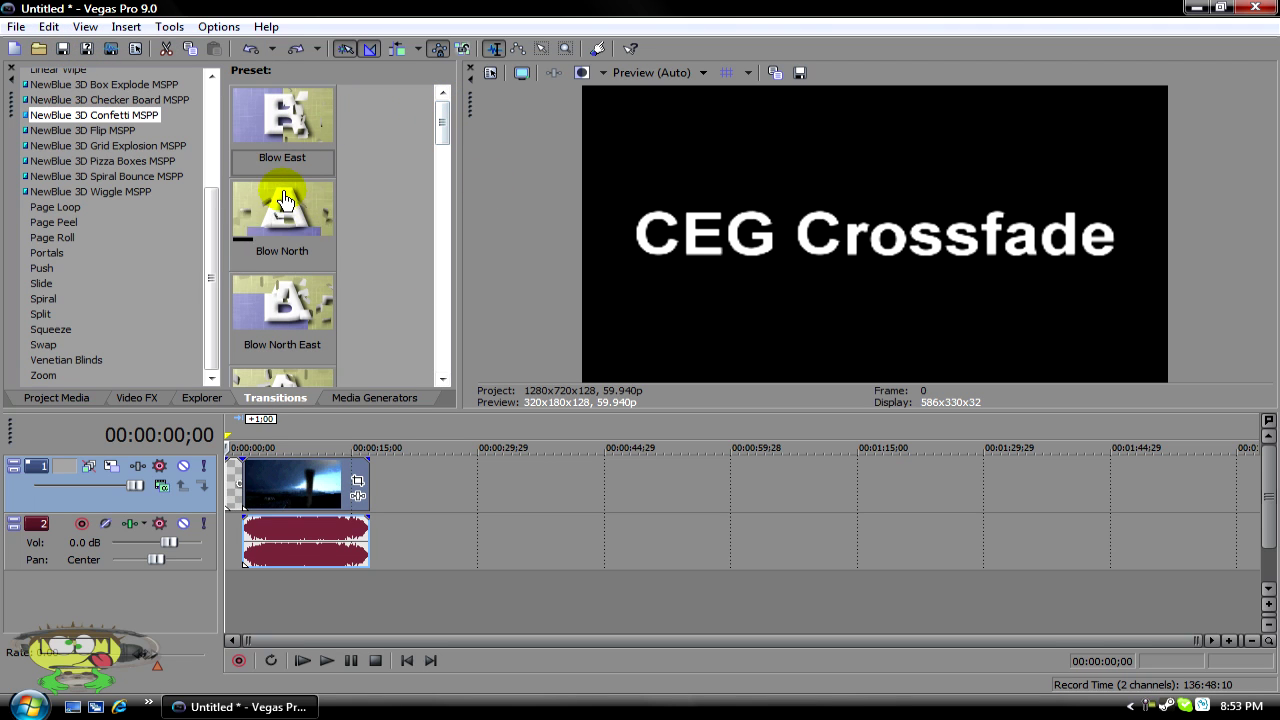
Try the NewBlue 3D Confetti Blow West transition between the text event and the nesc clip, with Flutter and Power set to 100
drag(438, 133, 412, 190)
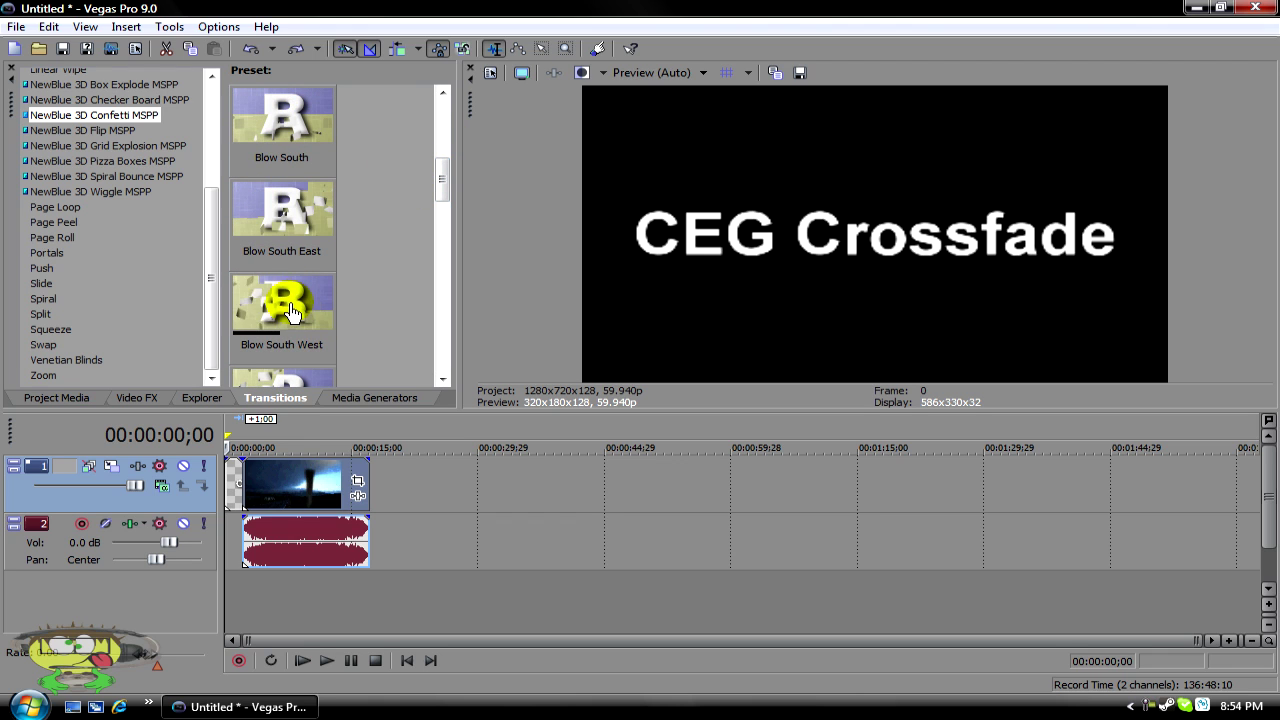
drag(449, 189, 446, 210)
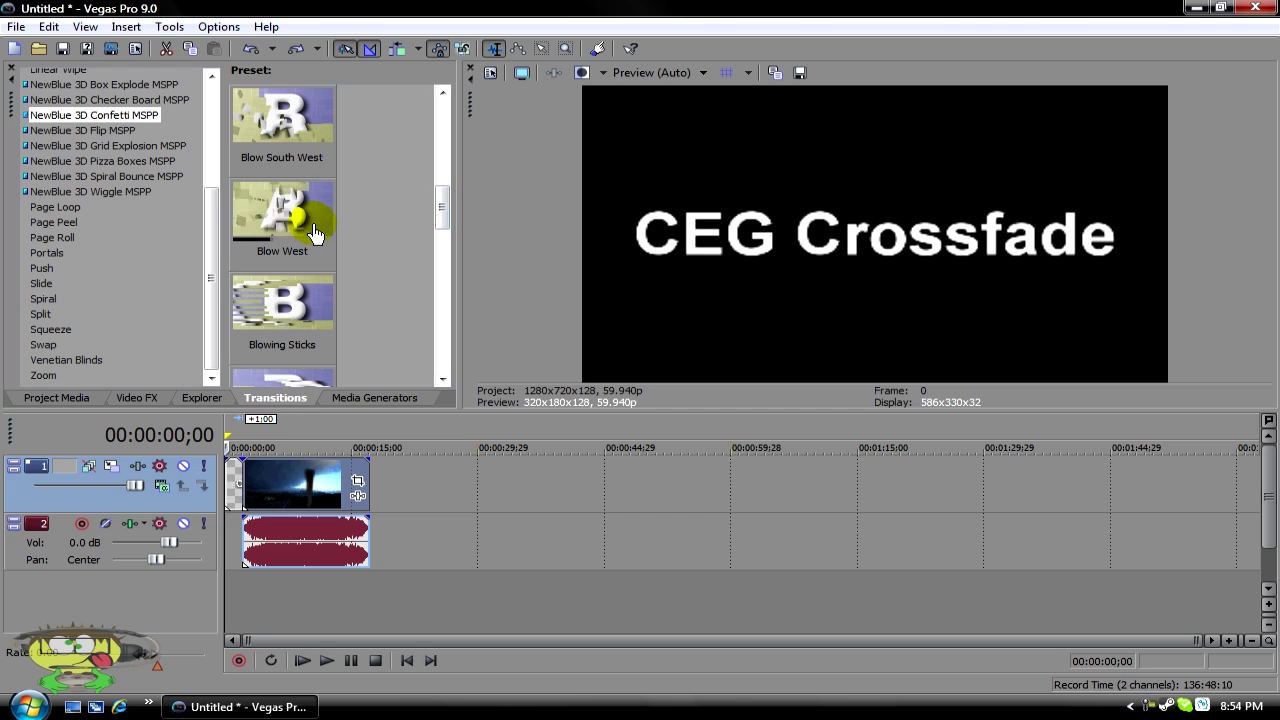
drag(313, 233, 250, 486)
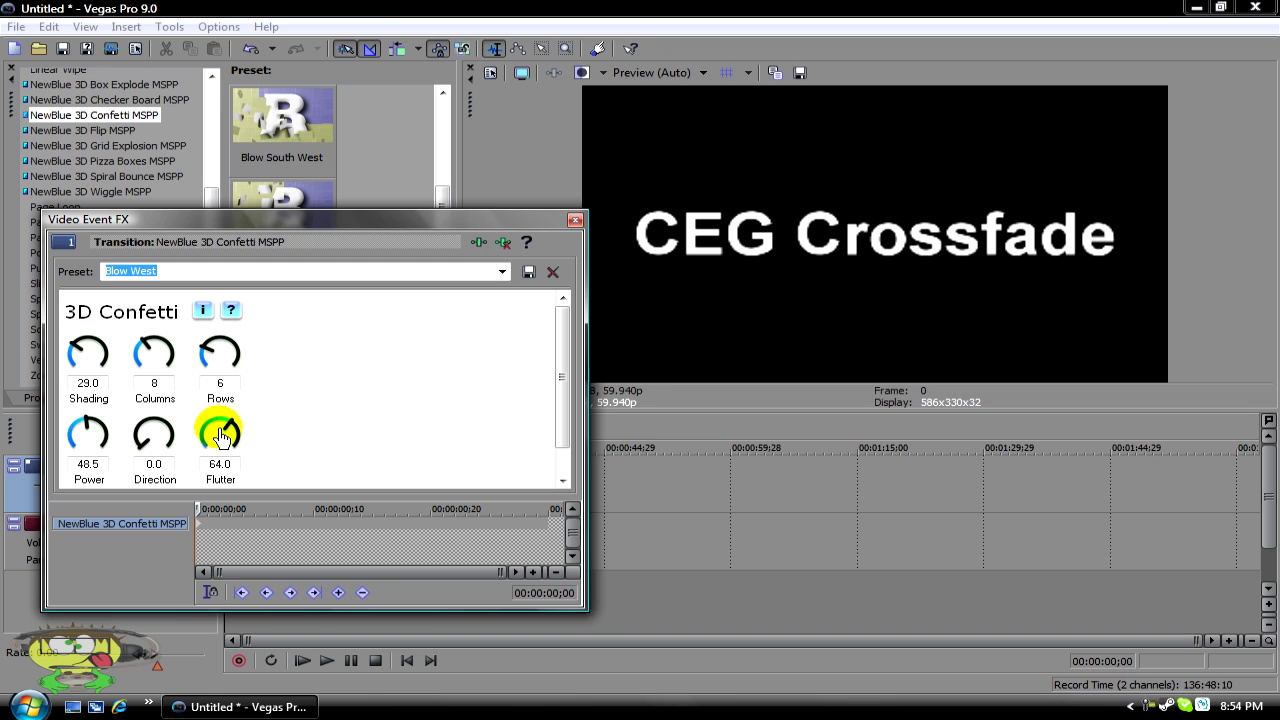
drag(223, 429, 243, 333)
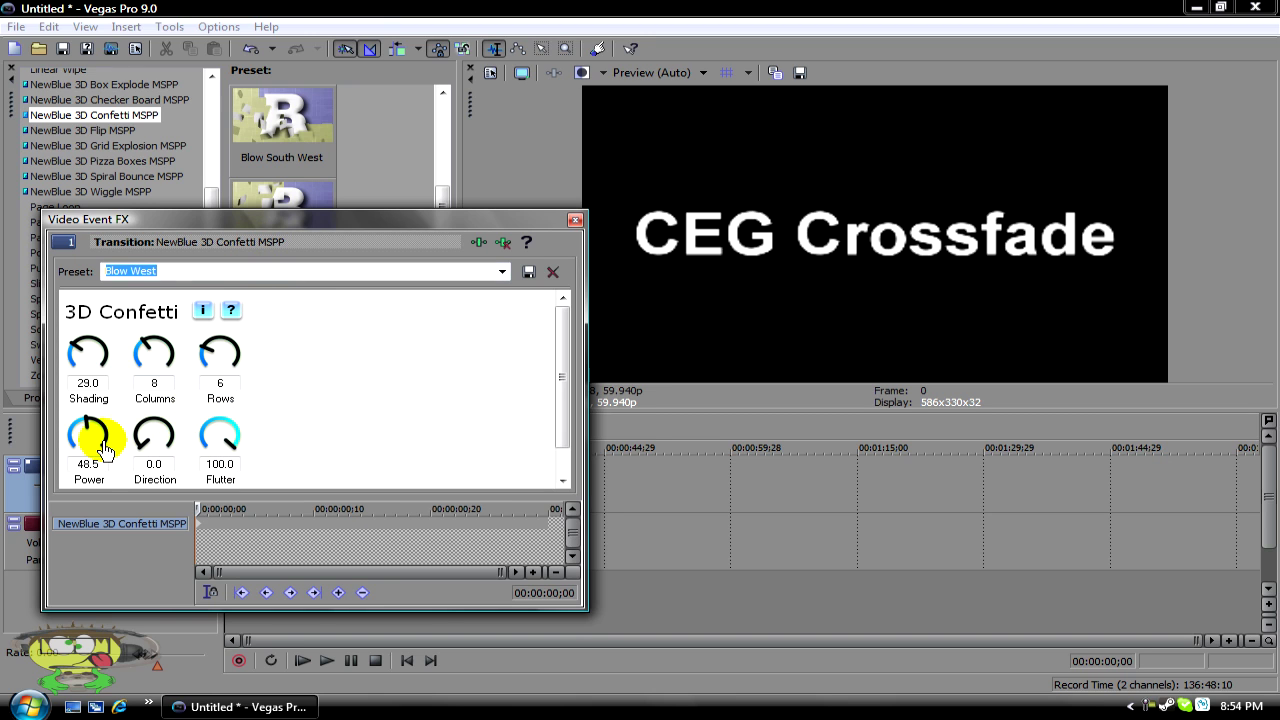
drag(82, 442, 115, 258)
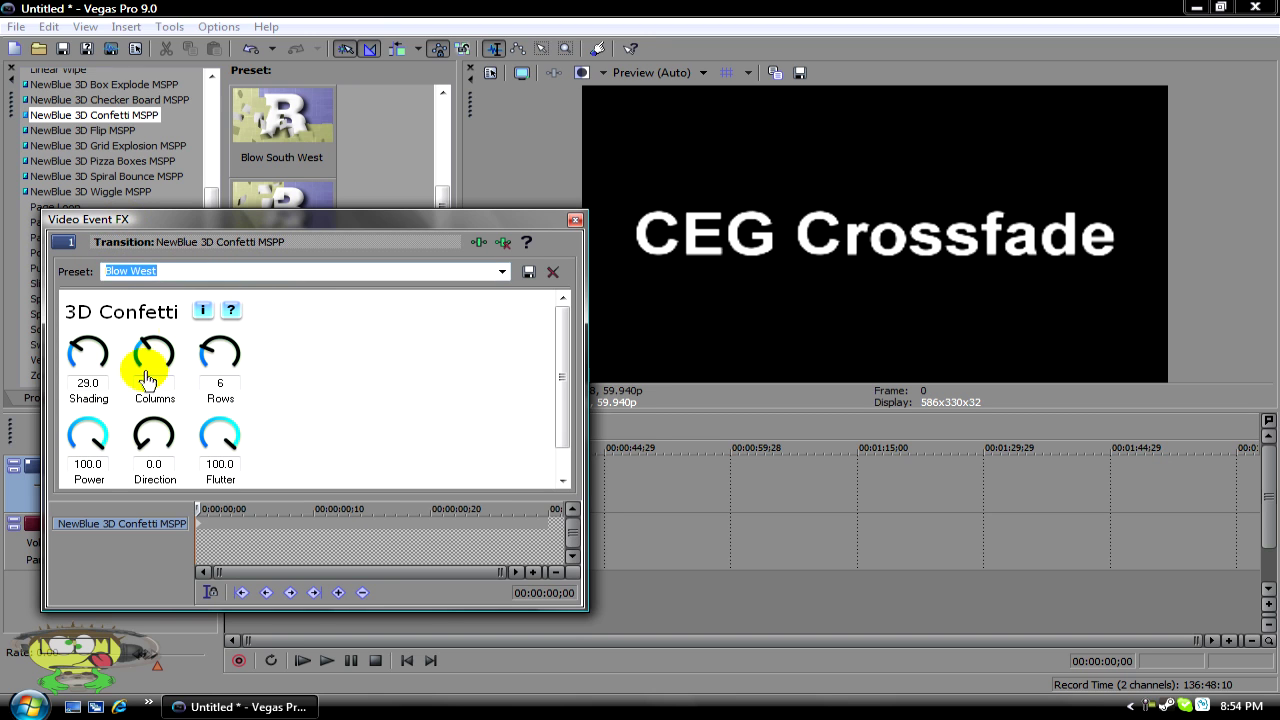
click(574, 226)
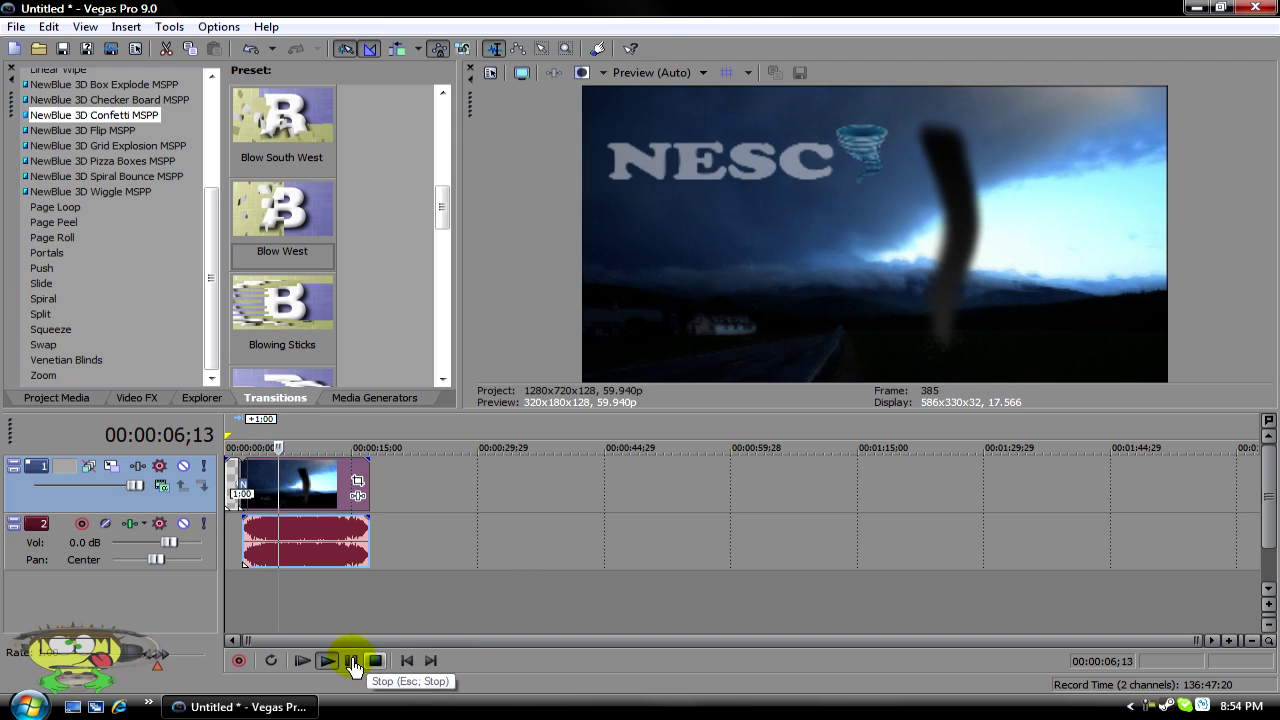
Play back the 3D Confetti transition from the start of the project and return to the beginning
click(404, 662)
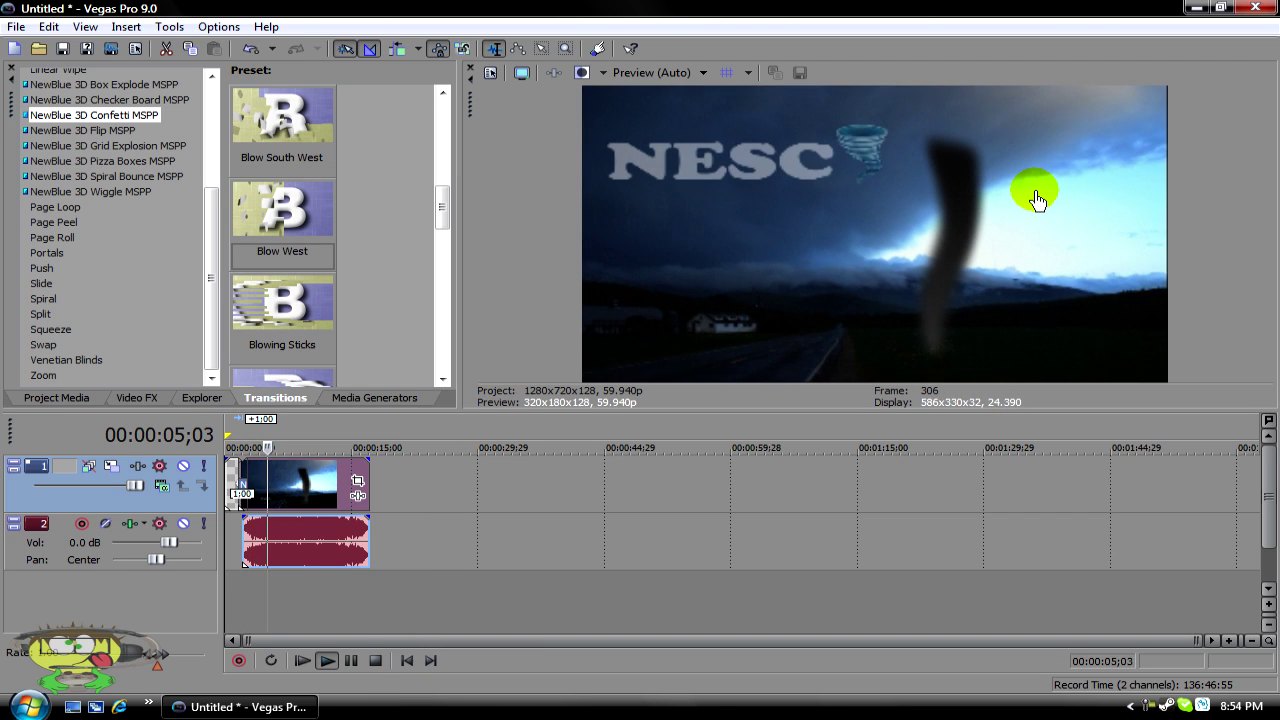
click(350, 661)
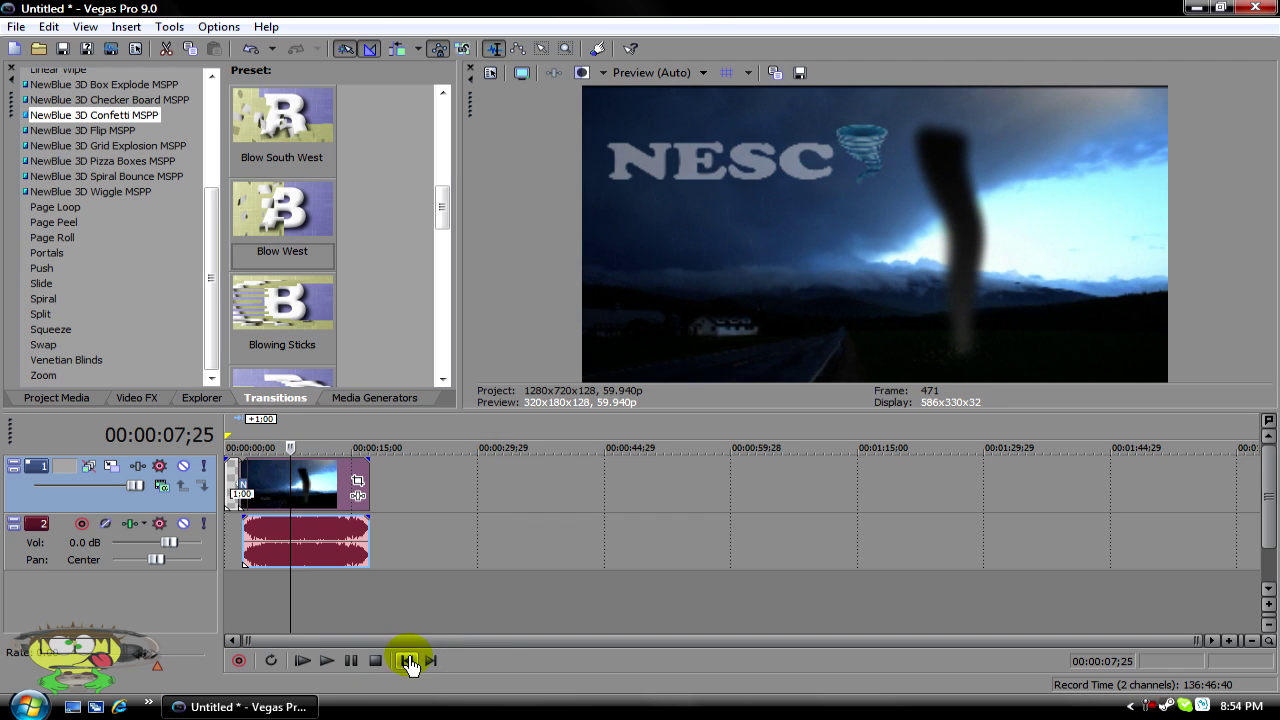
click(407, 661)
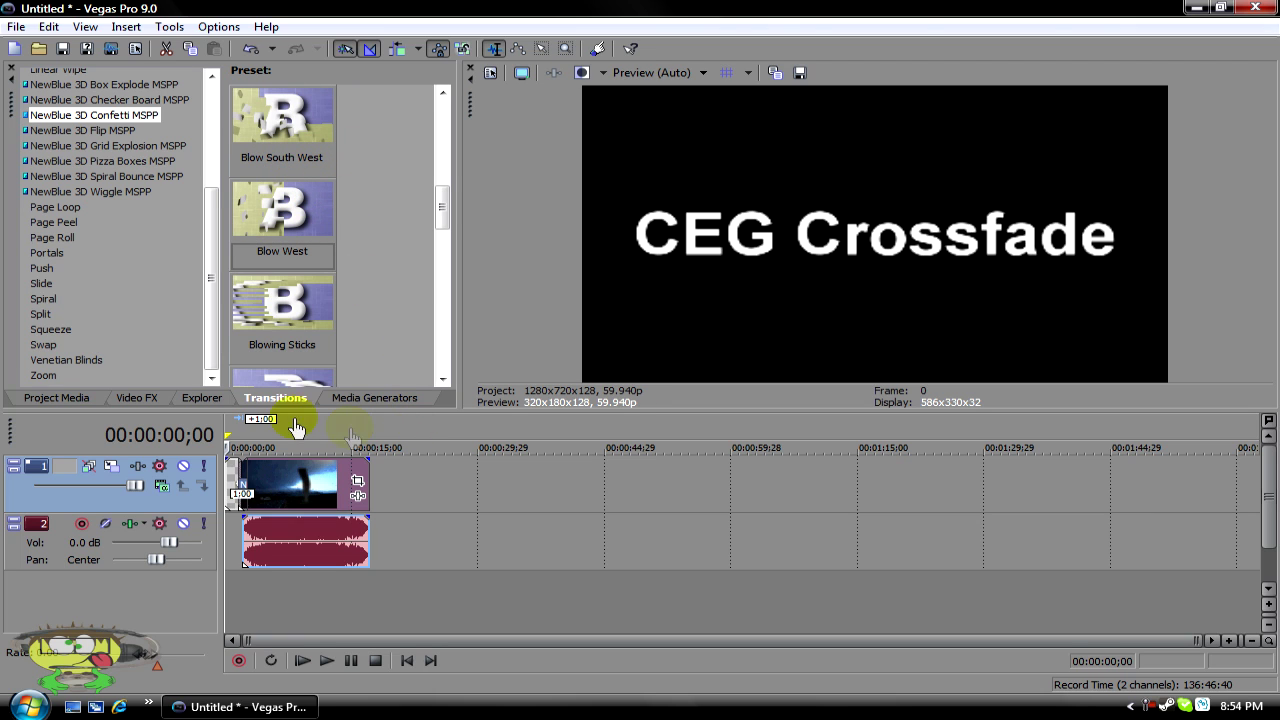
drag(289, 342, 271, 508)
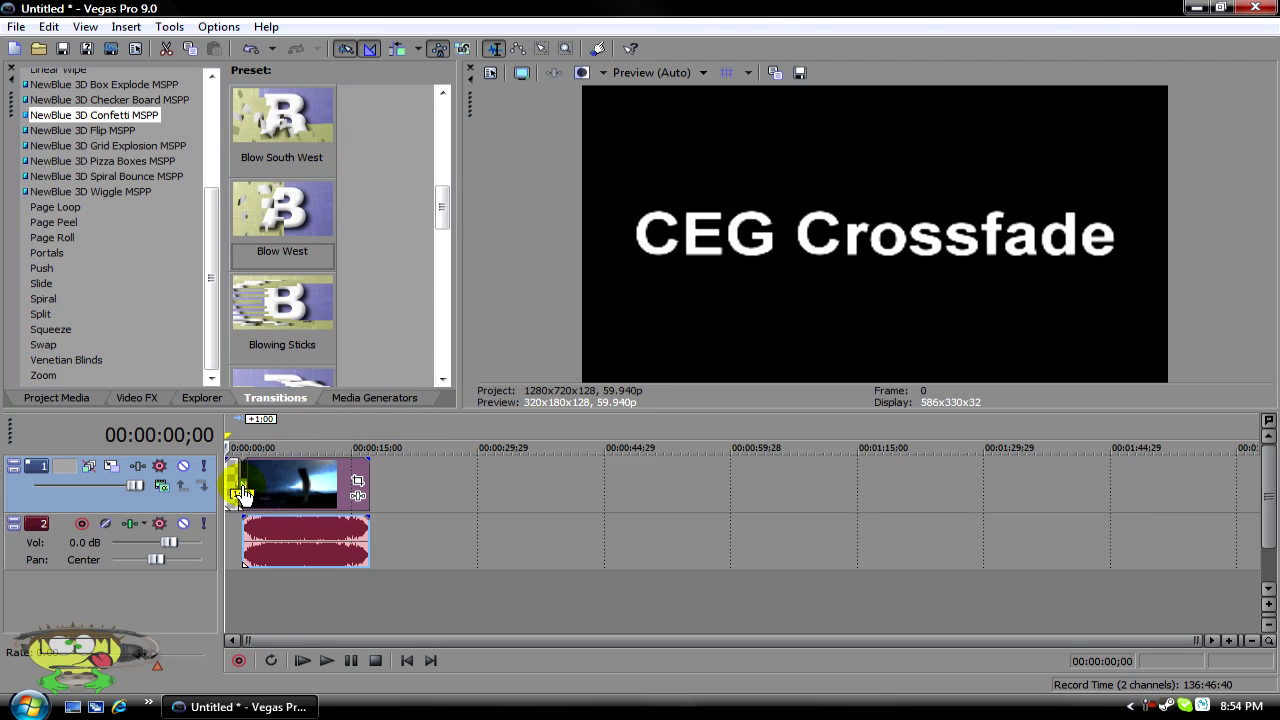
Undo the 3D Confetti settings change and the transition between the text event and the nesc clip
click(48, 26)
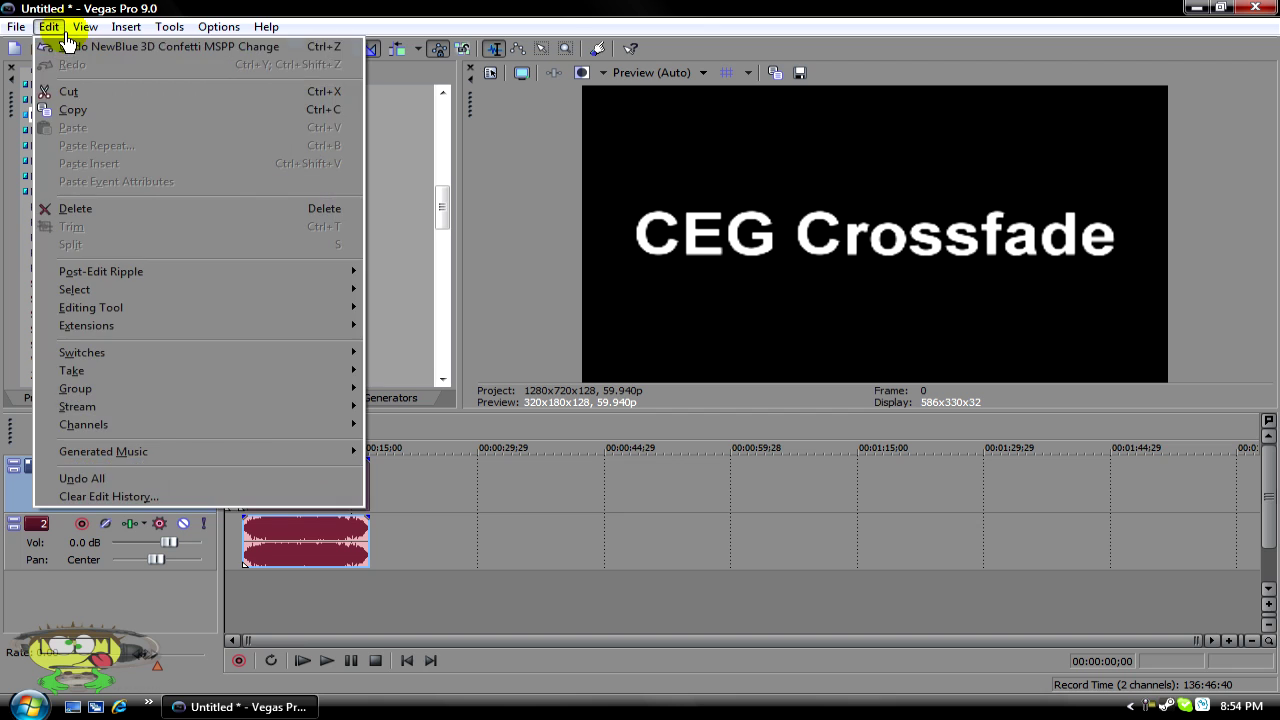
click(66, 52)
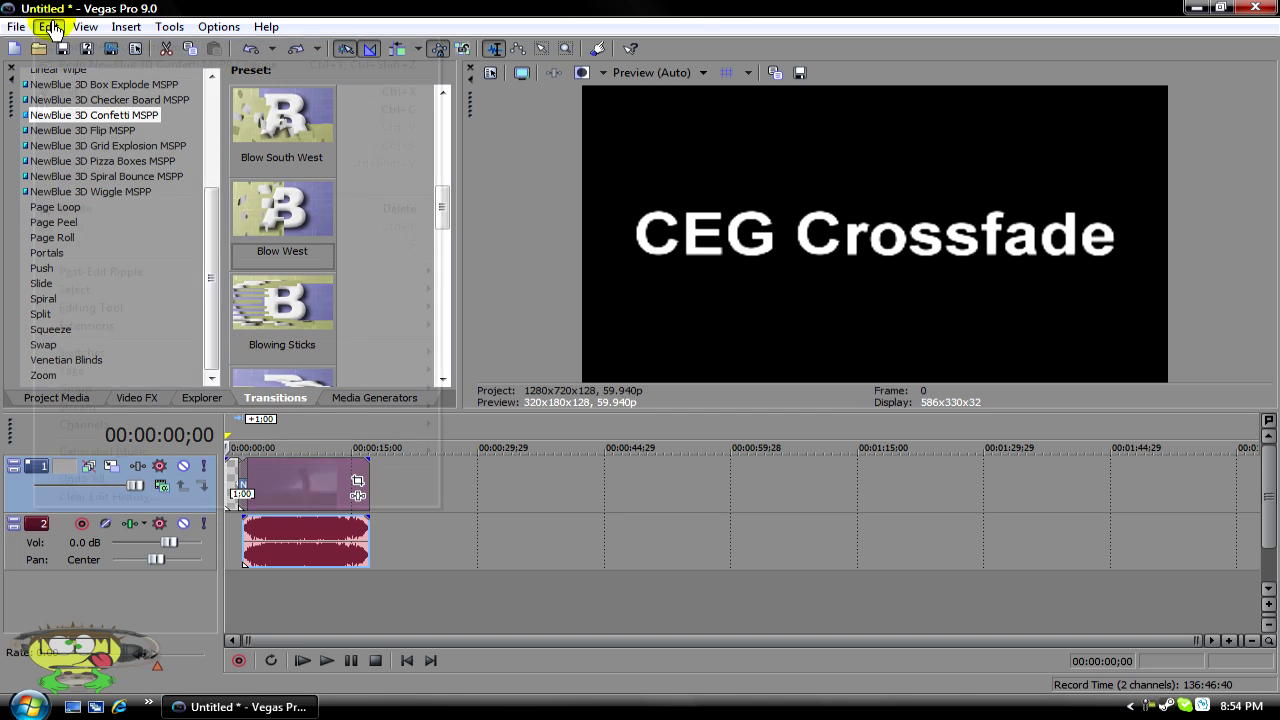
click(48, 26)
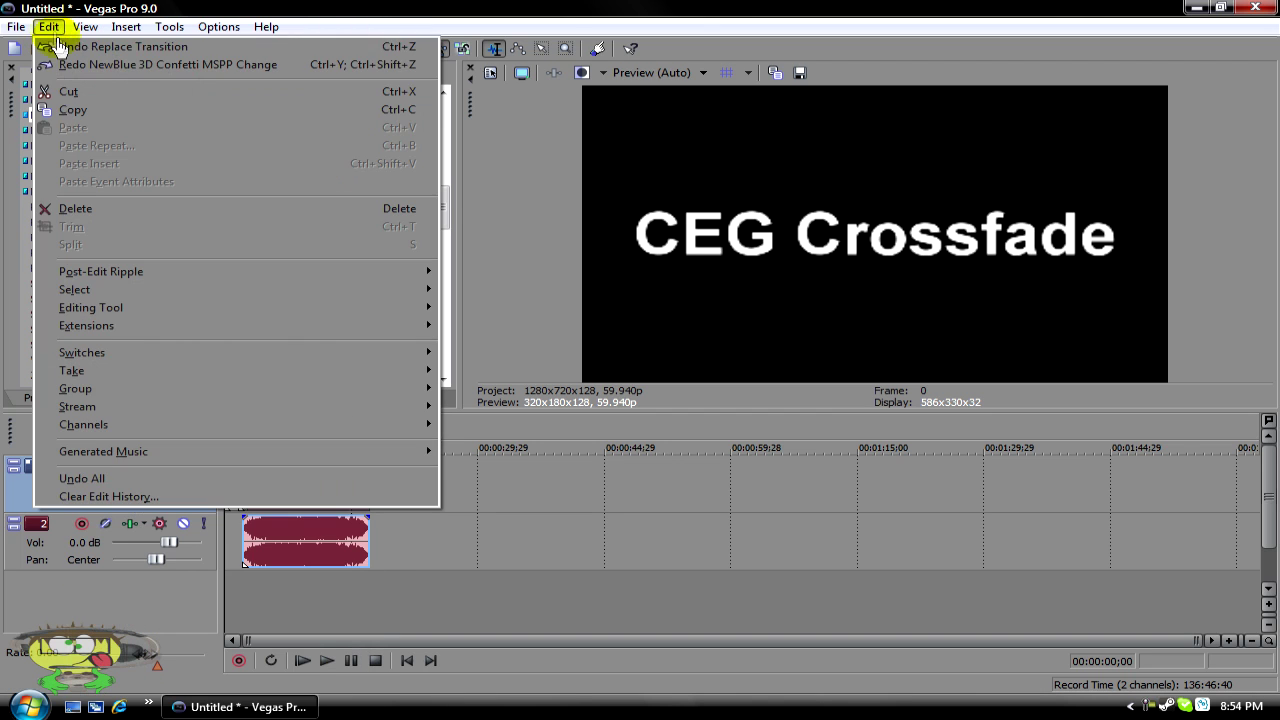
click(58, 47)
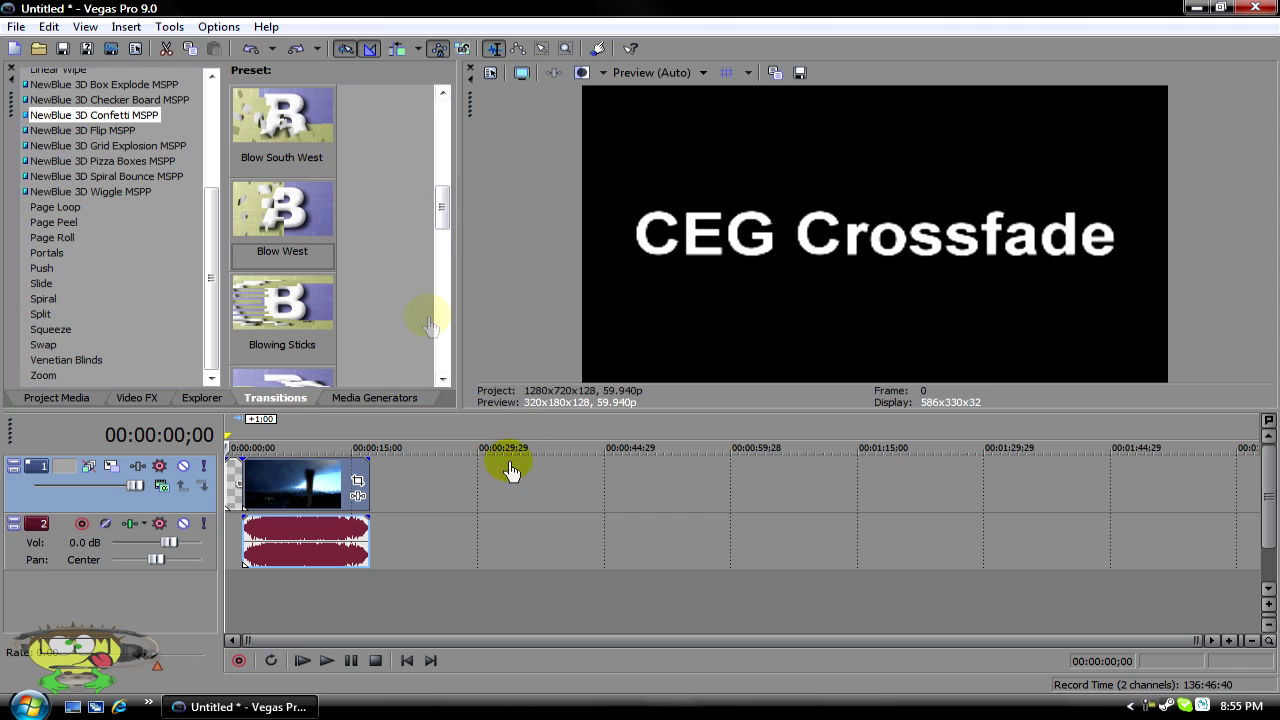
Browse the Checkerboard, Color Gradient, Credit Roll and ProType Titler presets of the media generators
click(401, 400)
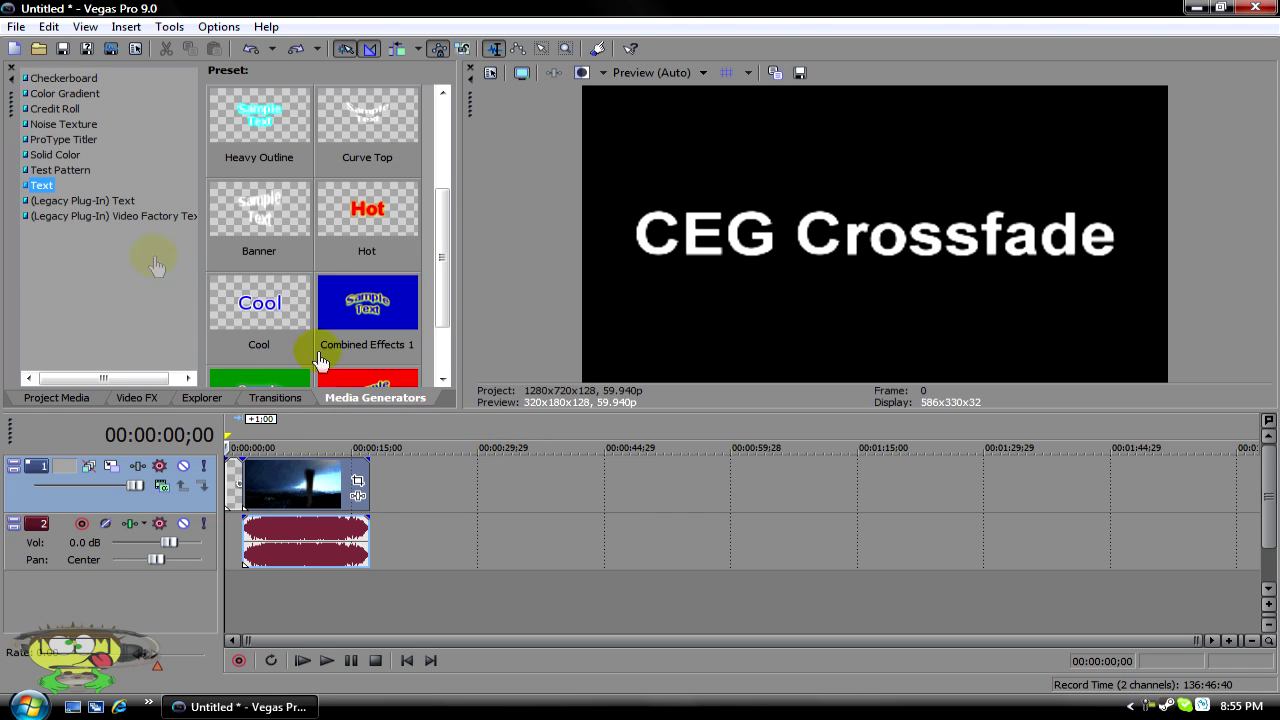
click(70, 78)
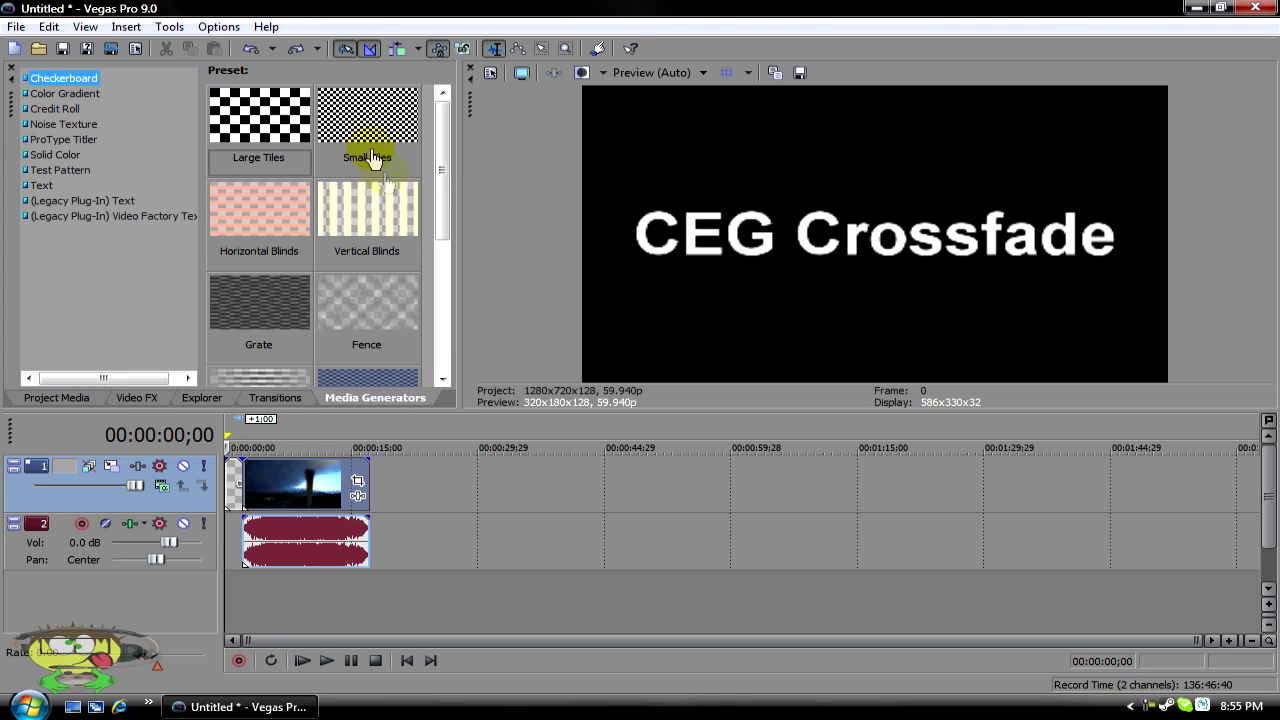
scroll(443, 171, down, 5)
scroll(445, 200, up, 6)
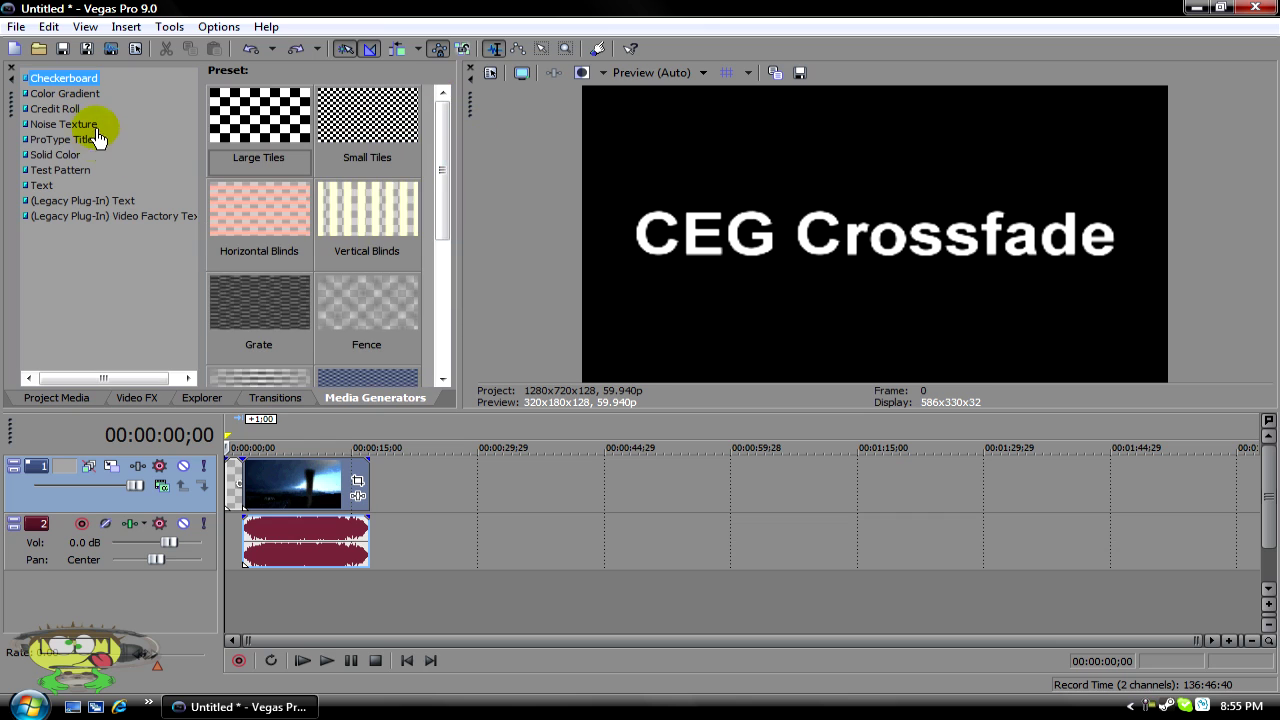
click(70, 93)
click(58, 108)
click(63, 139)
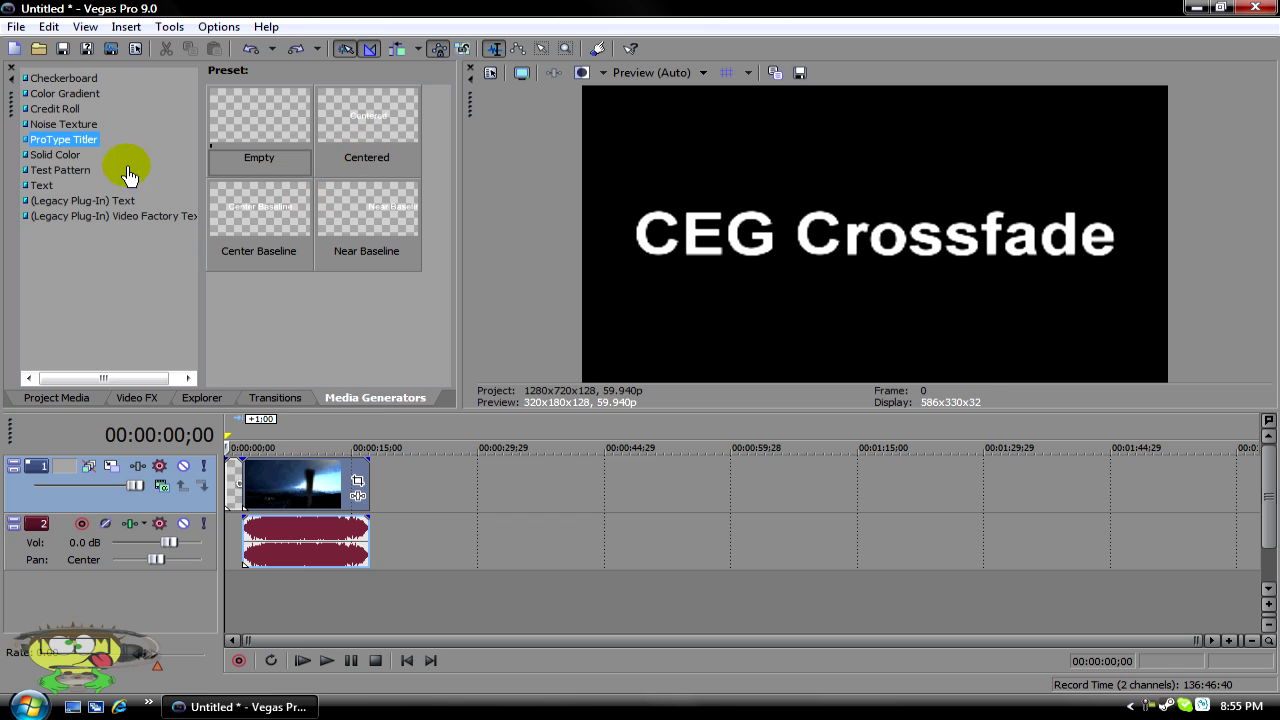
Look through the Solid Color, Test Pattern, Text and two Legacy Plug-In text generator presets
click(39, 157)
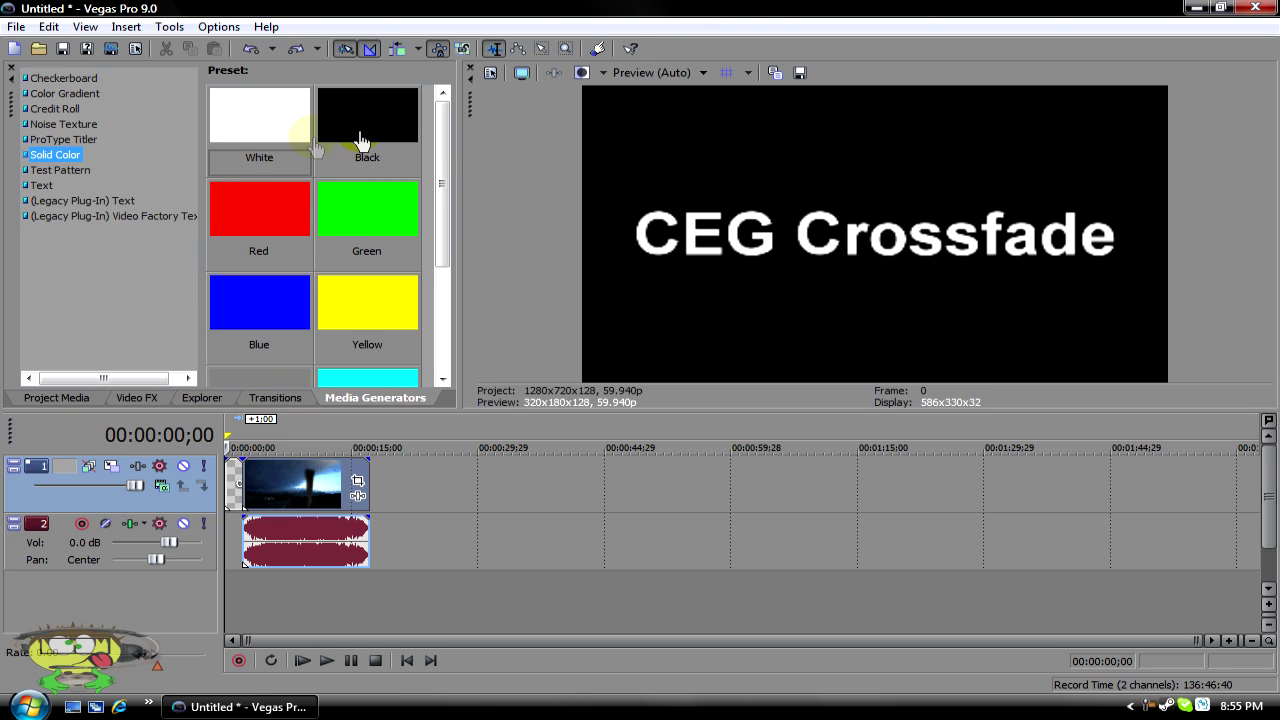
click(57, 172)
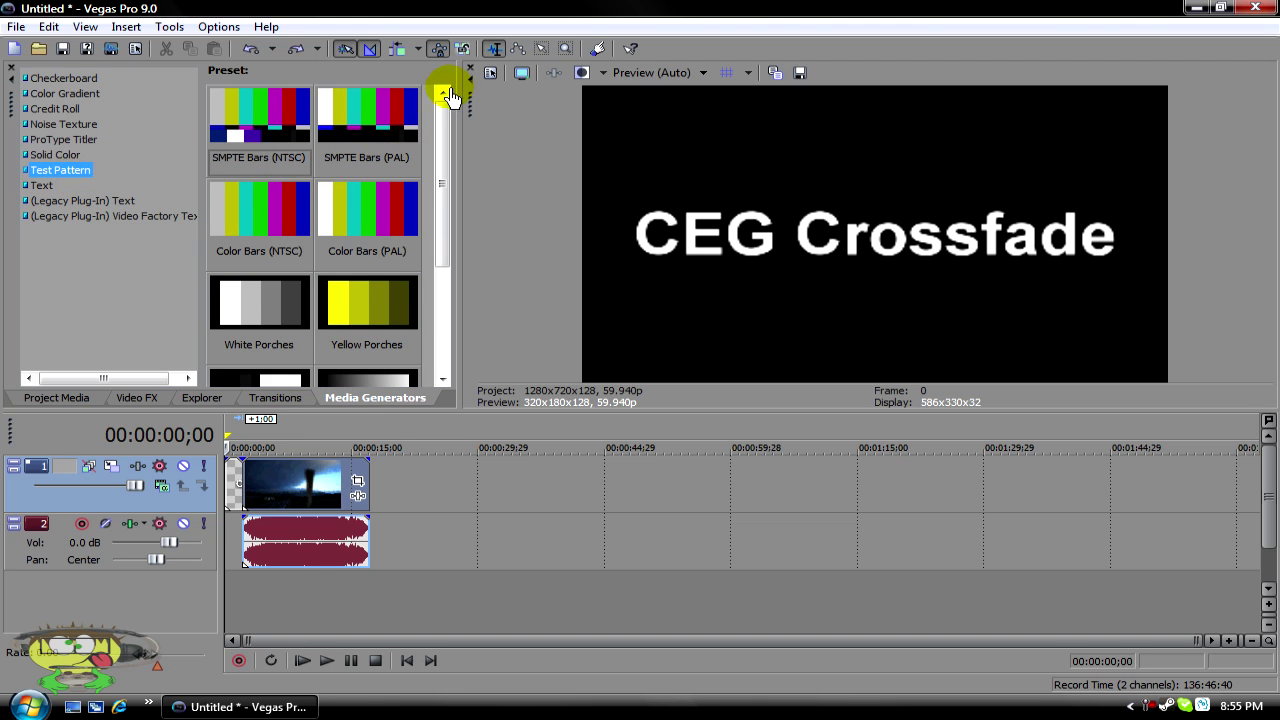
mouse_move(442, 100)
mouse_down()
mouse_move(443, 243)
mouse_move(430, 110)
mouse_up()
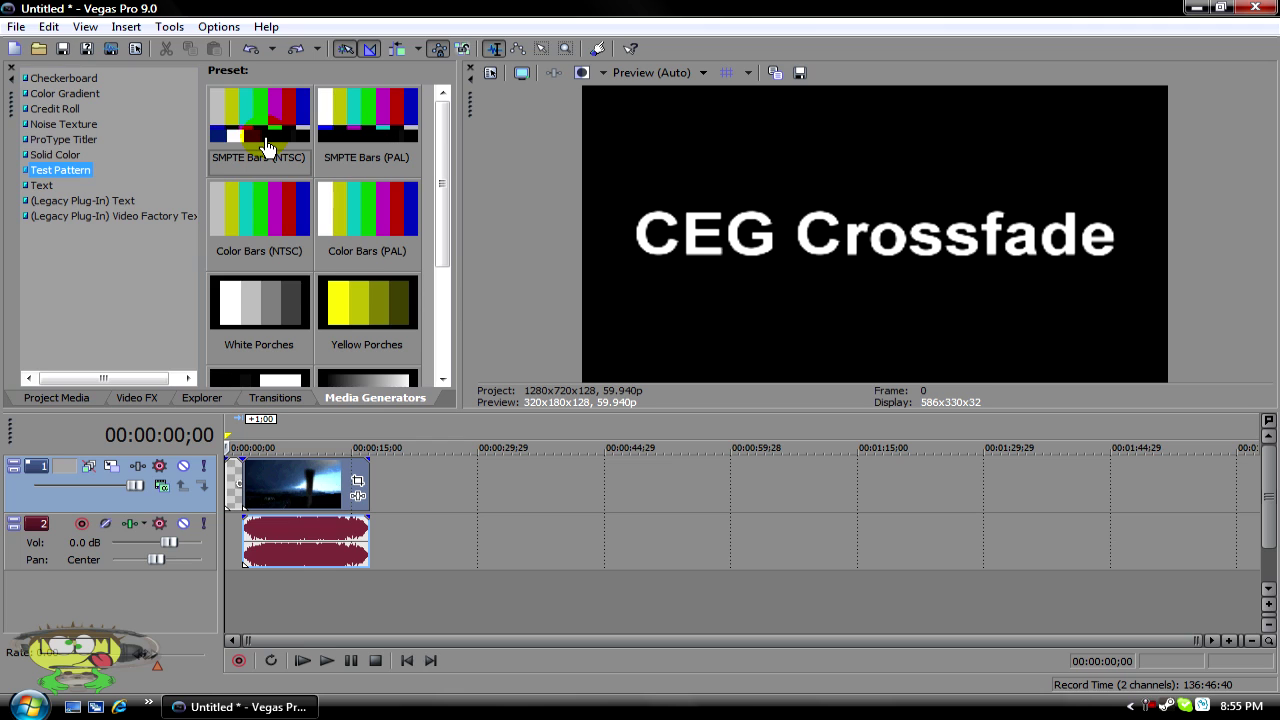
click(42, 186)
drag(442, 98, 120, 195)
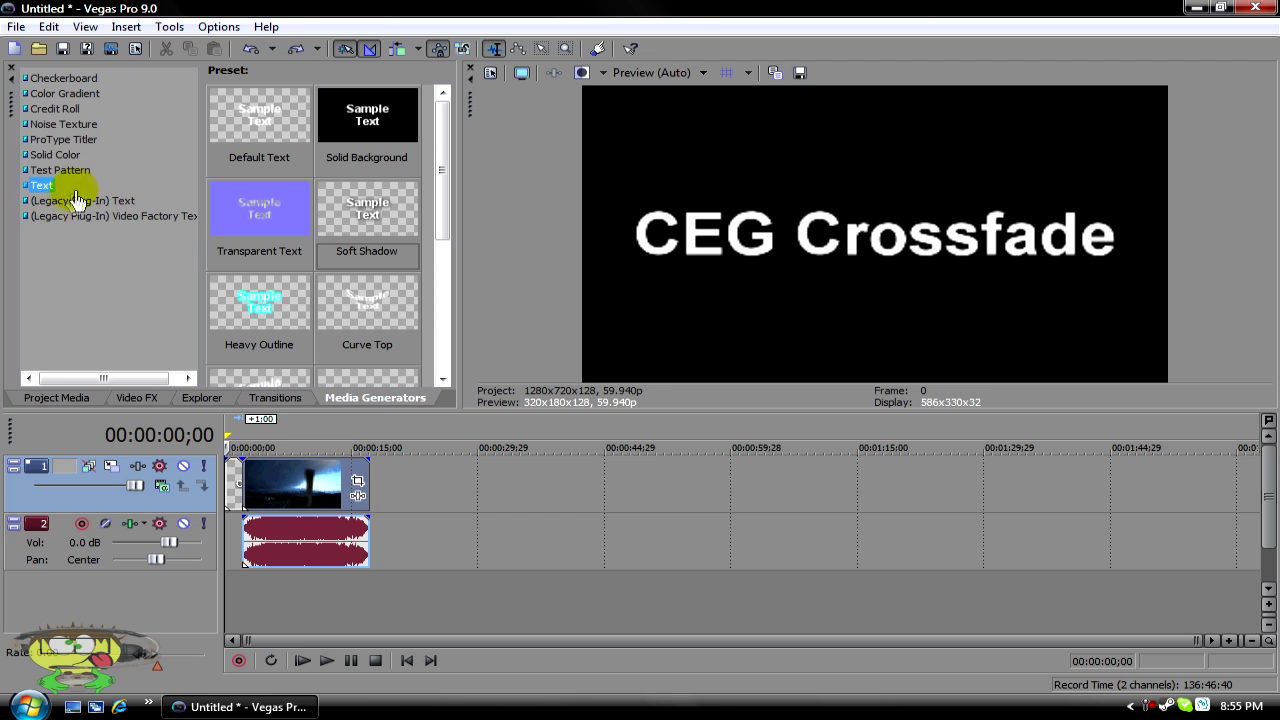
click(68, 203)
click(100, 218)
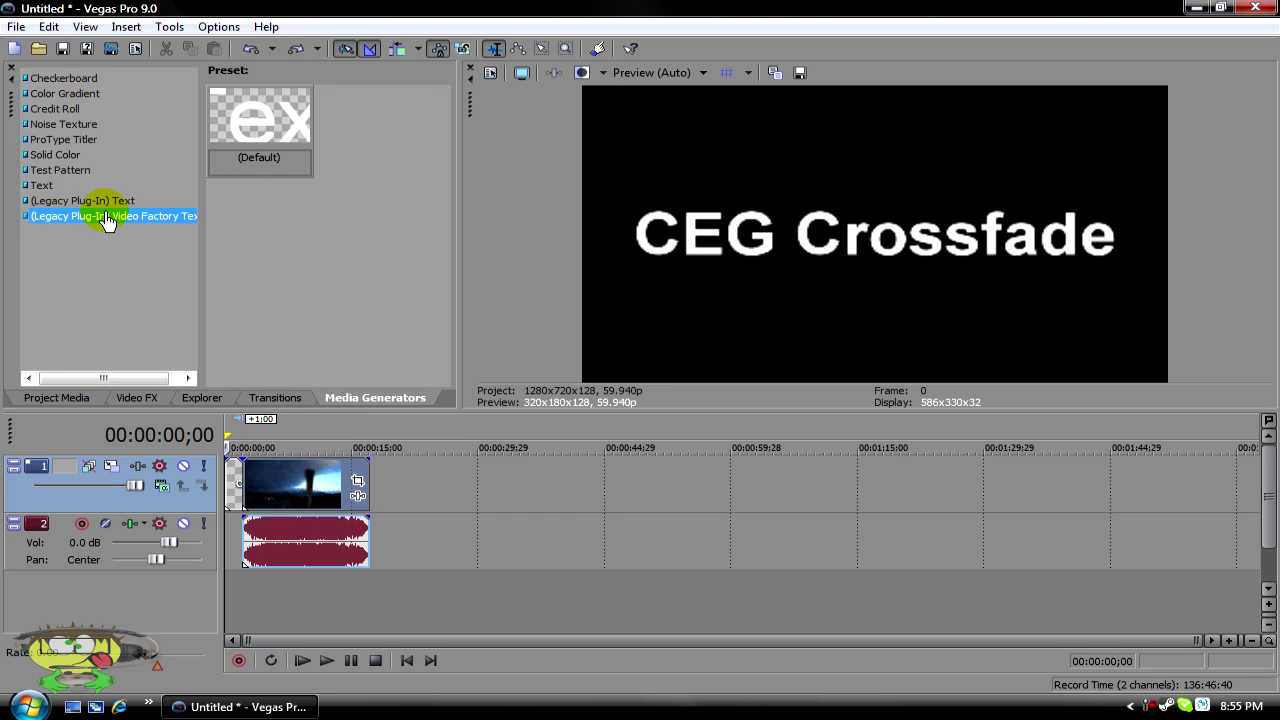
Look through the Credit Roll presets and add Plain Scrolling on Black to the video track right after the nesc clip
click(56, 109)
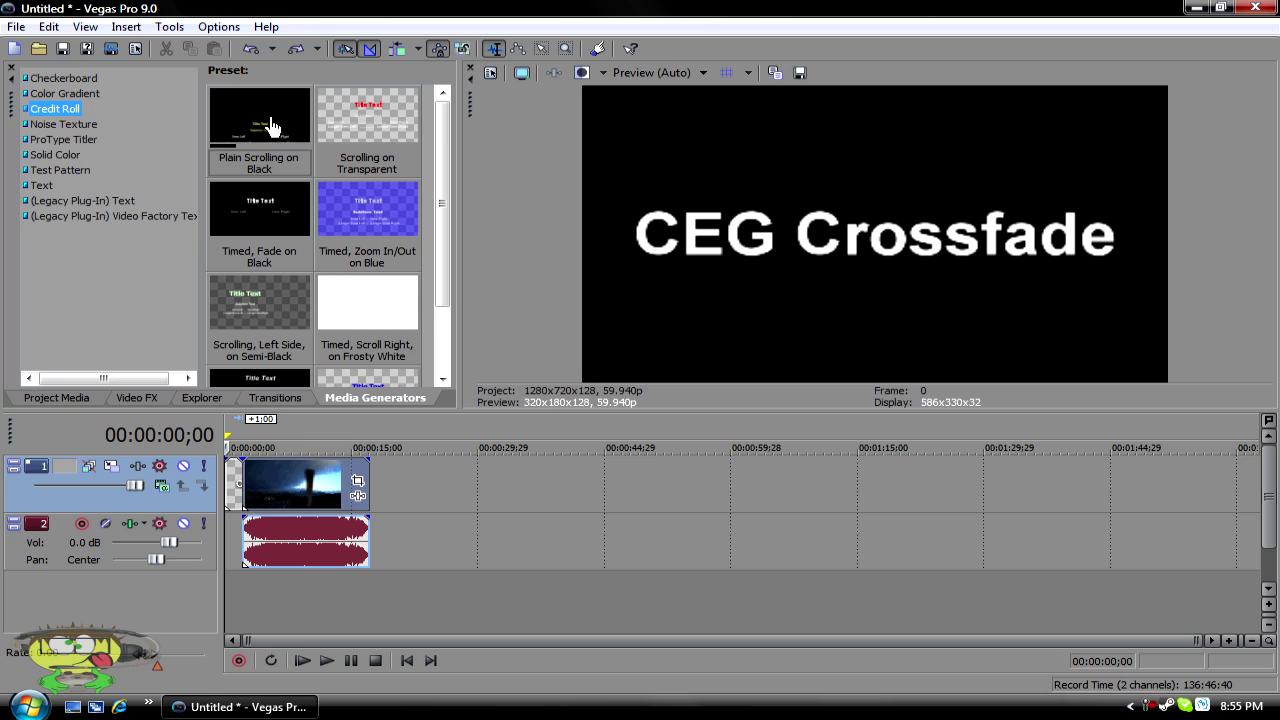
drag(443, 171, 443, 277)
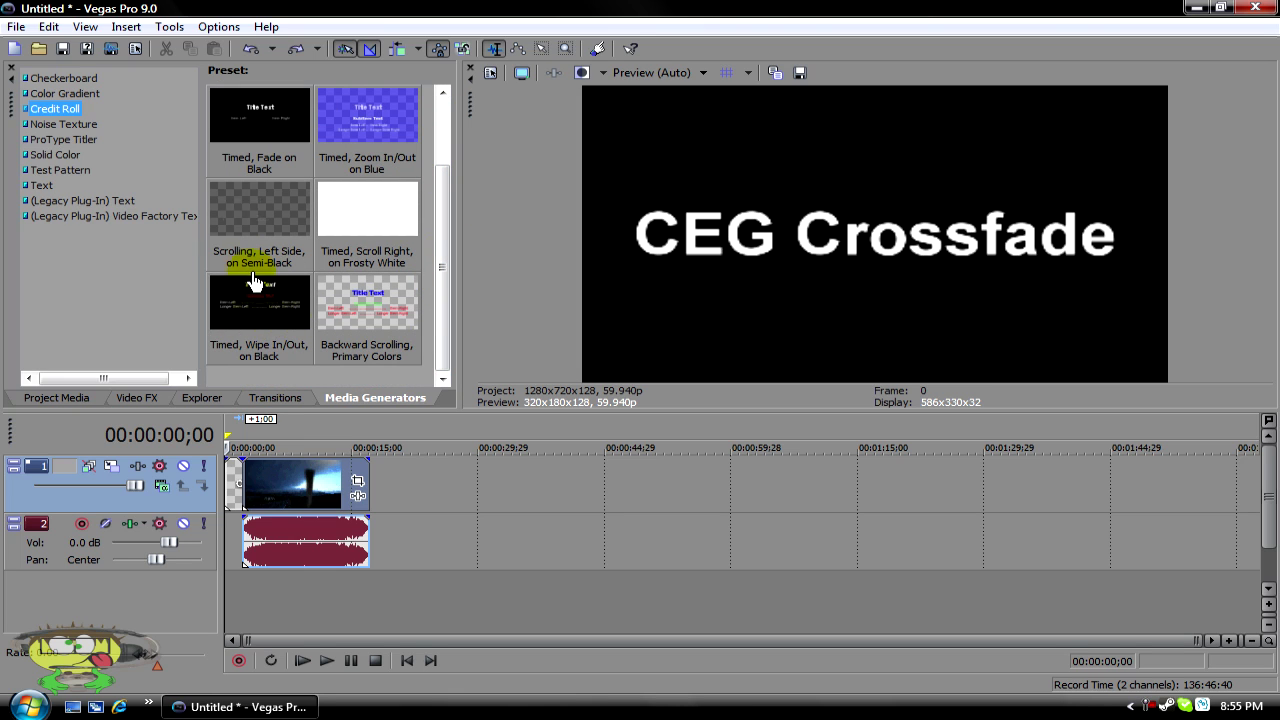
drag(443, 280, 443, 110)
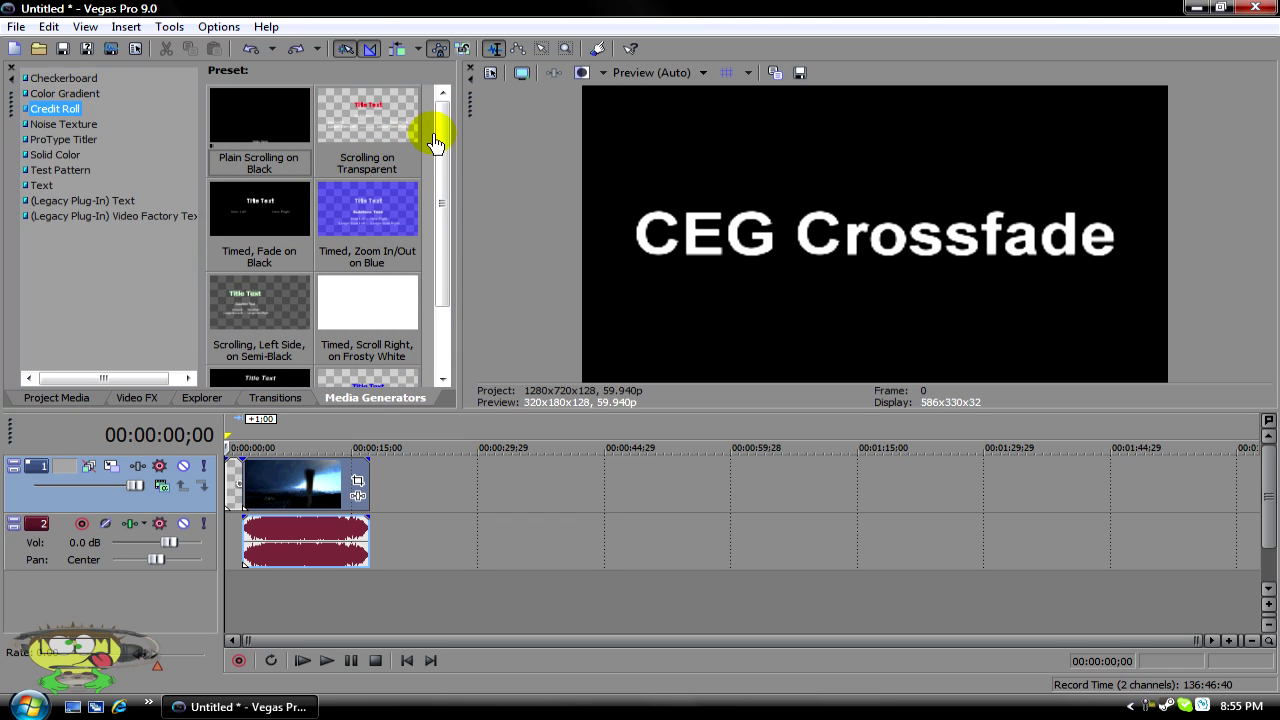
drag(272, 105, 384, 490)
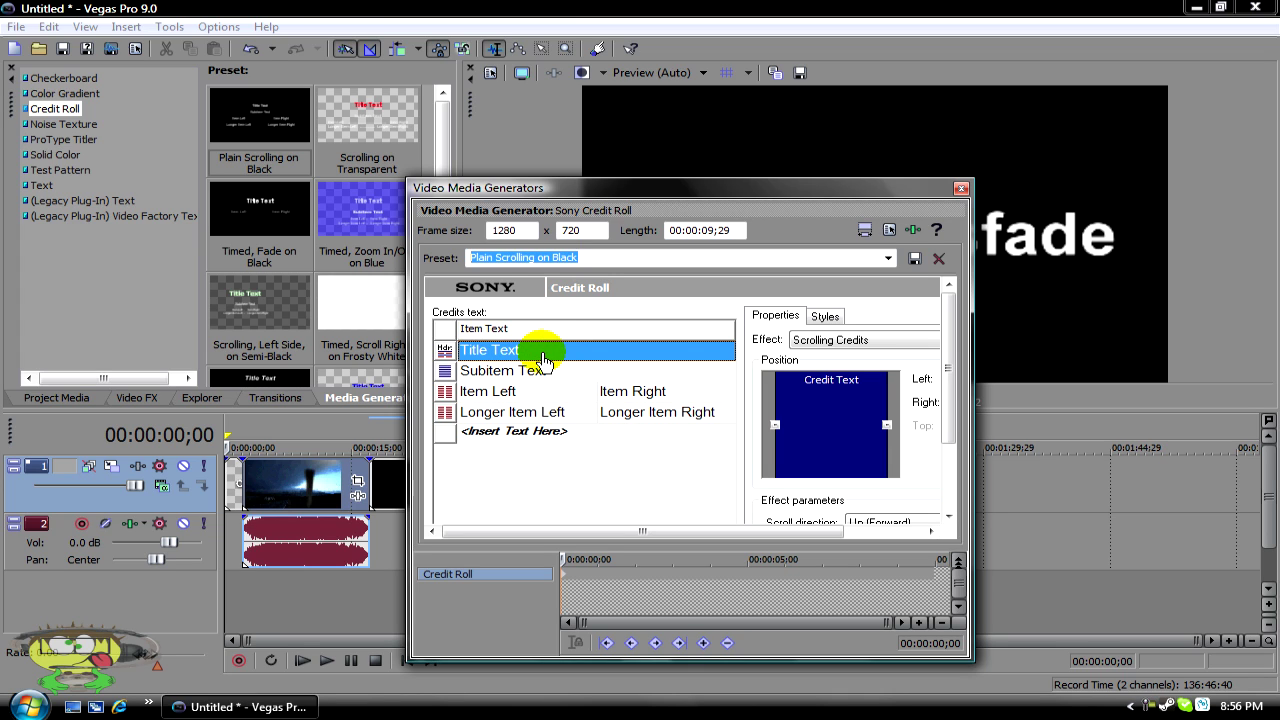
Set the credit roll's title to "CrossEyedGamer" and its subitem text to "Gaming Video Credits"
text(CrossEyedGamer)
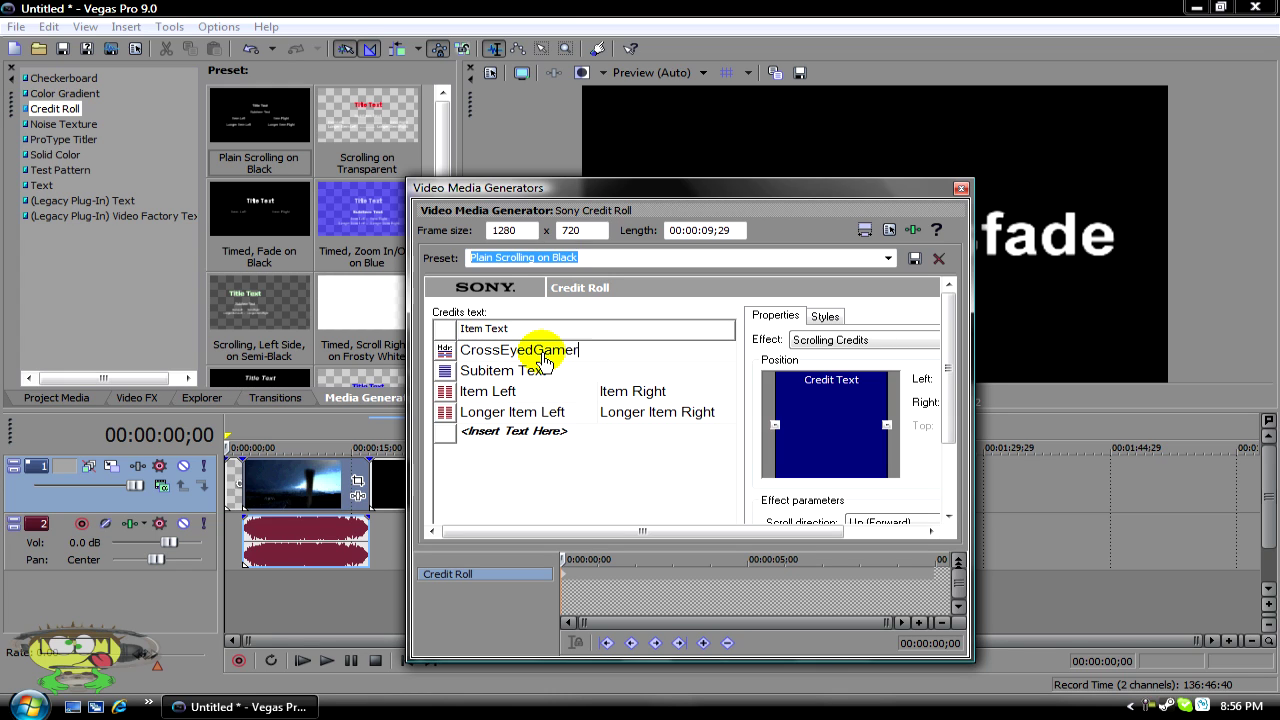
click(592, 380)
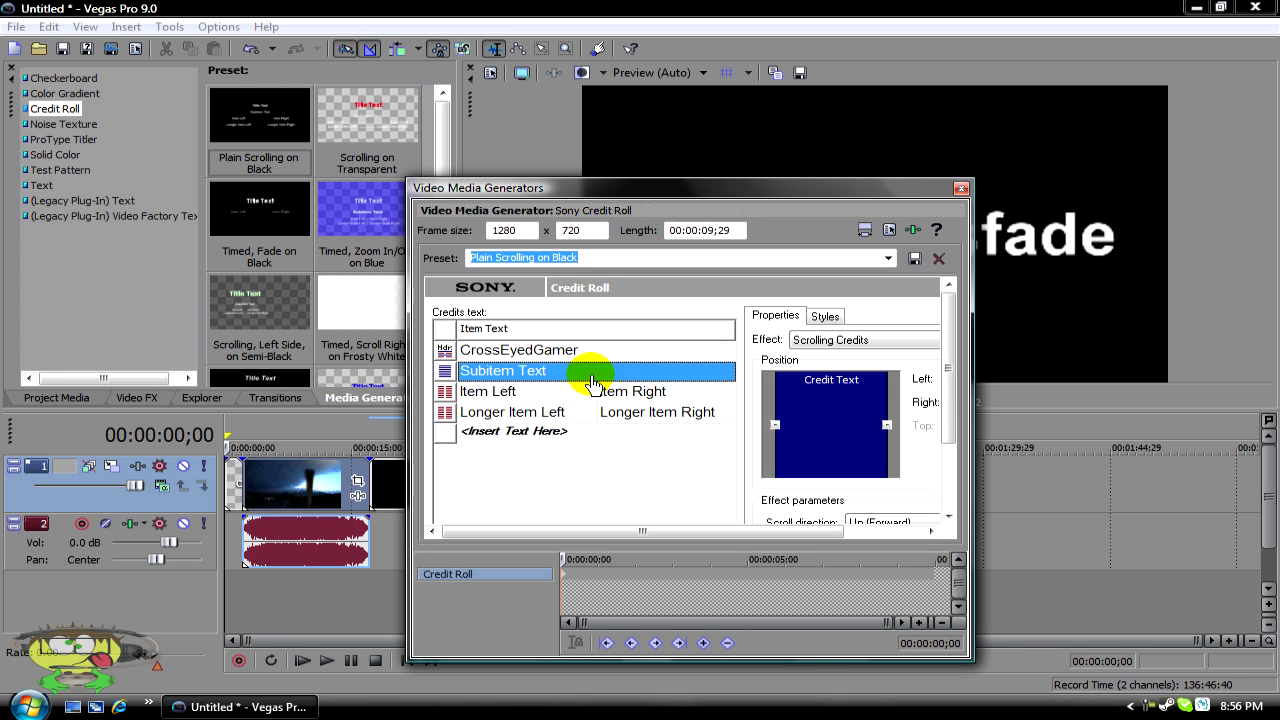
key(BackSpace)
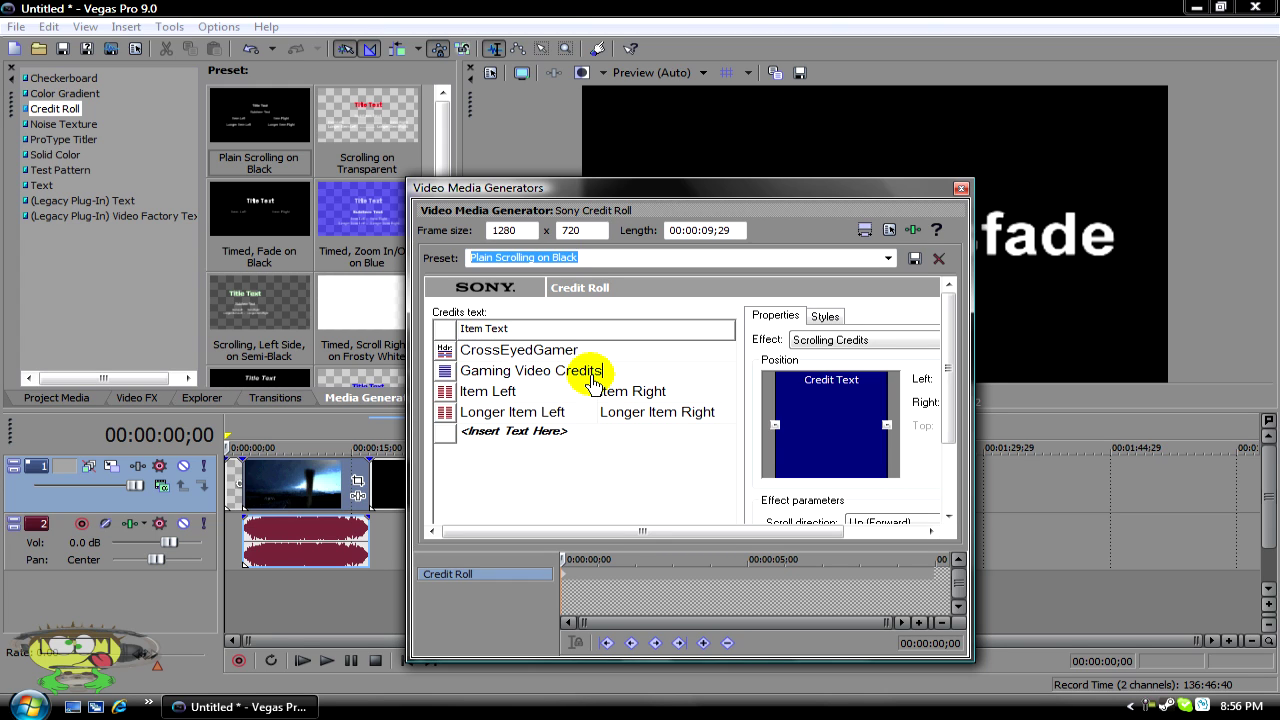
Fill the first two-column credit line with "Director" as the left item and the director's name as the right item
click(540, 392)
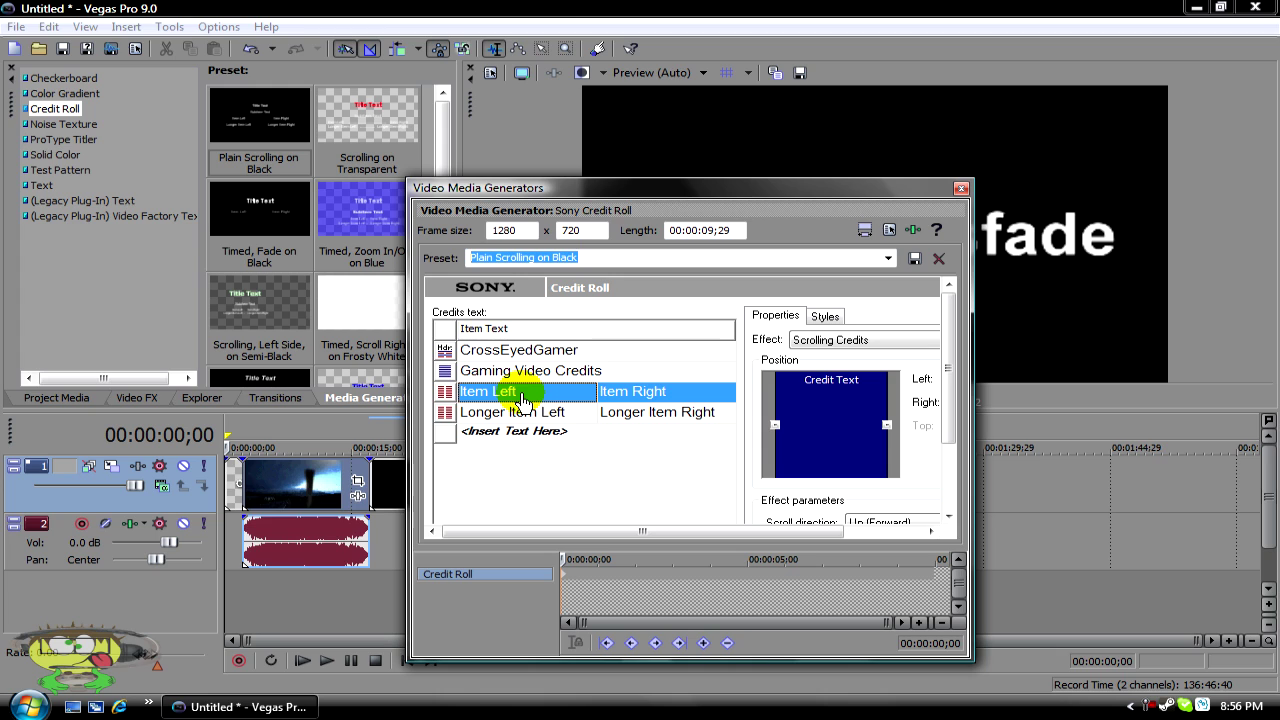
click(521, 400)
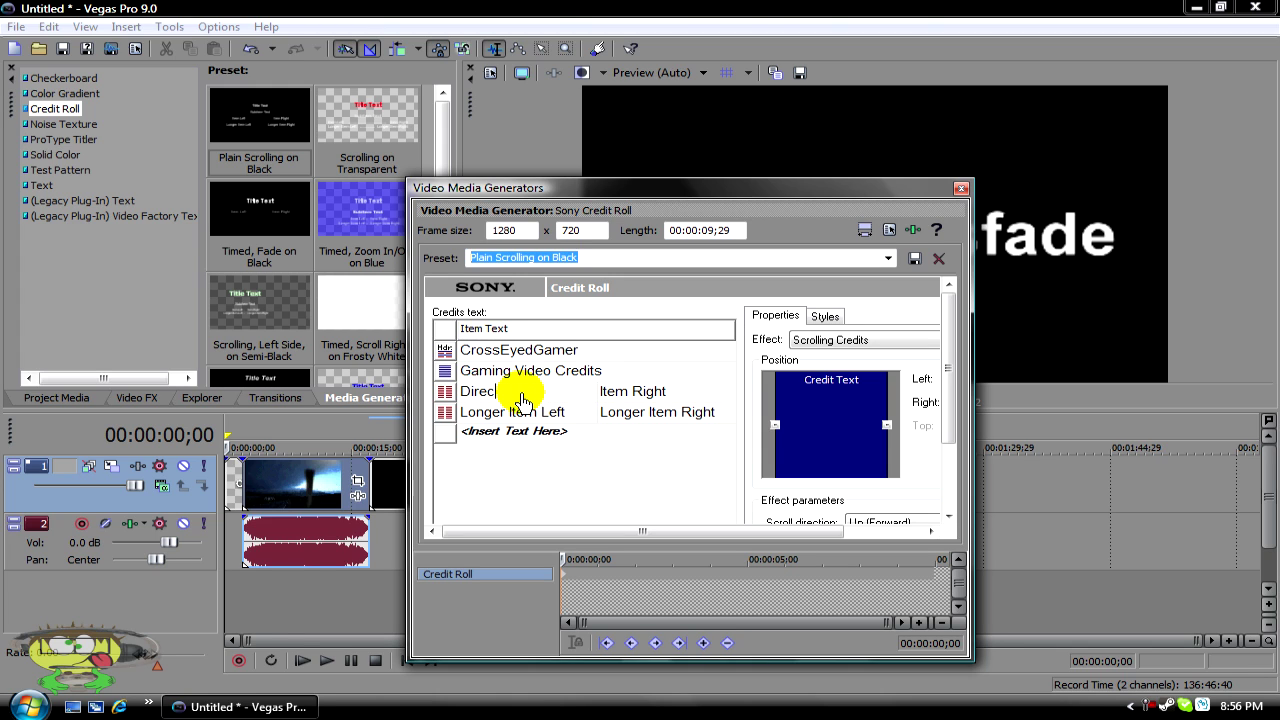
click(649, 402)
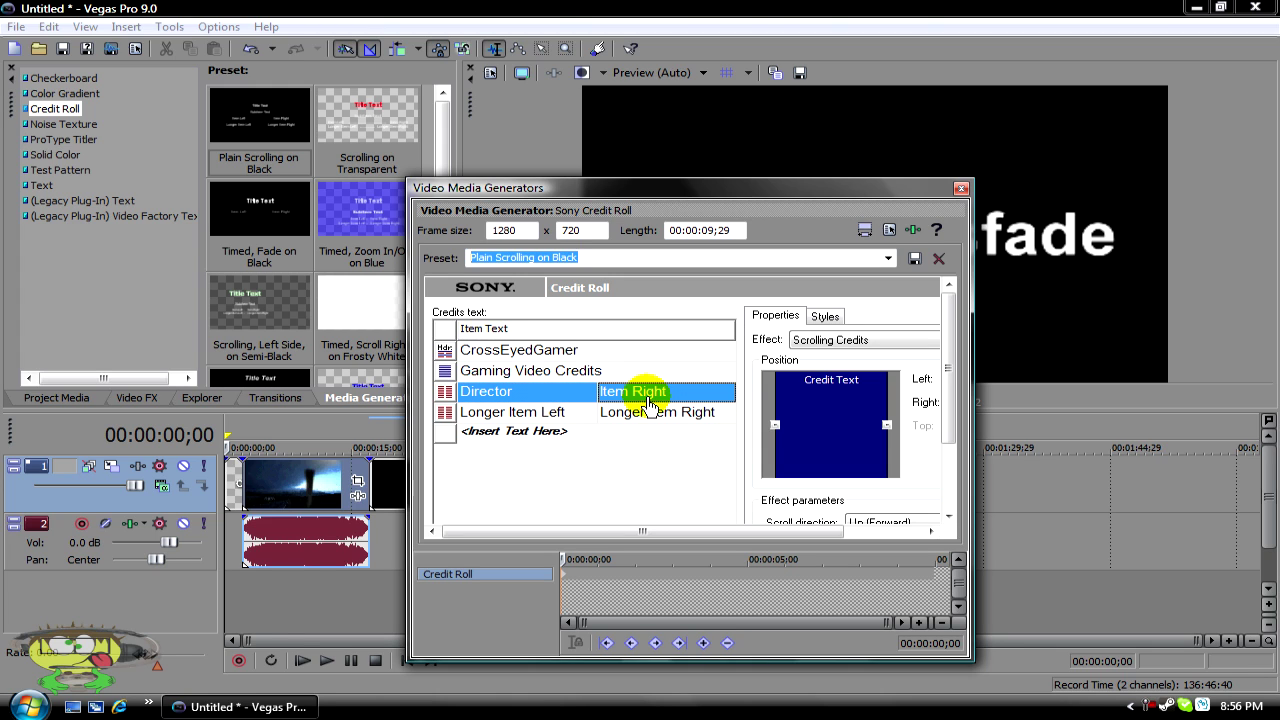
click(664, 401)
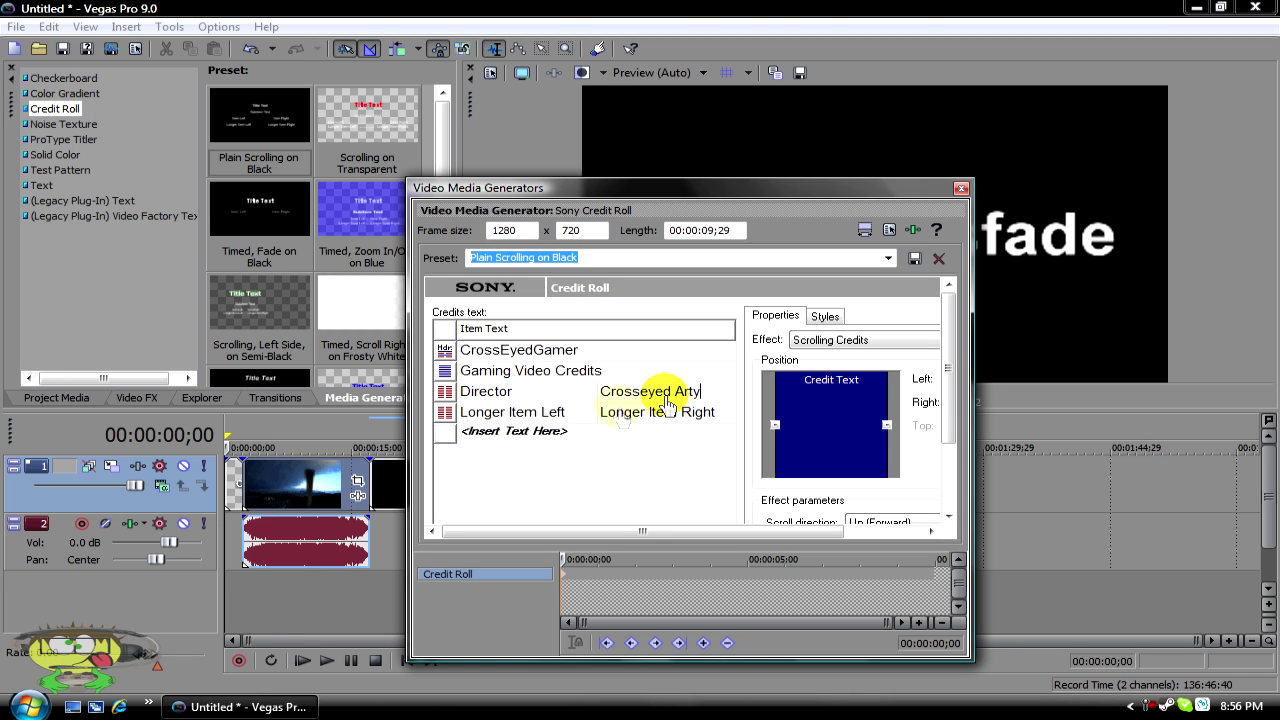
Fill the second two-column credit line with "Whatever" on the left and "is Good!" on the right, and close the generator settings
double_click(548, 412)
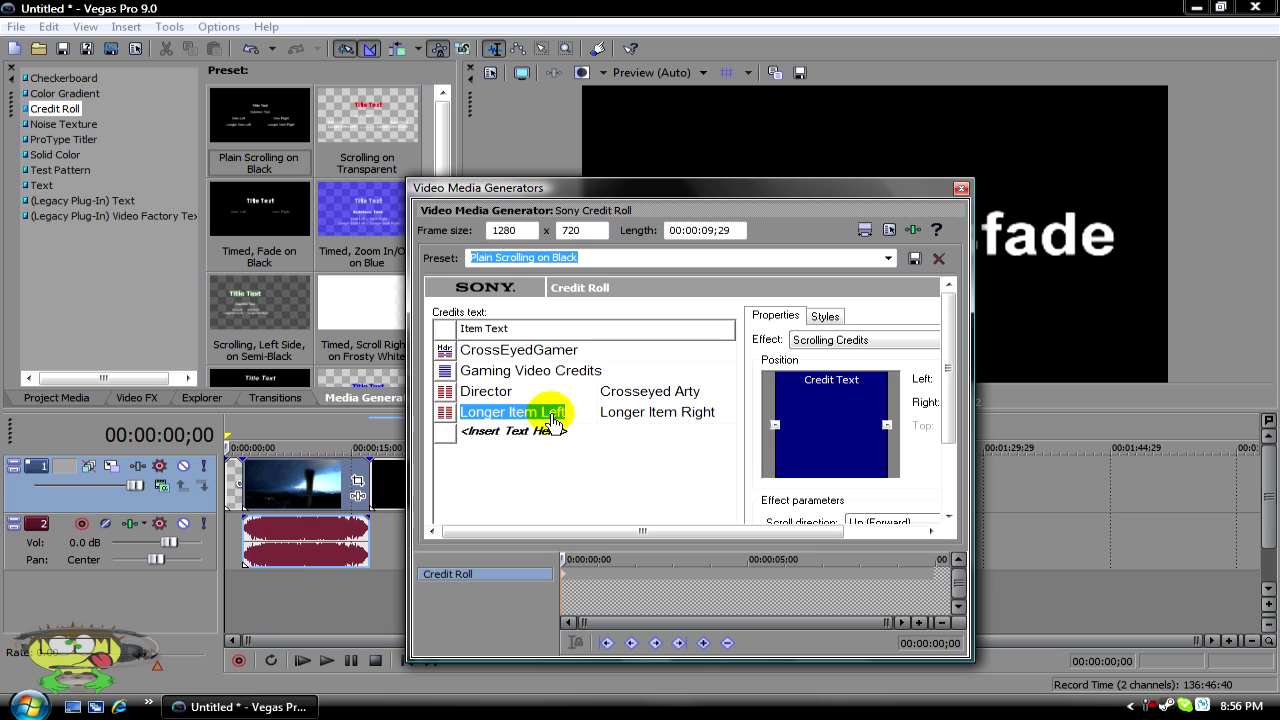
text(Whatever)
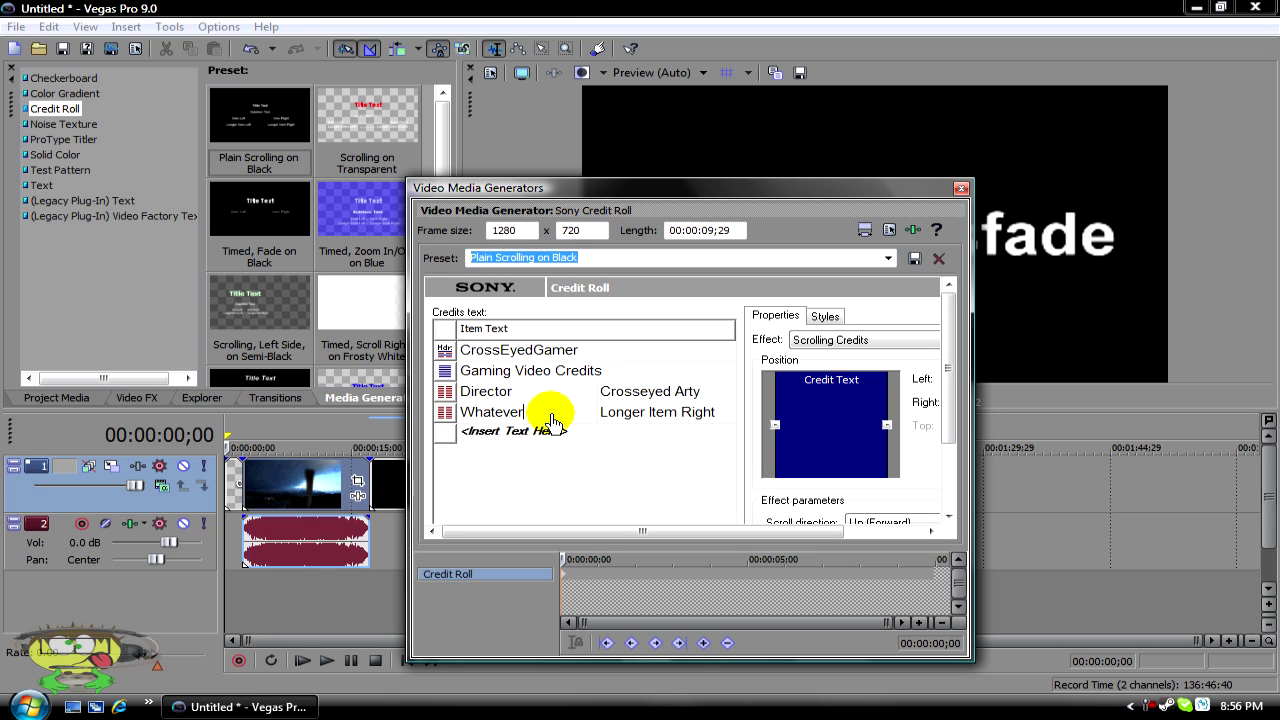
click(648, 423)
click(645, 424)
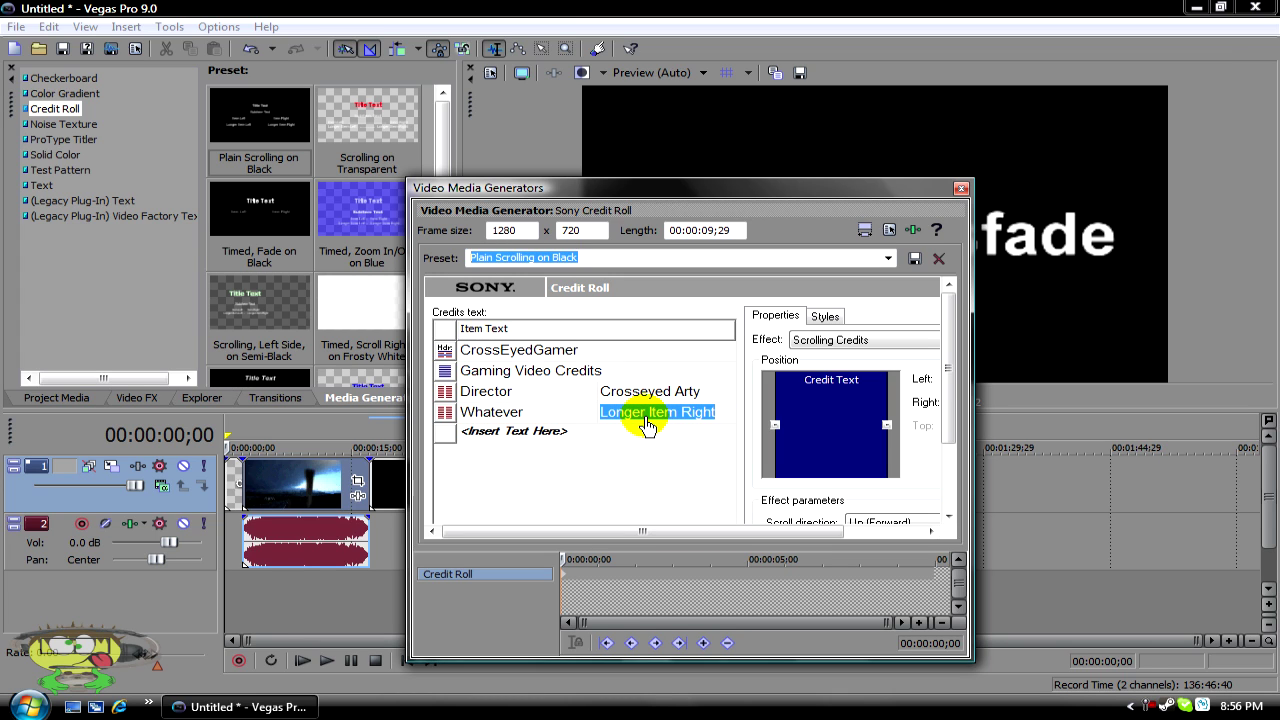
text(is Good!)
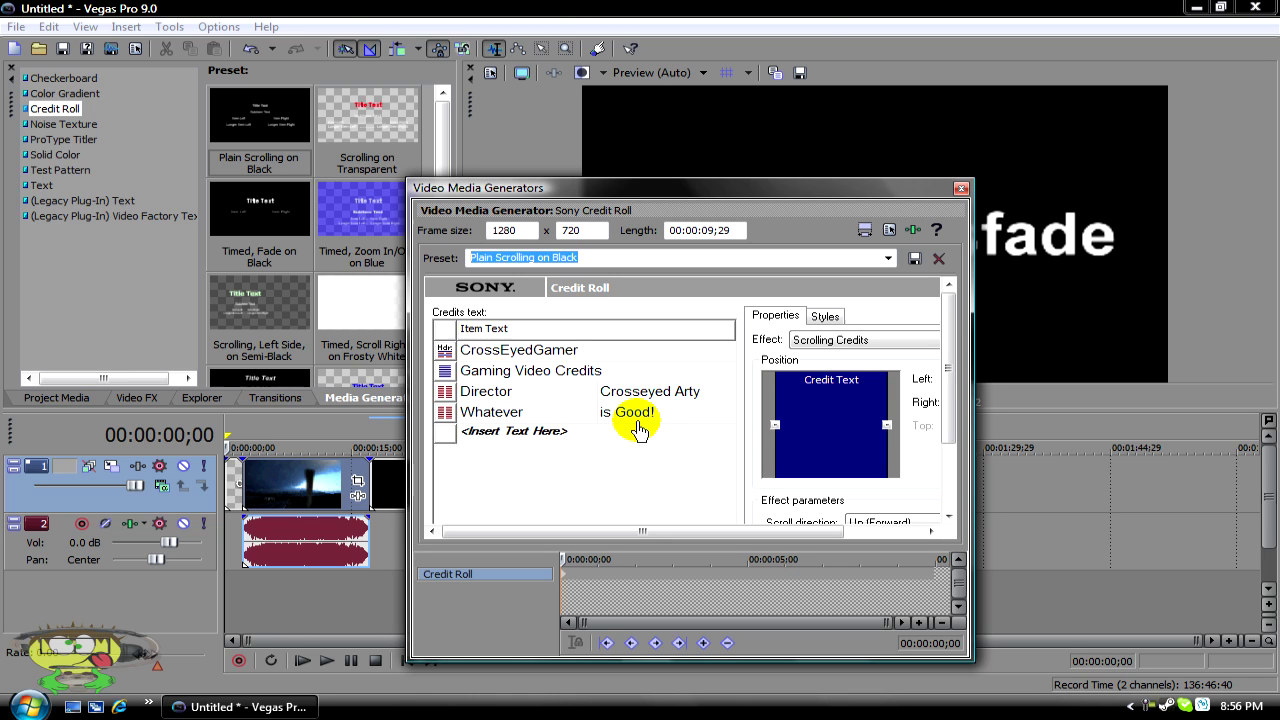
click(563, 431)
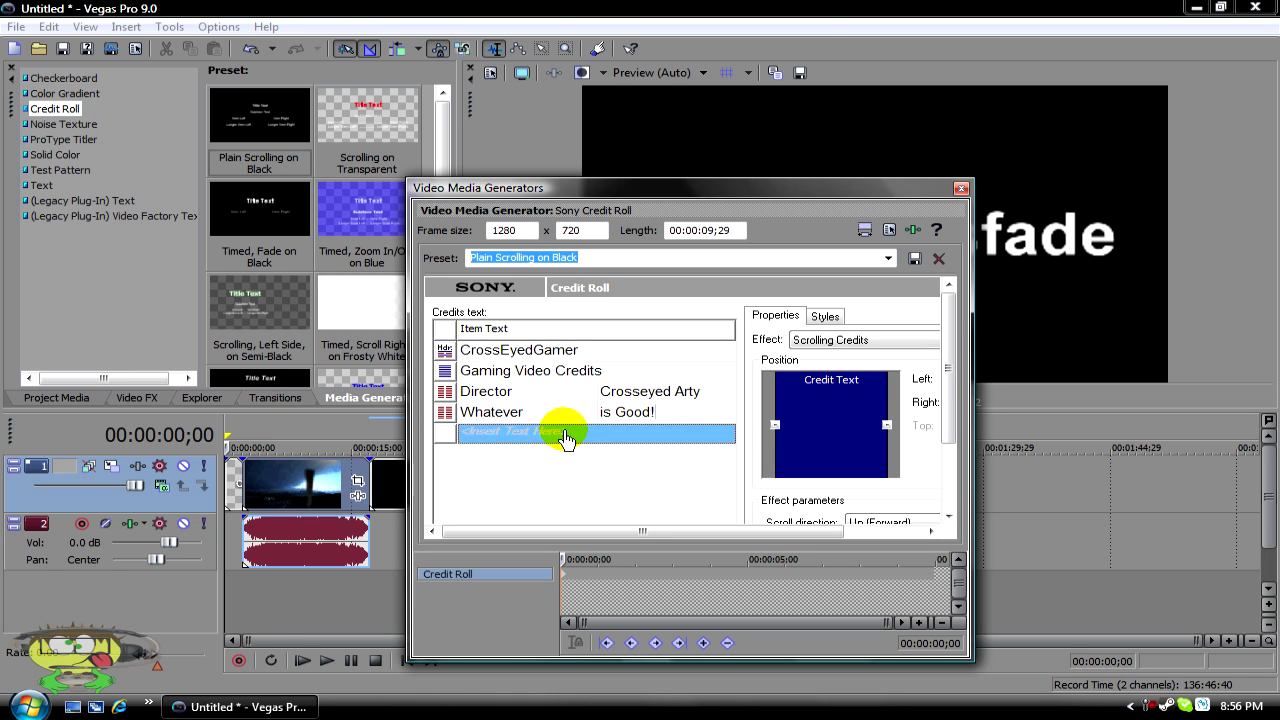
click(961, 189)
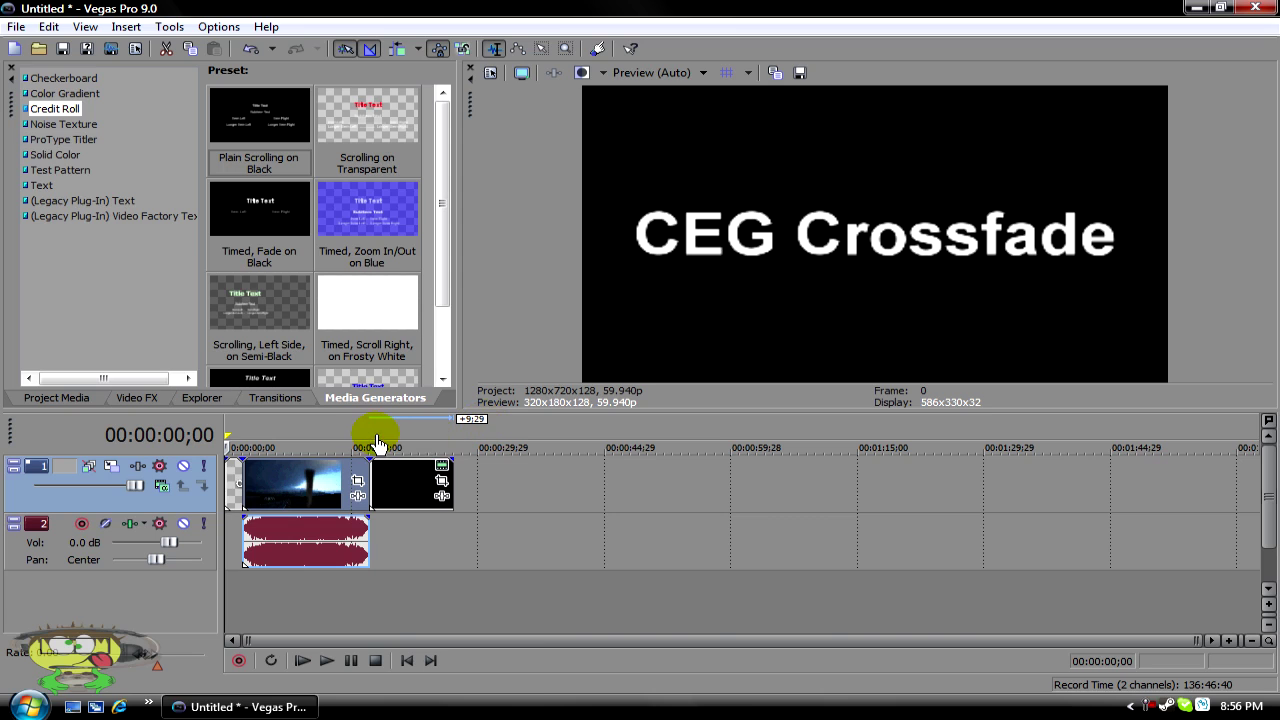
Overlap the credit roll one second onto the end of the tornado clip and play back the crossfade into the credits
click(368, 442)
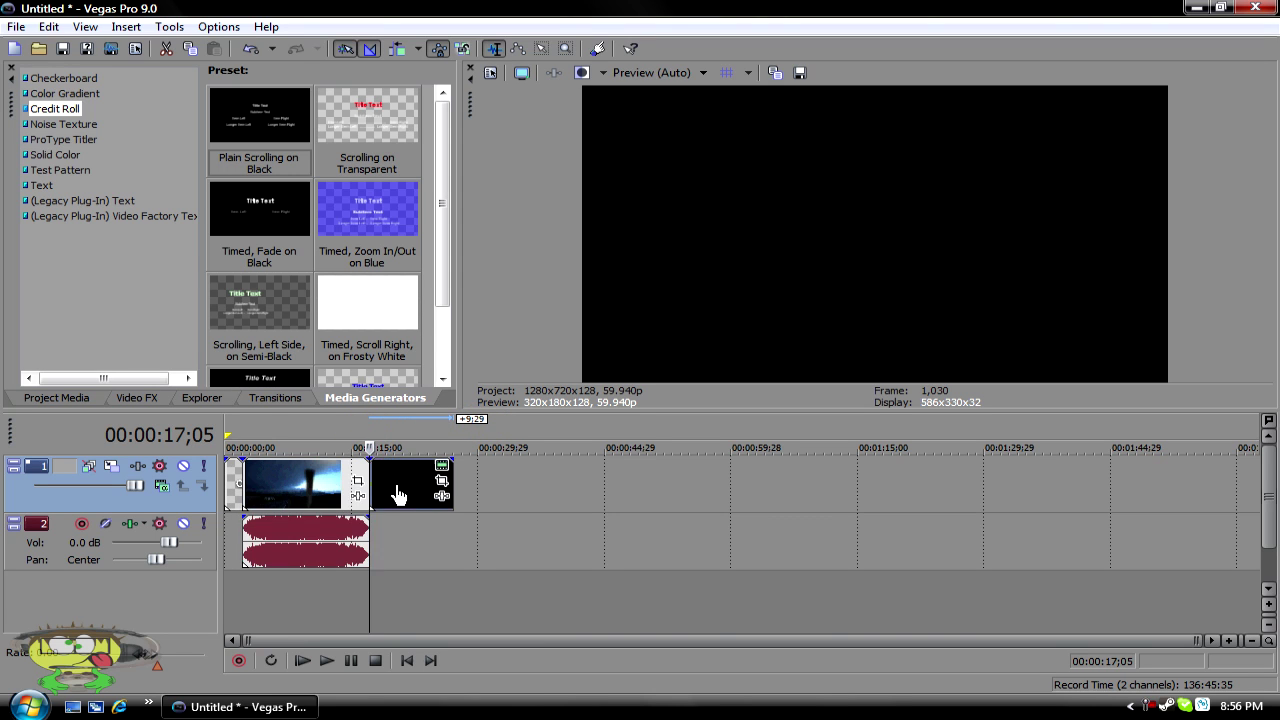
drag(397, 494, 352, 436)
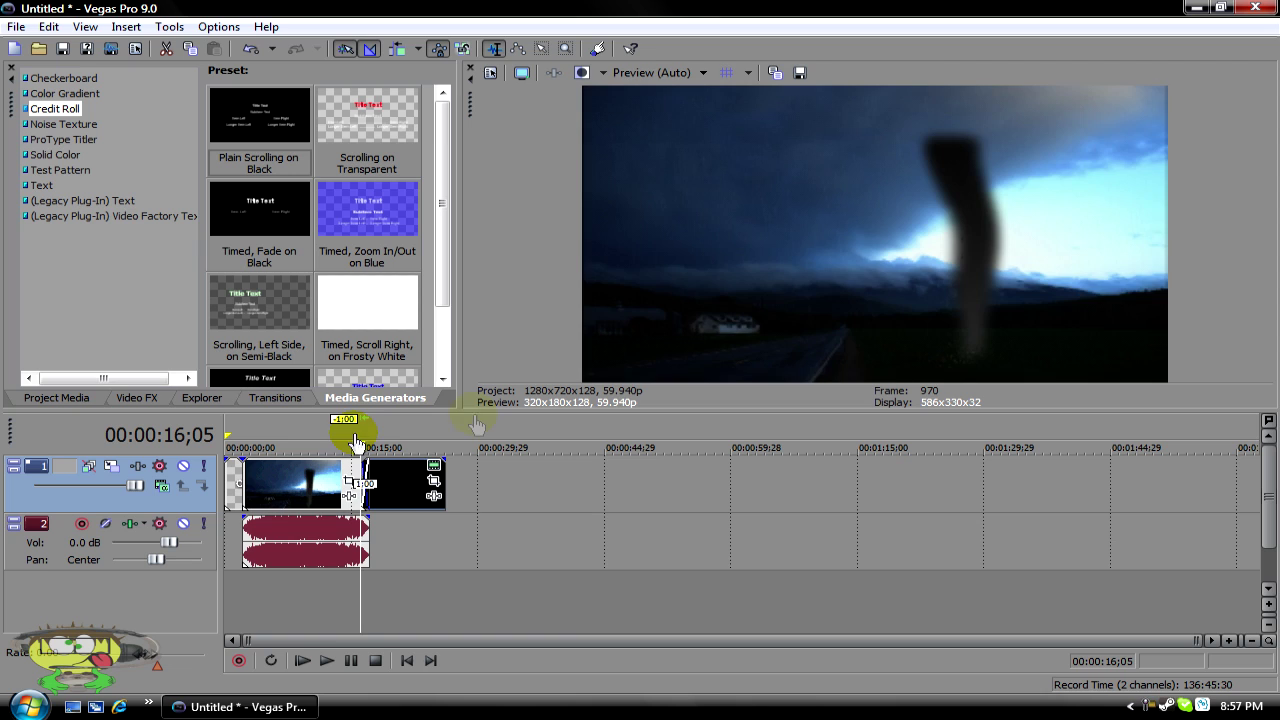
key(space)
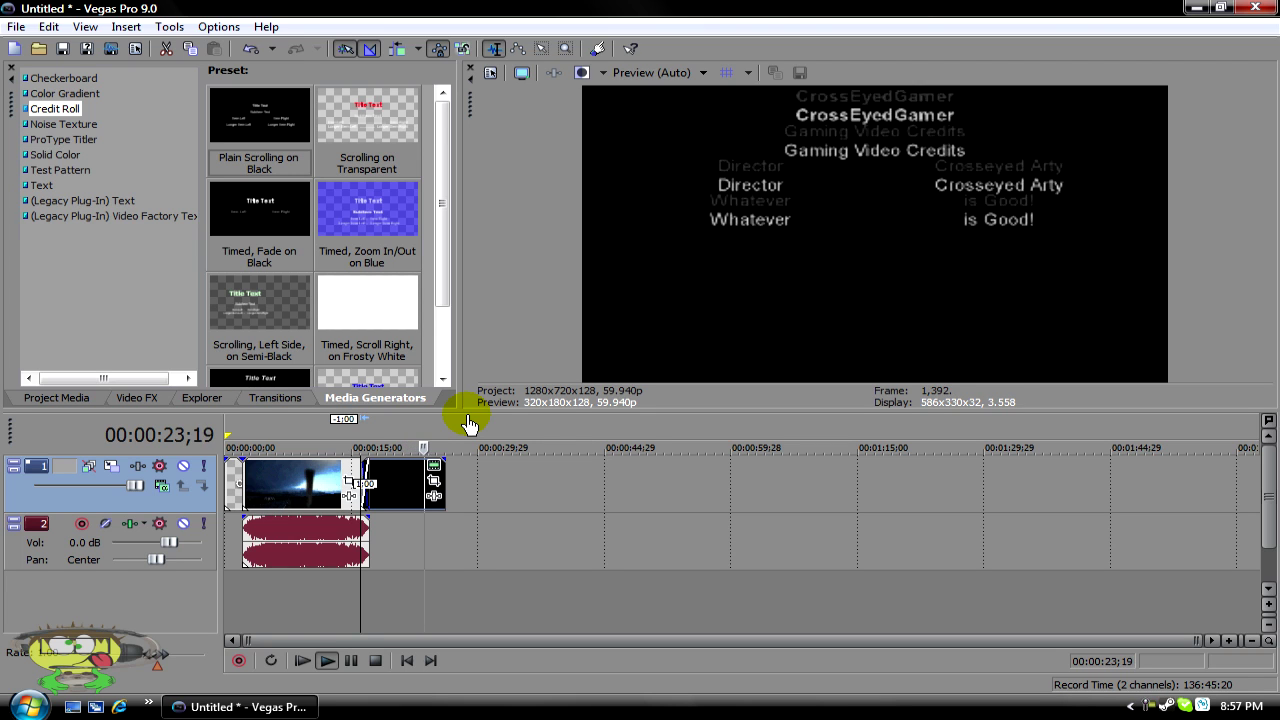
key(space)
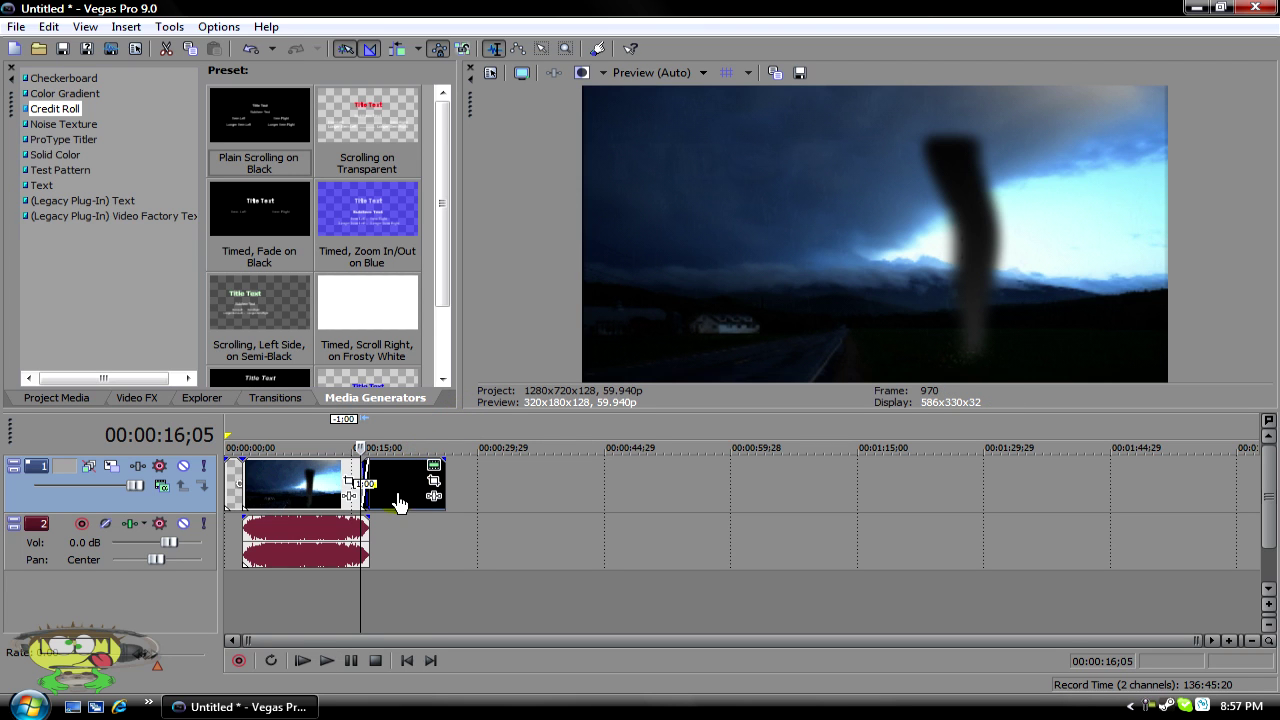
Move the credit roll one second later to remove the overlap, and place the cursor where the tornado clip ends
drag(398, 503, 412, 503)
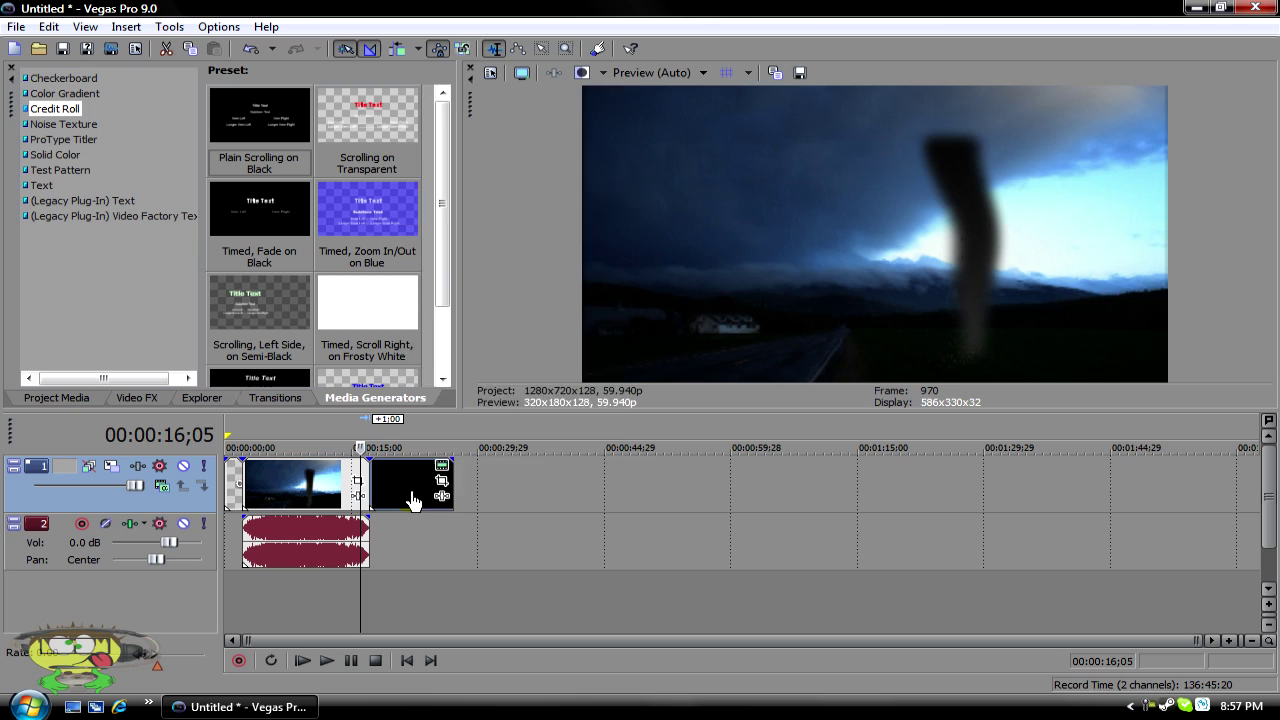
click(600, 500)
click(373, 440)
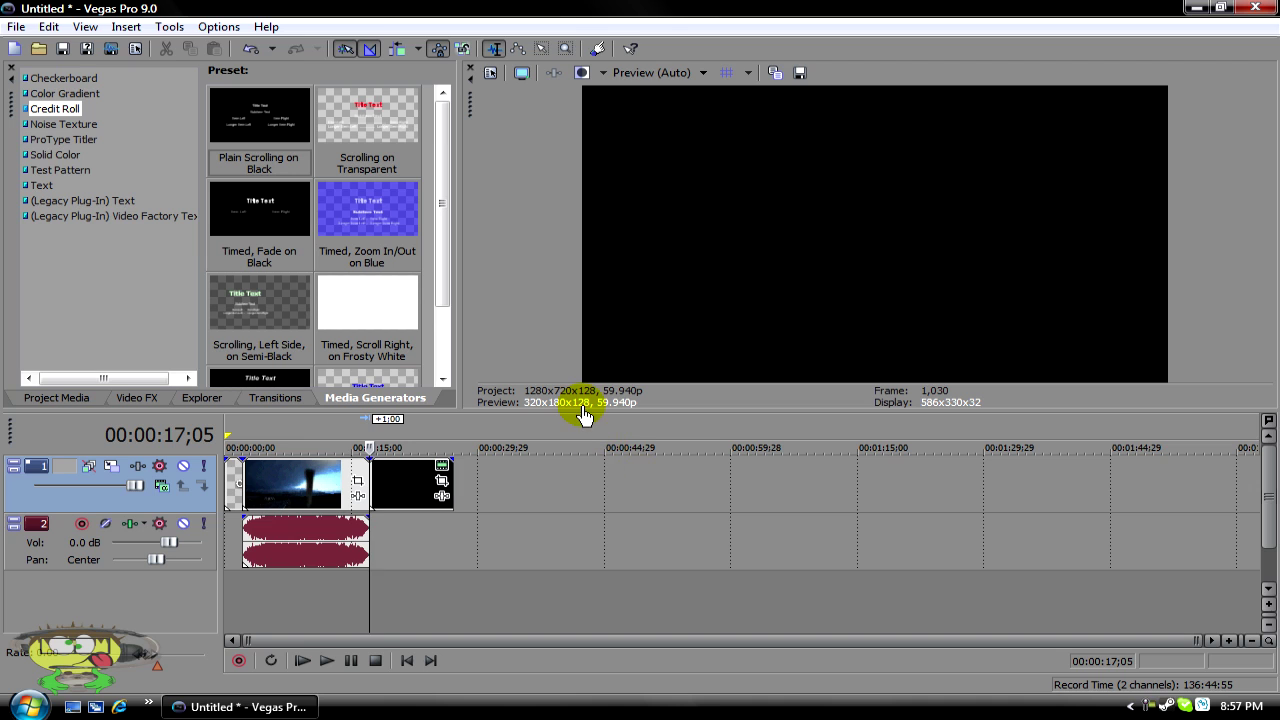
Enlarge the timeline area by shrinking the preview area, narrow the track headers slightly, and show the Video FX presets
drag(582, 412, 591, 280)
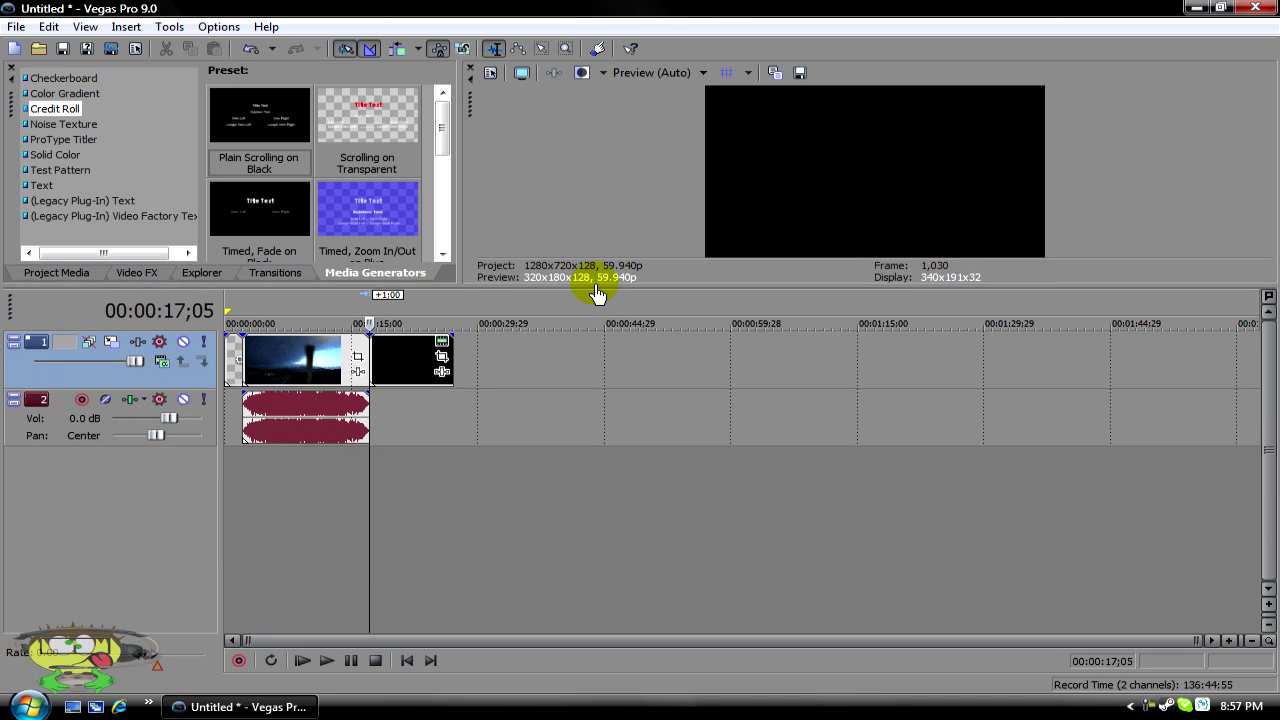
mouse_move(222, 313)
mouse_down()
mouse_move(423, 306)
mouse_move(209, 303)
mouse_move(248, 333)
mouse_move(218, 330)
mouse_up()
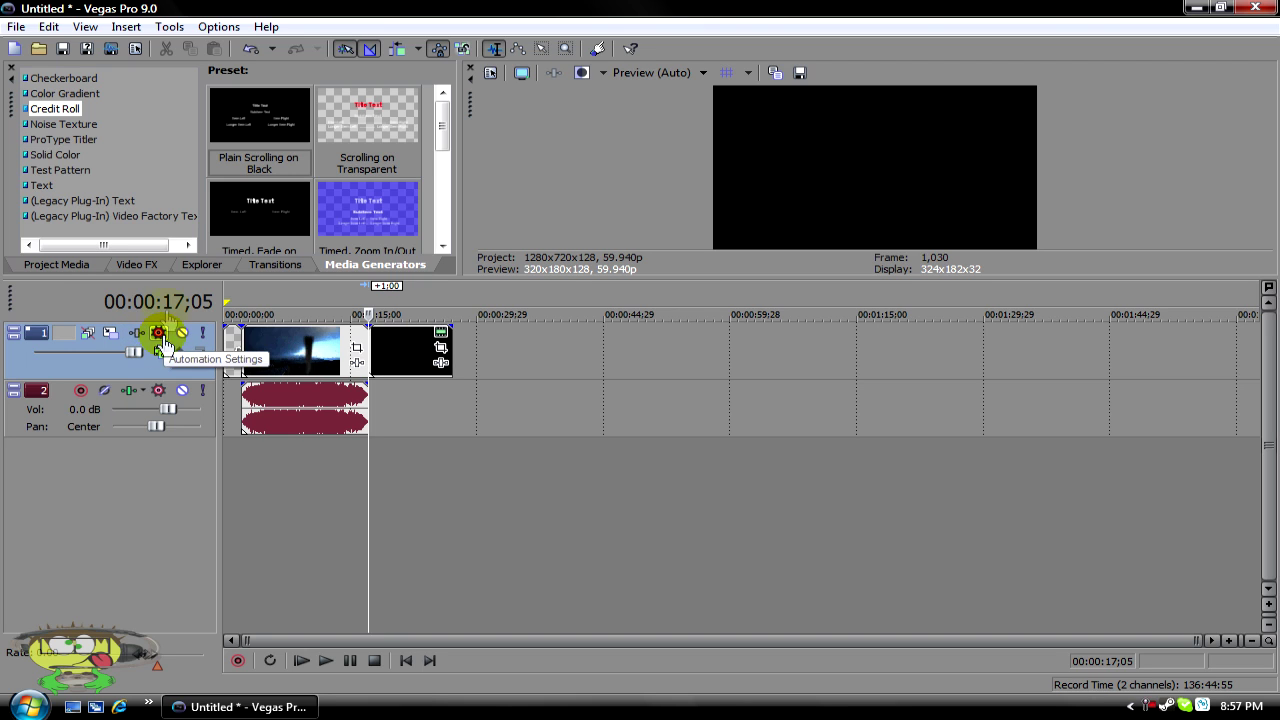
click(142, 264)
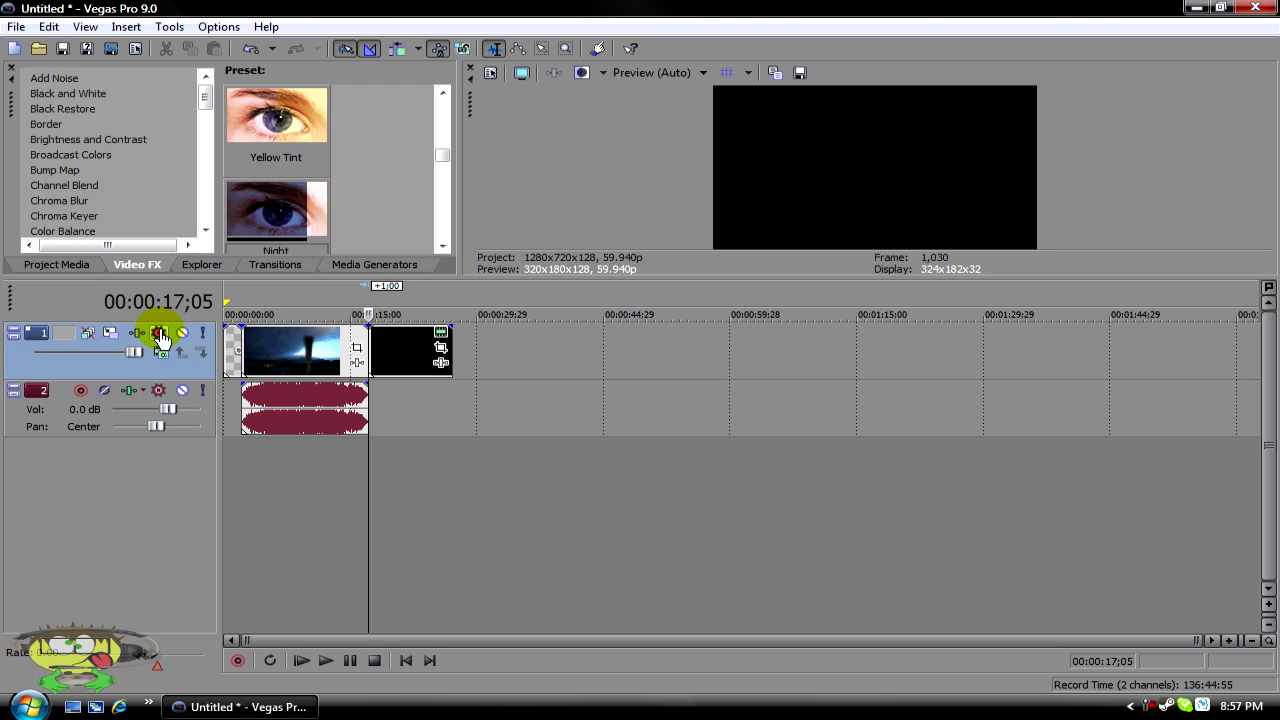
Test the video track's mute by playing the project from the start with it muted, and unmute the track again
click(178, 337)
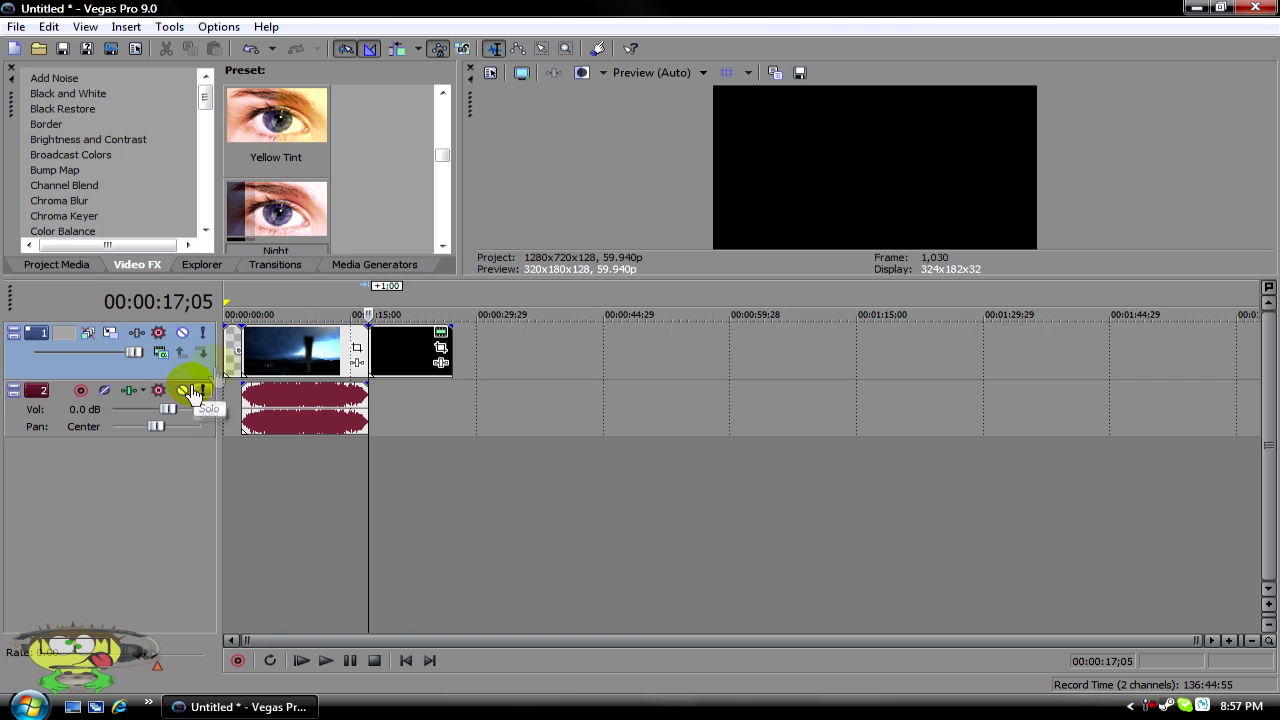
click(184, 337)
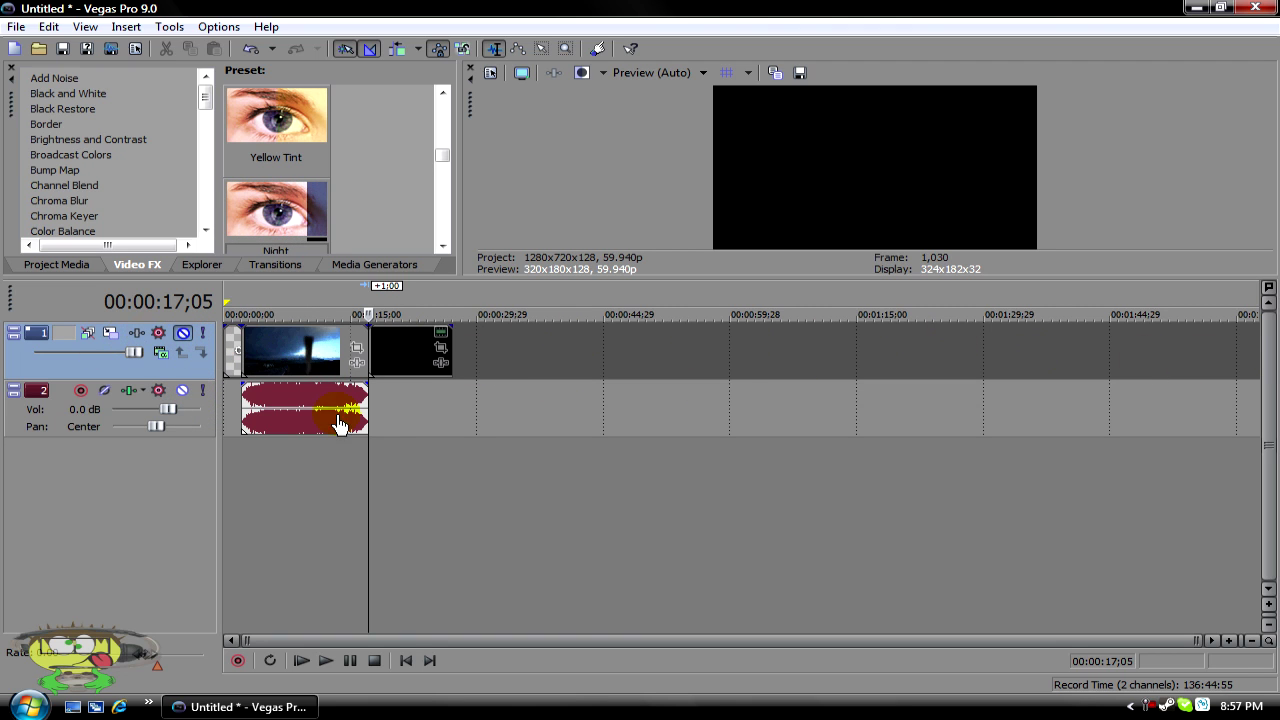
click(406, 660)
click(327, 660)
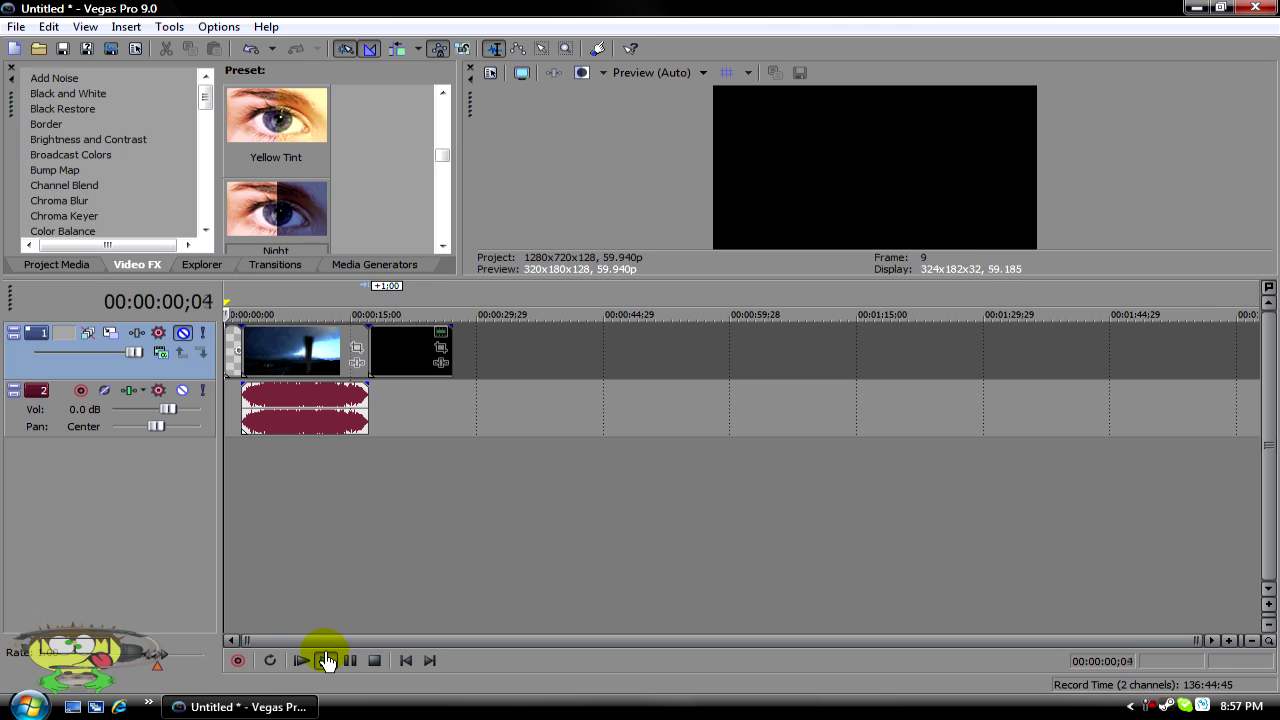
click(406, 660)
click(350, 660)
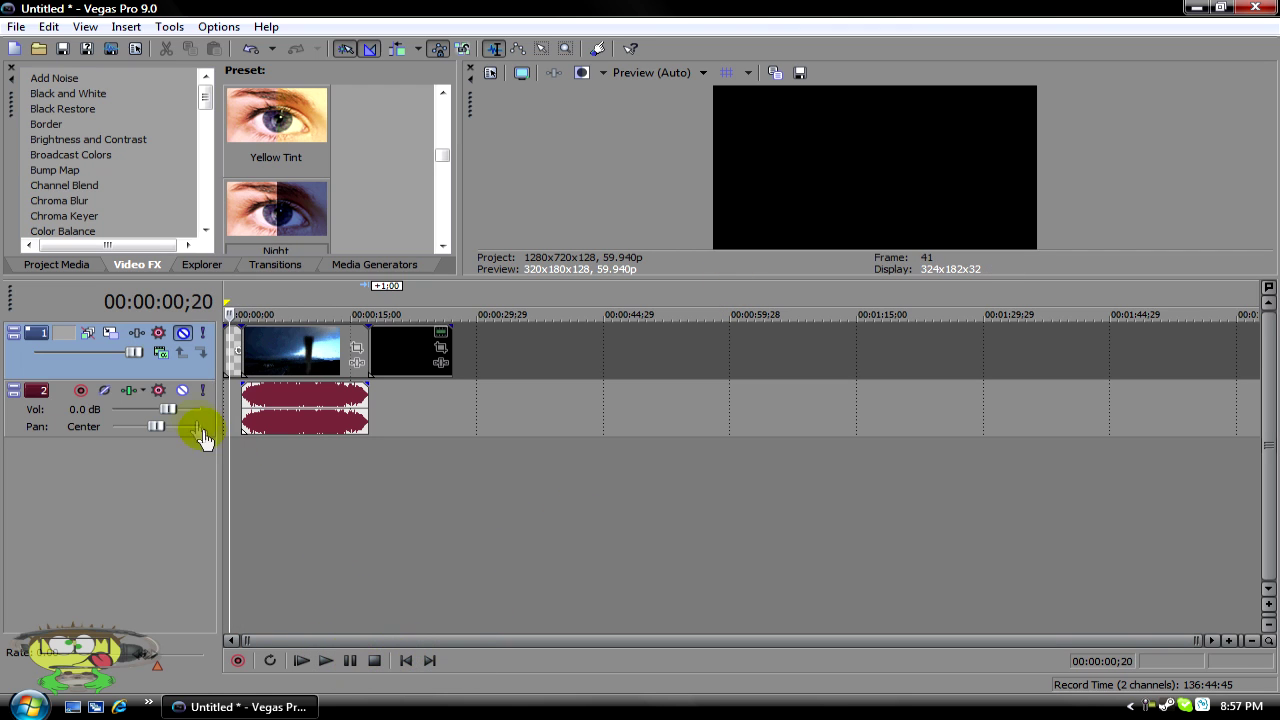
click(182, 334)
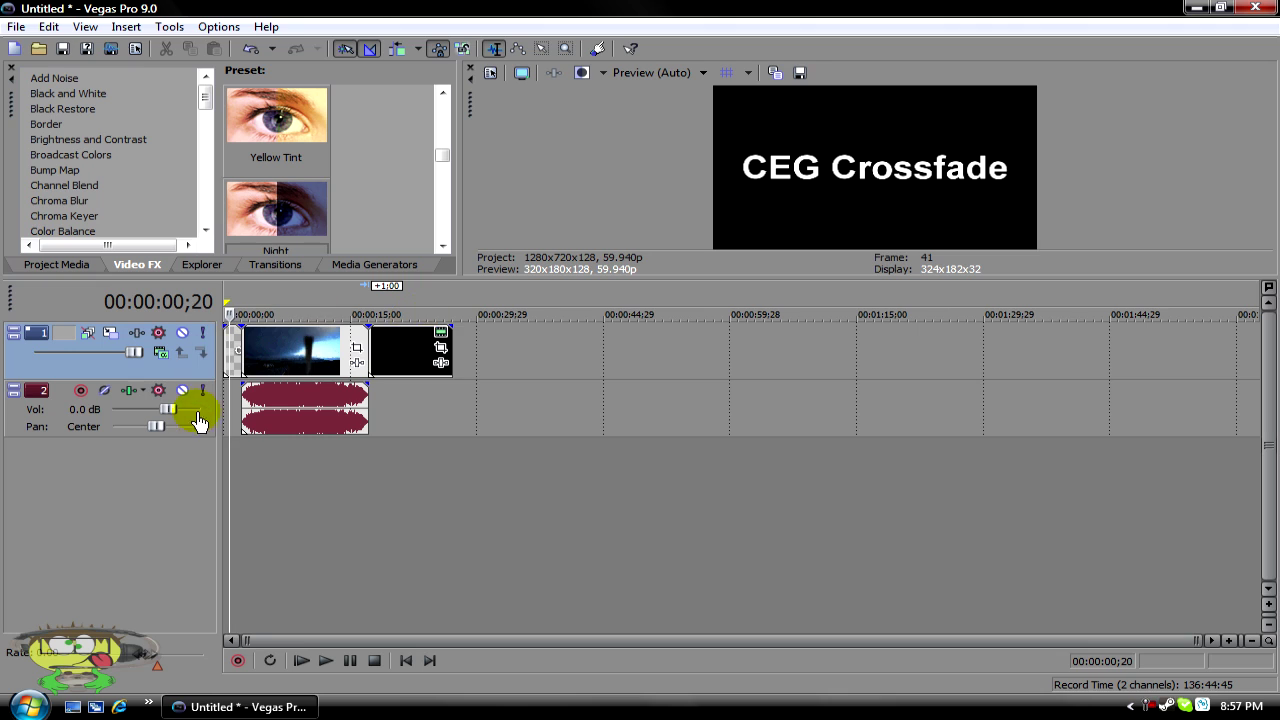
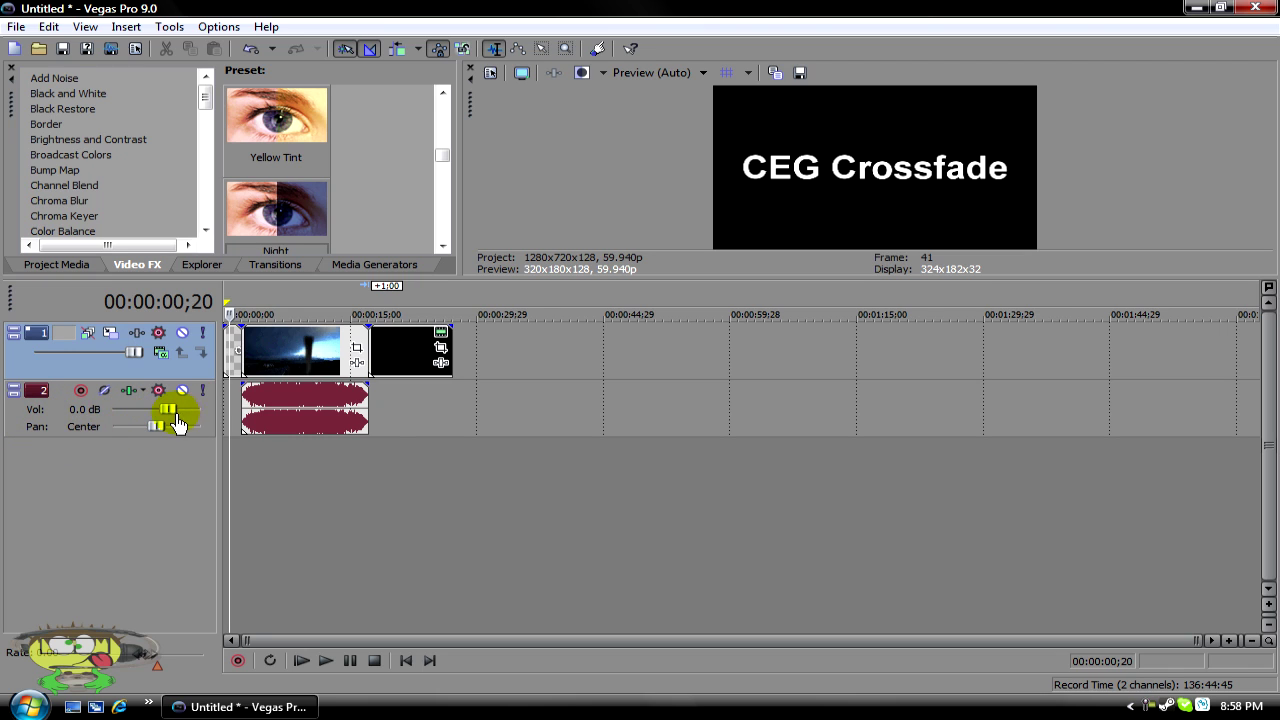
Try lowering the video track's level to 43% and return it to 100%
click(302, 399)
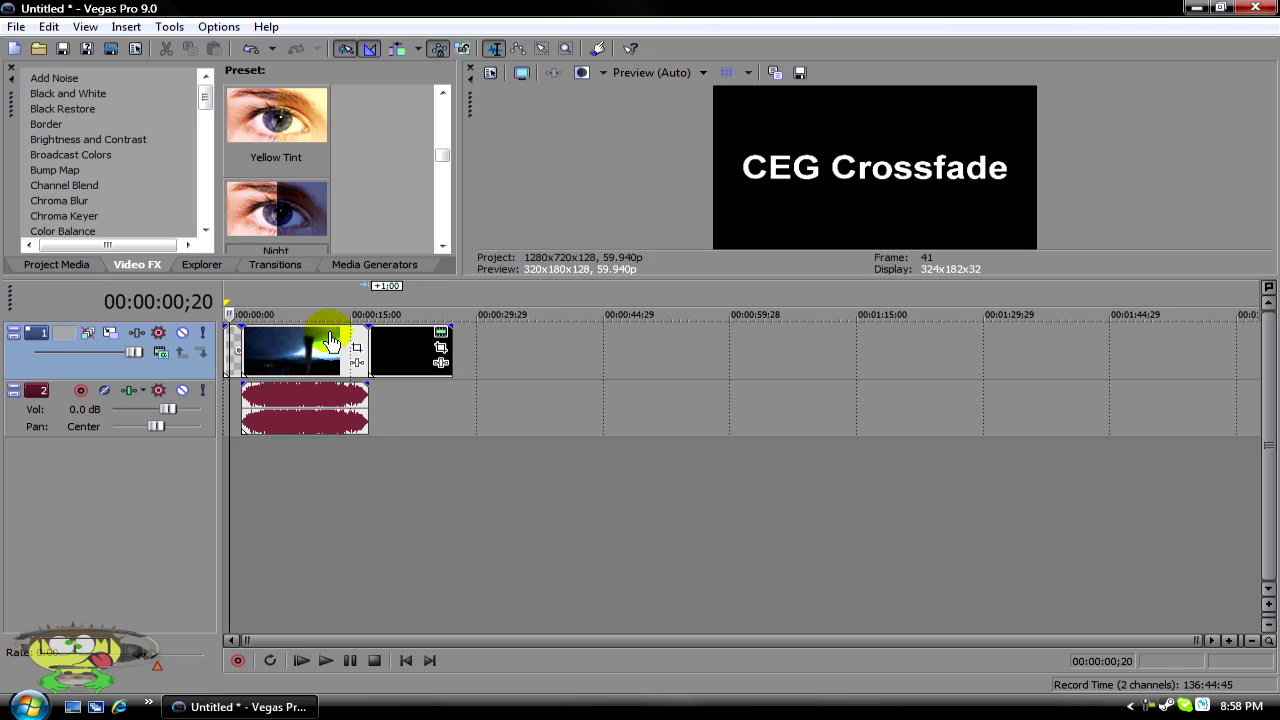
mouse_move(130, 352)
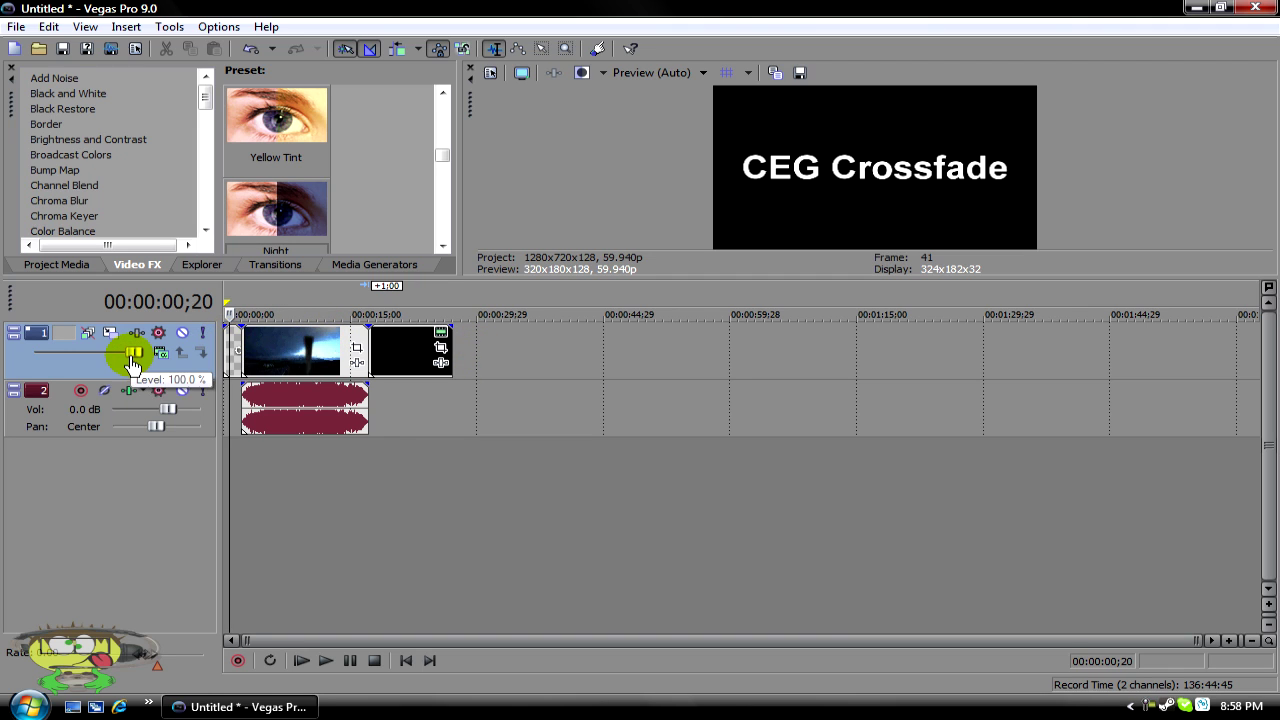
drag(132, 355, 79, 365)
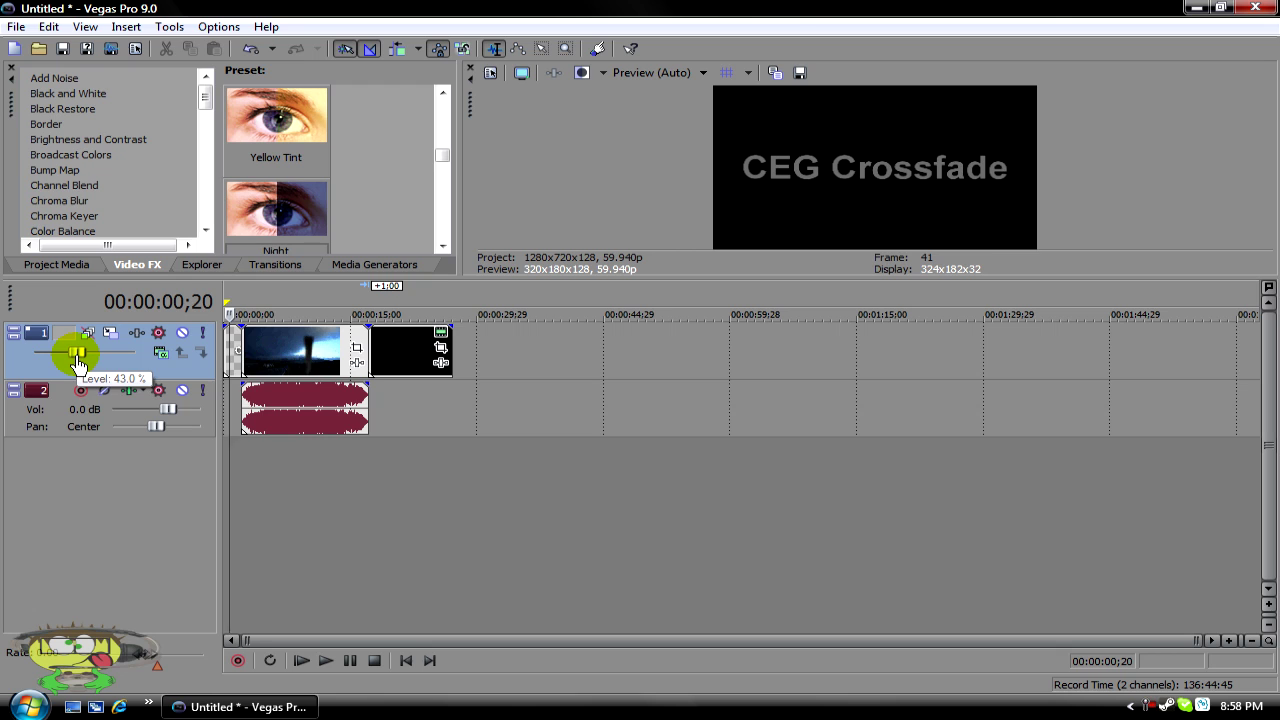
drag(79, 365, 150, 347)
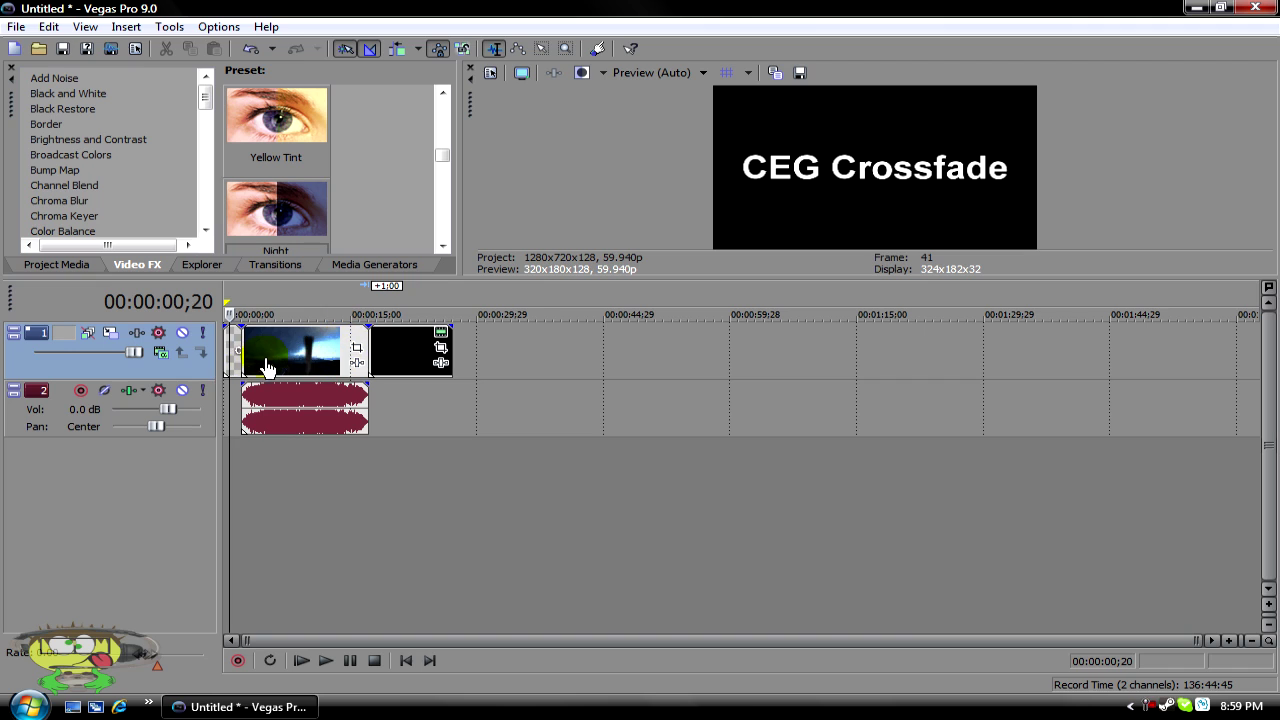
click(289, 366)
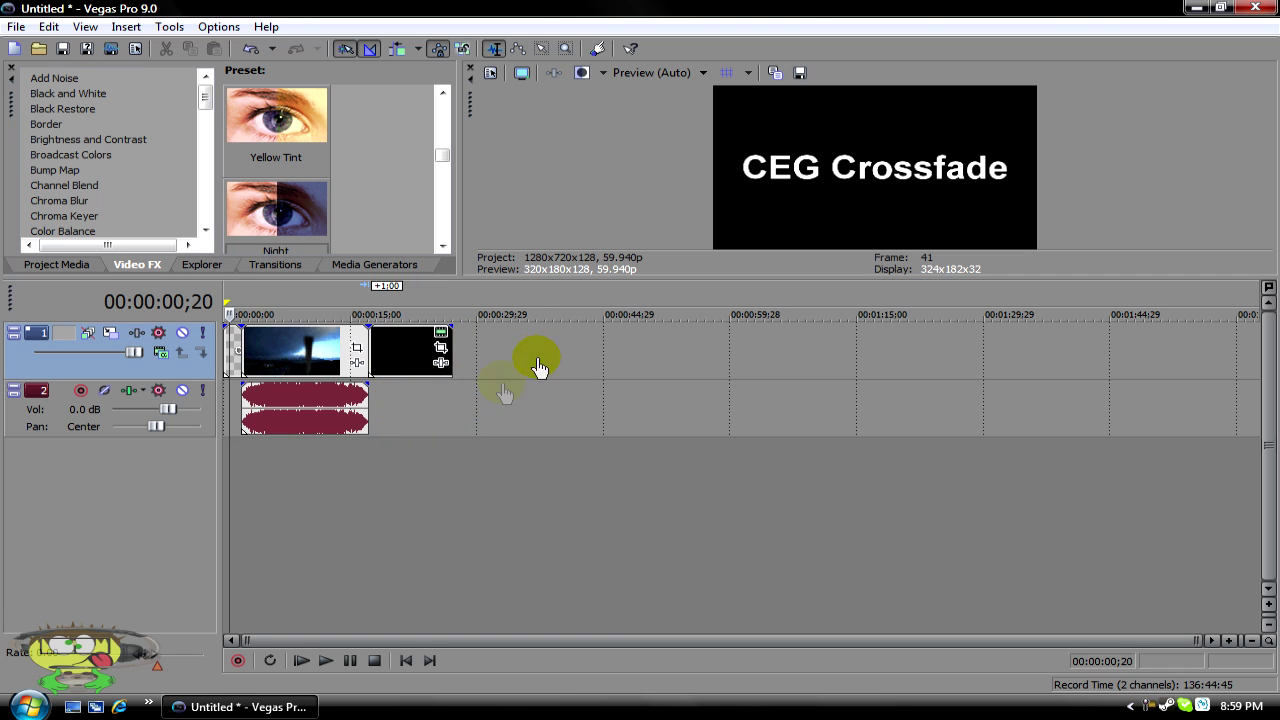
Insert a Volume envelope on the audio track
right_click(420, 415)
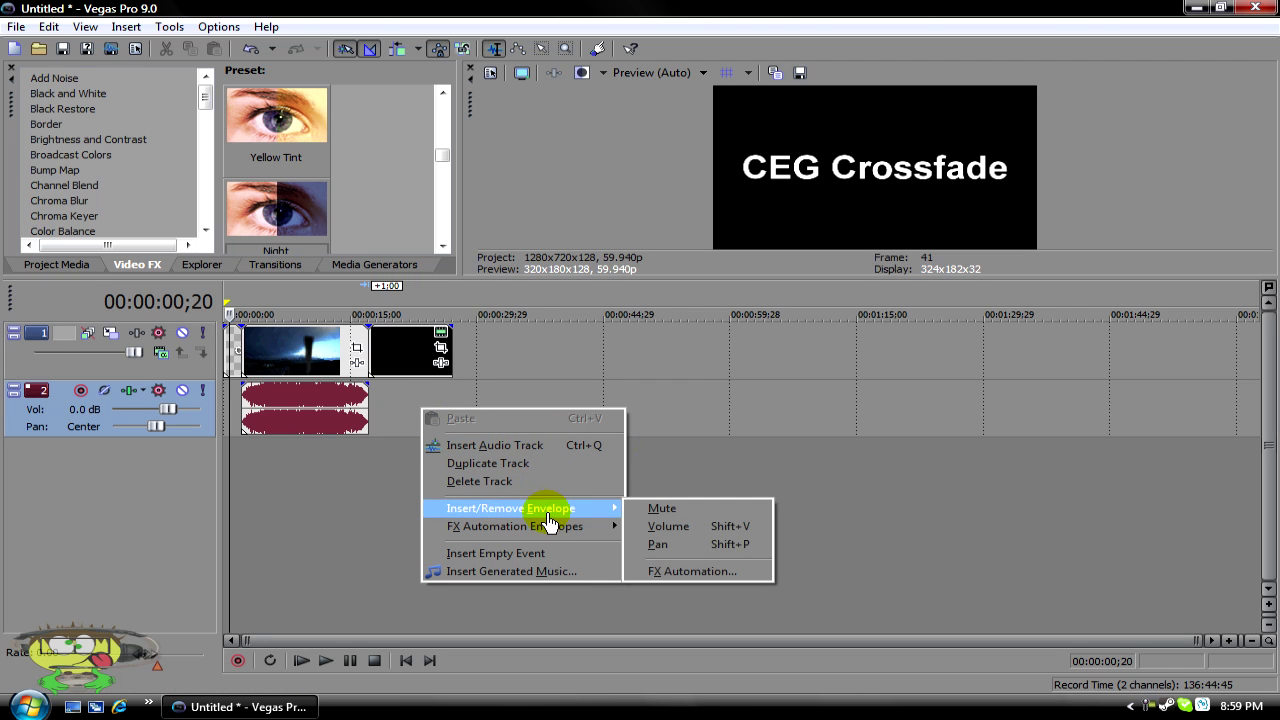
mouse_move(547, 514)
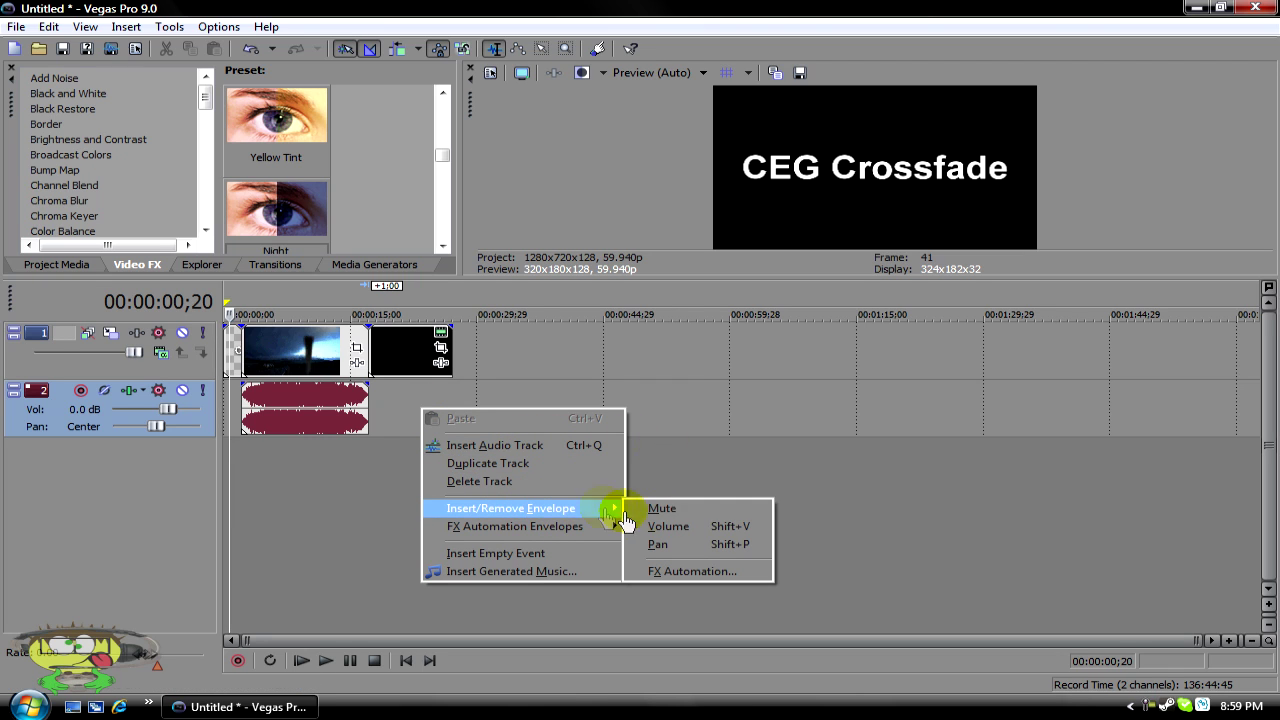
click(692, 530)
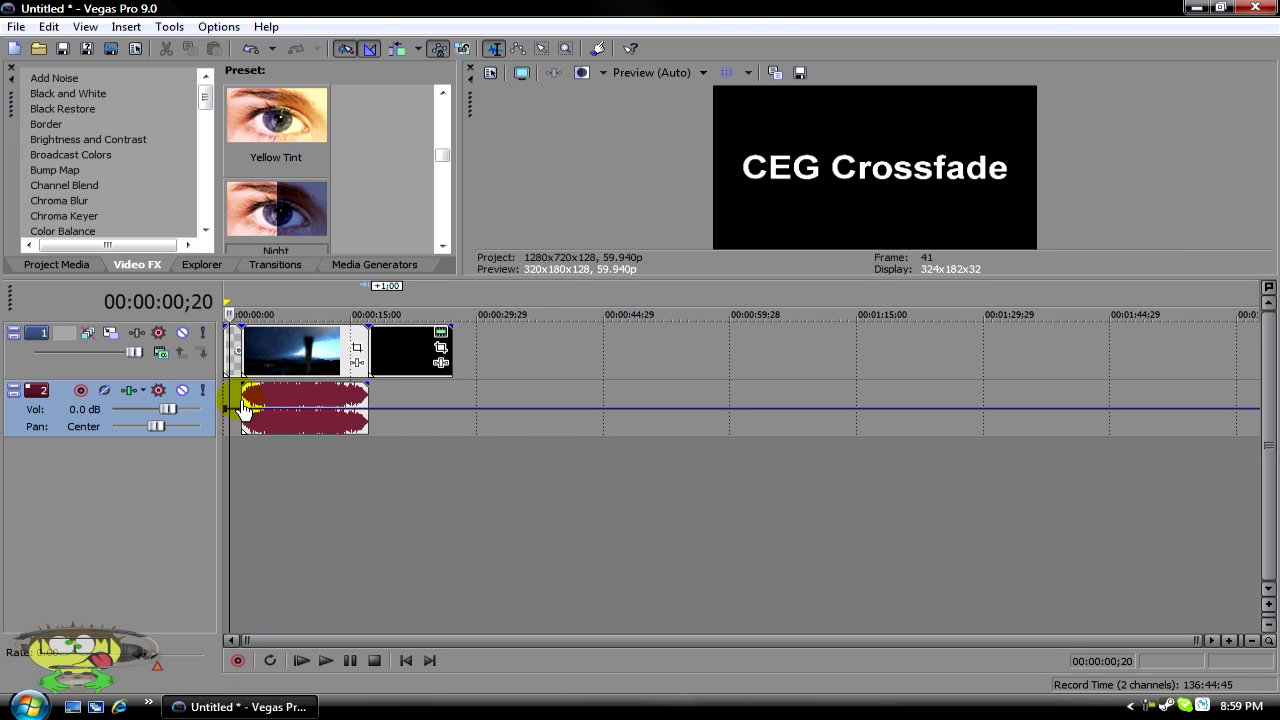
Add volume envelope points at 00:00:01;02 and 00:00:17;24 on the audio track and raise the segment between them slightly above the starting level
scroll(290, 292, up, 3)
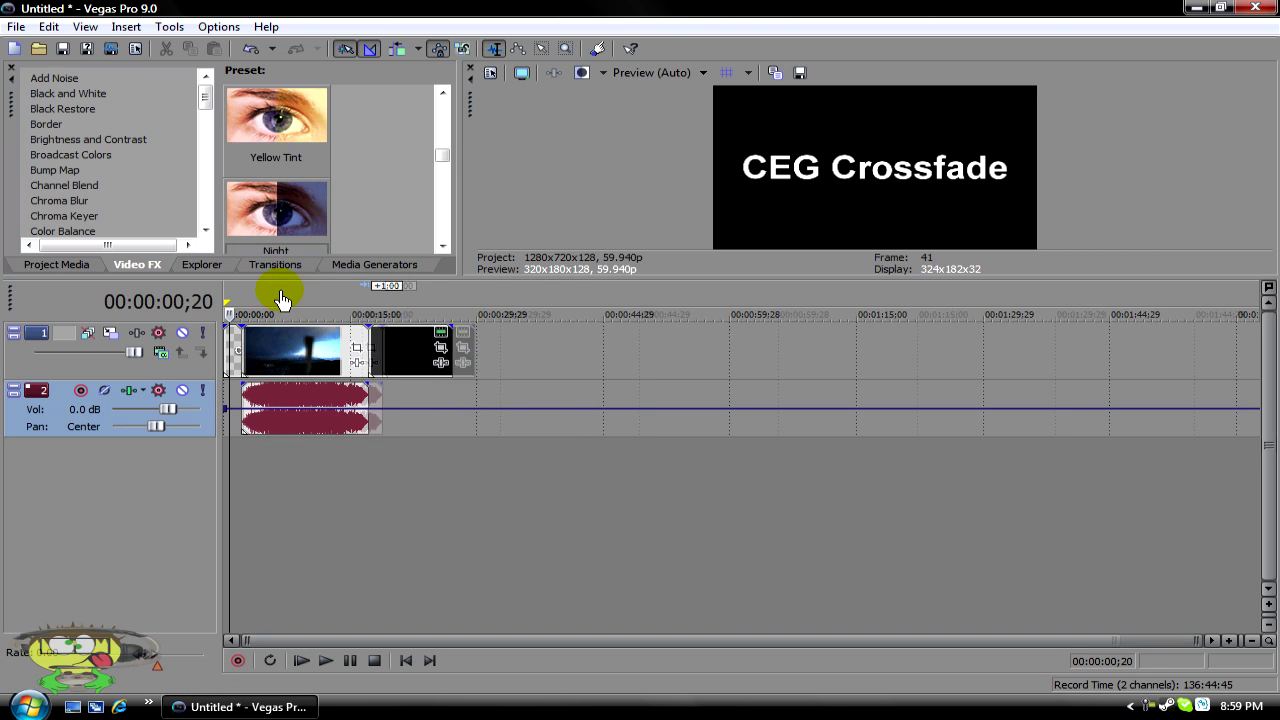
scroll(677, 414, down, 2)
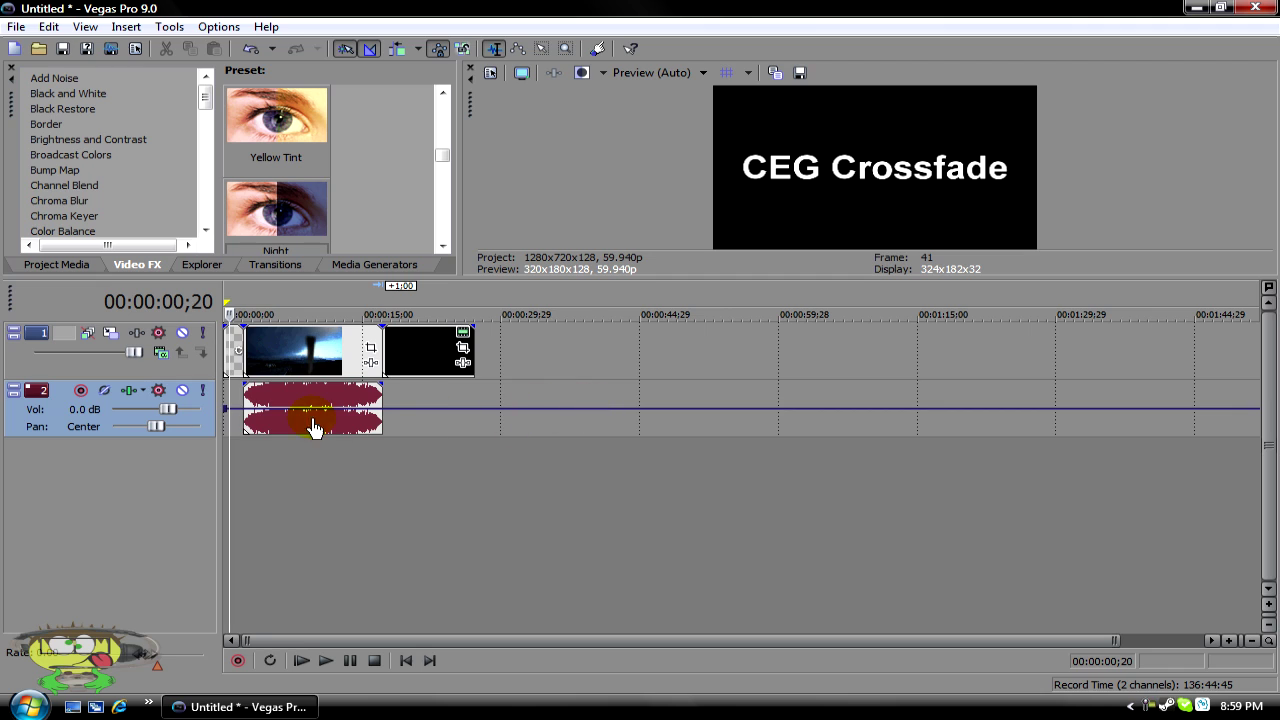
click(234, 414)
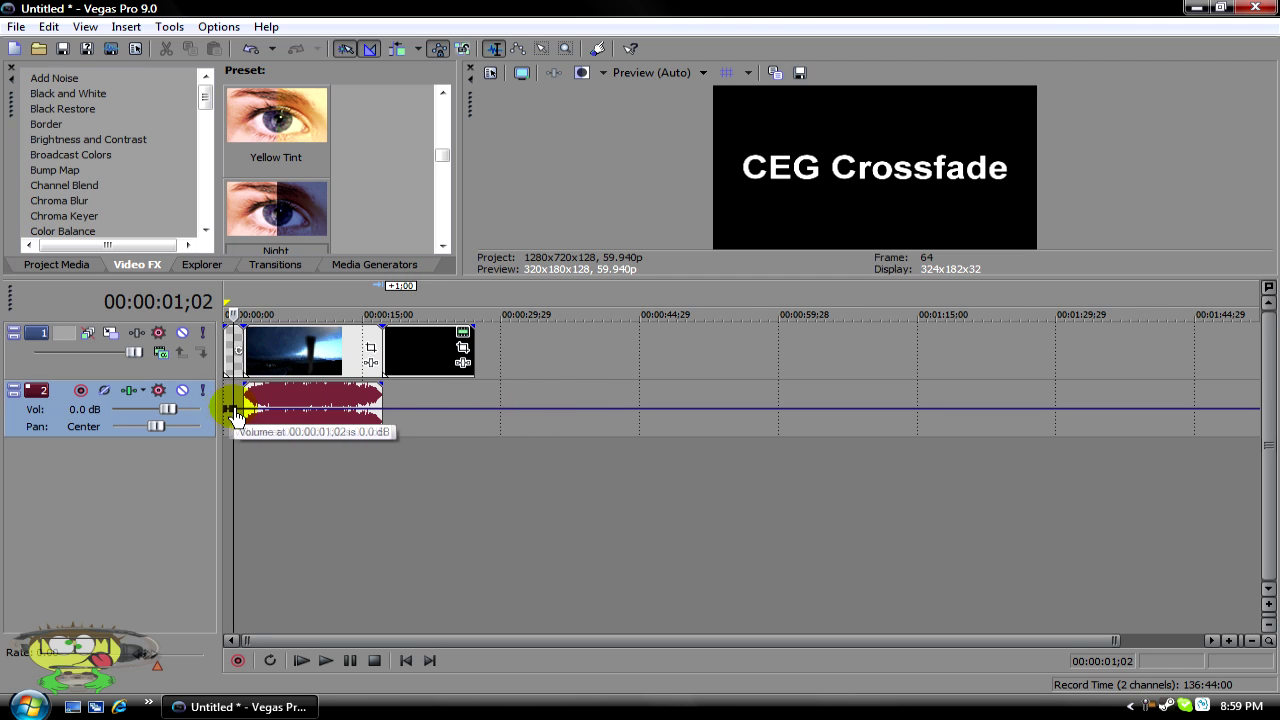
click(389, 414)
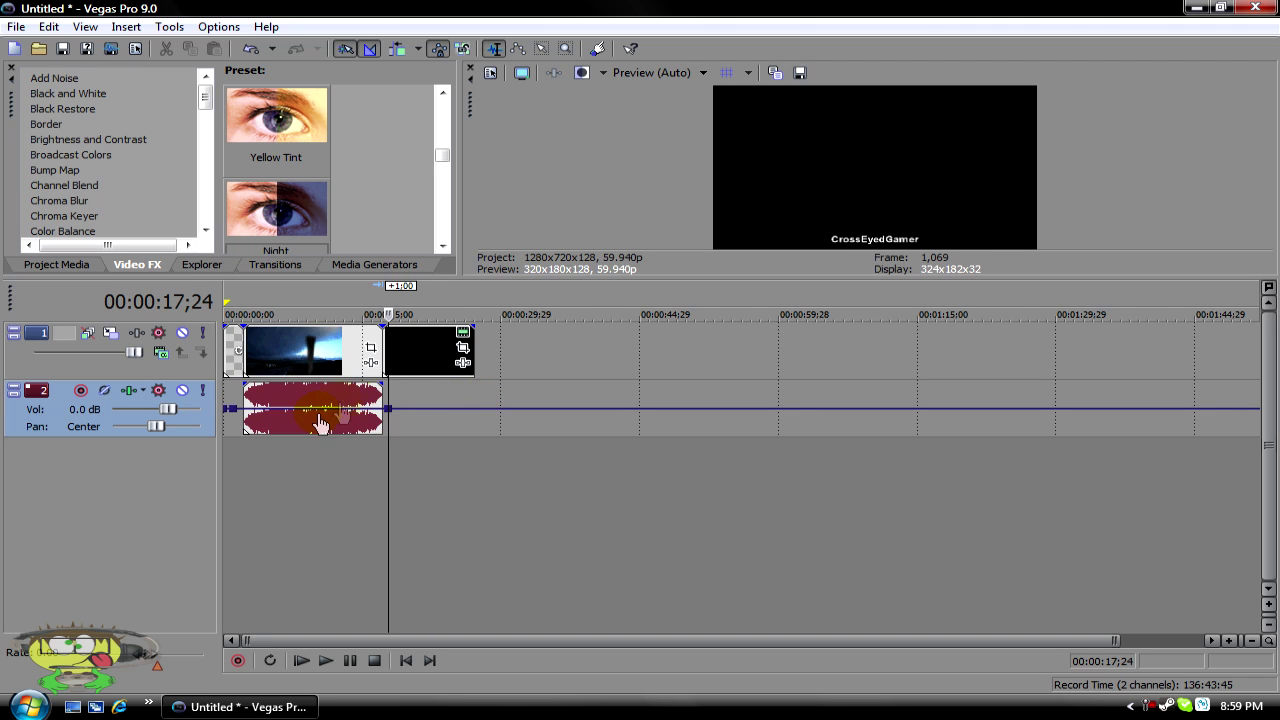
drag(320, 414, 323, 390)
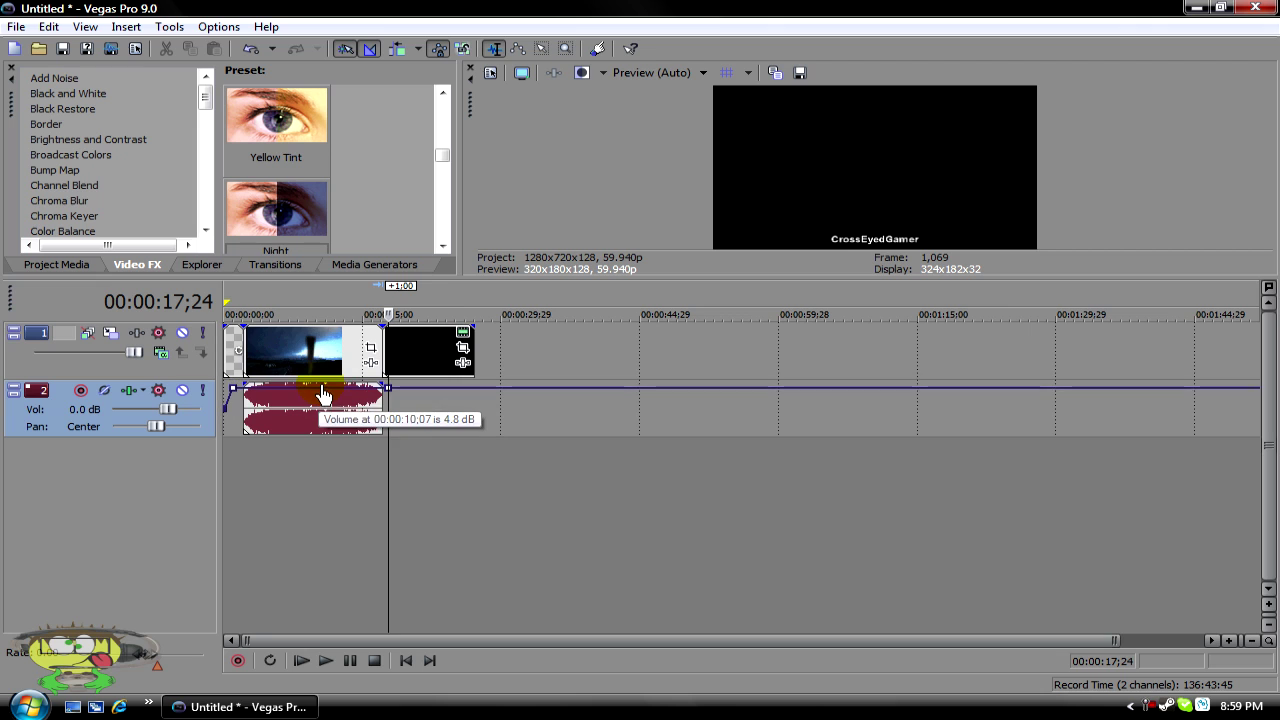
mouse_move(323, 390)
mouse_down()
mouse_move(327, 435)
mouse_move(329, 400)
mouse_up()
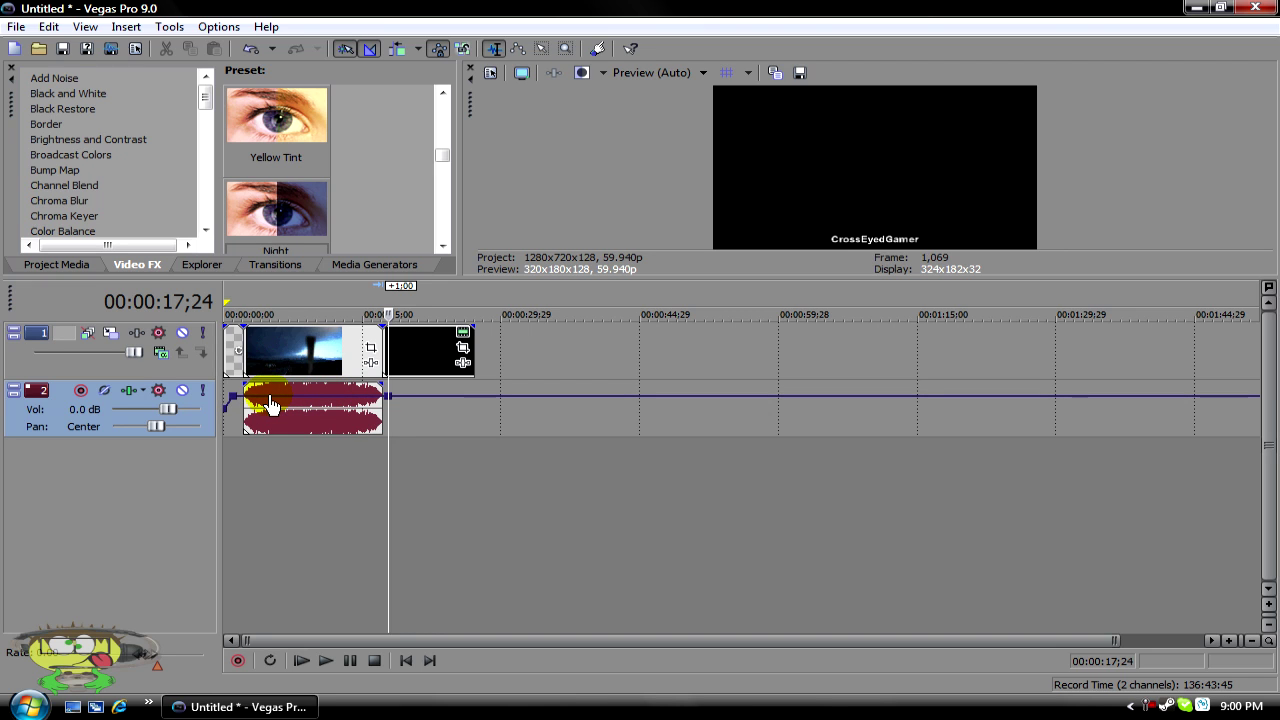
Add two inner volume envelope points, one at 00:00:12;12, and try lowering the segment between them, returning it to its previous level
click(340, 404)
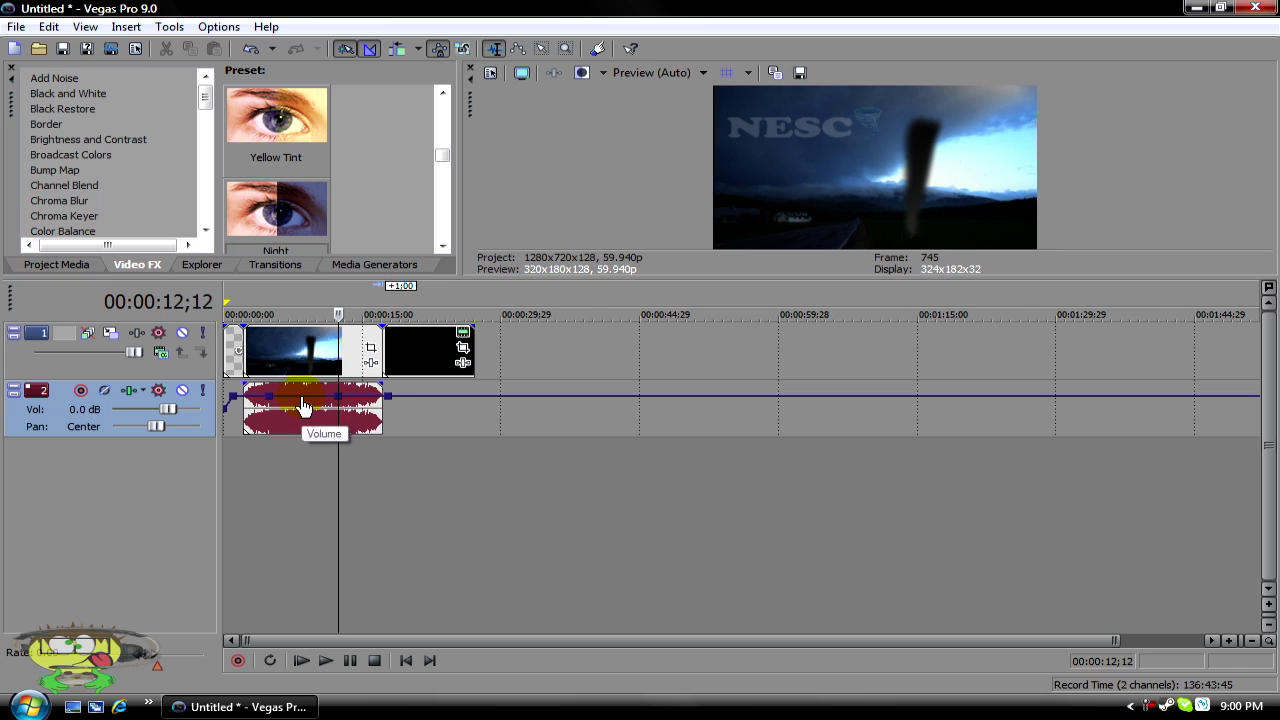
drag(308, 414, 309, 421)
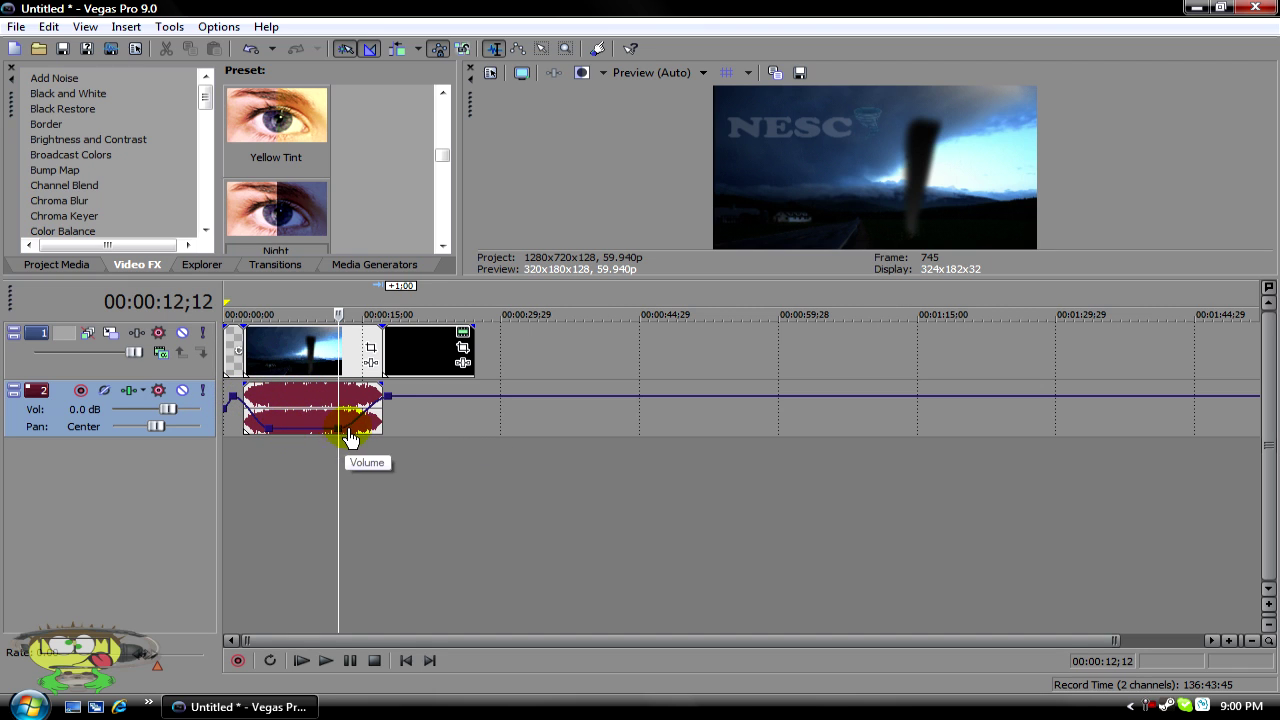
drag(386, 393, 434, 405)
drag(315, 437, 324, 404)
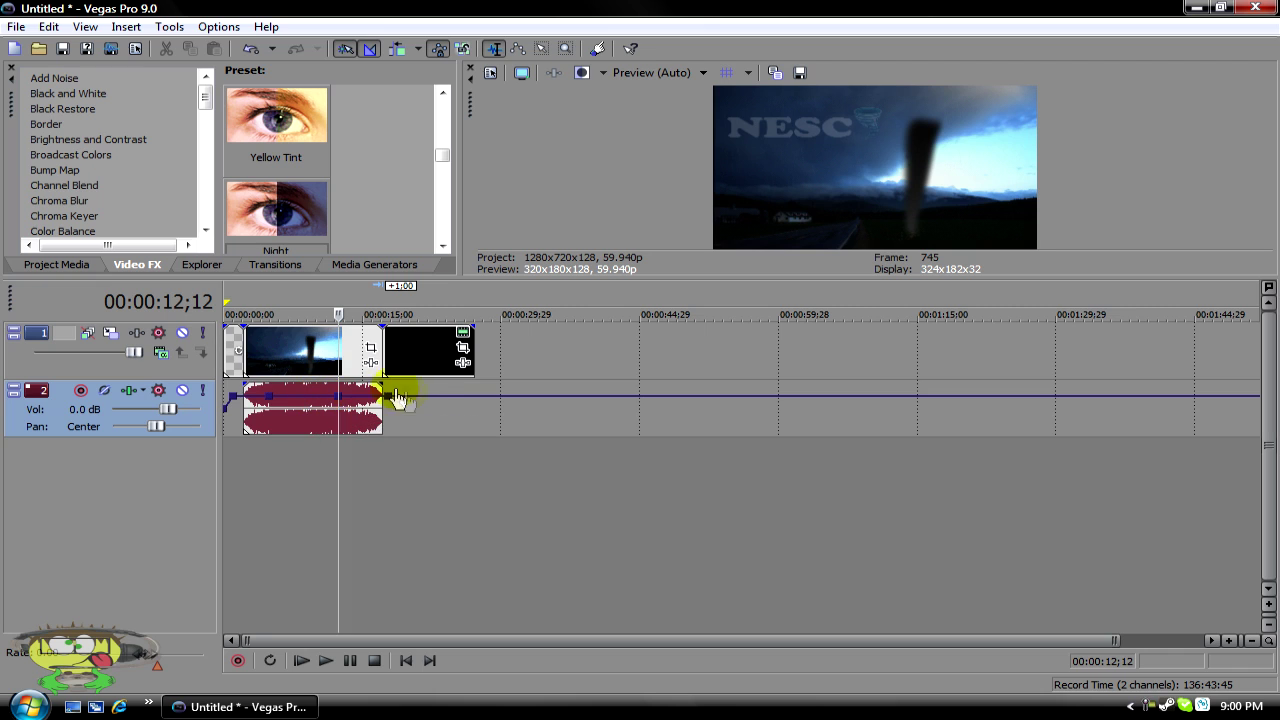
Examine the fade-type and point options available on the audio track's volume envelope
right_click(434, 408)
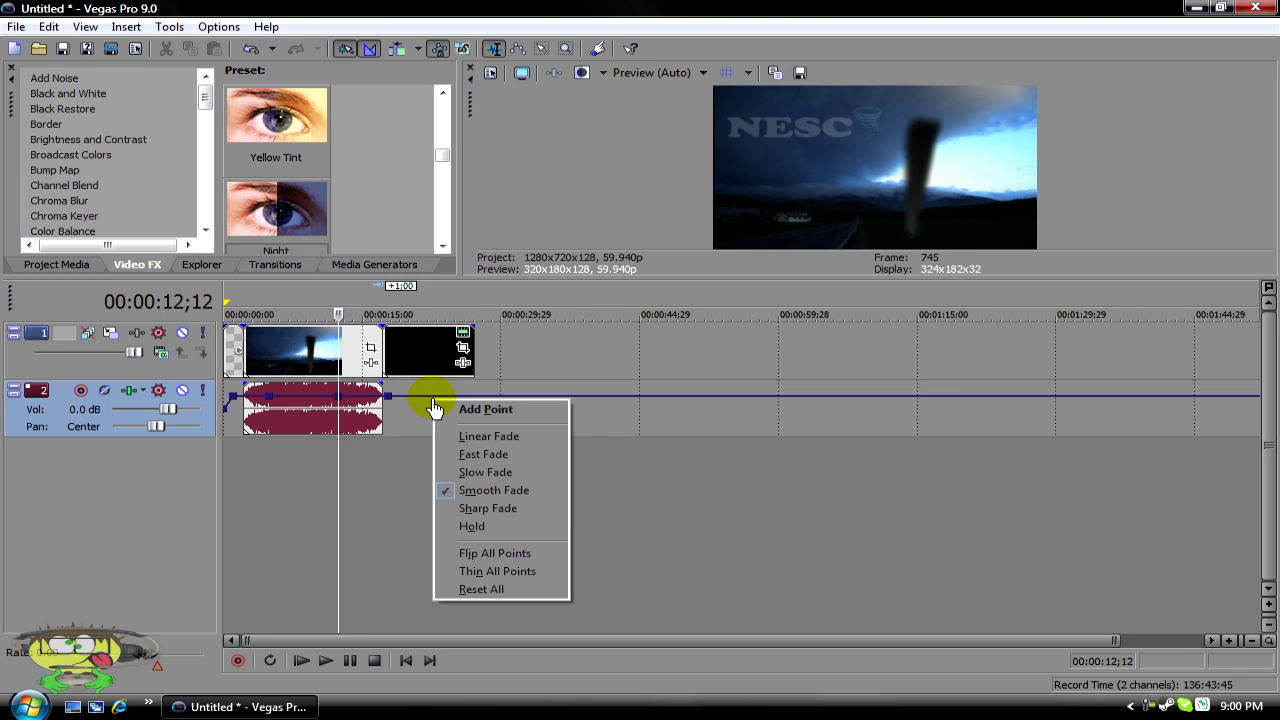
click(421, 402)
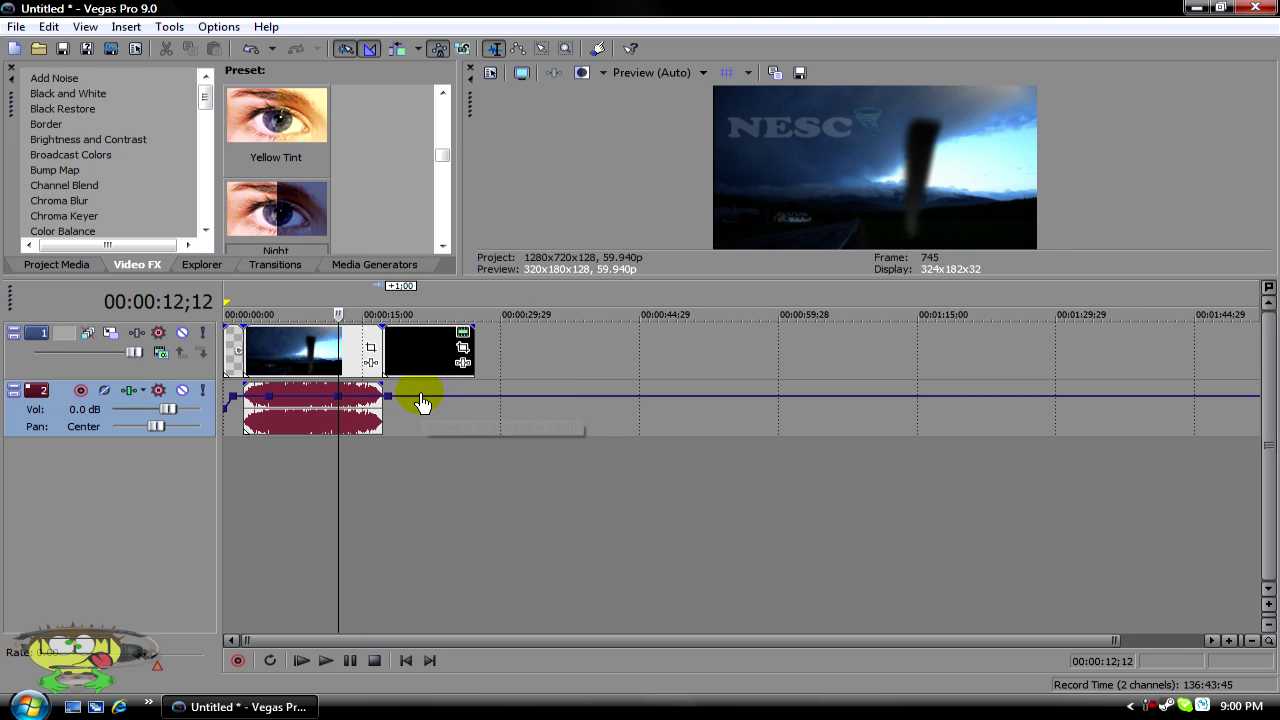
right_click(362, 401)
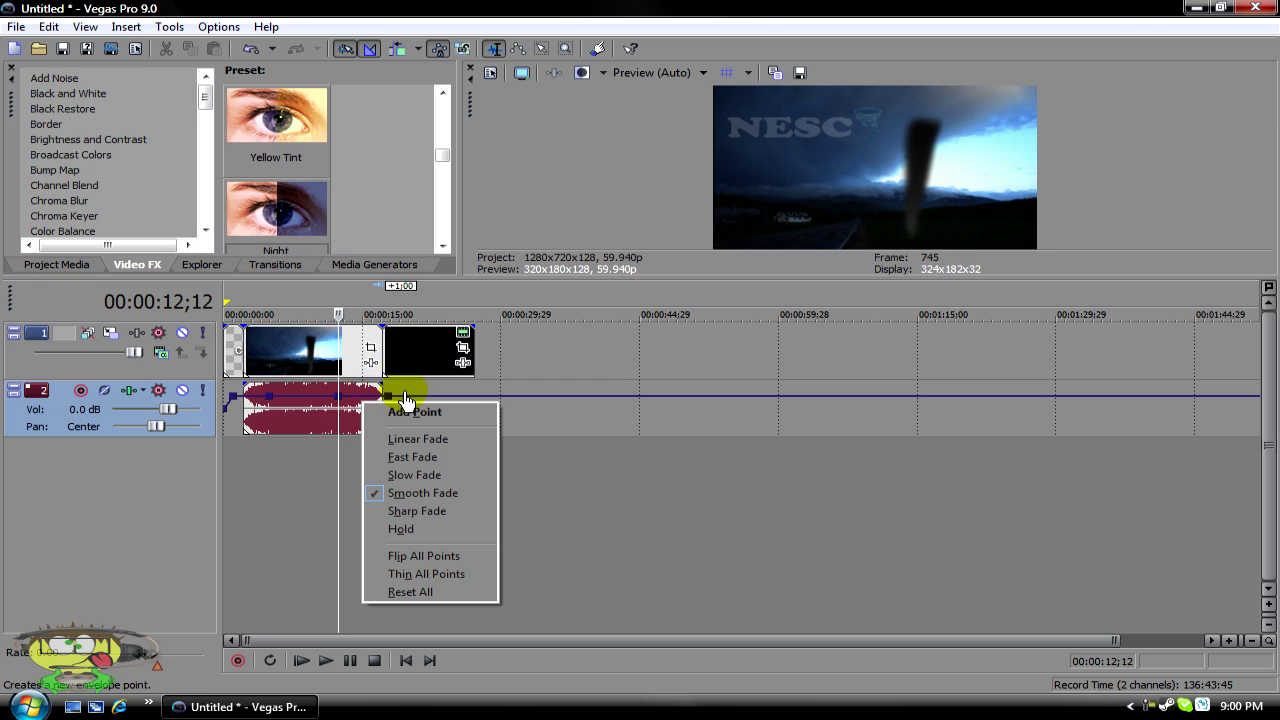
click(407, 404)
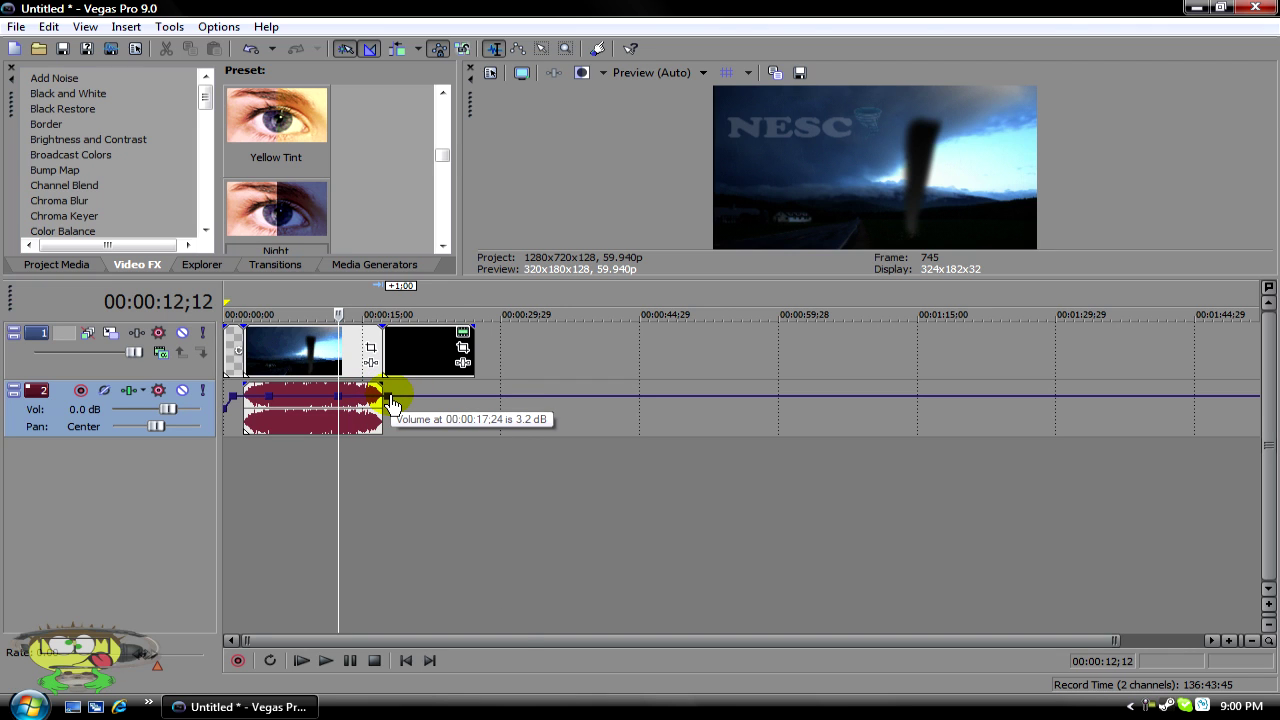
right_click(392, 403)
click(568, 405)
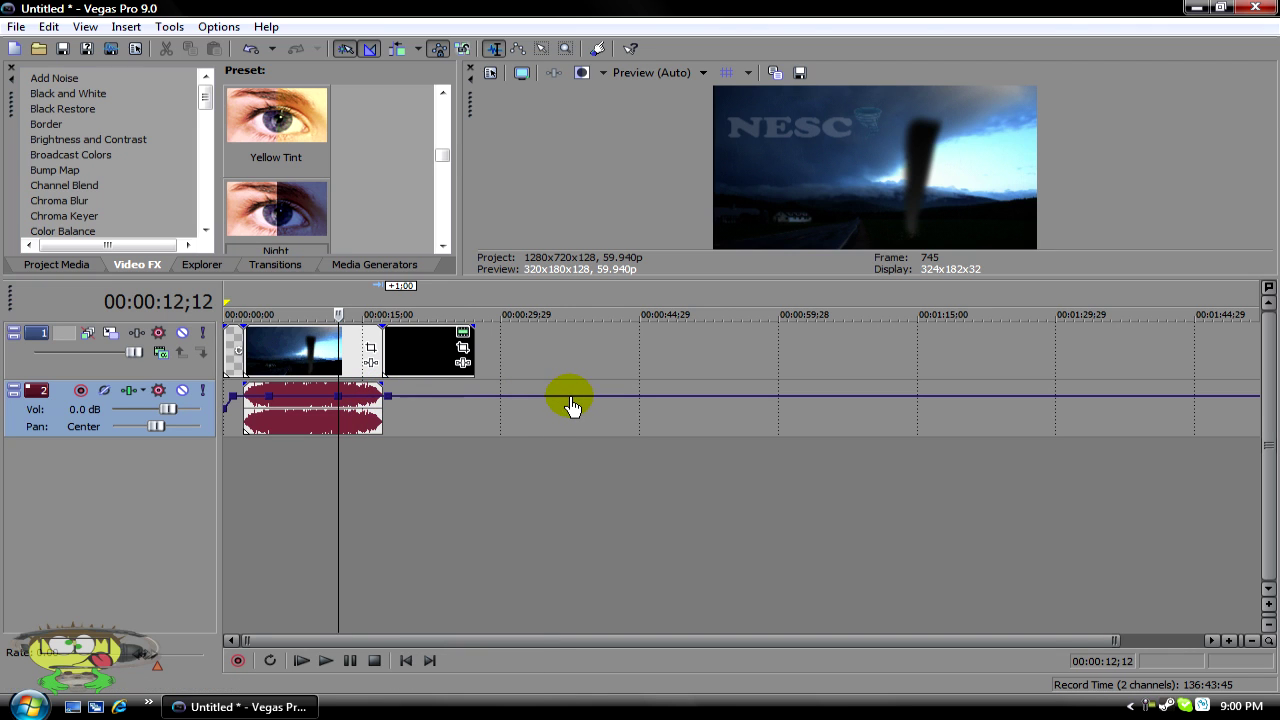
Remove the Volume envelope from the audio track
right_click(543, 423)
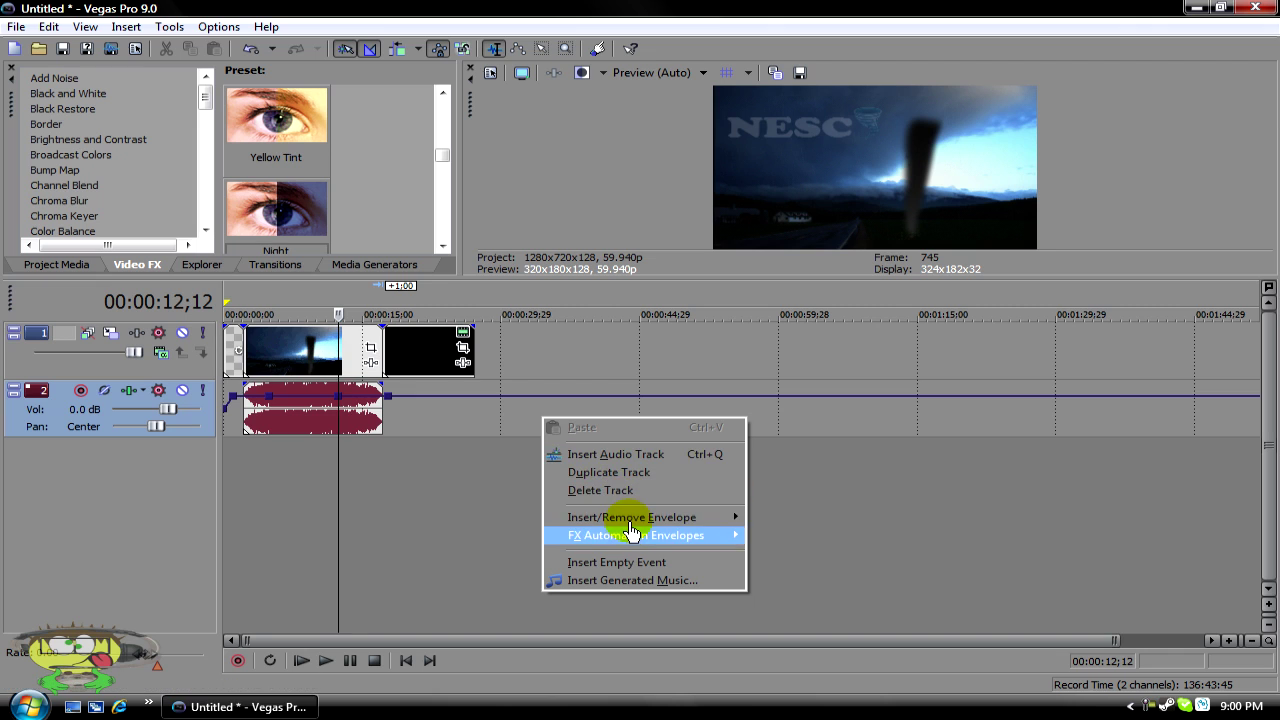
mouse_move(631, 527)
click(841, 536)
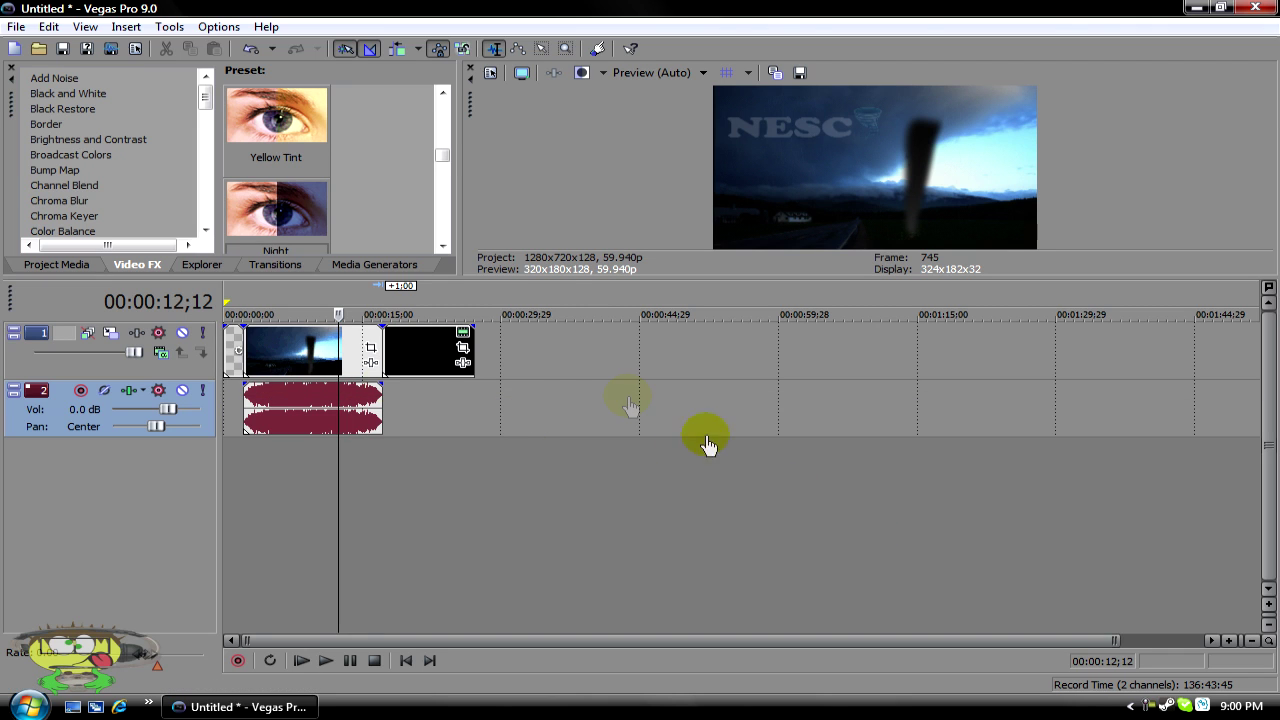
Try a Composite Level envelope on the video track and remove it again
right_click(521, 351)
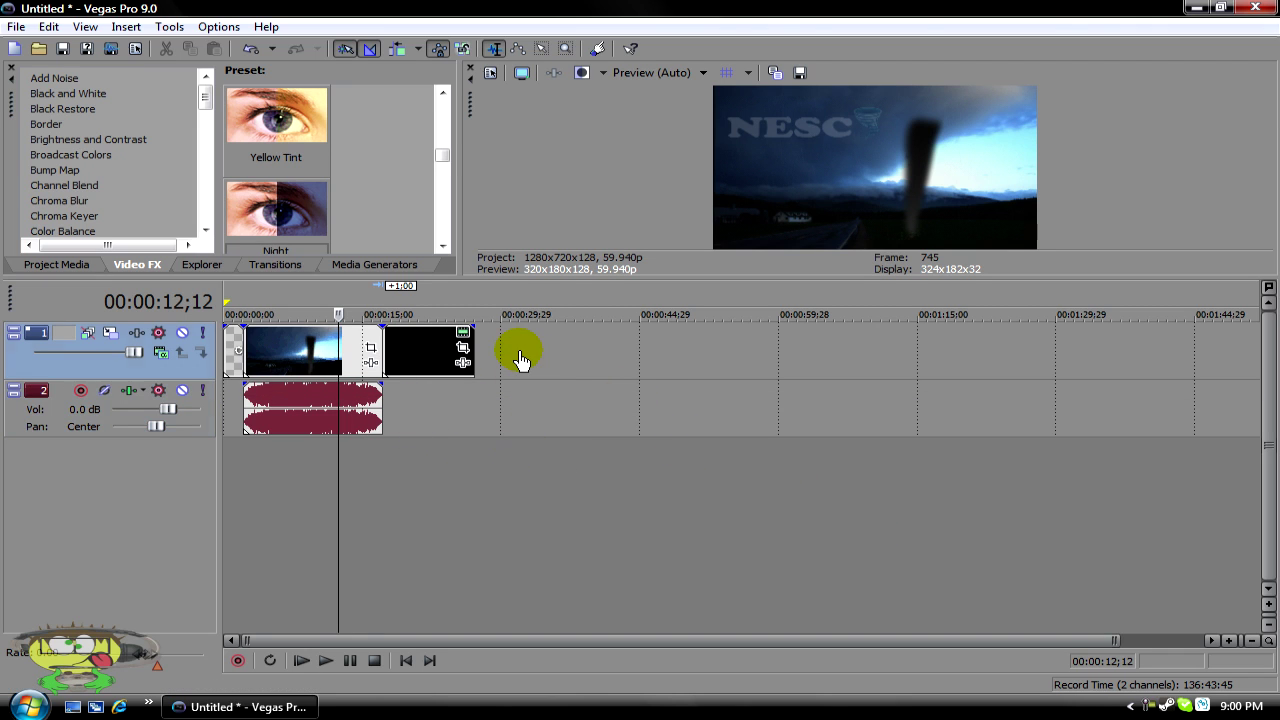
mouse_move(700, 451)
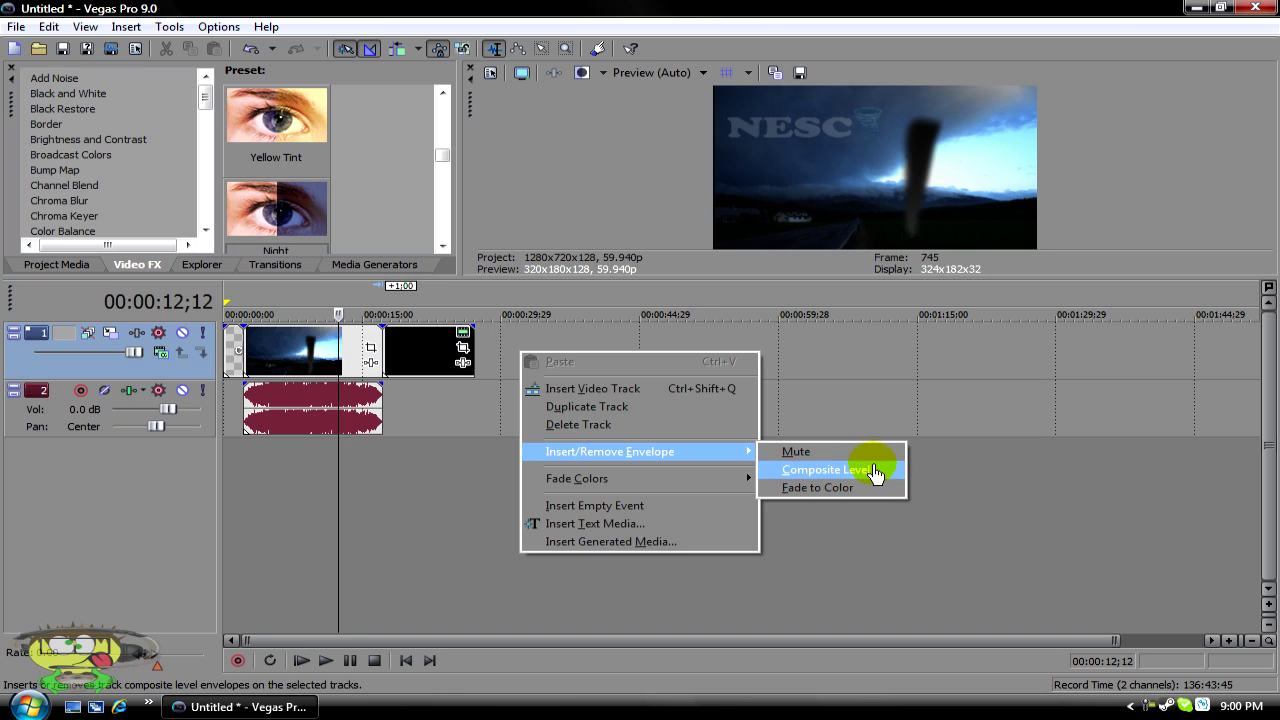
click(876, 475)
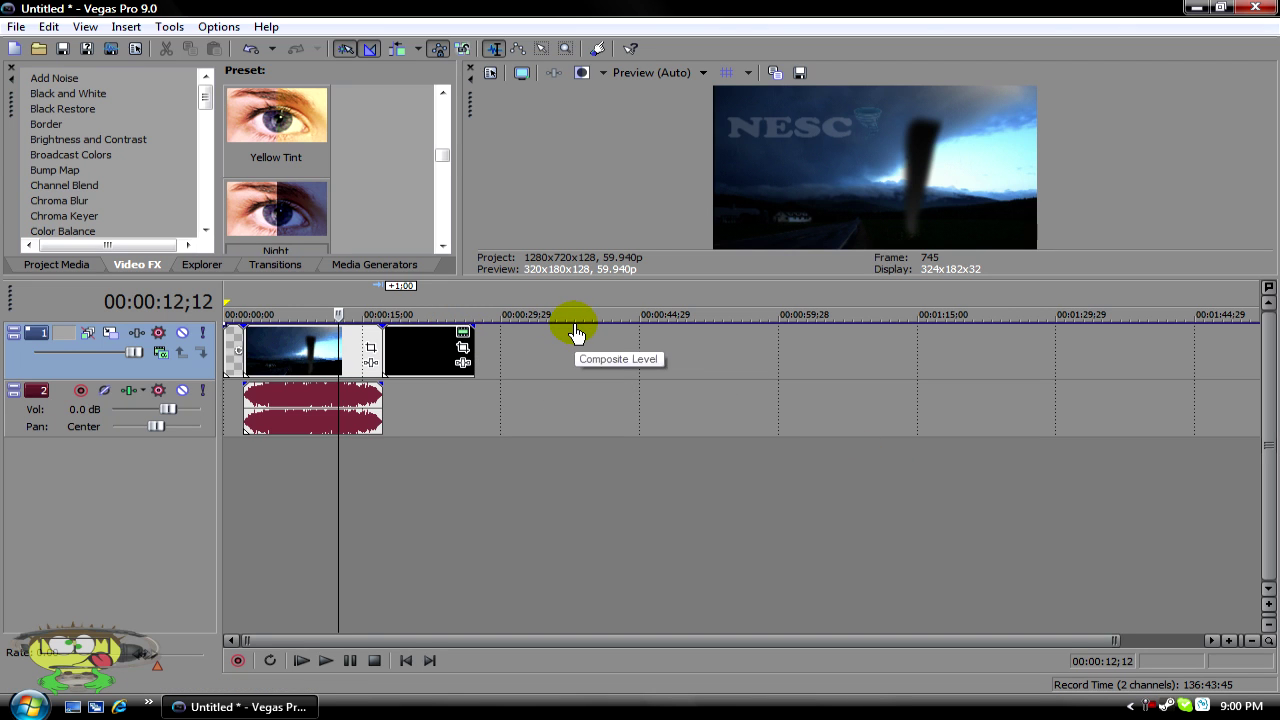
drag(575, 332, 623, 331)
right_click(623, 358)
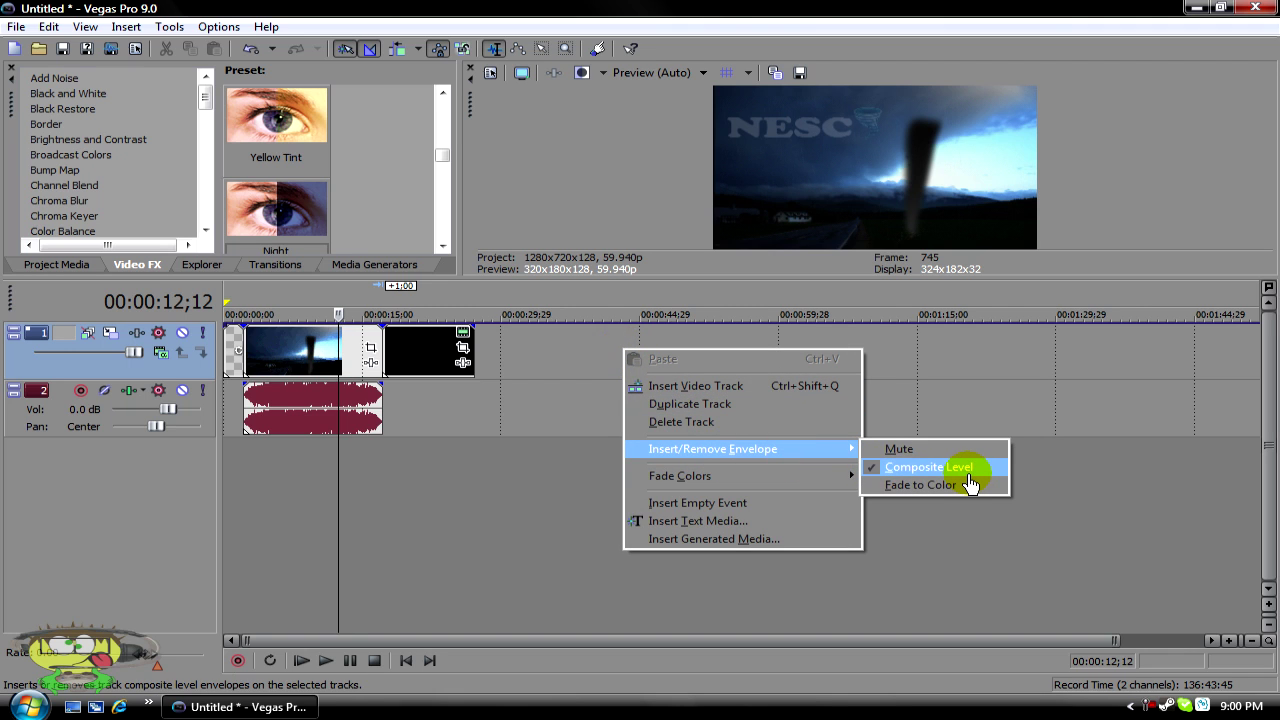
click(967, 474)
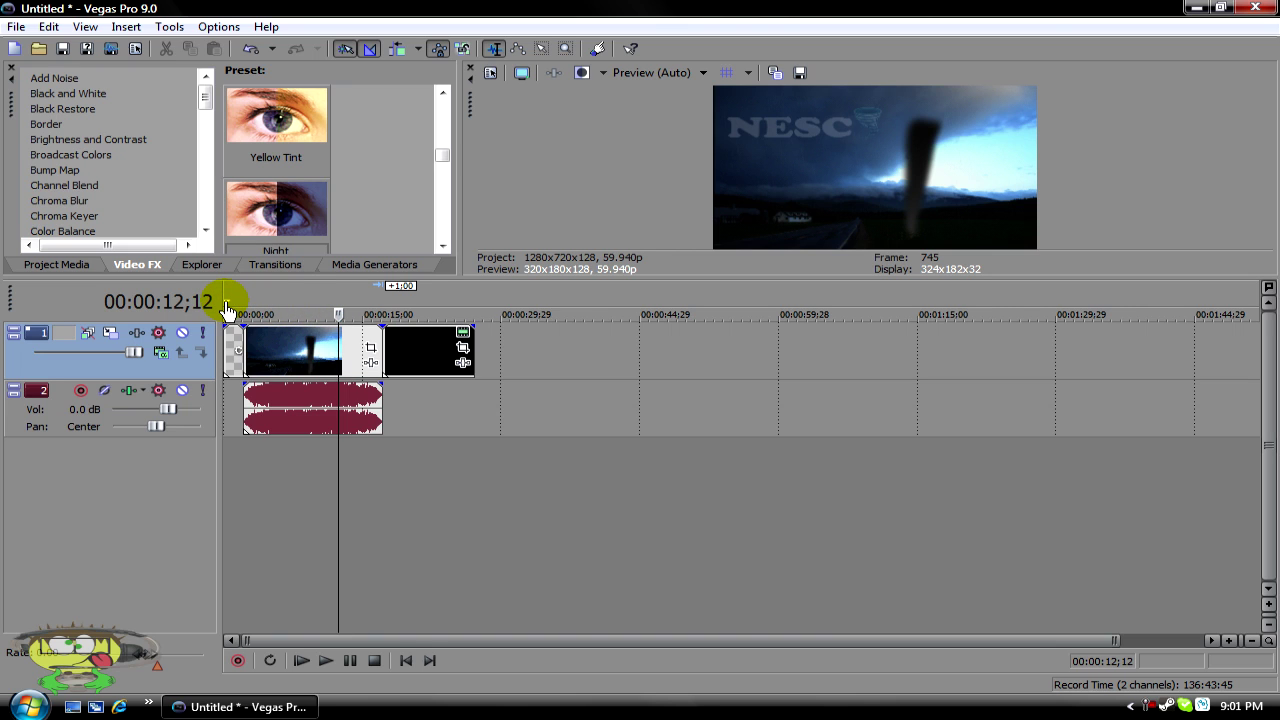
Select the time range from the start to 00:00:02;05 and examine the editing options for the CEG Crossfade text event
drag(228, 310, 252, 300)
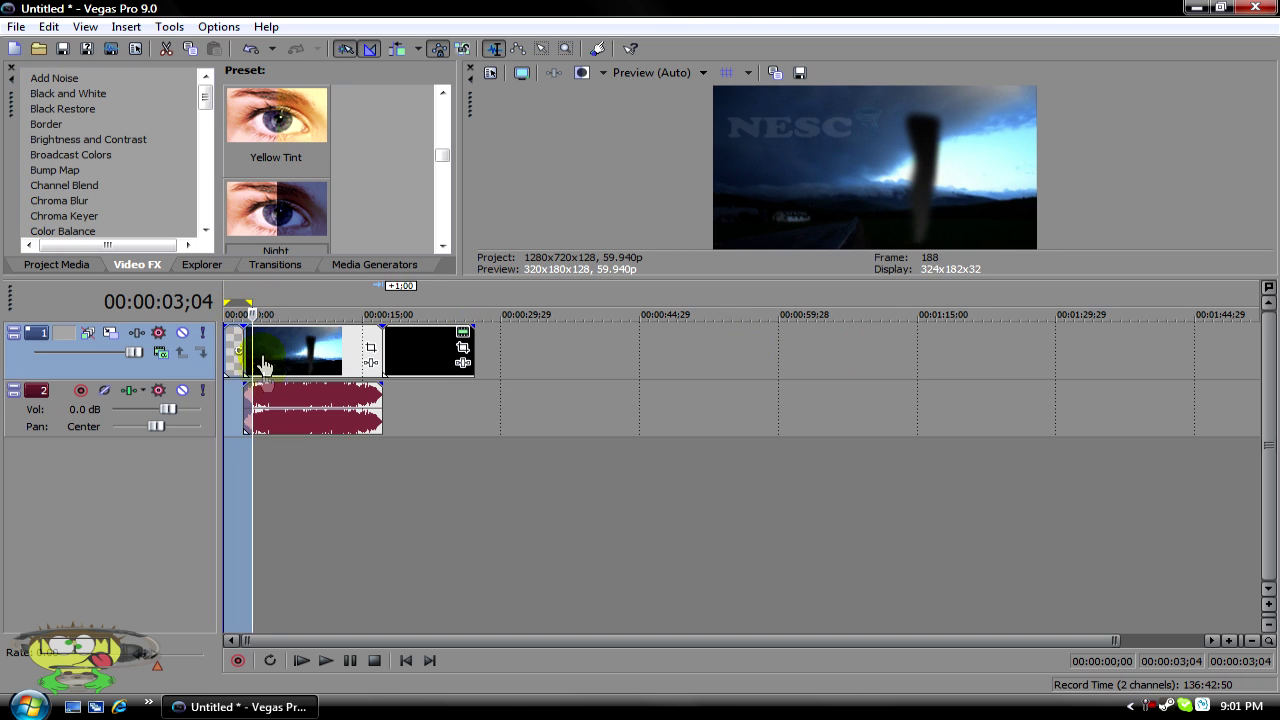
drag(249, 302, 248, 310)
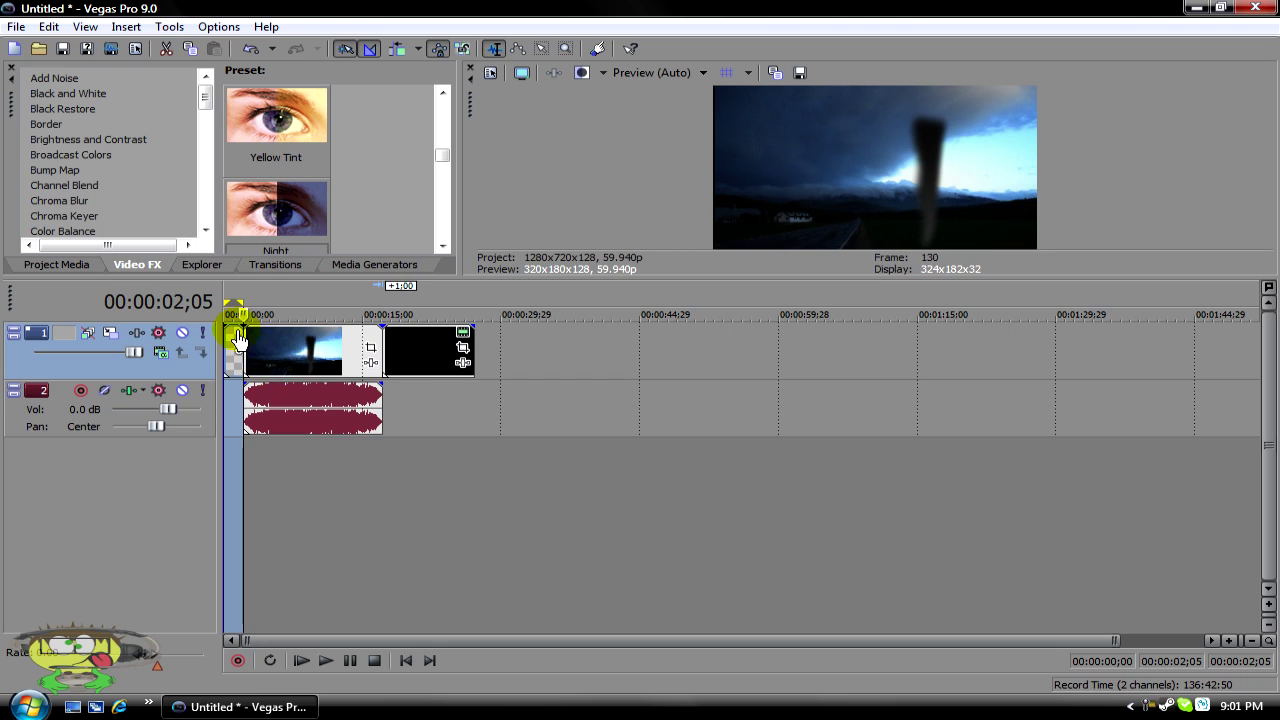
click(1229, 641)
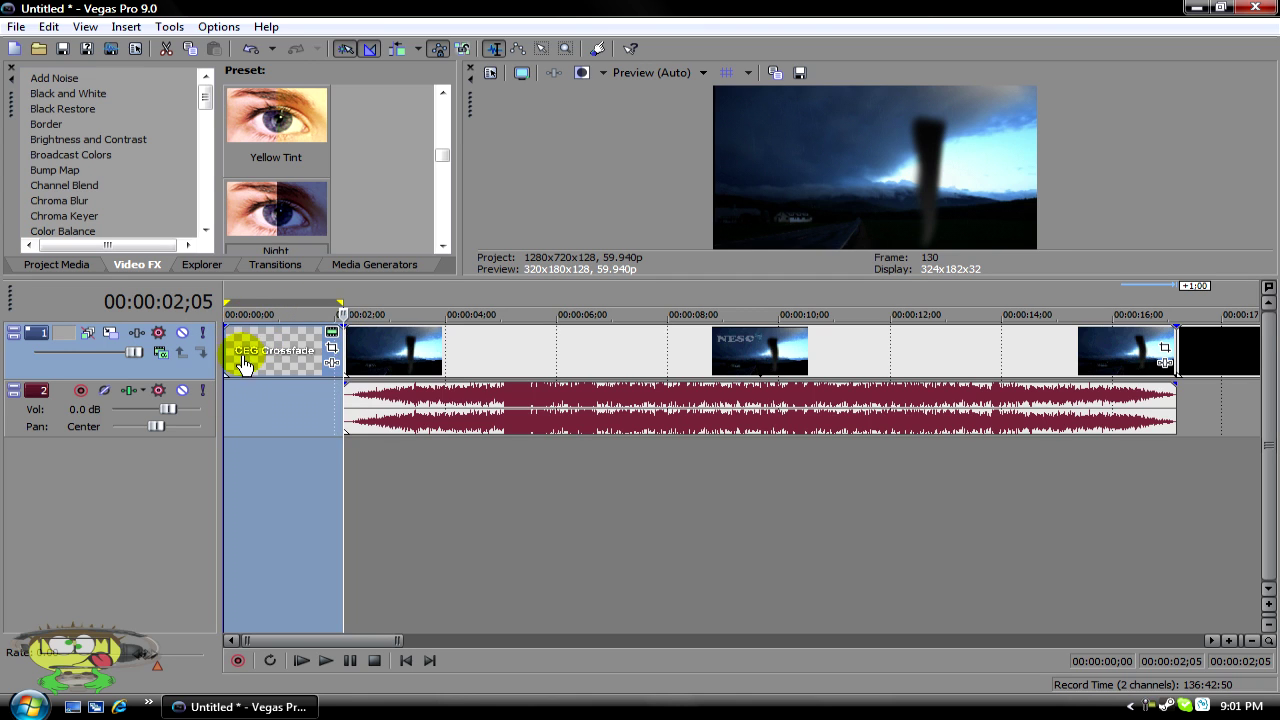
right_click(251, 342)
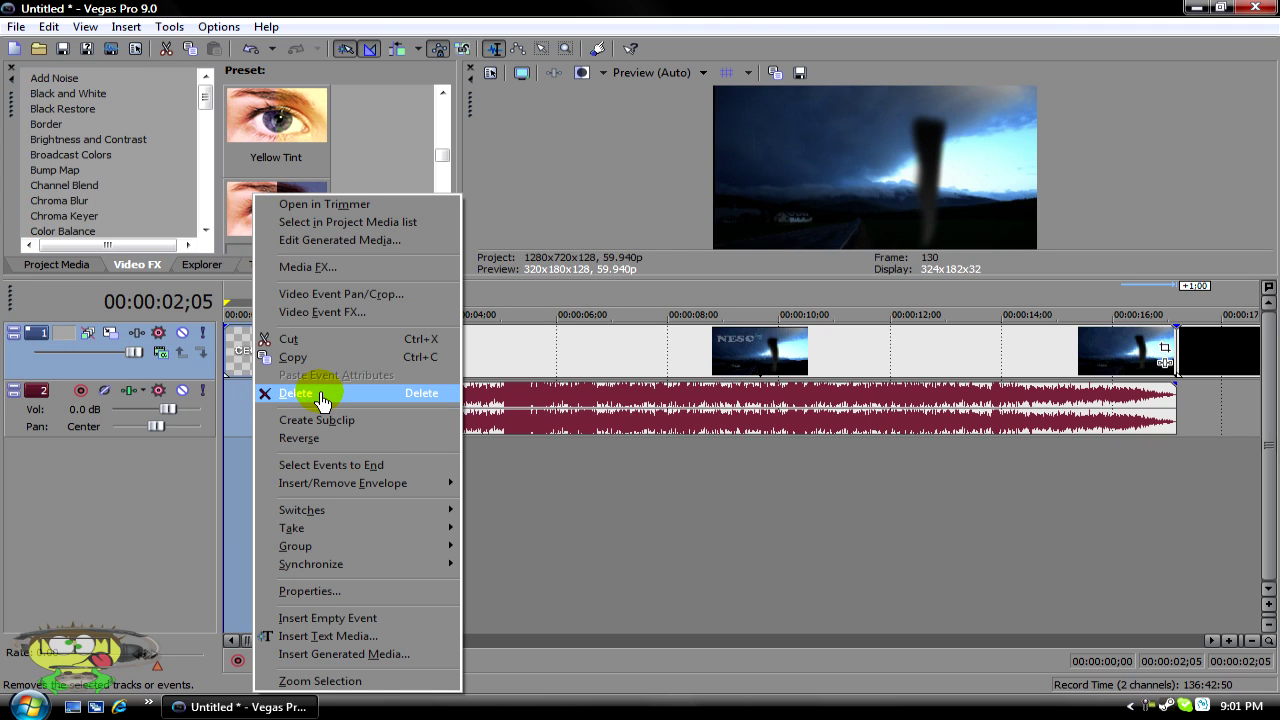
click(537, 457)
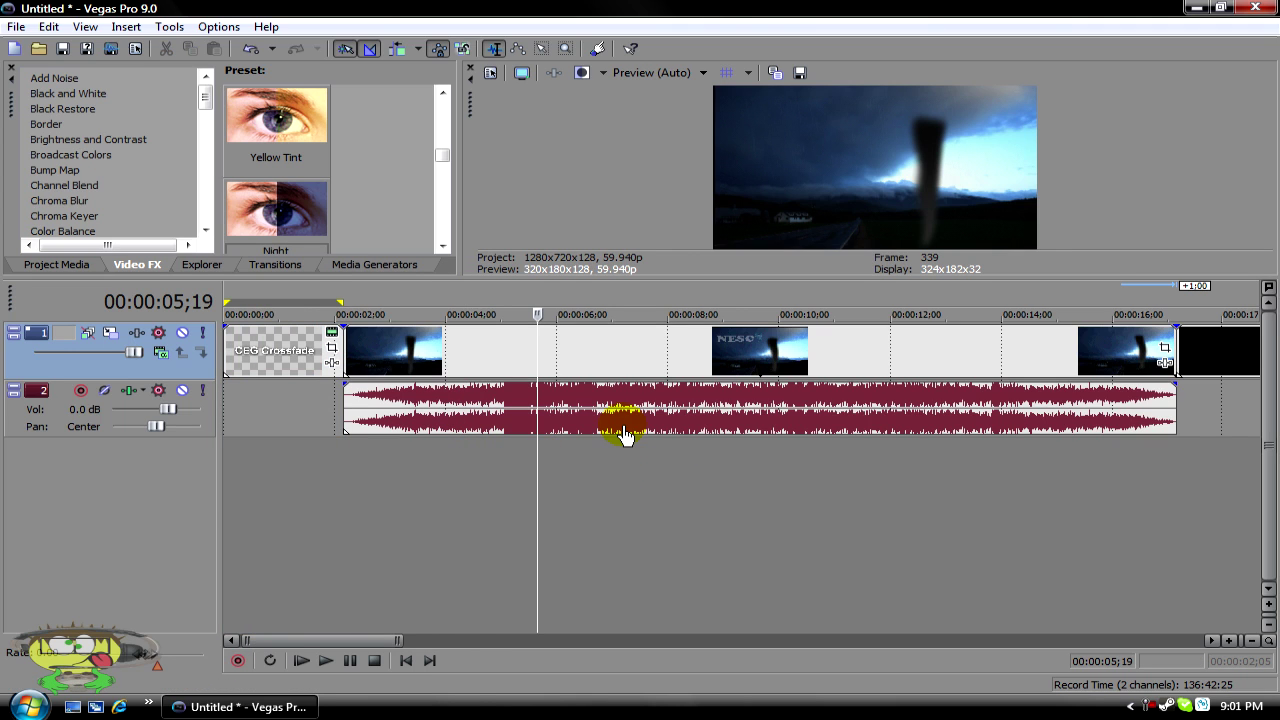
Mute the video track and cut the tornado clip's video and audio between 00:00:02;29 and 00:00:06;24
click(182, 335)
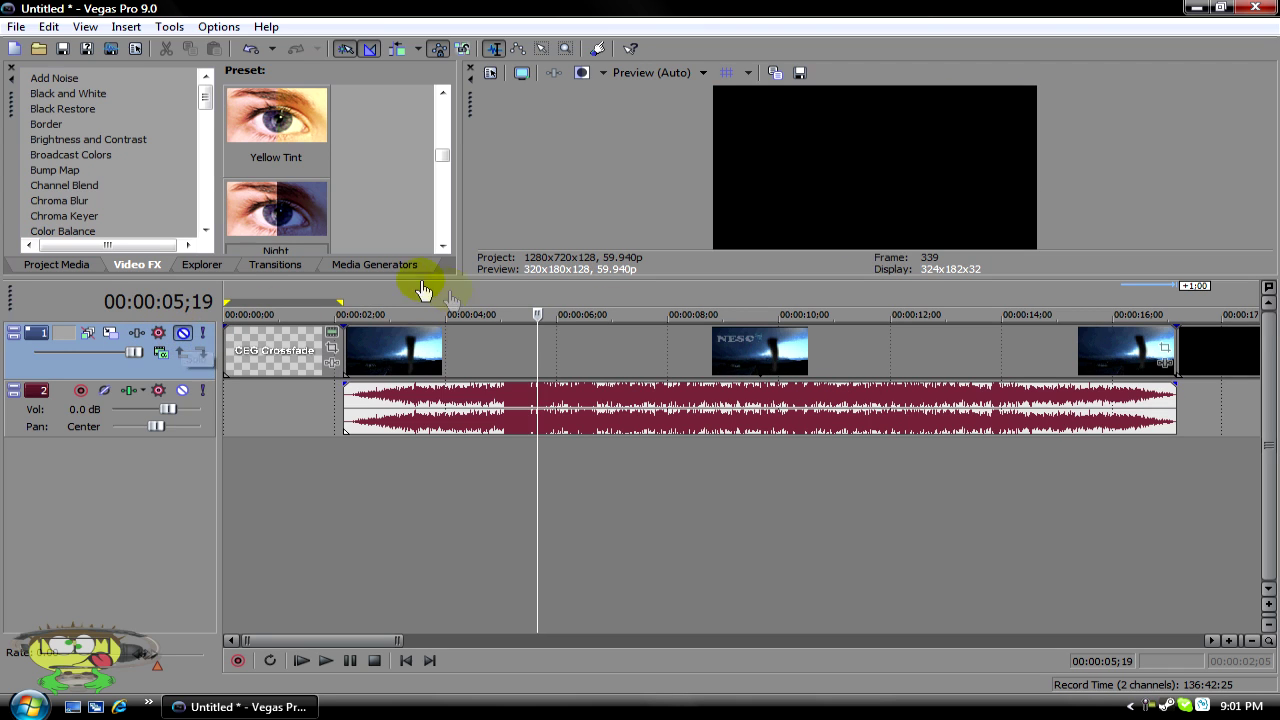
drag(389, 301, 602, 312)
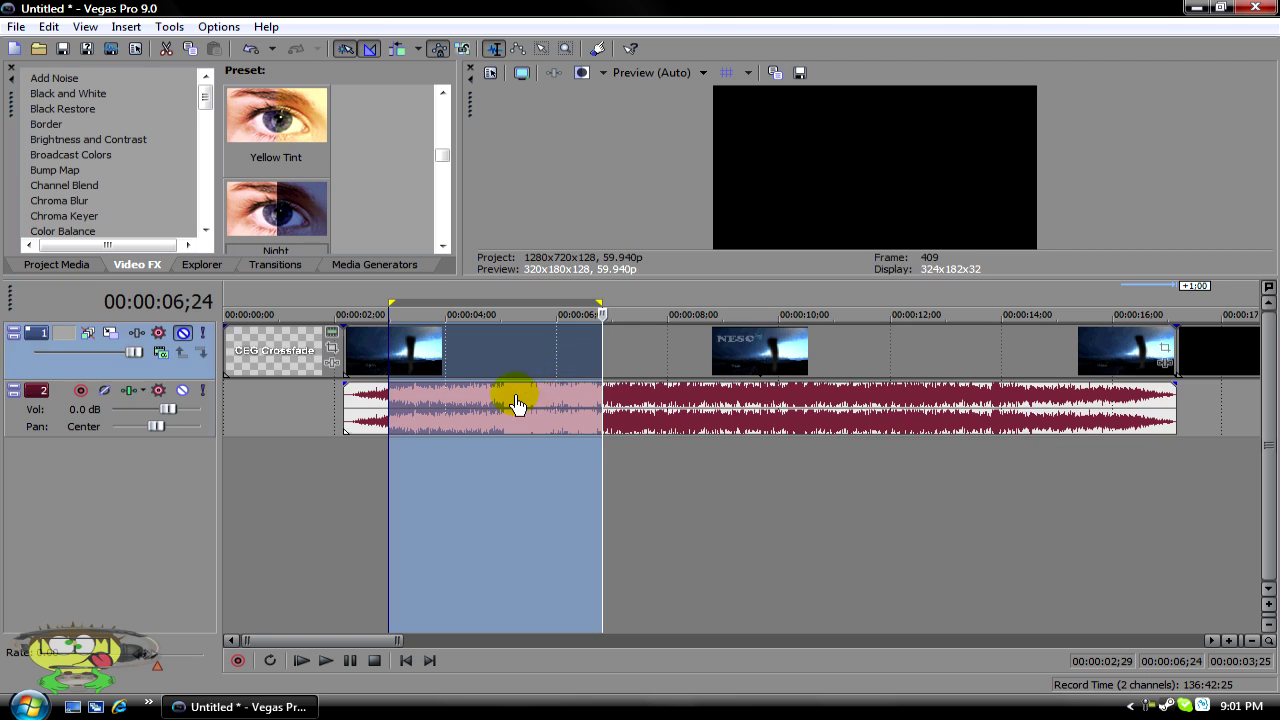
right_click(517, 403)
click(603, 365)
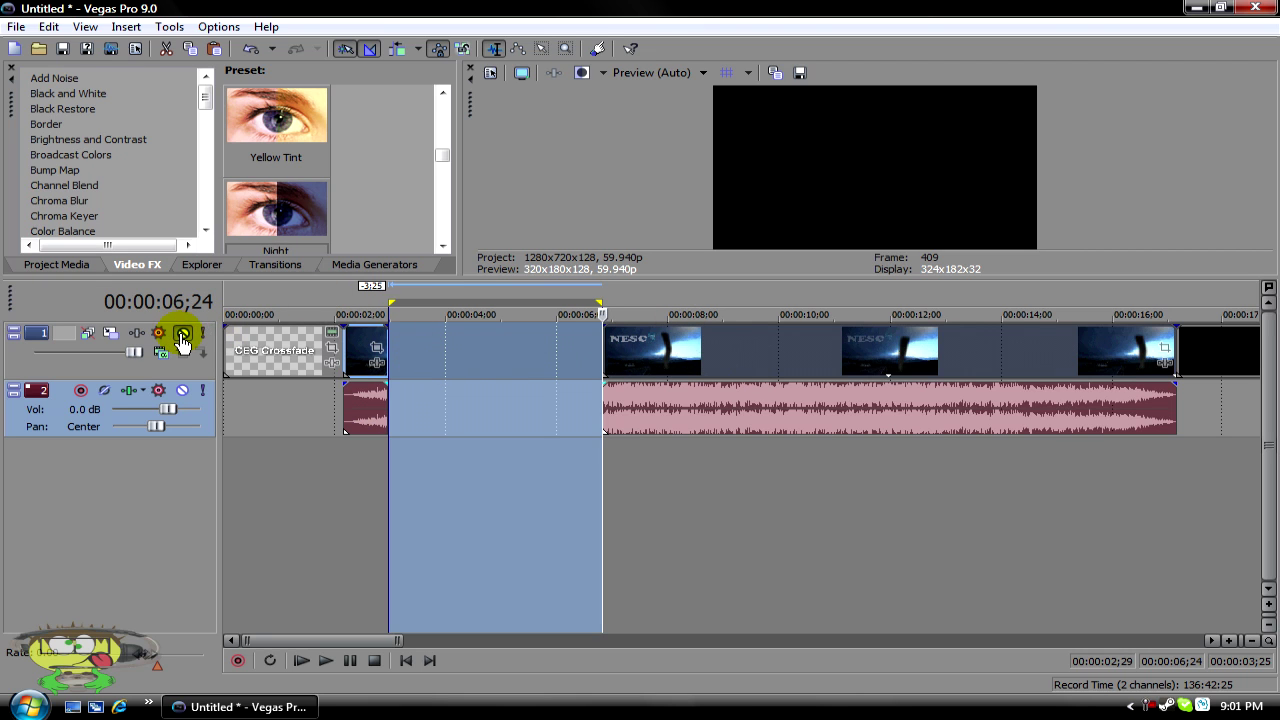
Undo the cut of the tornado clip and unmute the video track
click(48, 26)
click(49, 58)
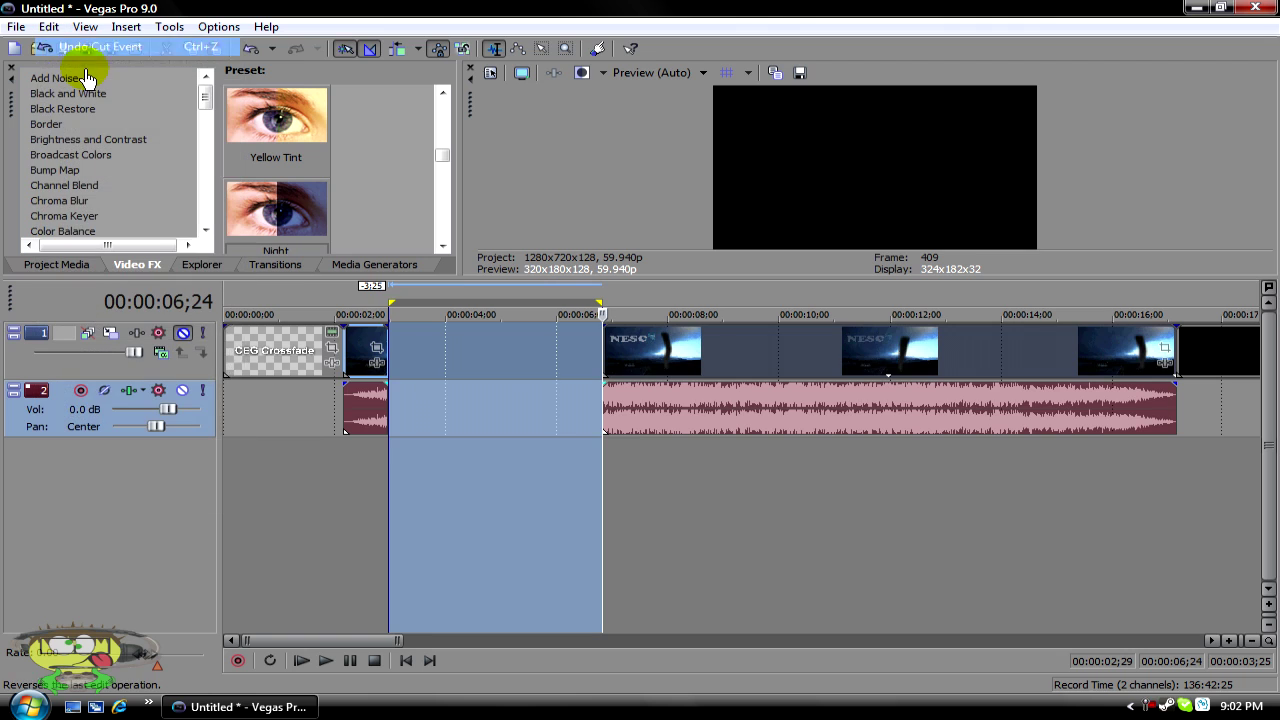
click(181, 334)
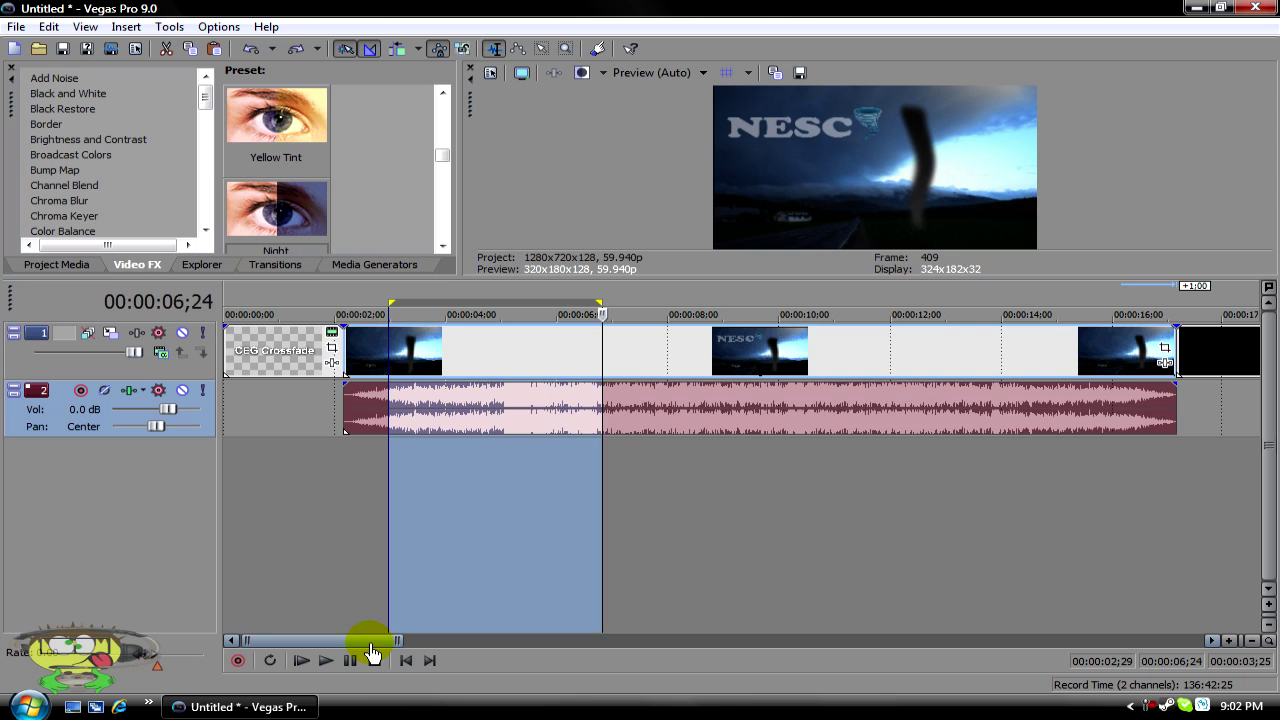
Remove the tornado video event from its group with the audio event
drag(372, 652, 230, 662)
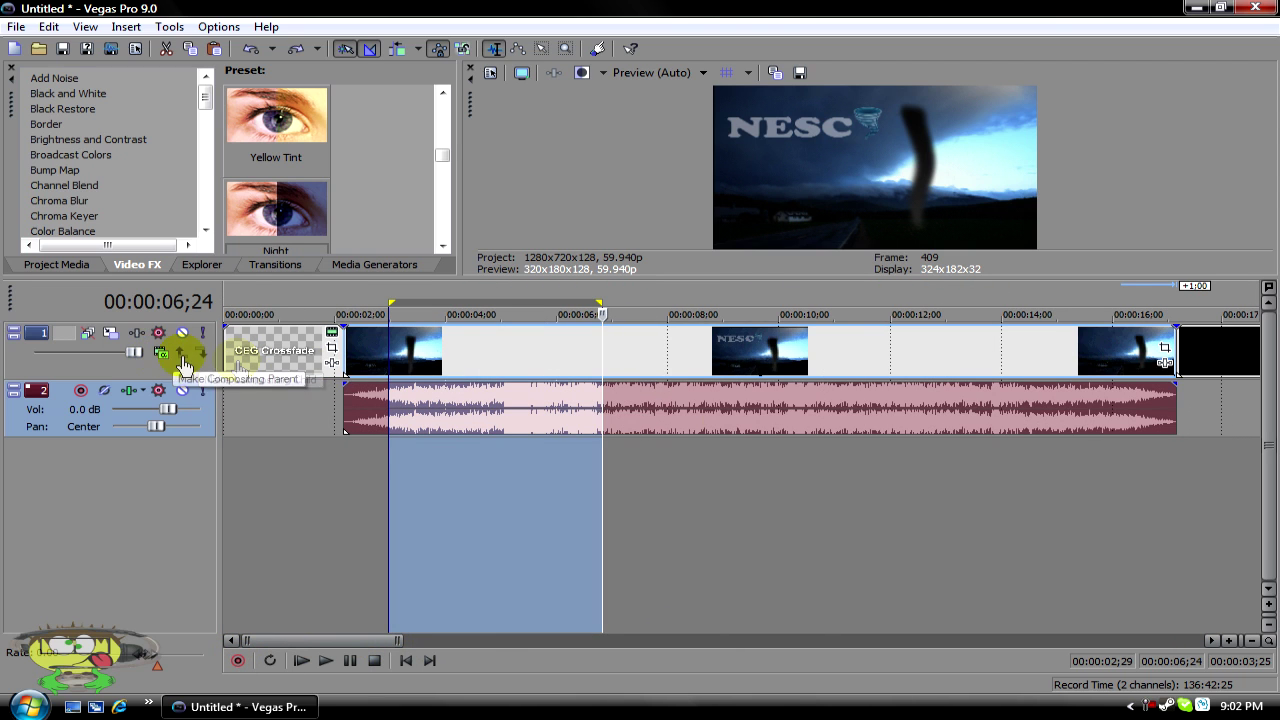
scroll(800, 390, down, 3)
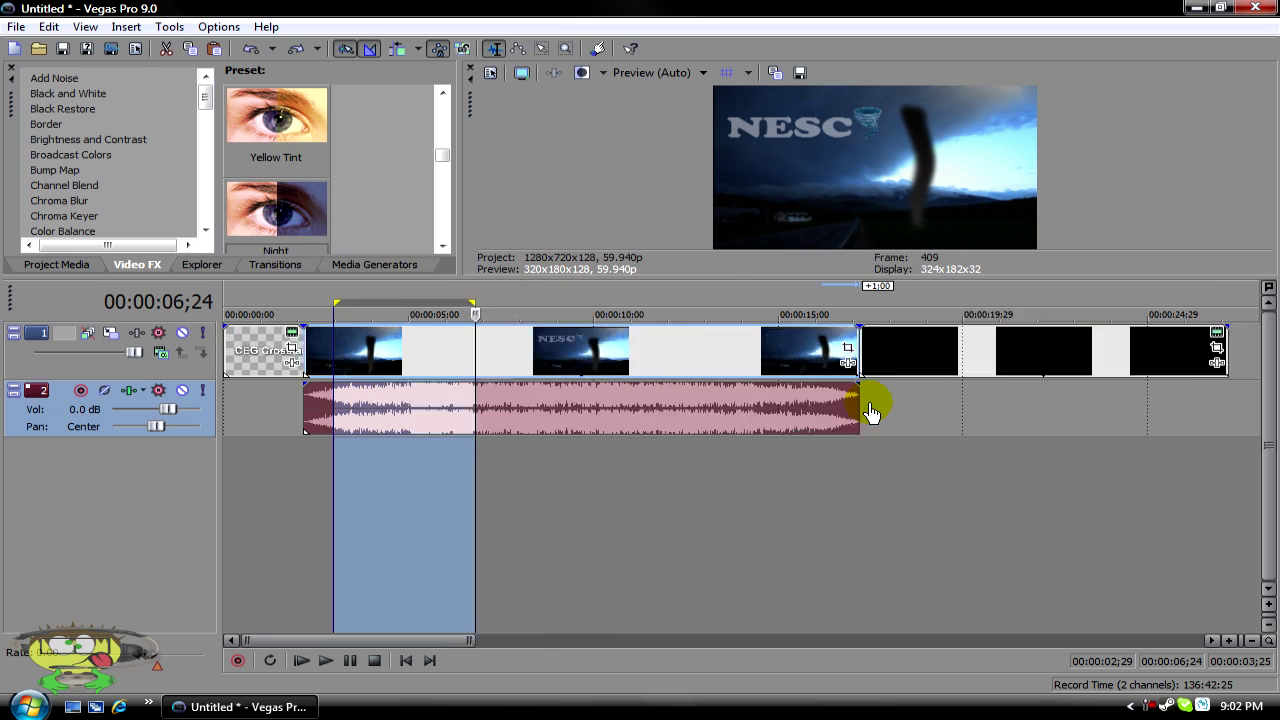
right_click(546, 352)
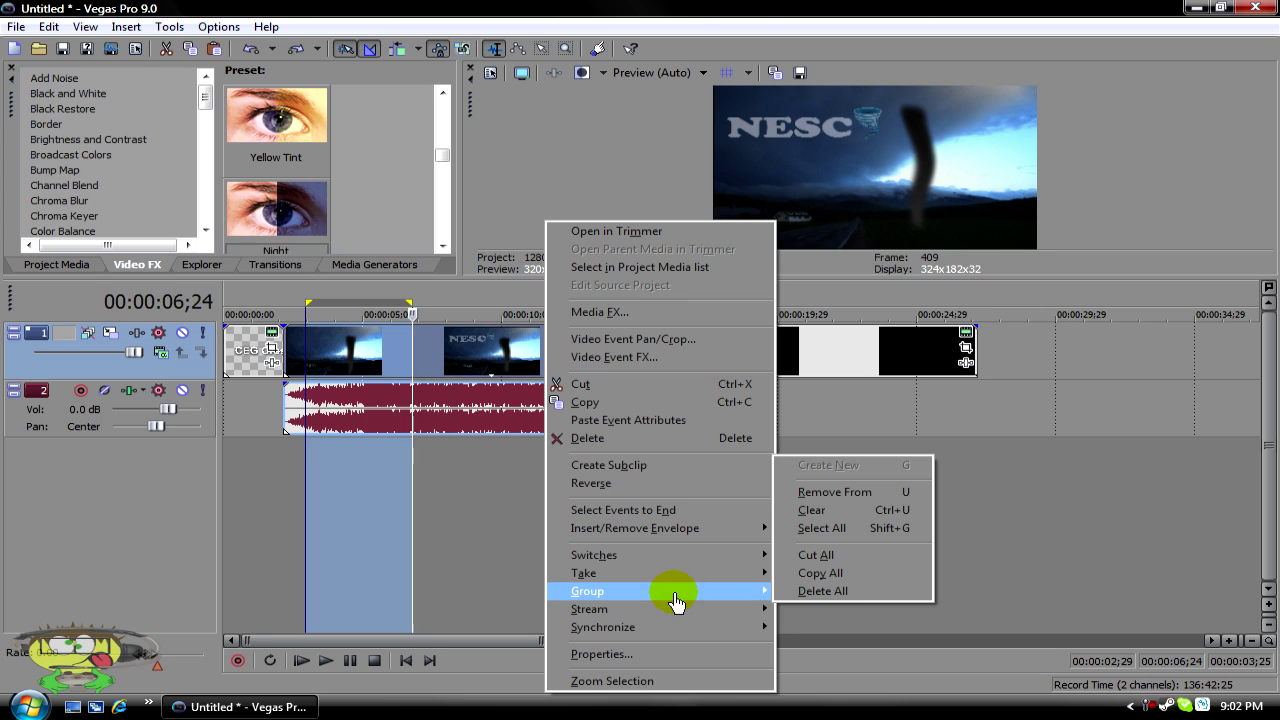
click(862, 493)
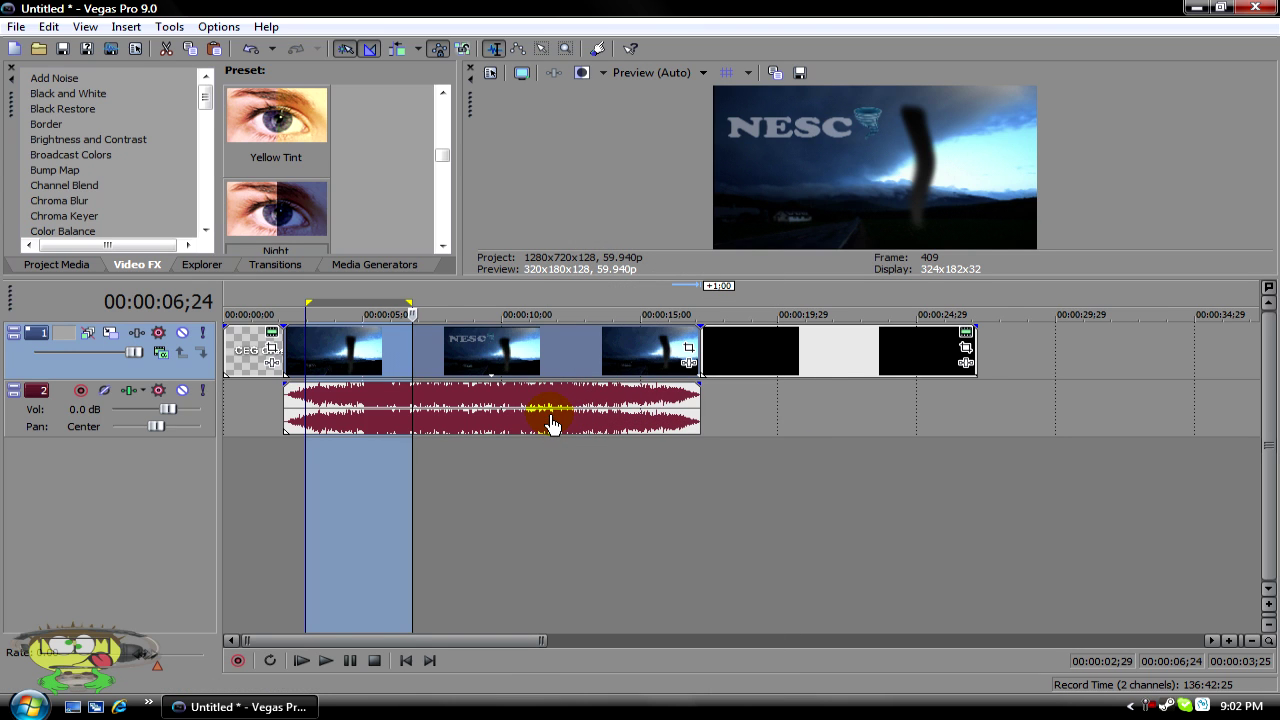
Move the ungrouped audio event to start where the credits end, and try selecting the range from 00:00:28;26 to 00:00:35;18 over it
click(730, 503)
drag(538, 413, 1145, 425)
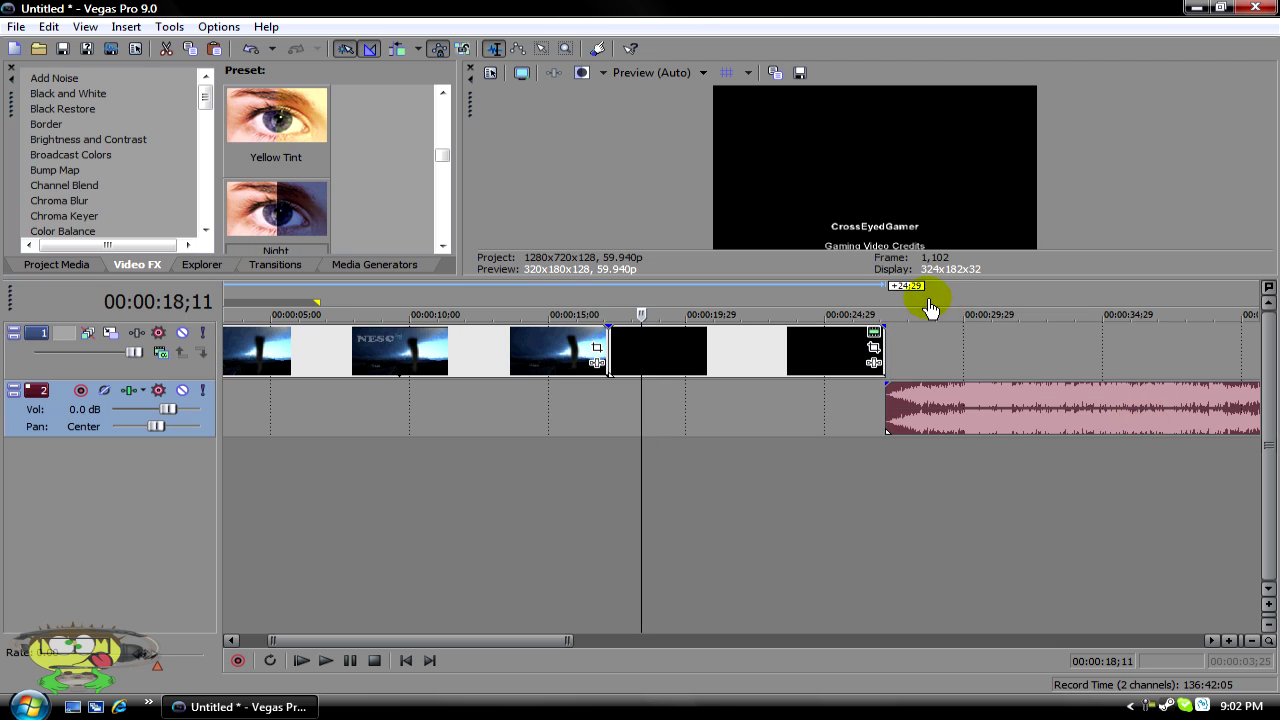
drag(935, 313, 1118, 420)
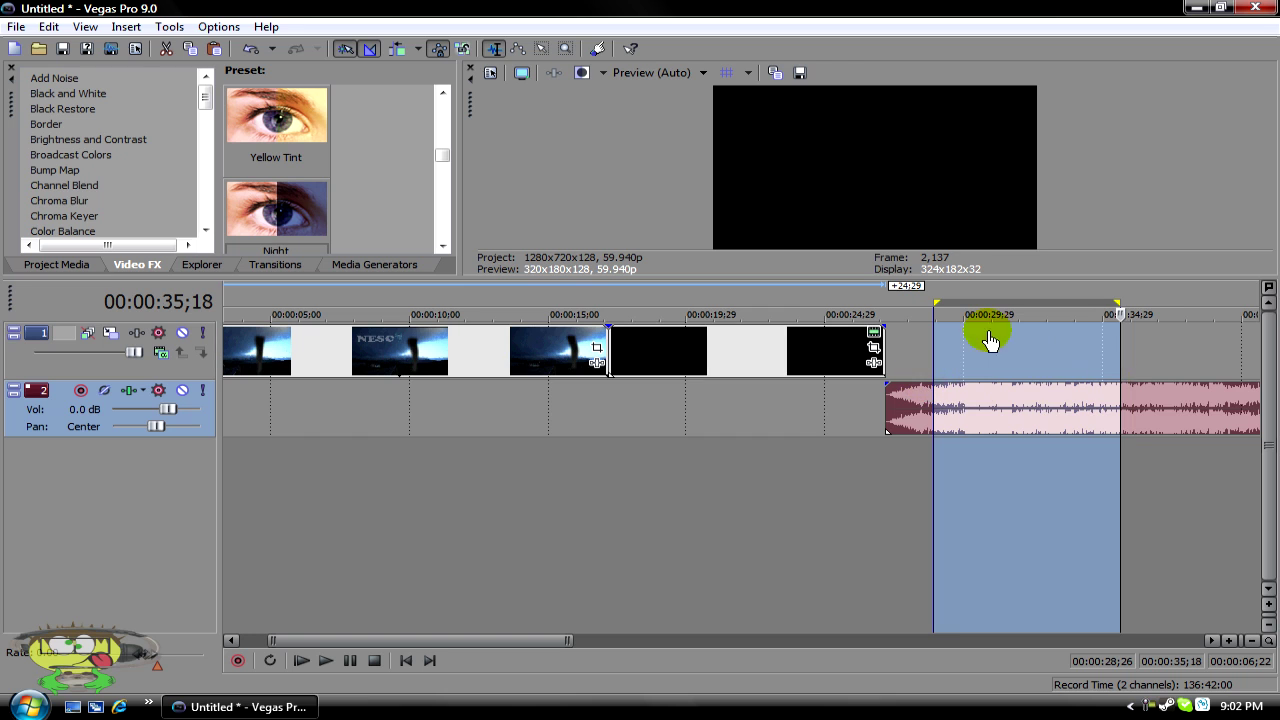
click(1175, 420)
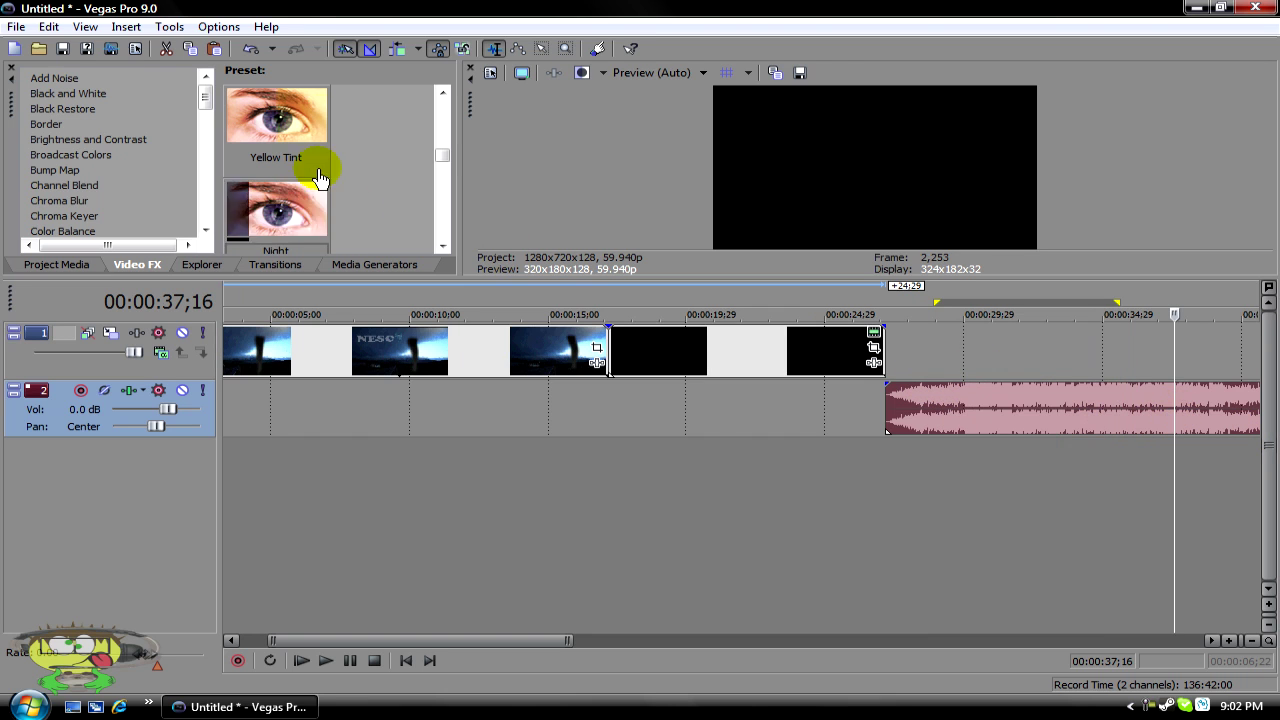
Undo the audio event's move and its removal from the group, and place the cursor at 00:00:20;25
click(48, 26)
click(64, 52)
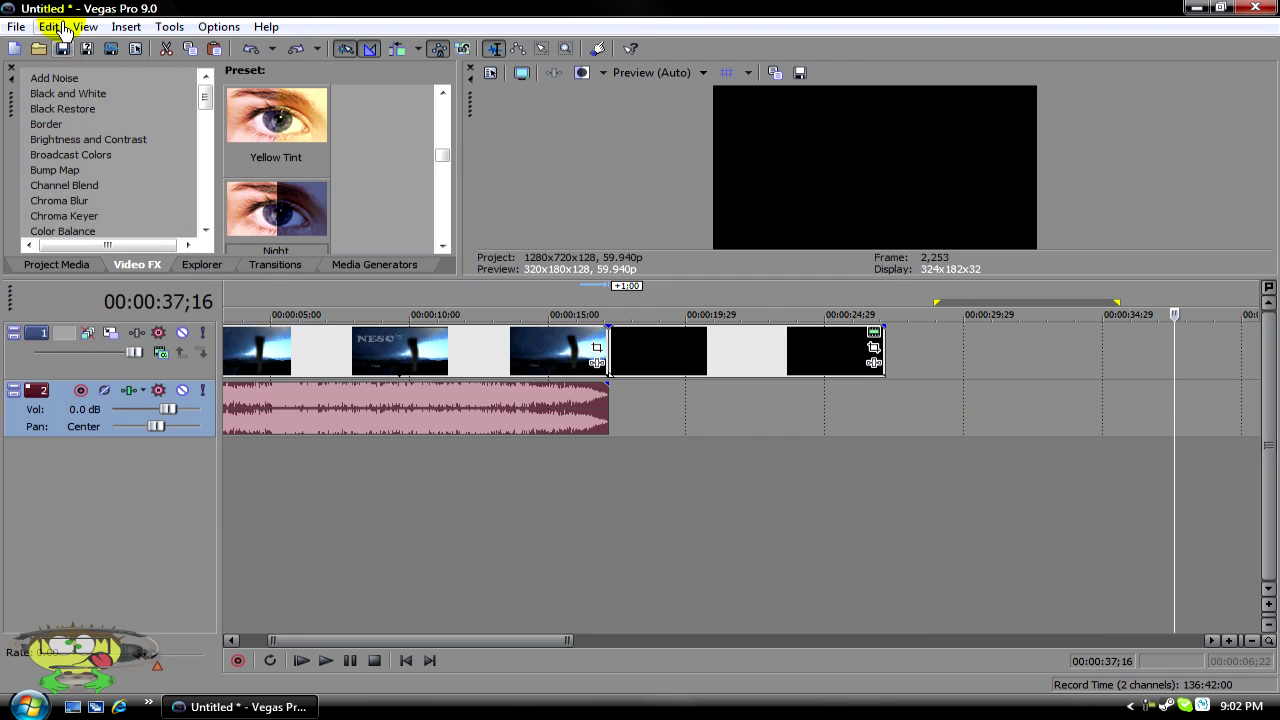
click(52, 26)
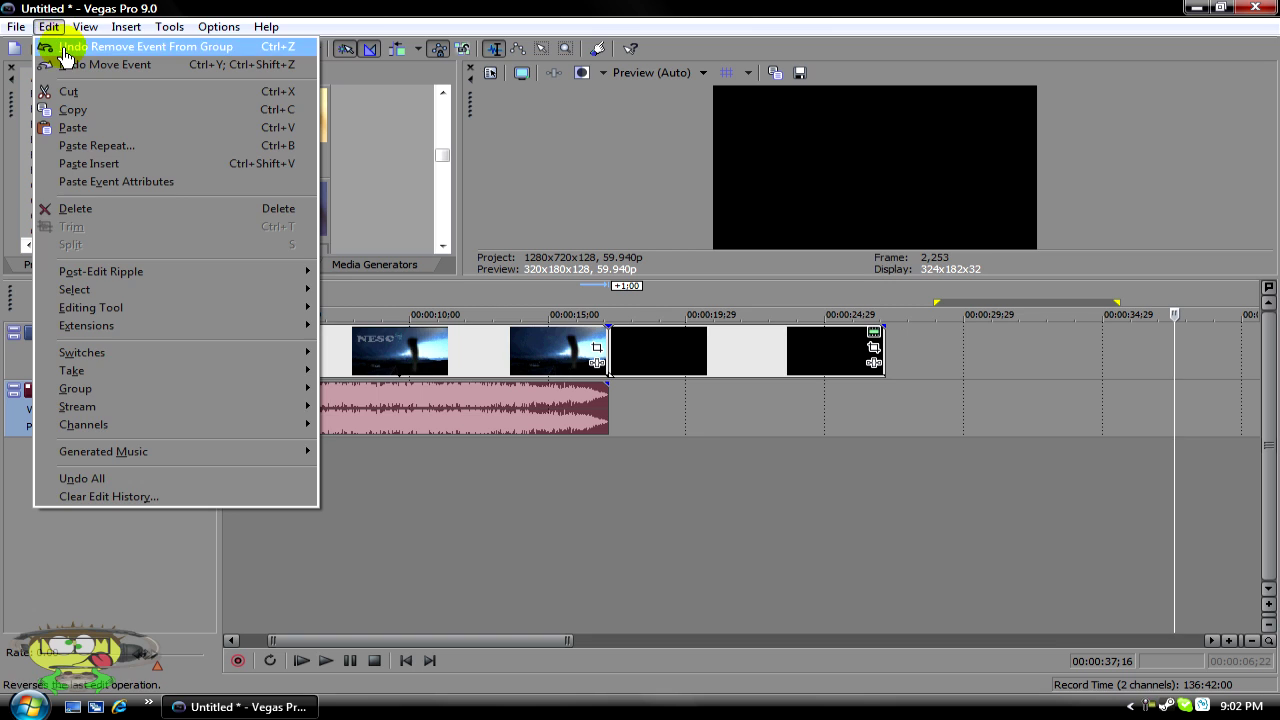
click(60, 46)
click(704, 513)
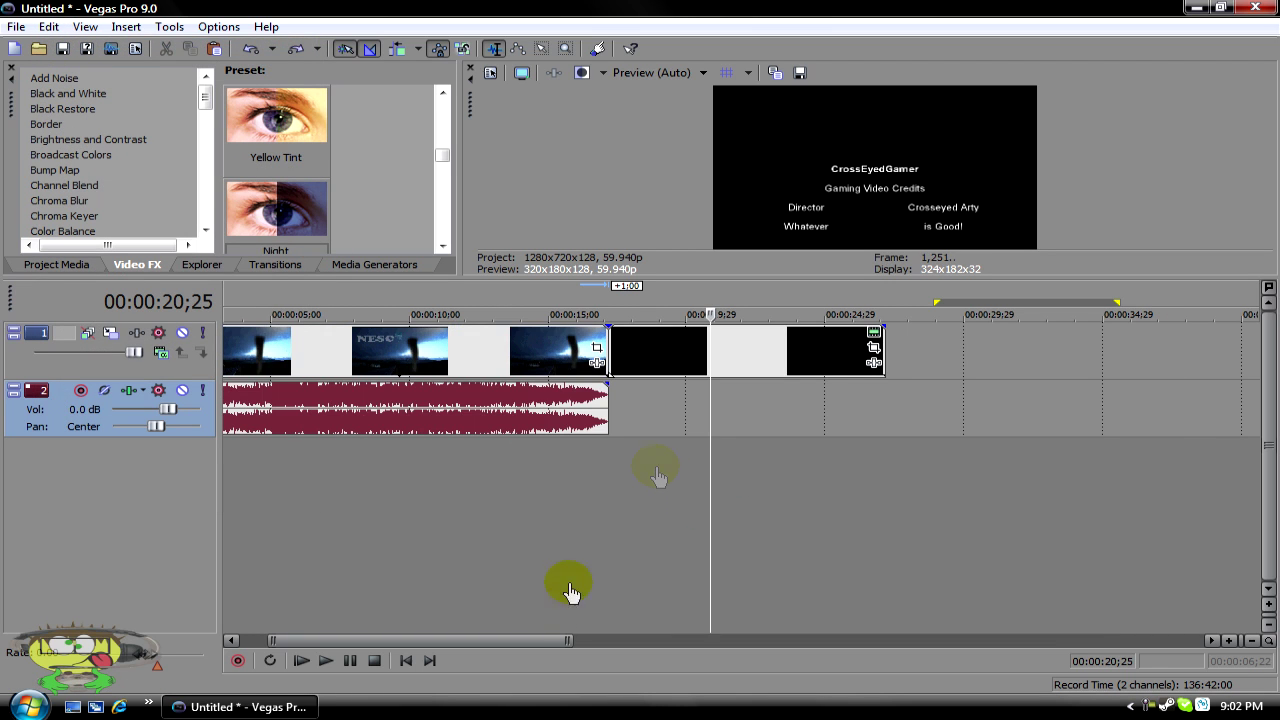
Try a loop region over the tornado clip from 00:00:07;07 to 00:00:10;03, and collapse it at the project start
drag(531, 634, 371, 657)
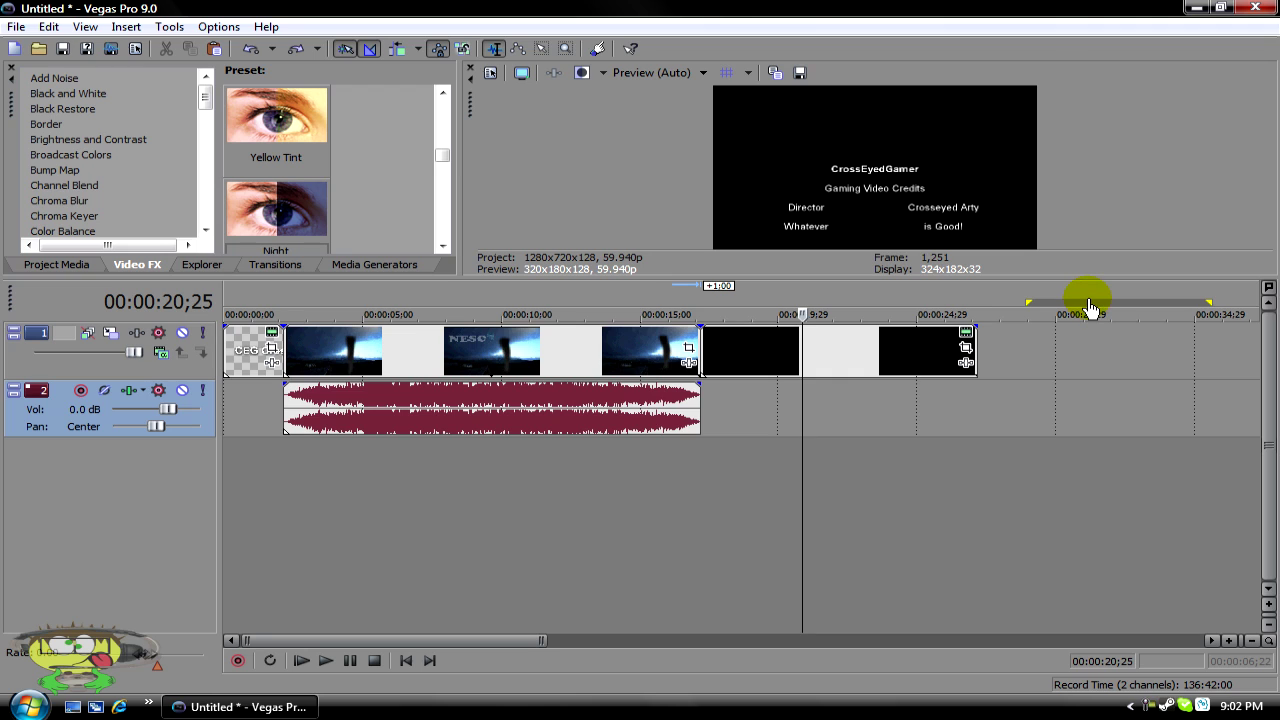
drag(1090, 305, 683, 303)
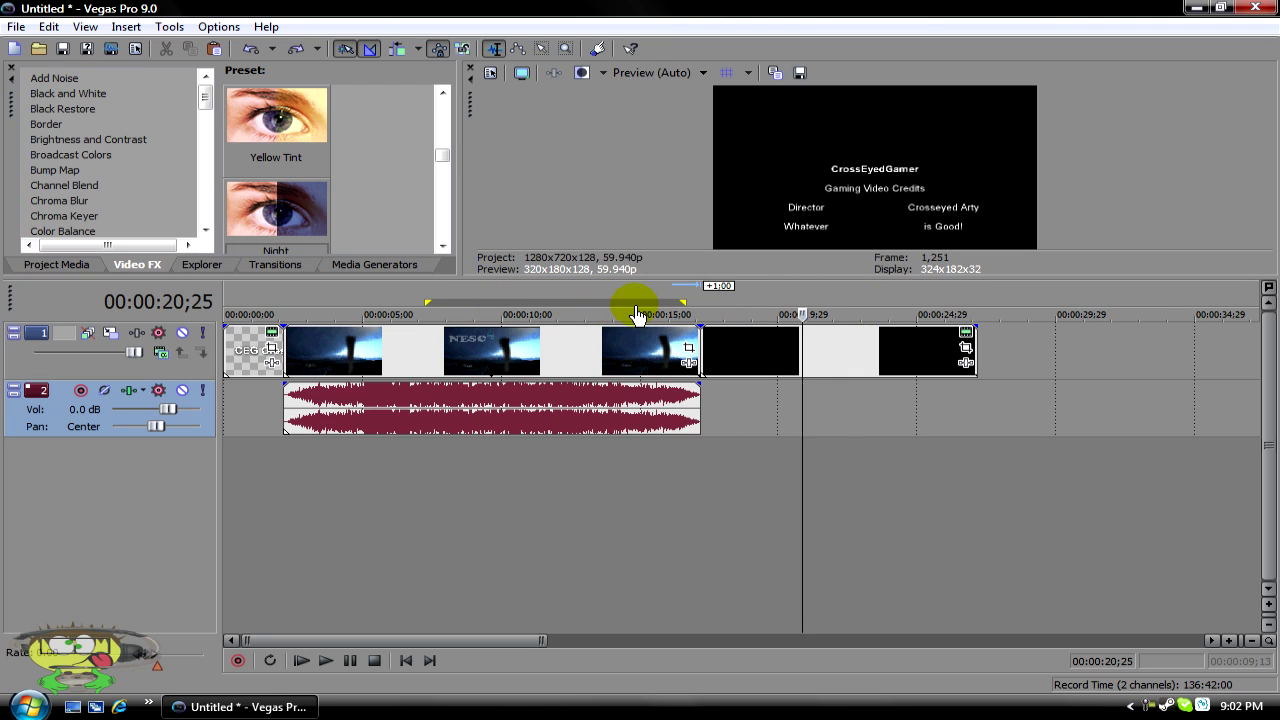
double_click(637, 303)
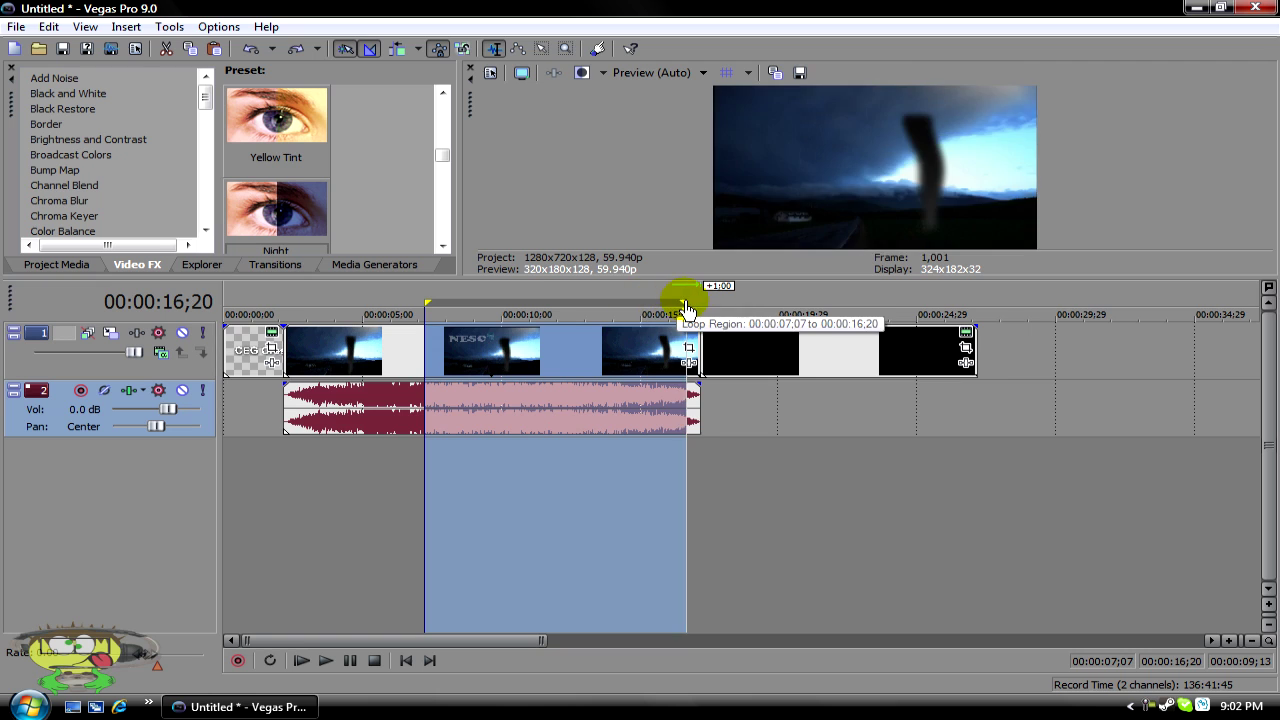
drag(686, 302, 920, 302)
drag(575, 303, 503, 303)
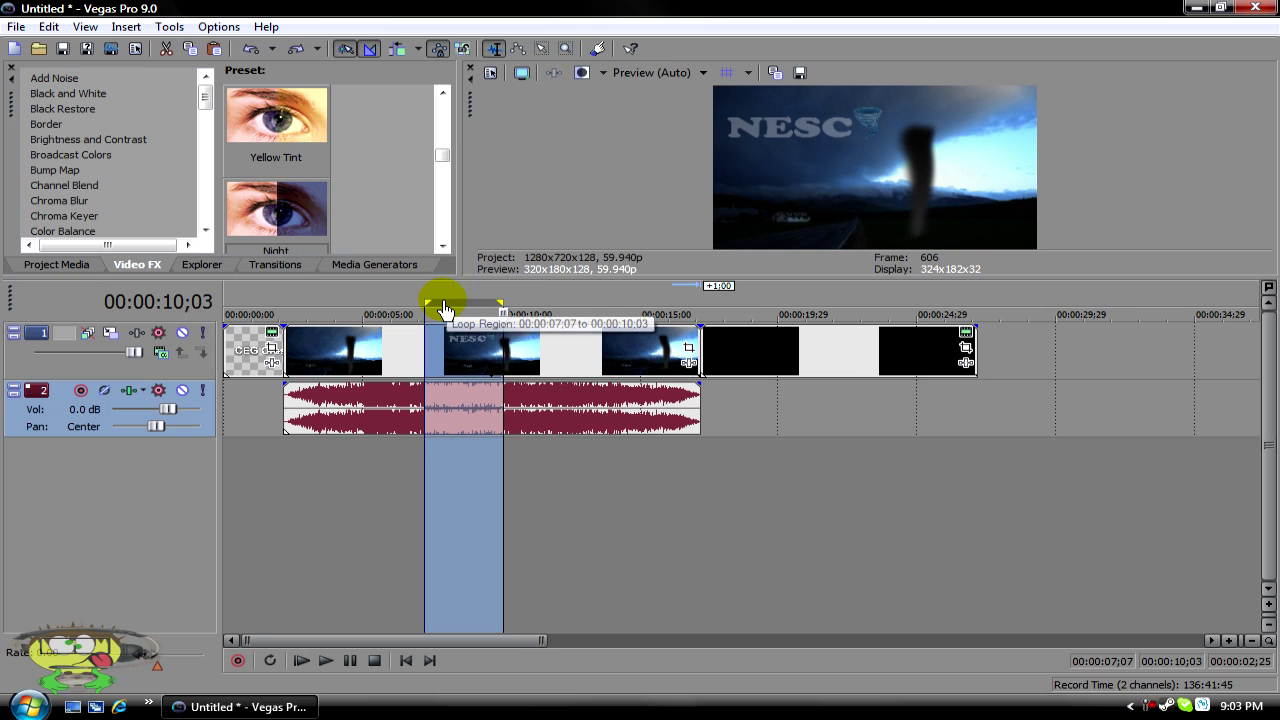
drag(445, 303, 229, 314)
click(226, 300)
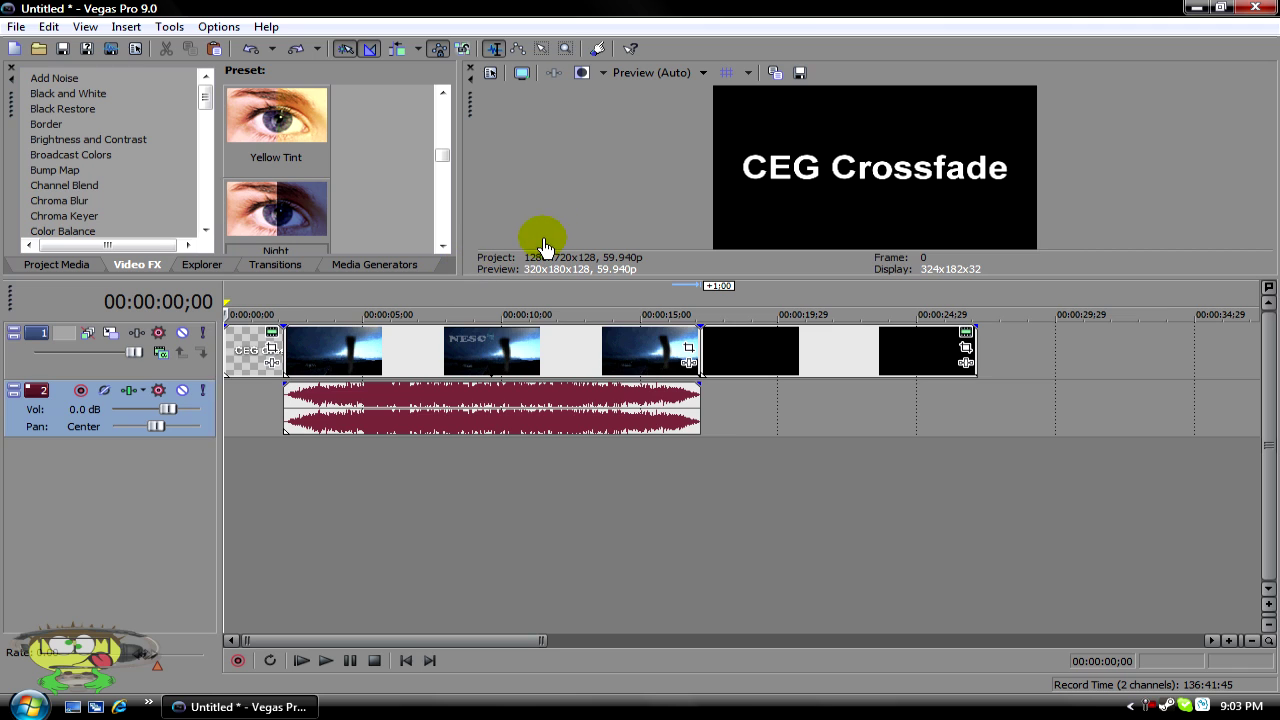
Start rendering the project to a file and choose Sony AVC (*.mp4;*.m2ts;*.avc) as the file type
click(113, 50)
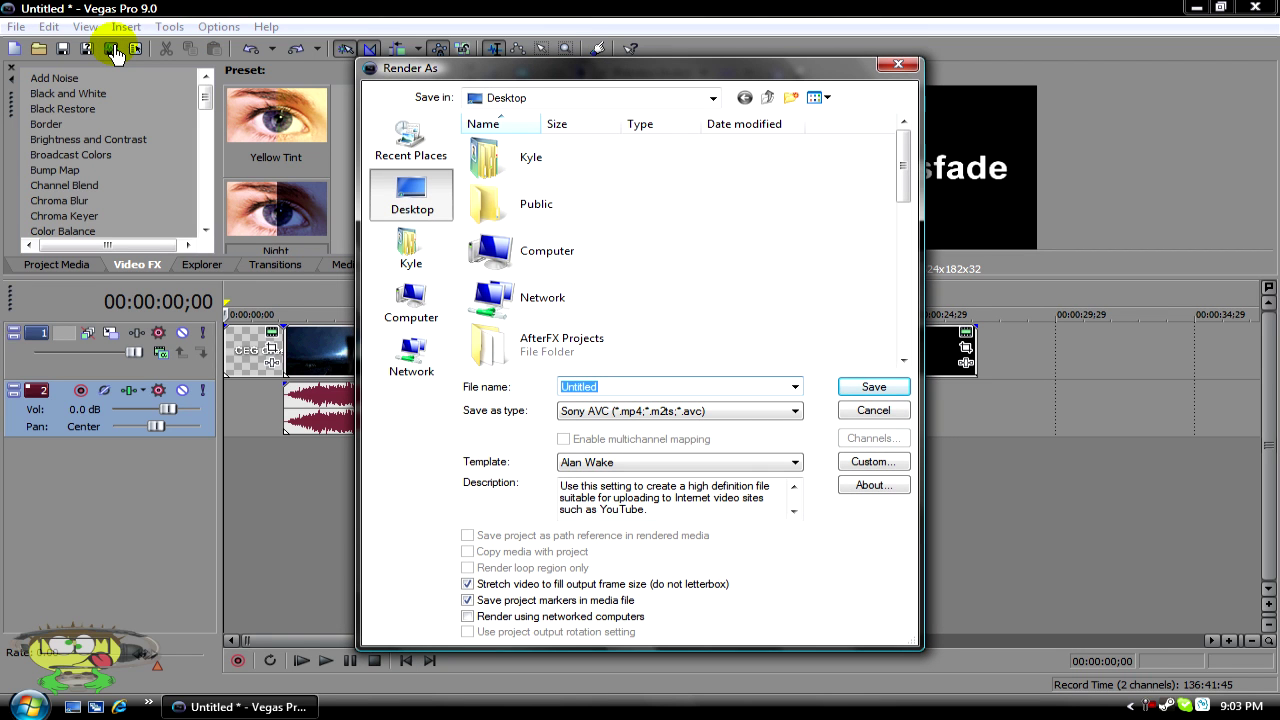
click(684, 412)
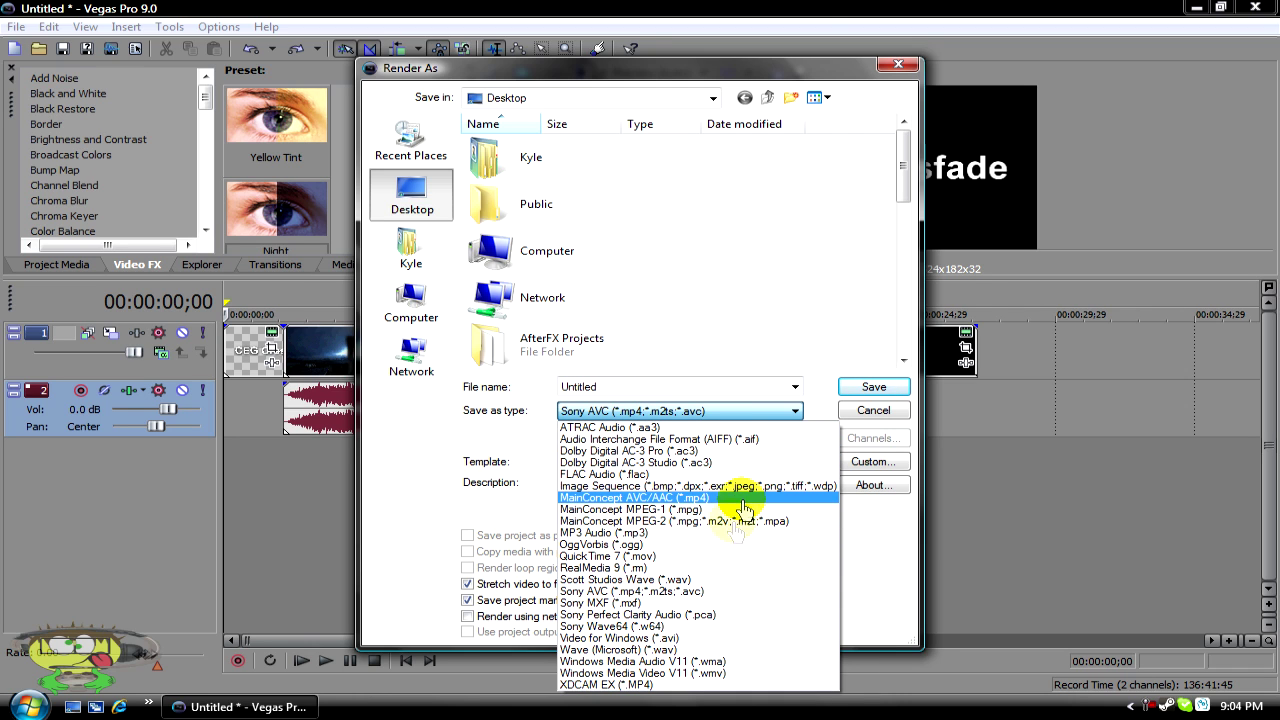
click(707, 592)
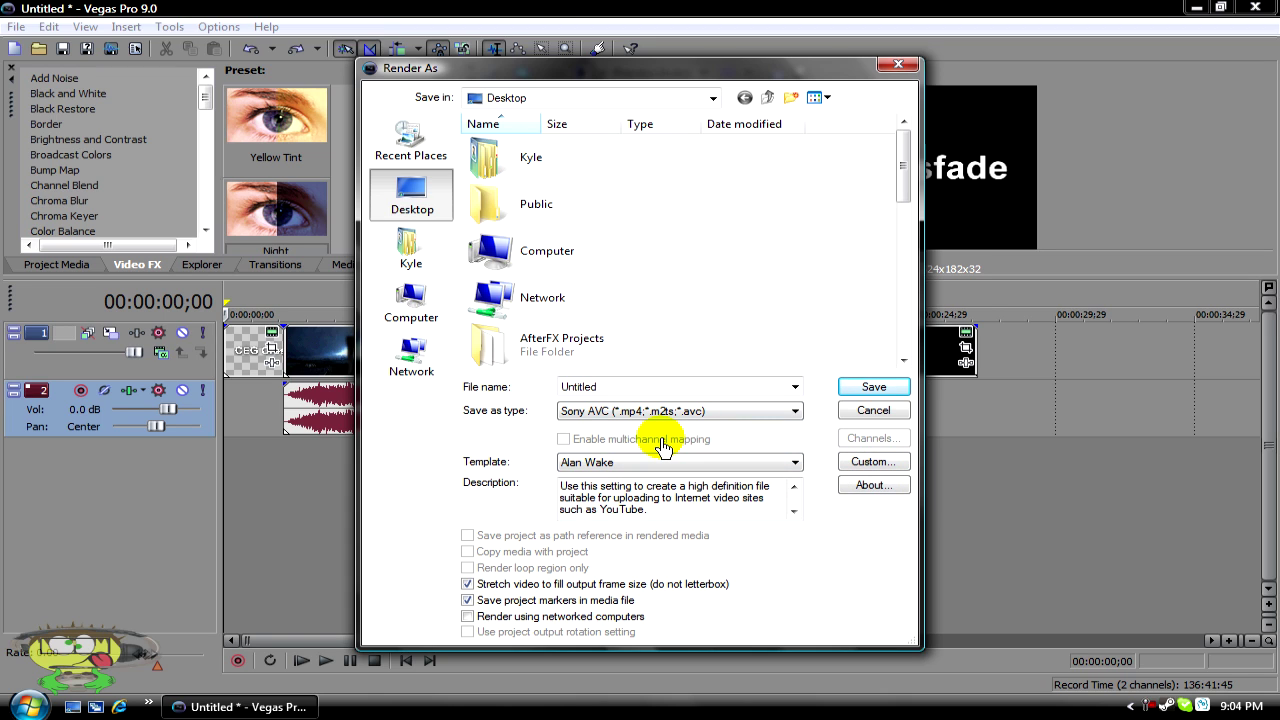
Review the video, audio, system and project settings of the Alan Wake render template, and accept them
click(872, 462)
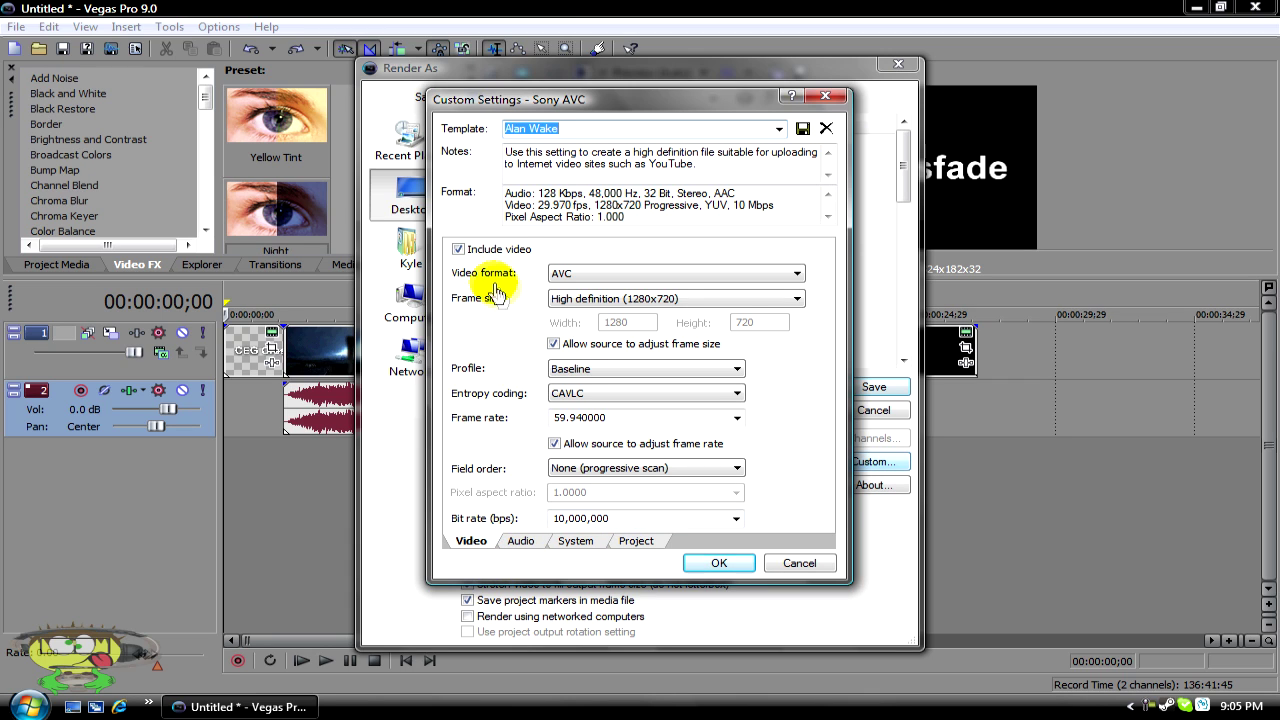
click(520, 540)
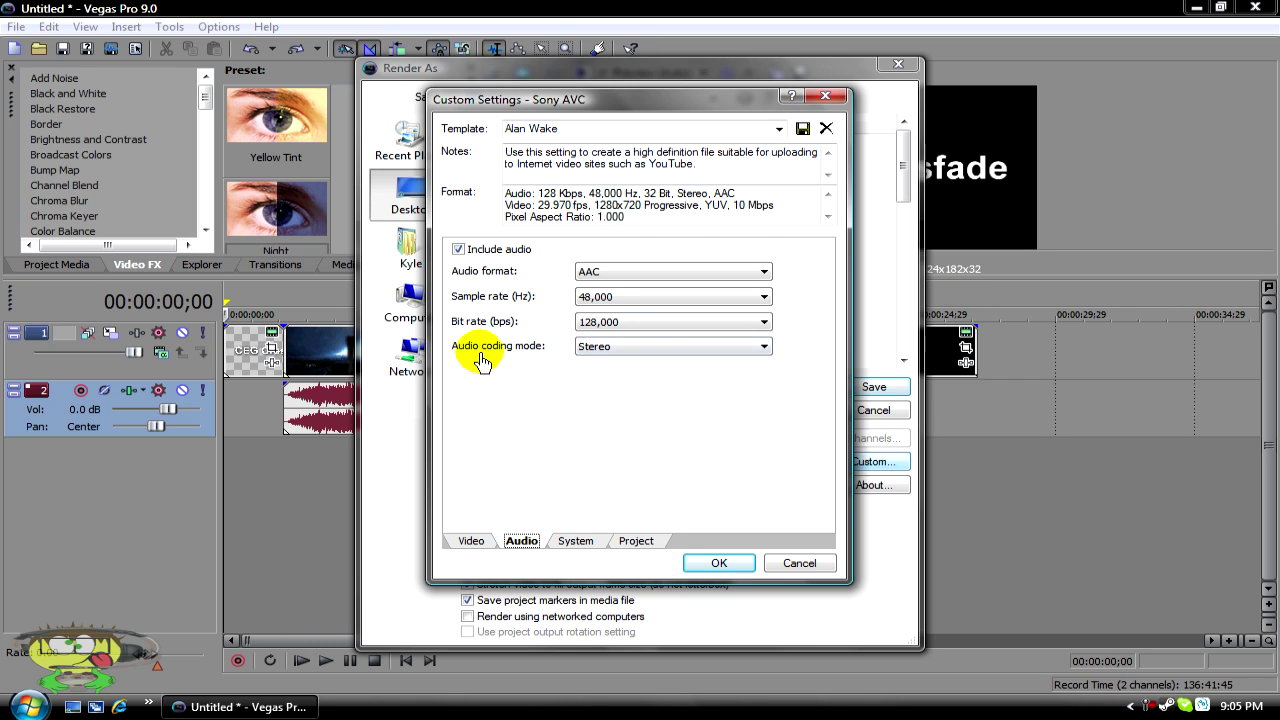
click(574, 544)
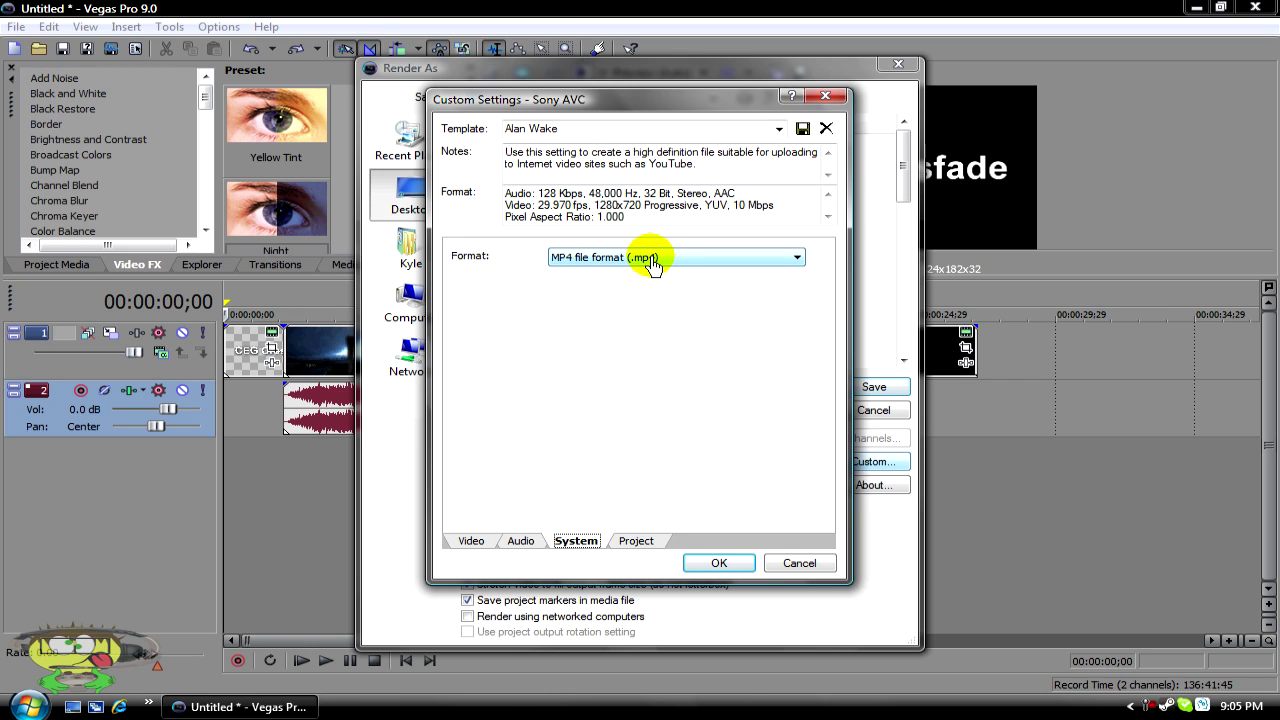
click(636, 540)
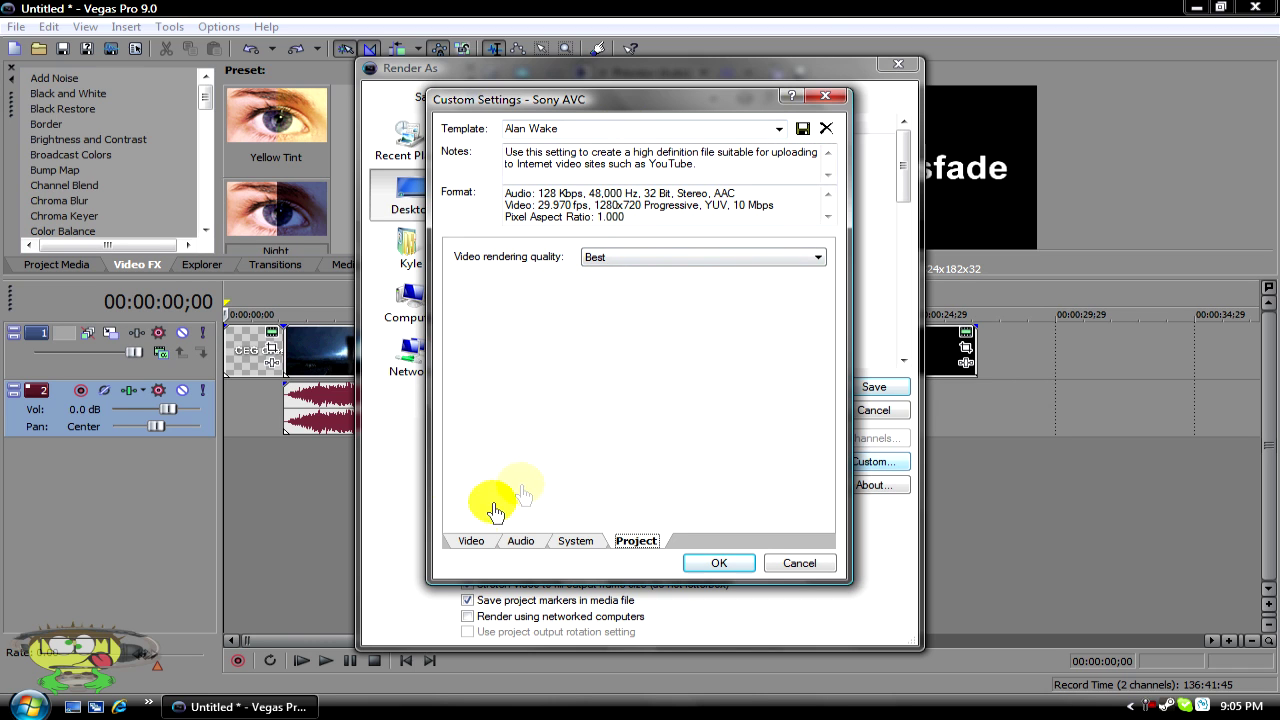
click(466, 545)
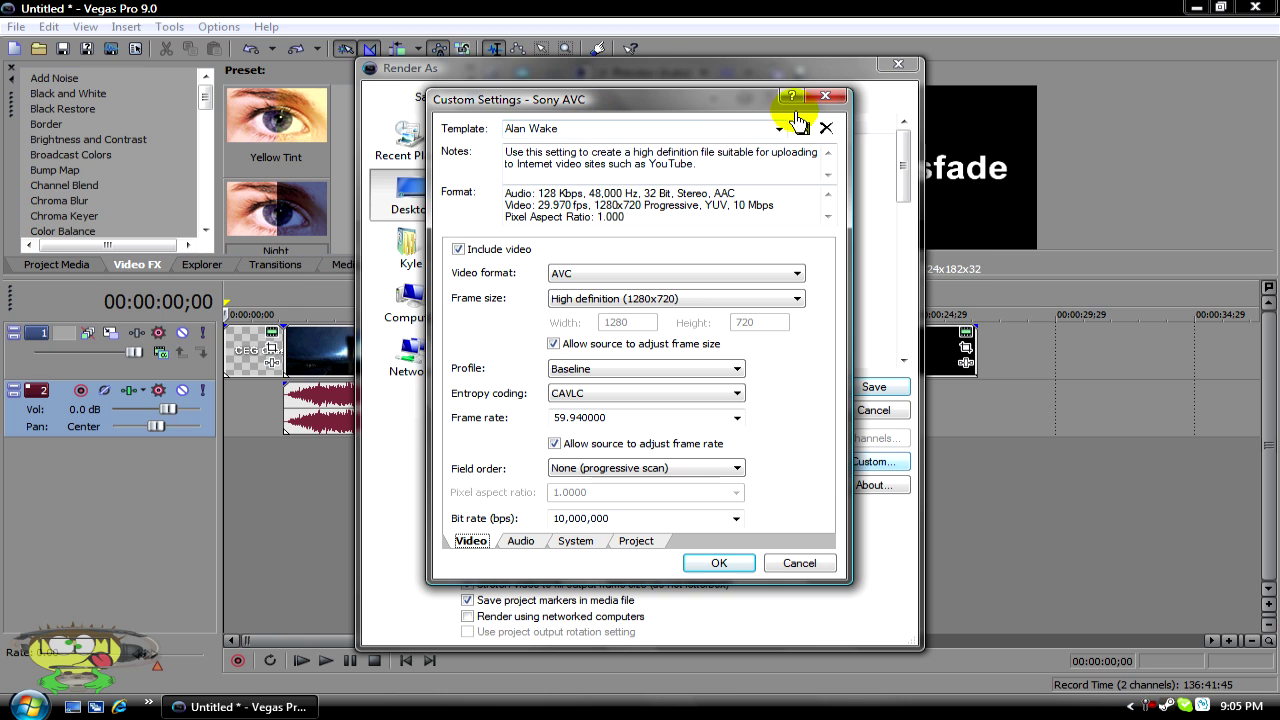
click(716, 560)
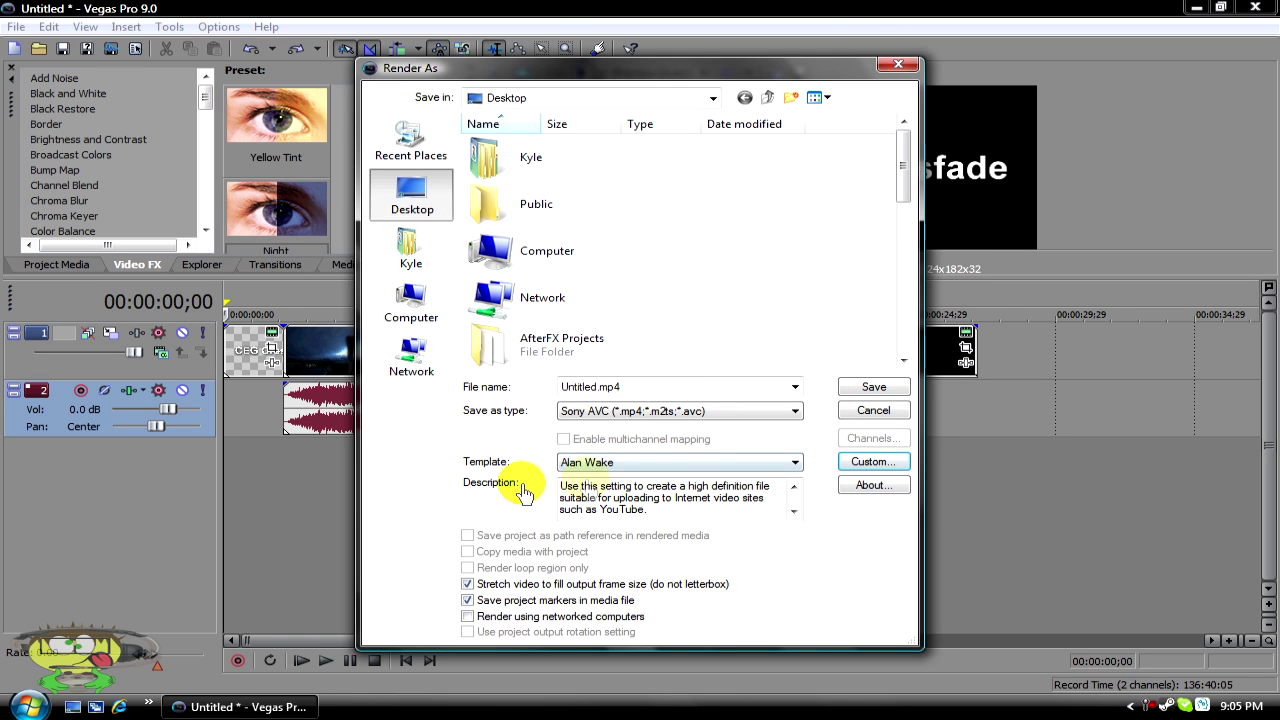
Try to save the render on the Desktop under the file name random
click(467, 600)
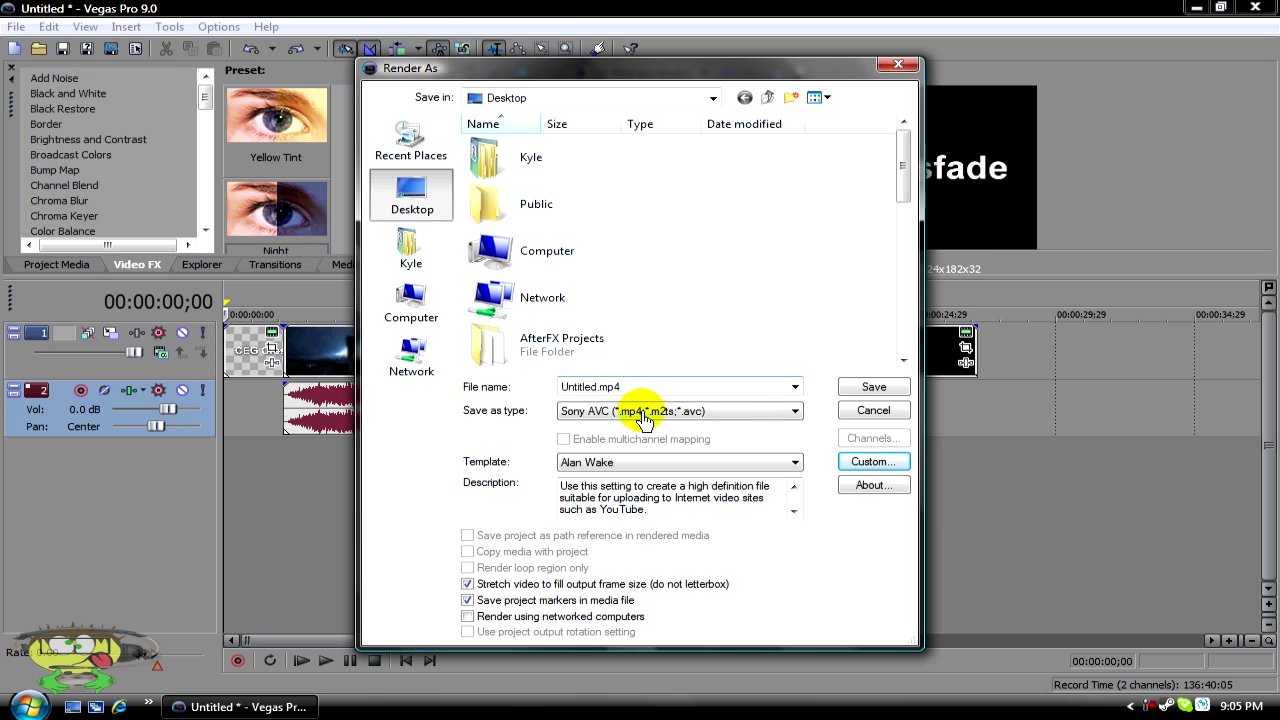
double_click(612, 390)
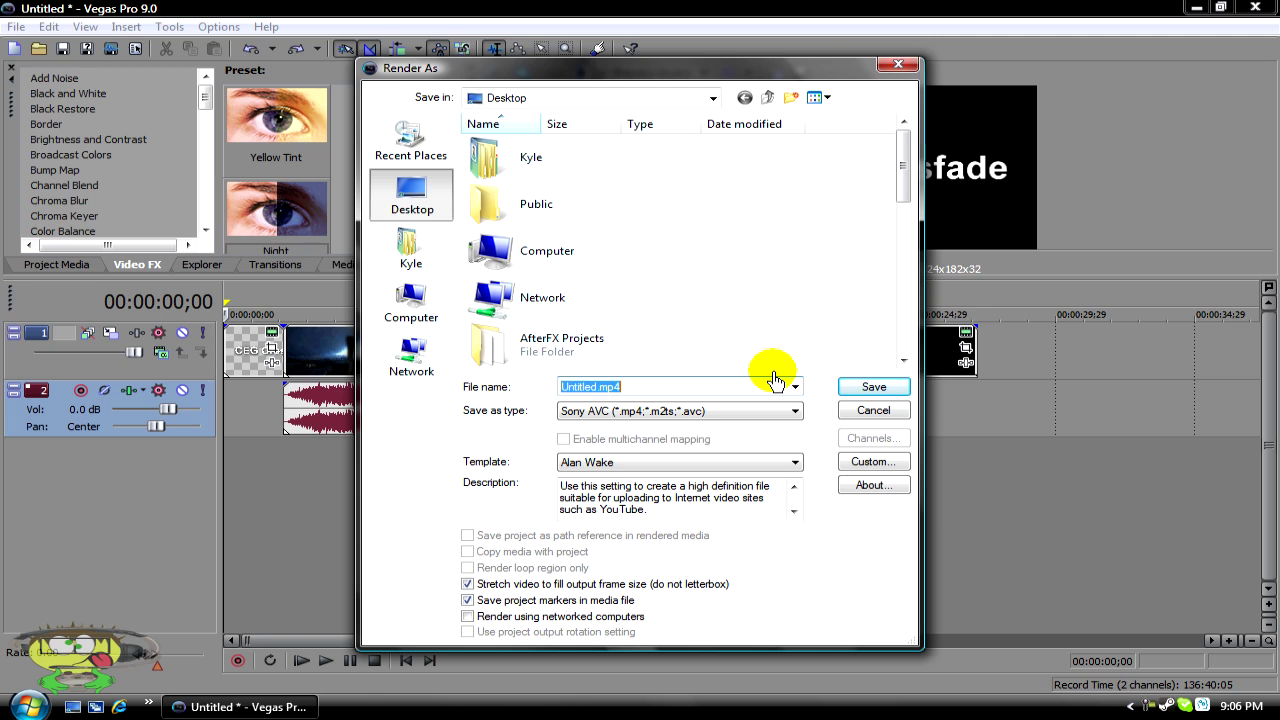
text(rand)
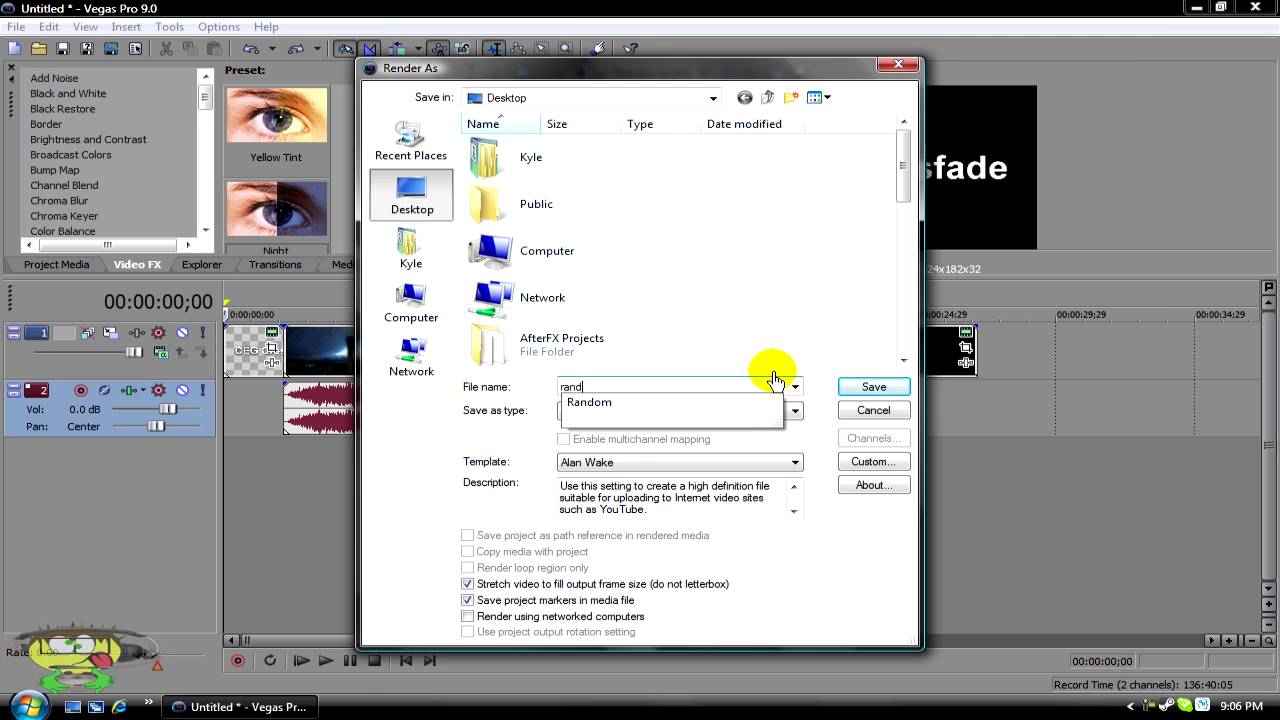
text(om)
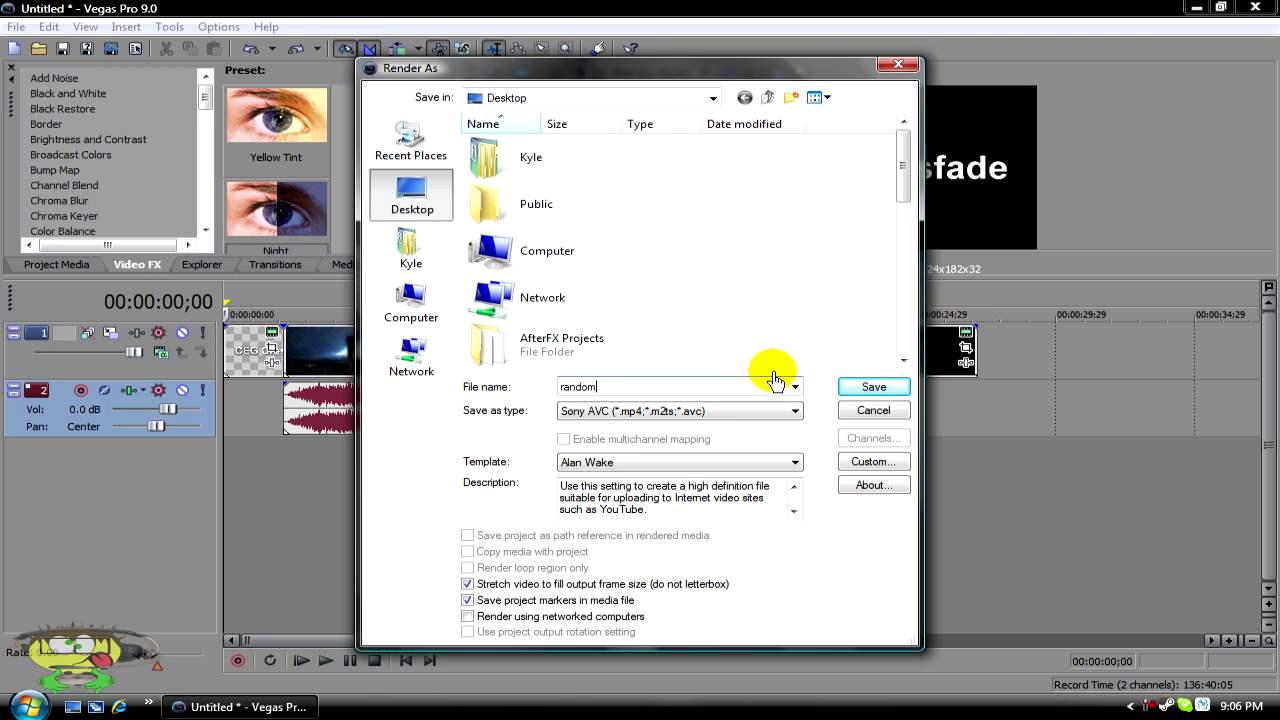
click(855, 390)
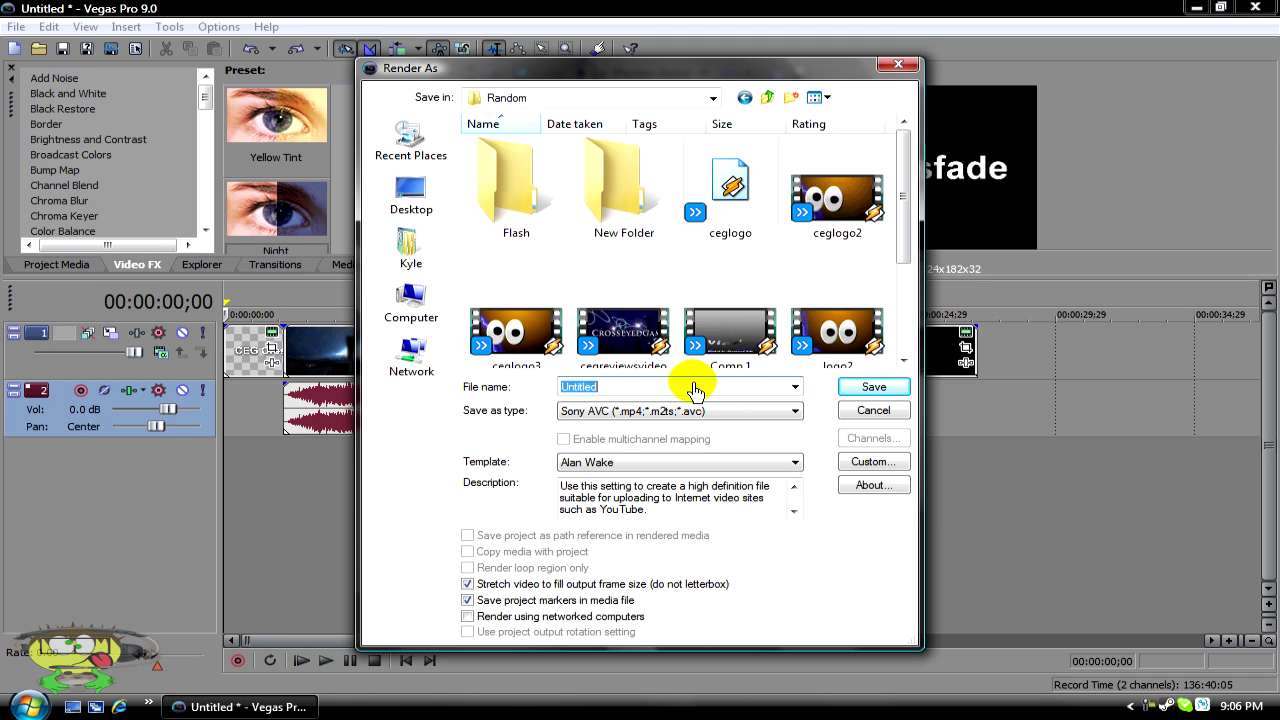
Start rendering the project as random in the Random folder, and cancel the render
text(random)
click(876, 388)
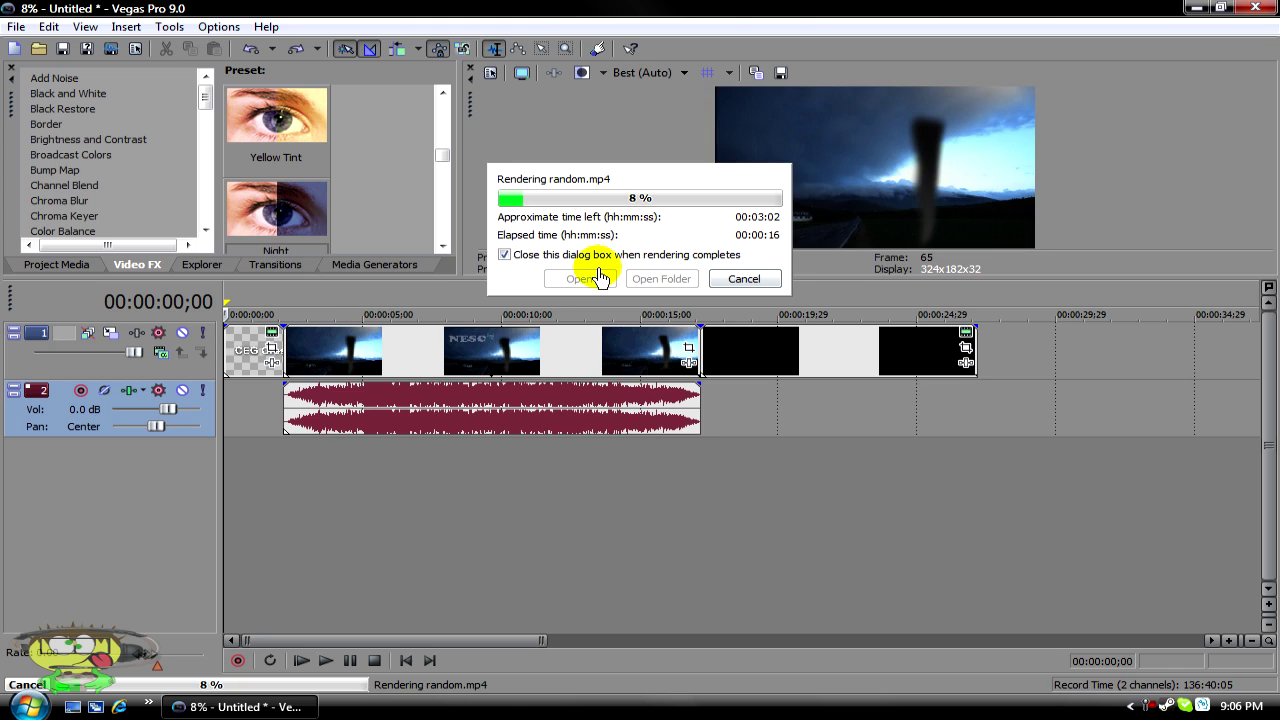
click(749, 281)
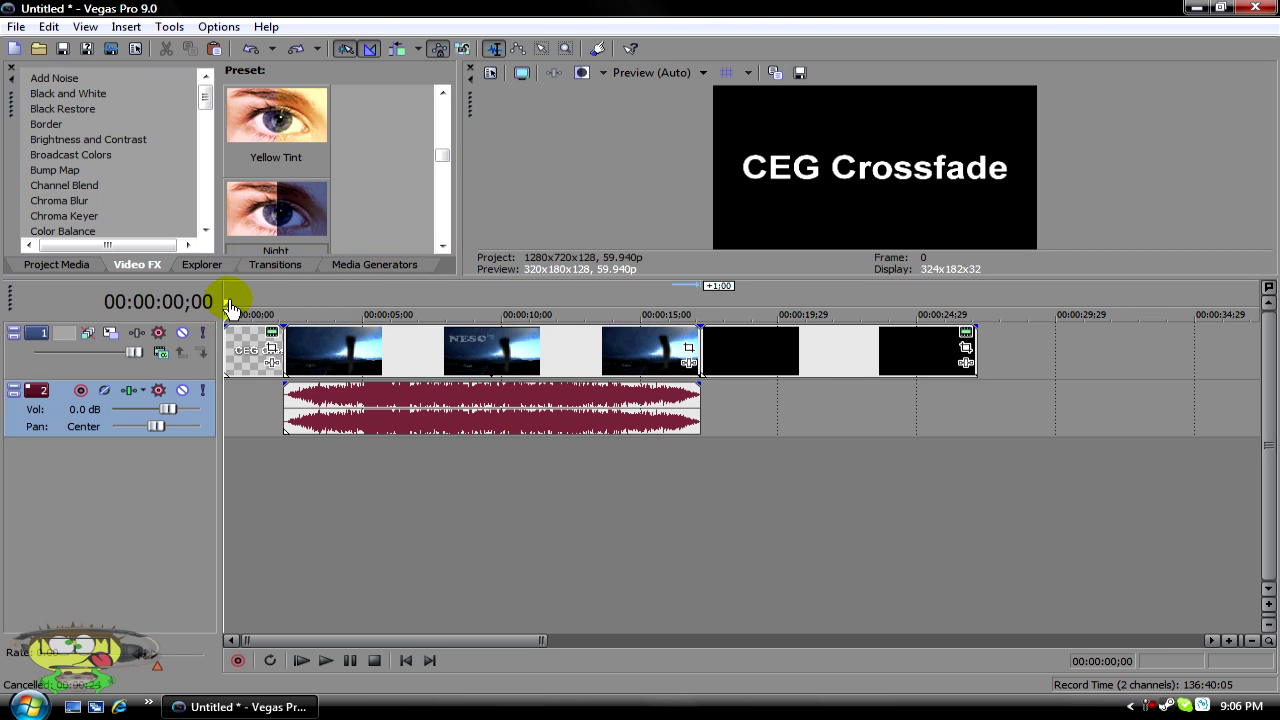
Add a region named text over the opening title, from 00:00:00;00 to 00:00:02;05
drag(228, 306, 292, 313)
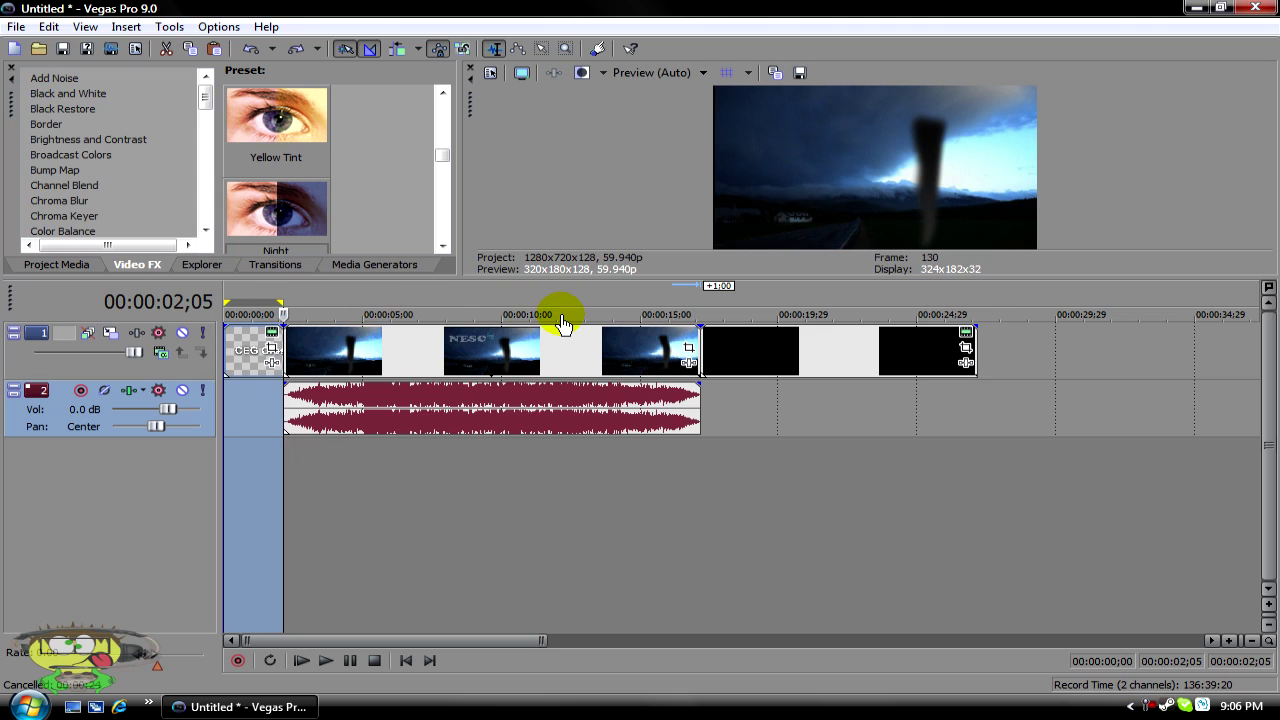
key(m)
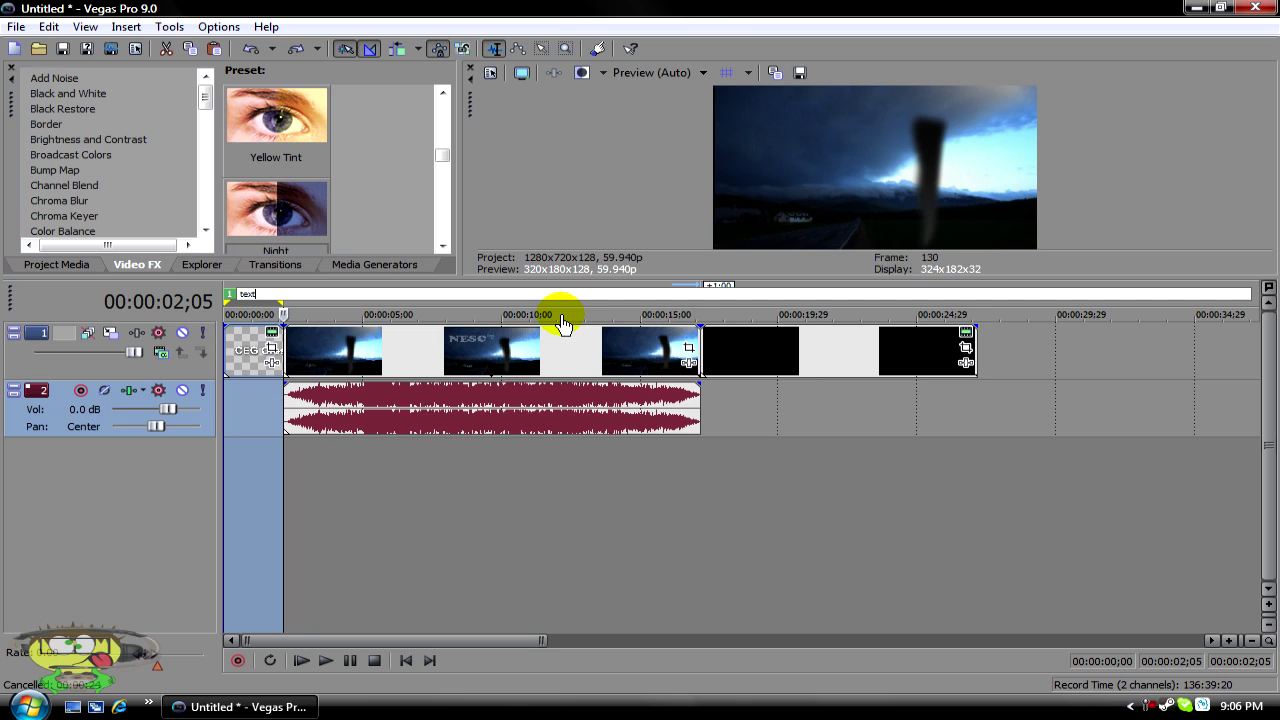
key(Return)
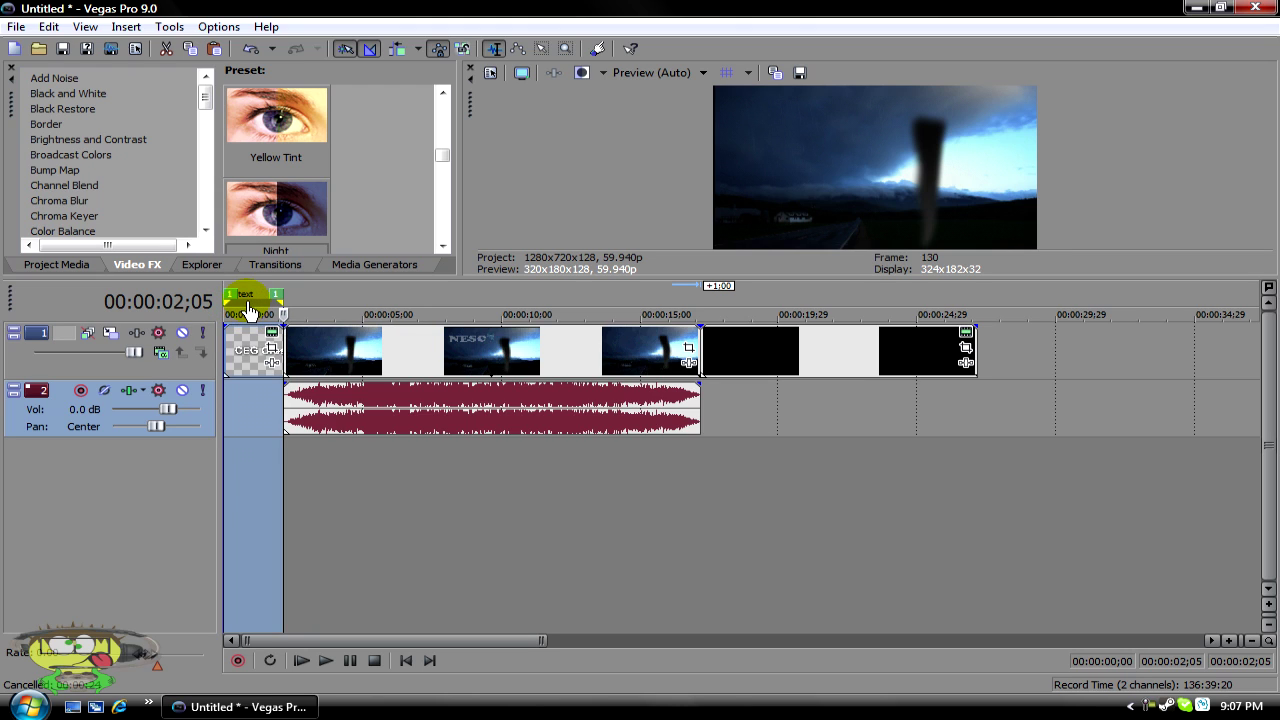
Add a region named nesc over the tornado clip, from 00:00:02;05 to 00:00:17;05
drag(248, 310, 703, 316)
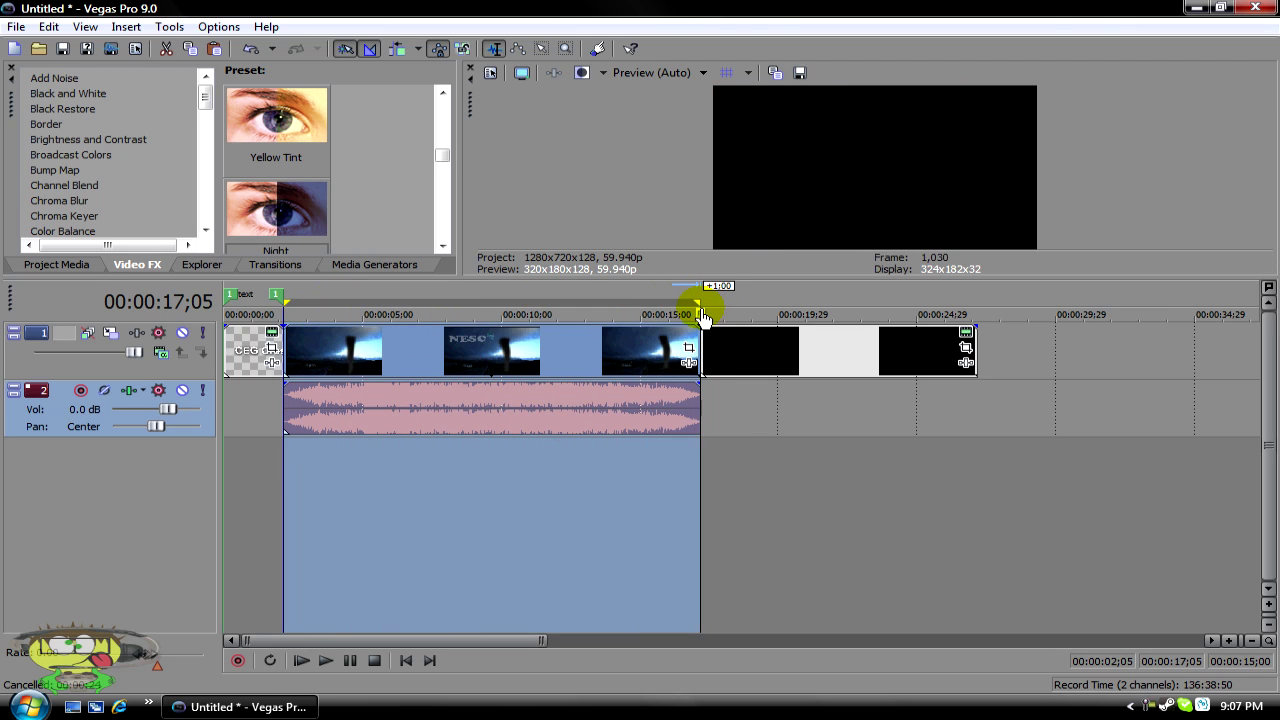
key(m)
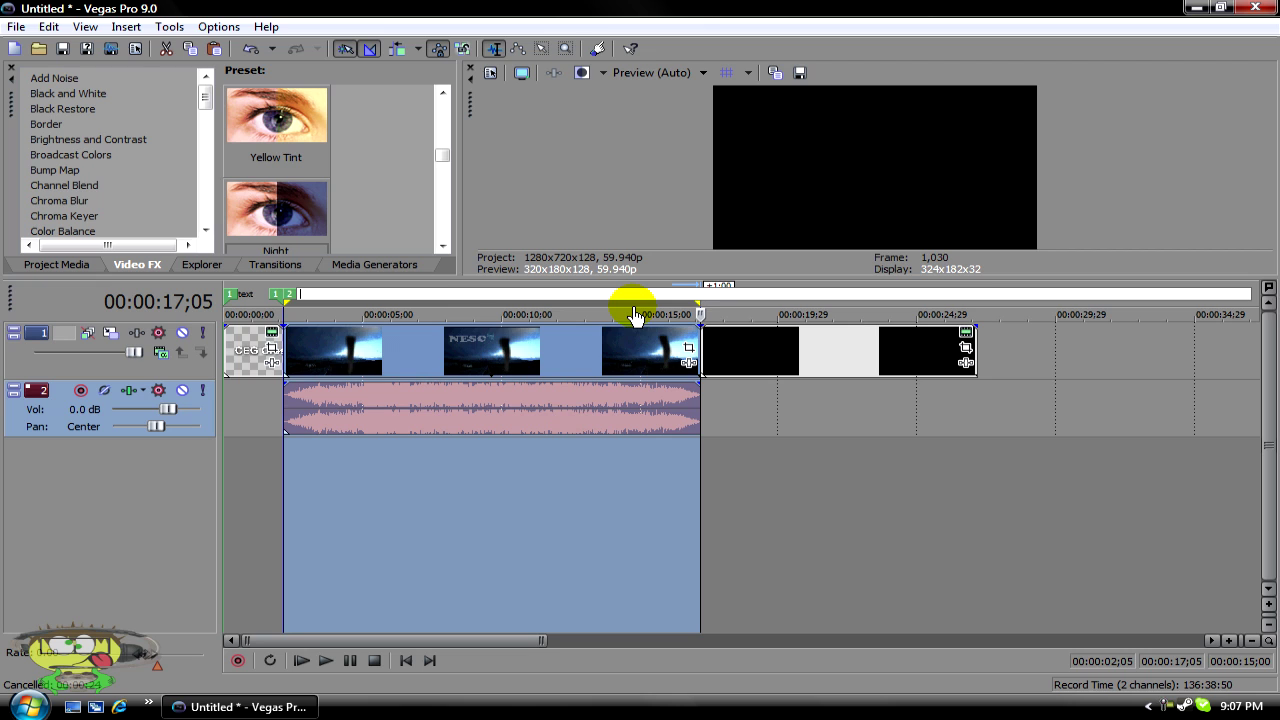
key(Return)
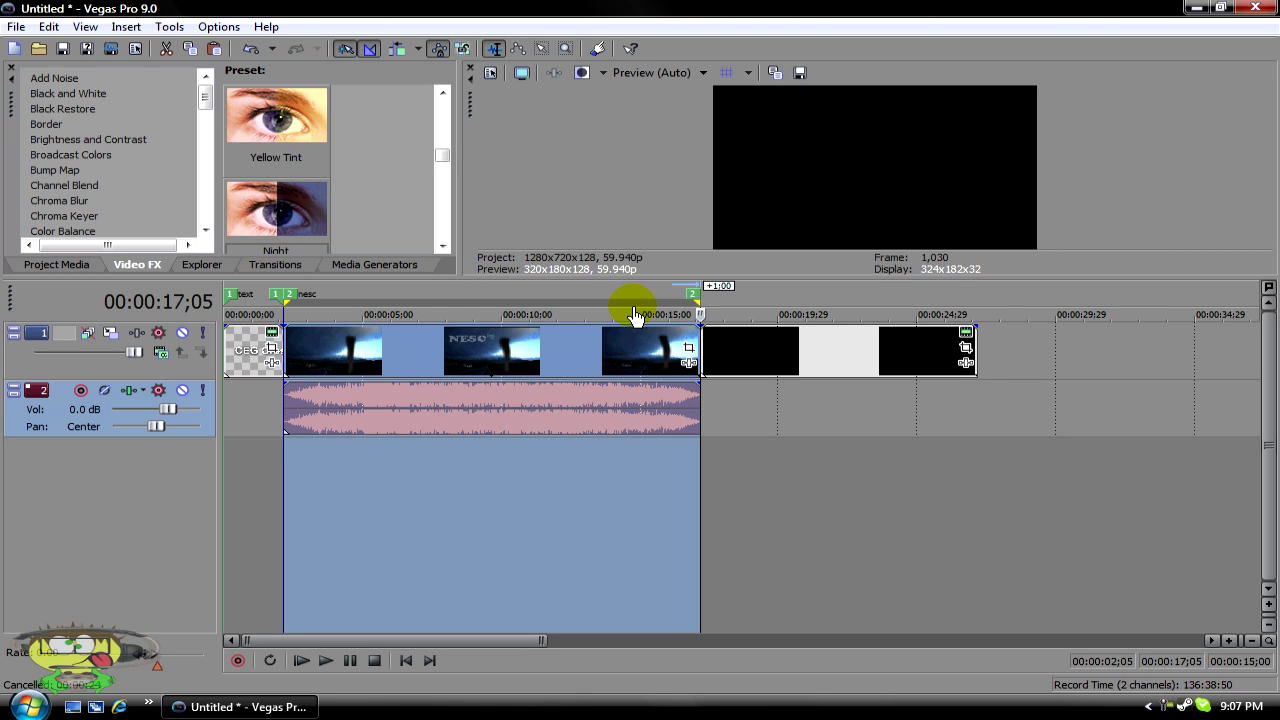
Add a region named credits over the credit roll, from 00:00:17;05 to 00:00:27;04
drag(666, 296, 964, 296)
drag(1055, 285, 968, 307)
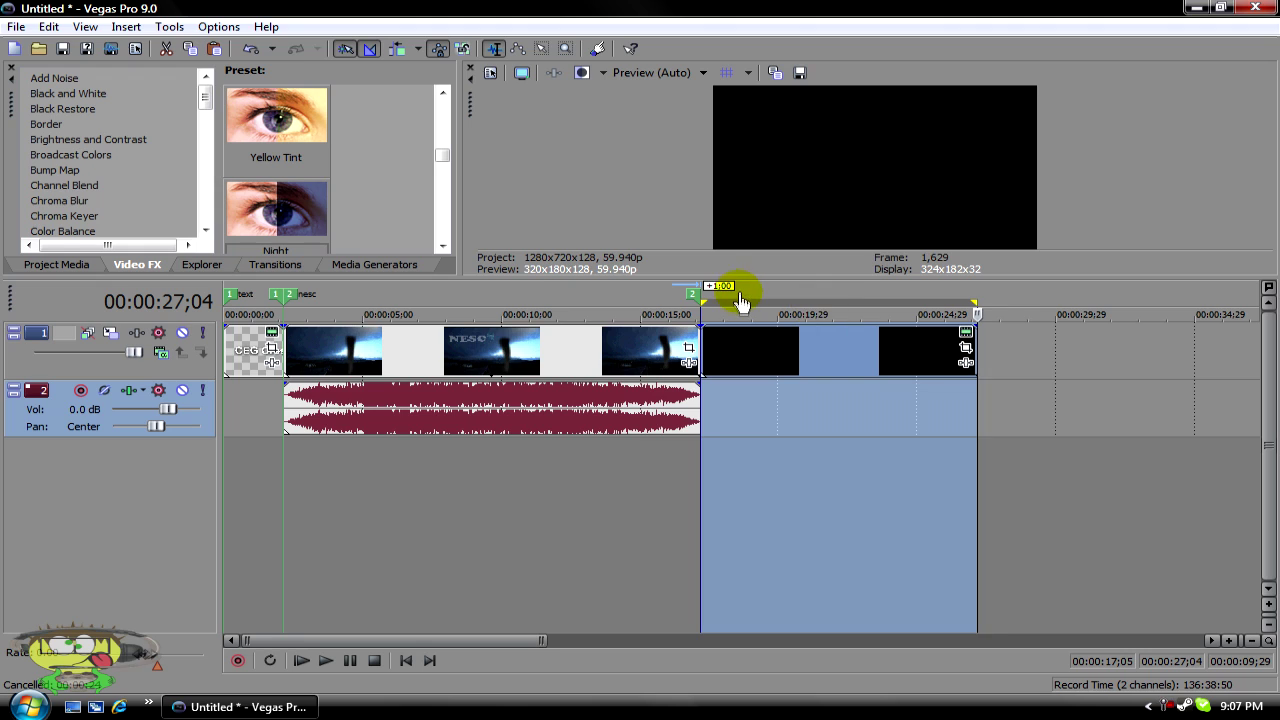
key(m)
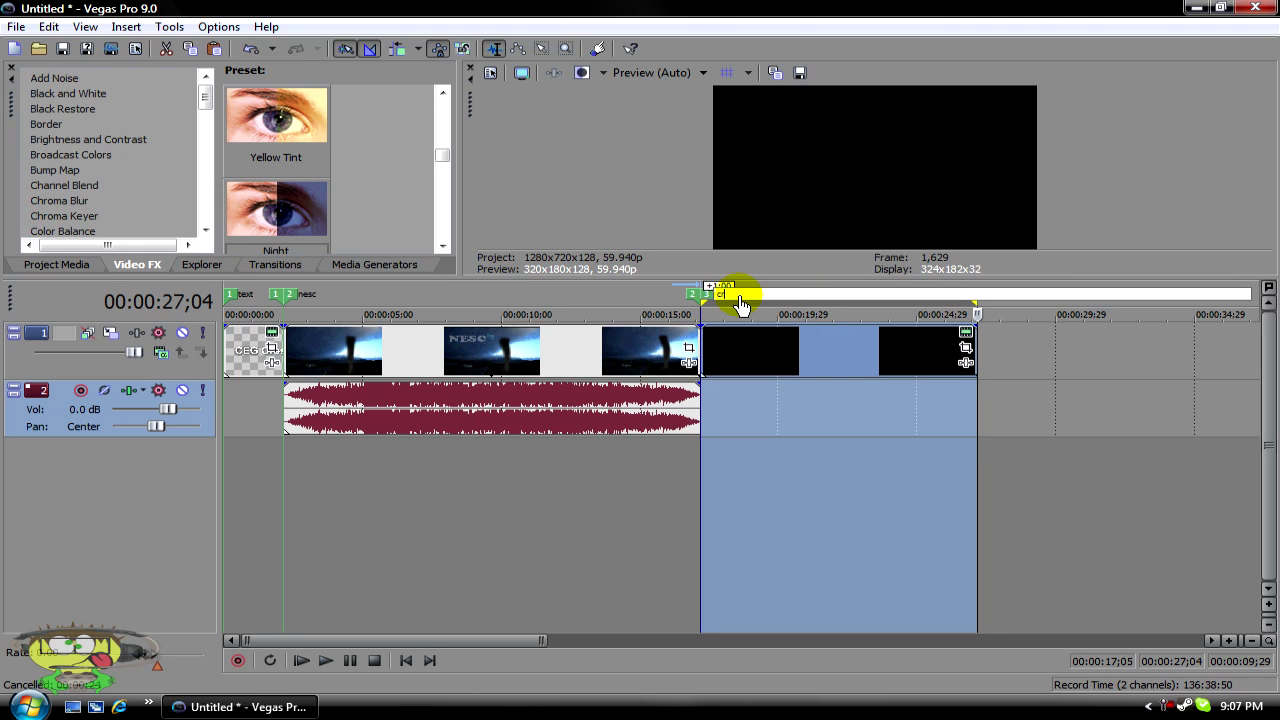
key(Return)
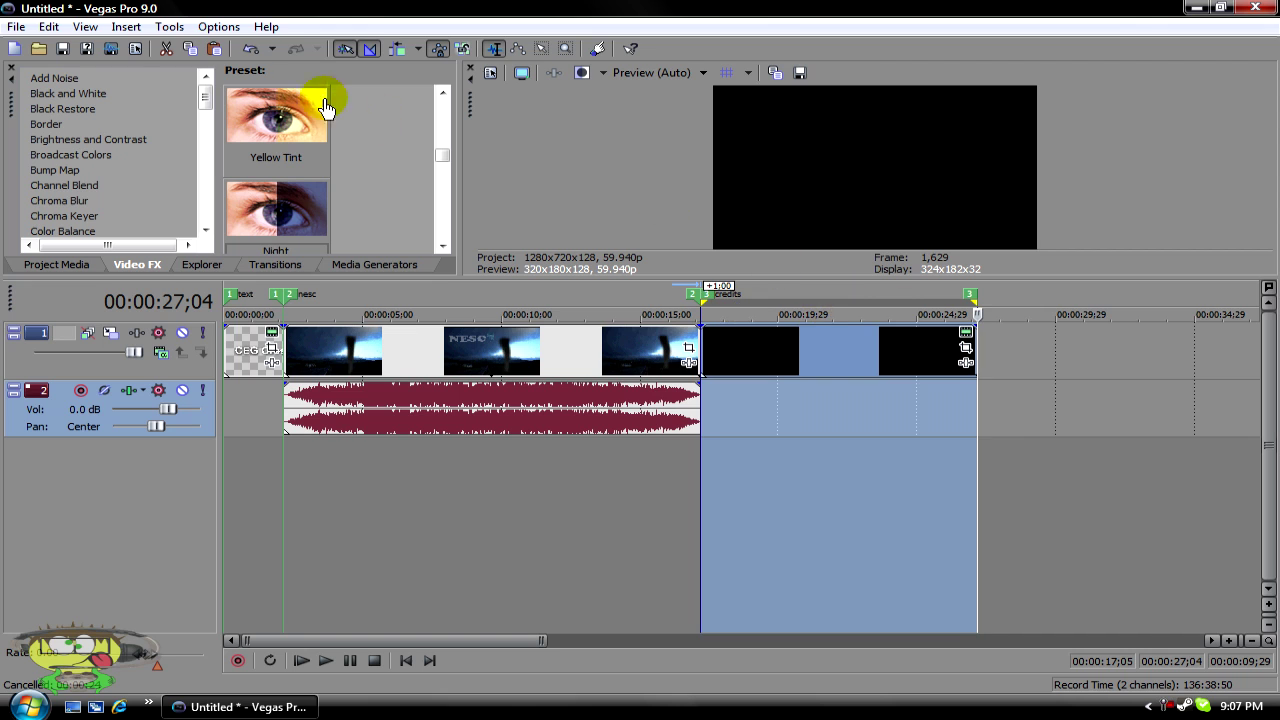
Open the Batch Render script and set its base file name to Untitled_ on the Desktop
click(162, 28)
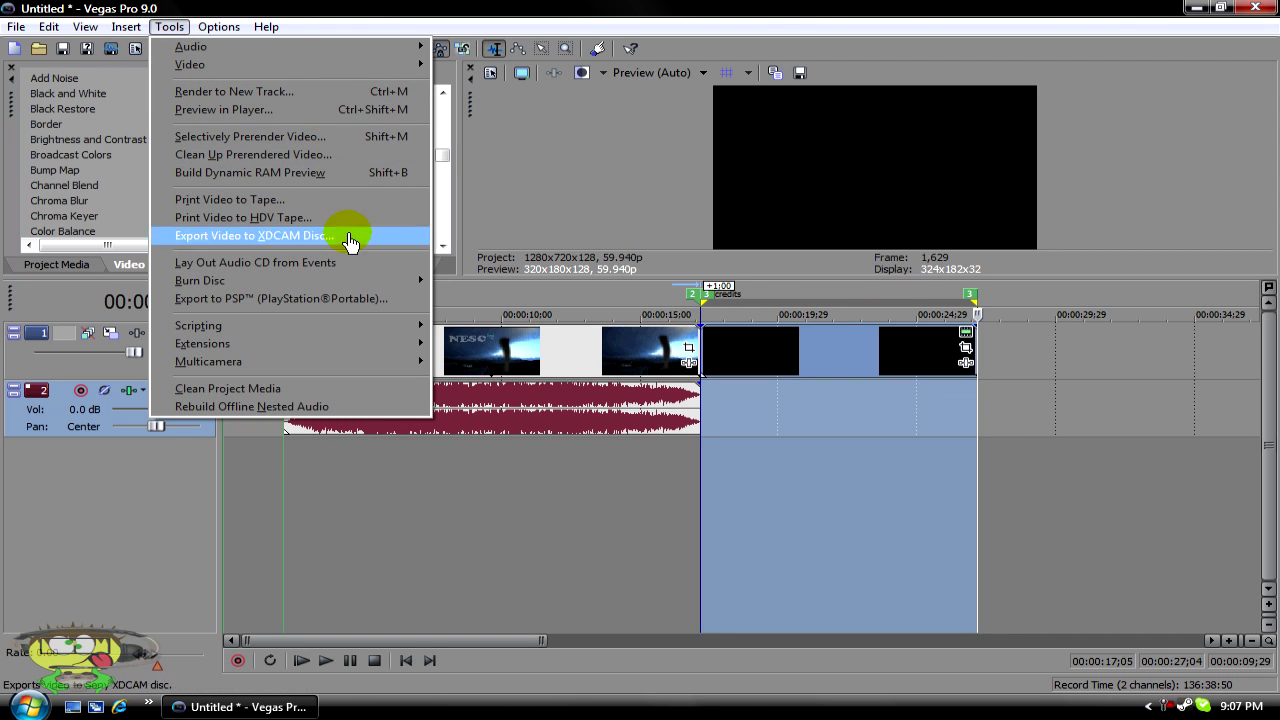
mouse_move(343, 332)
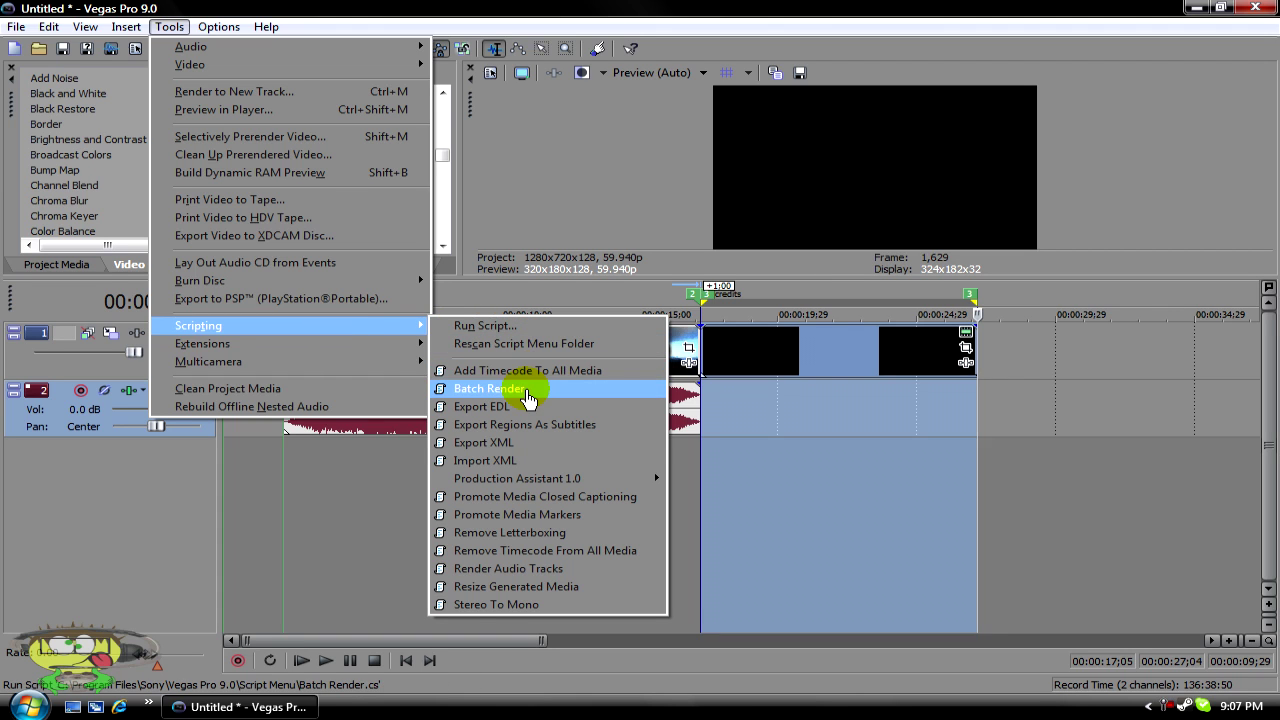
click(525, 397)
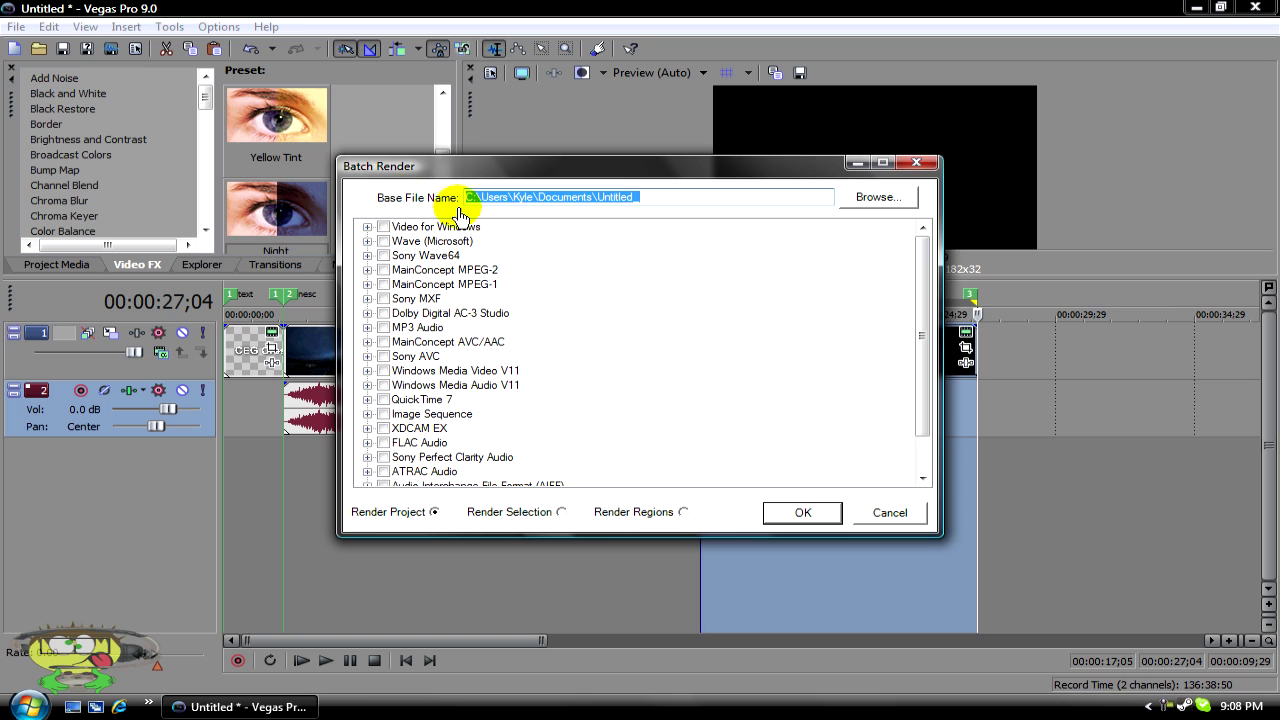
click(878, 203)
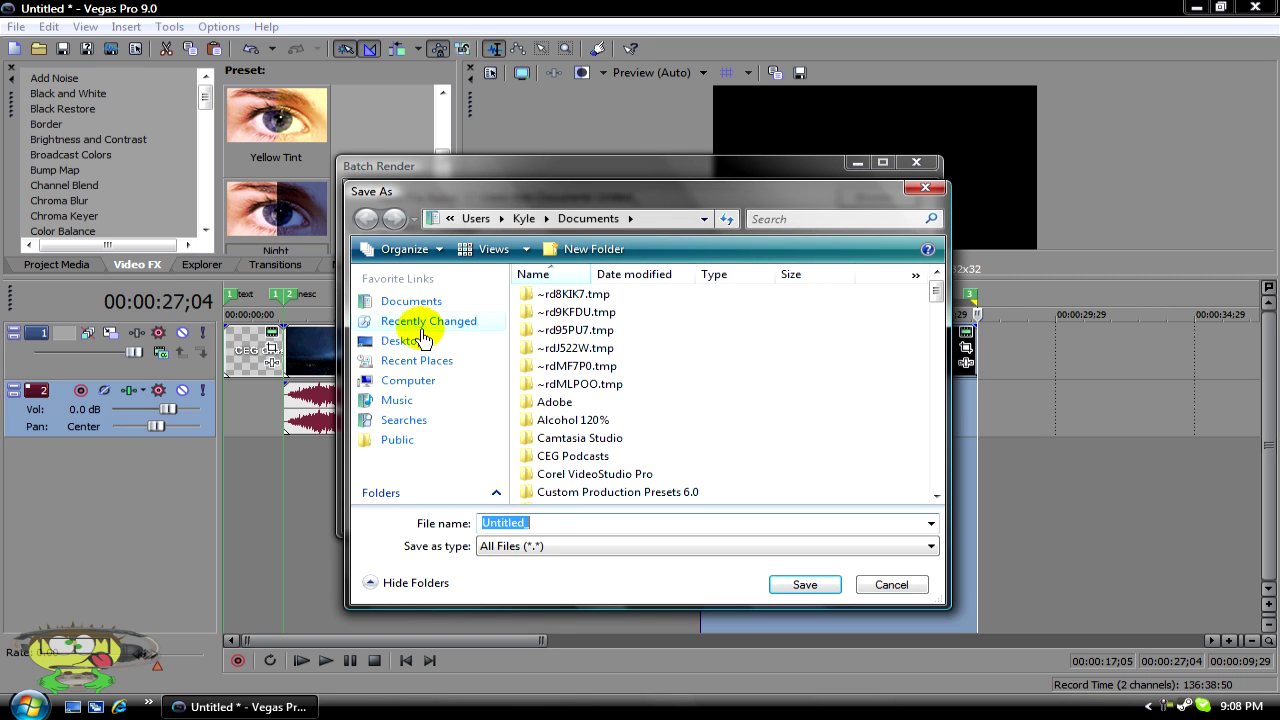
click(403, 342)
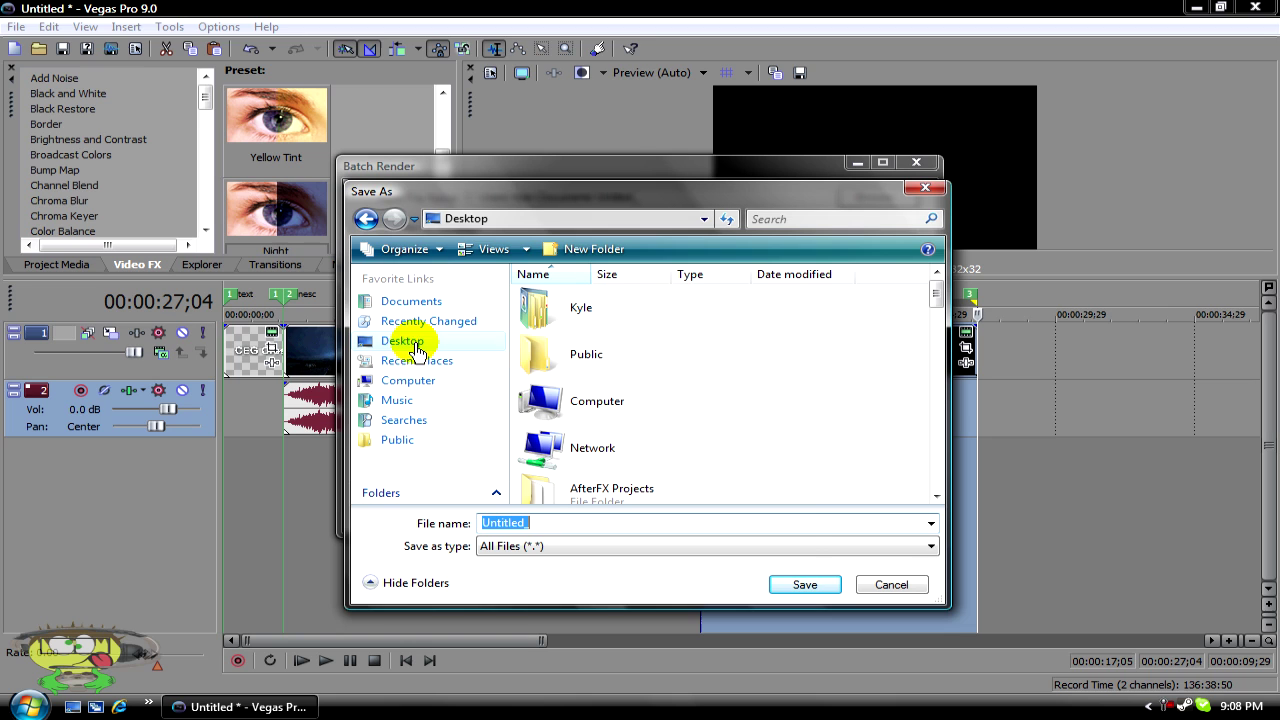
click(800, 585)
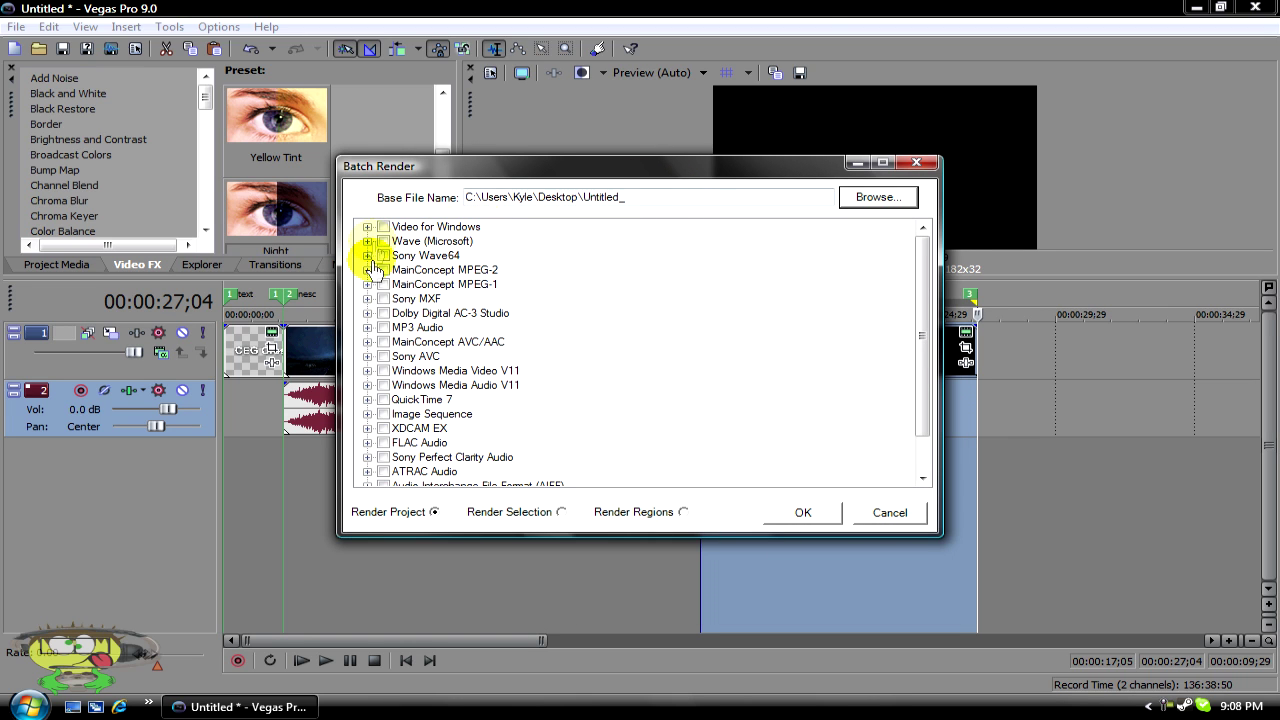
Choose the Alan Wake template under Sony AVC and set the batch to render regions
click(367, 356)
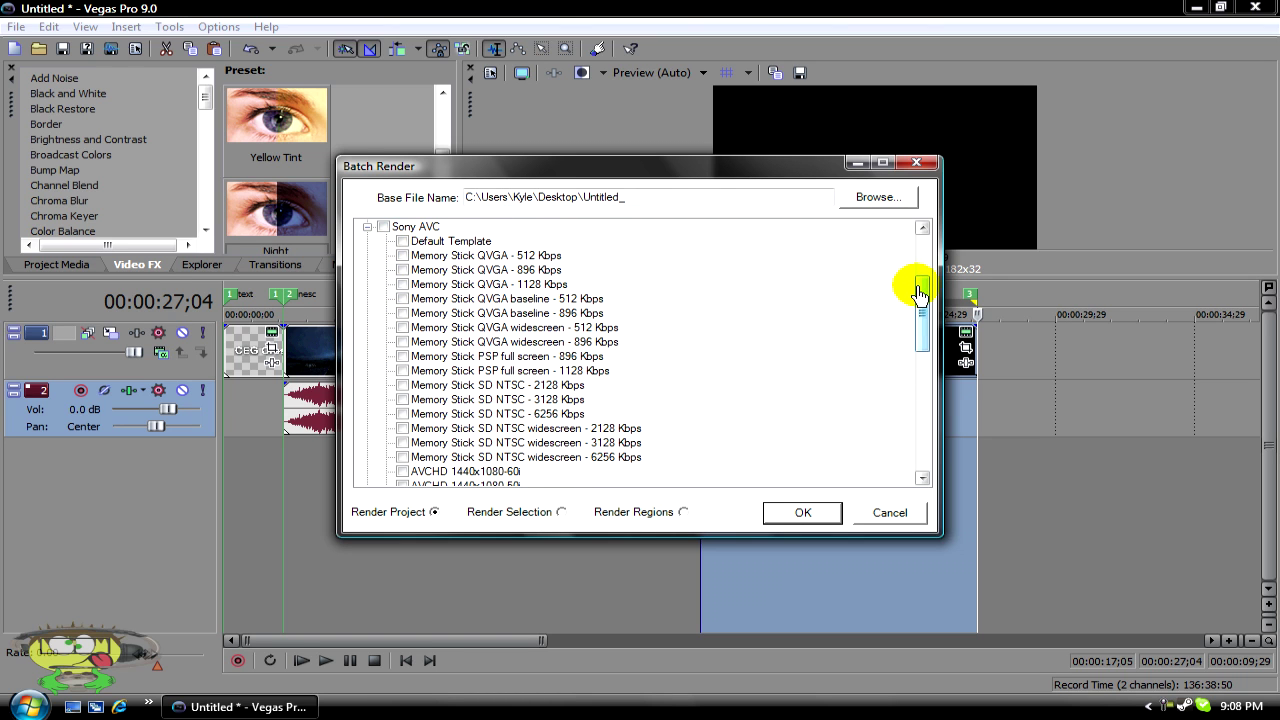
drag(916, 295, 928, 378)
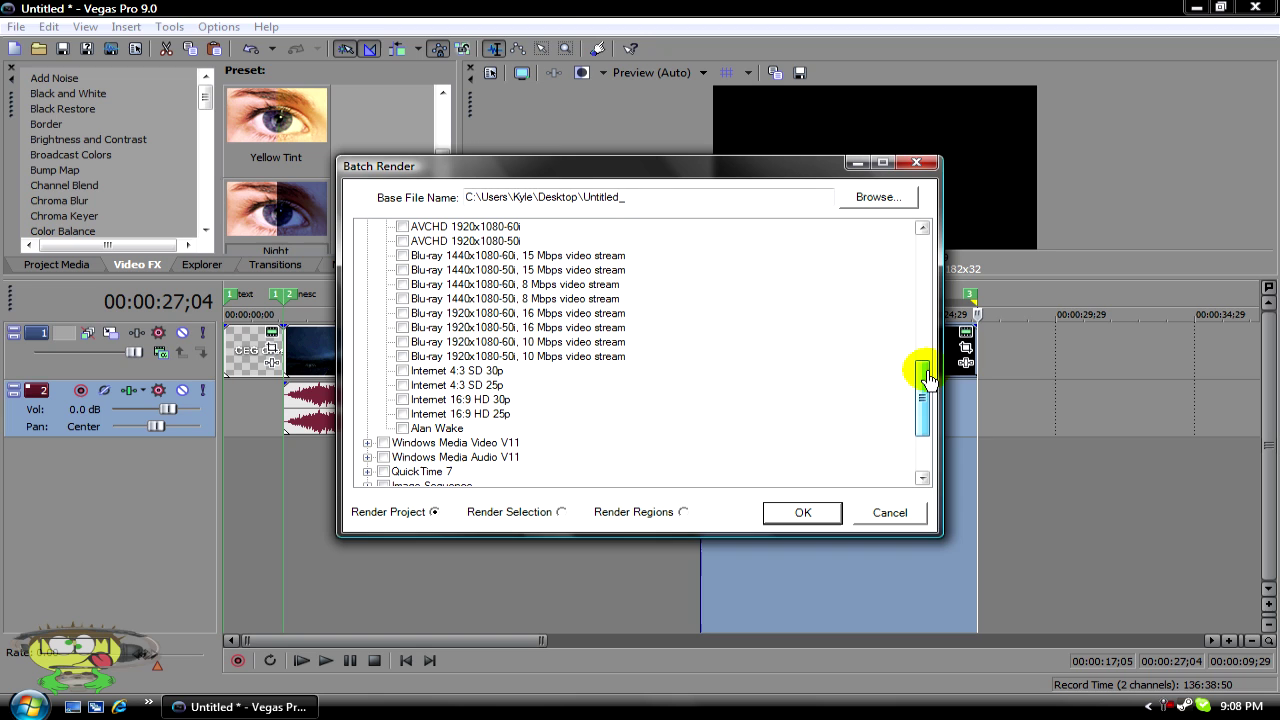
click(401, 429)
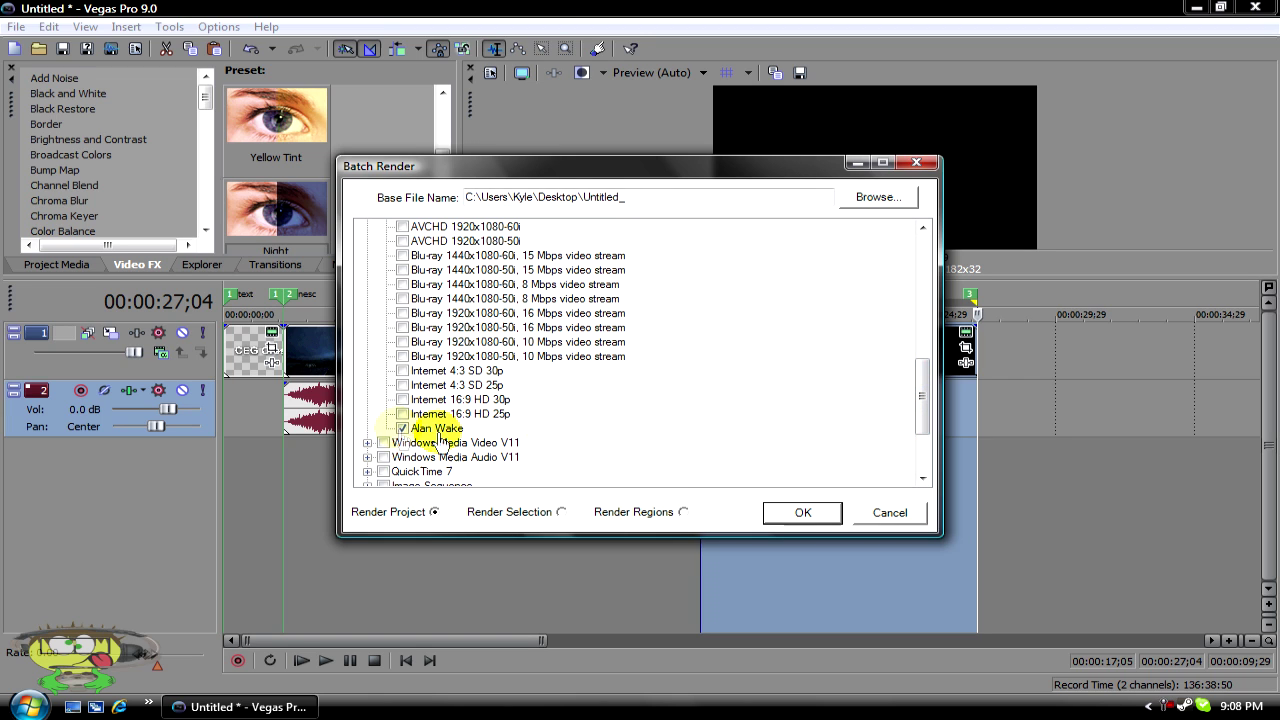
click(683, 513)
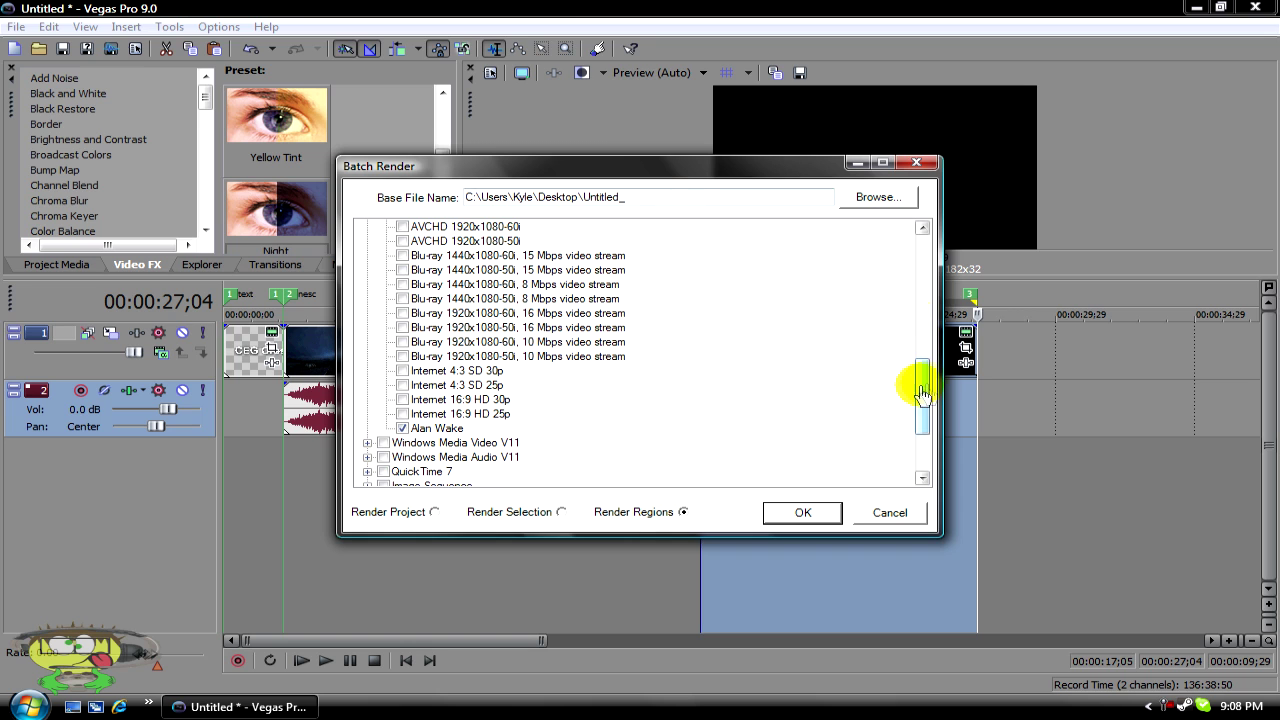
Review the batch format list, start the batch render of the regions, and cancel it during the tornado clip region
drag(920, 380, 920, 268)
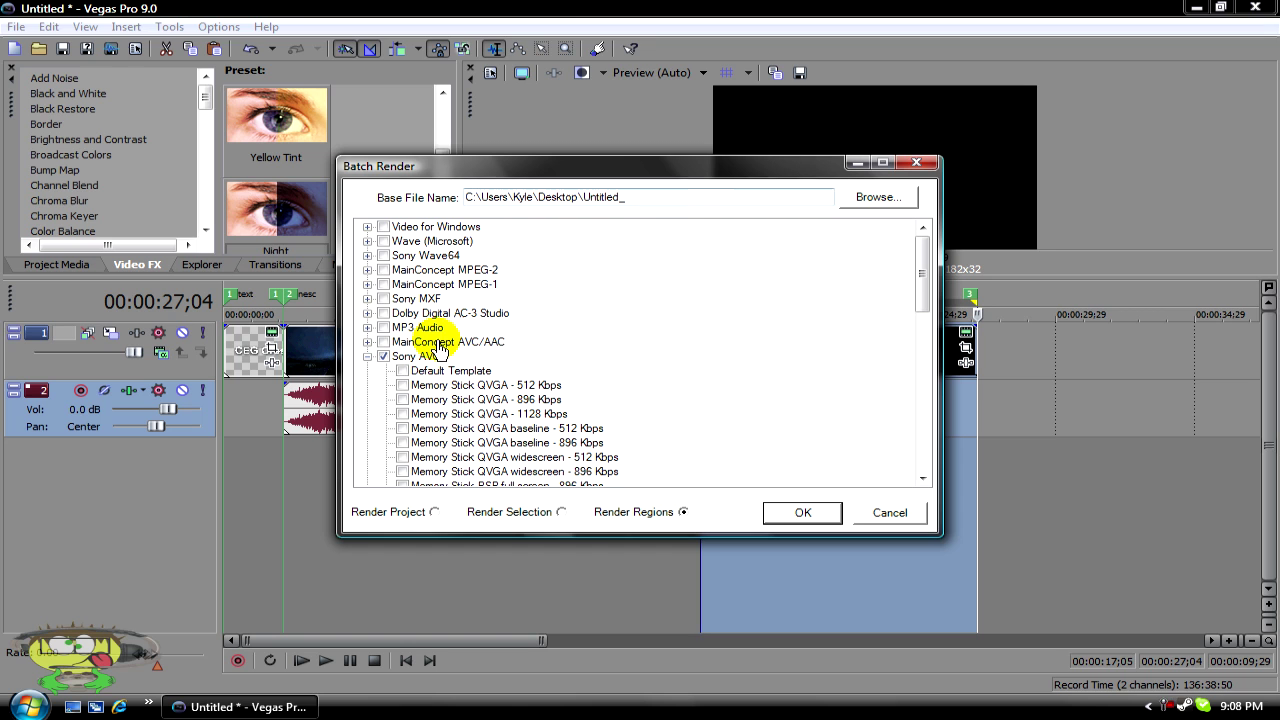
scroll(927, 262, down, 1)
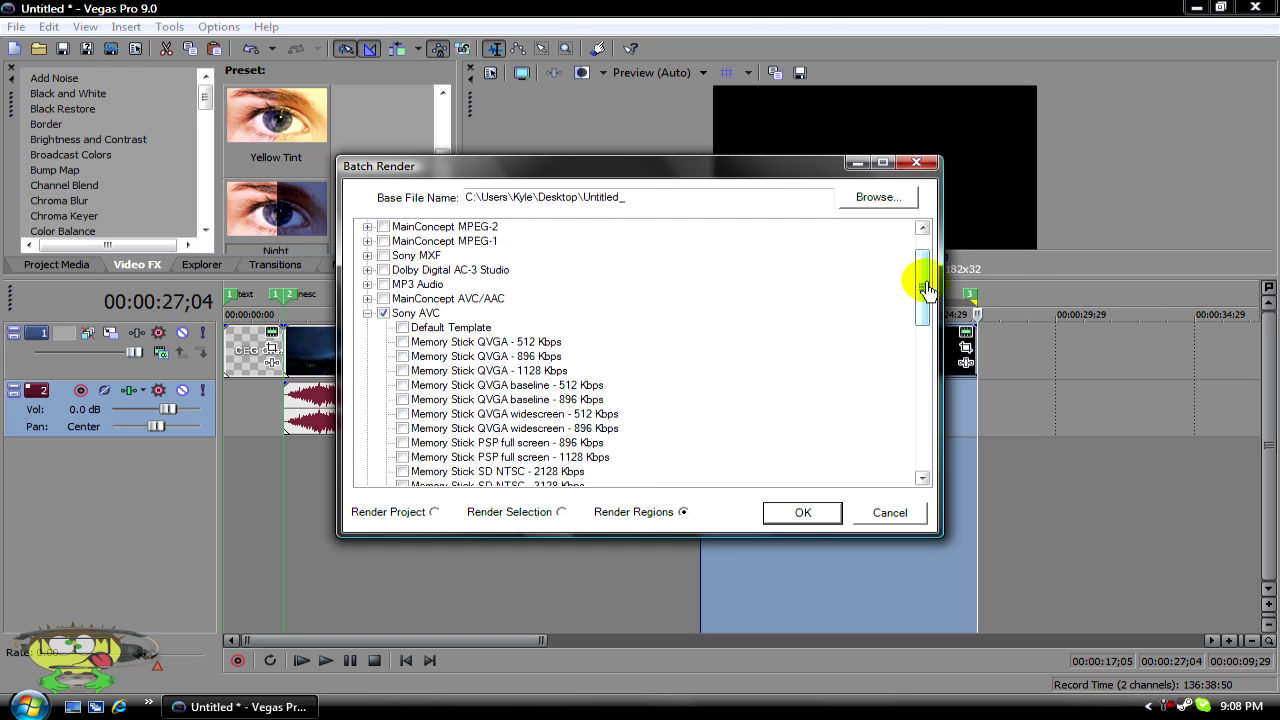
drag(928, 277, 930, 458)
scroll(700, 403, down, 2)
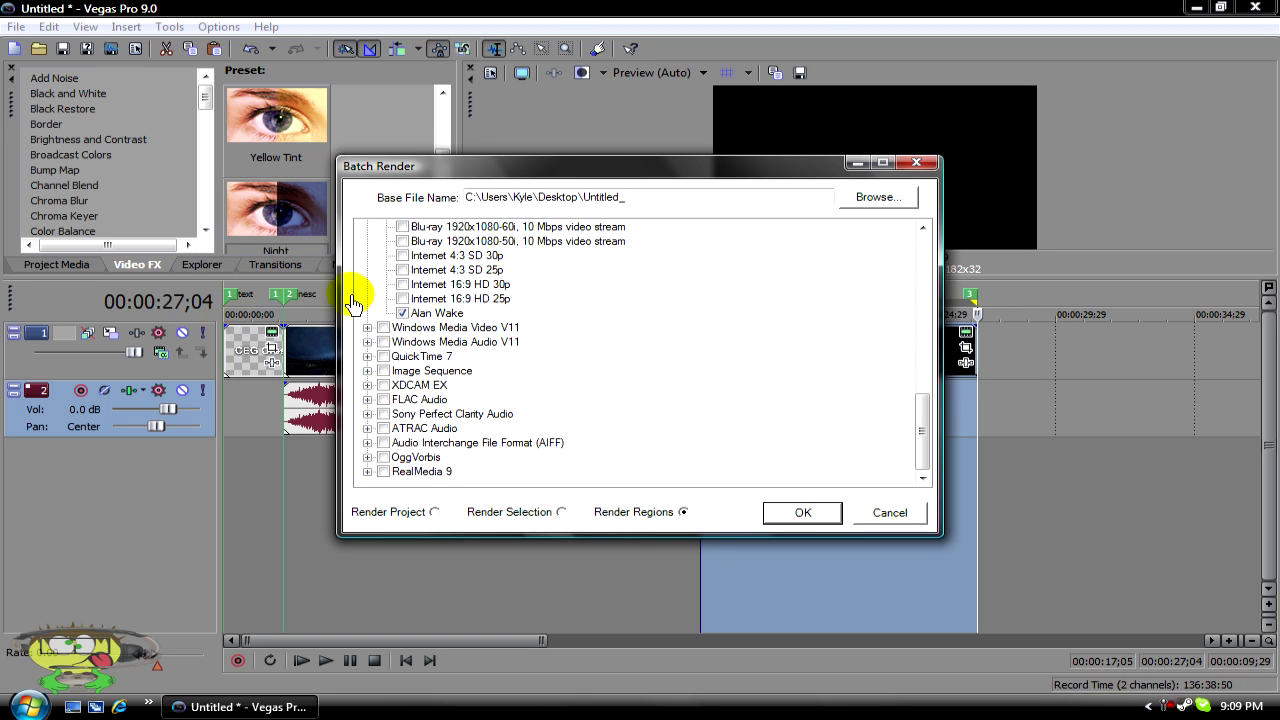
click(795, 513)
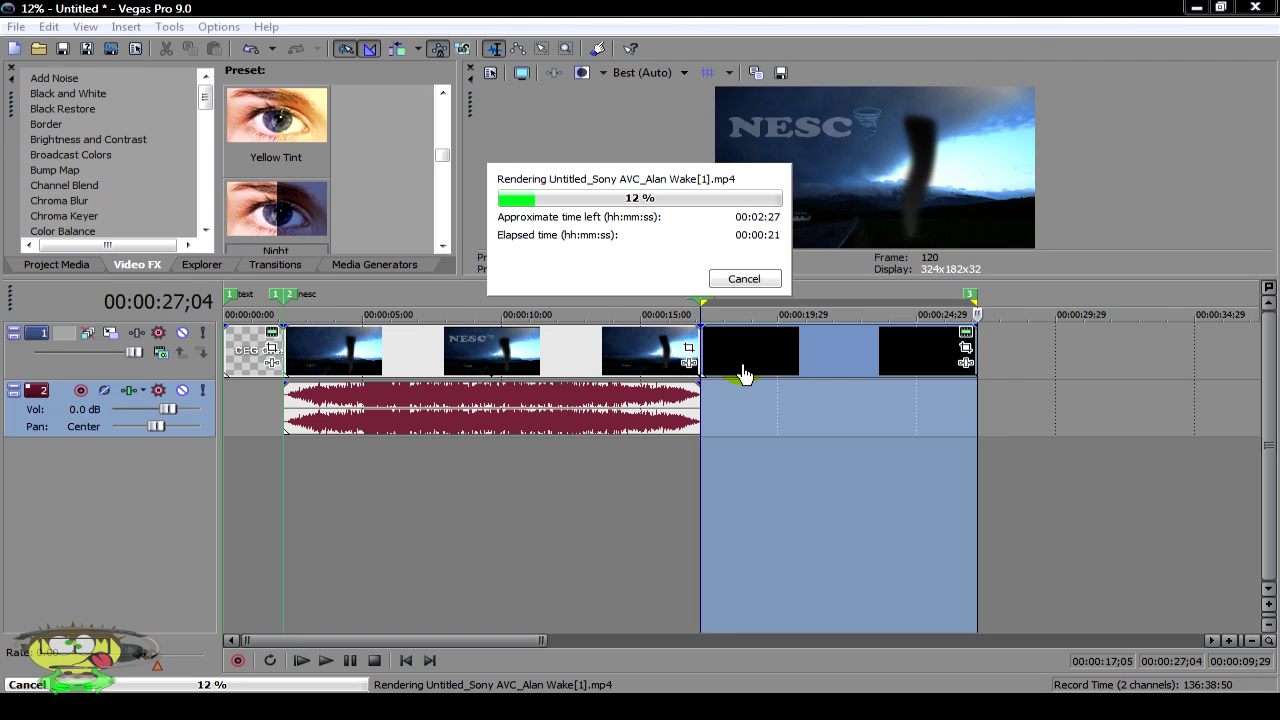
click(745, 279)
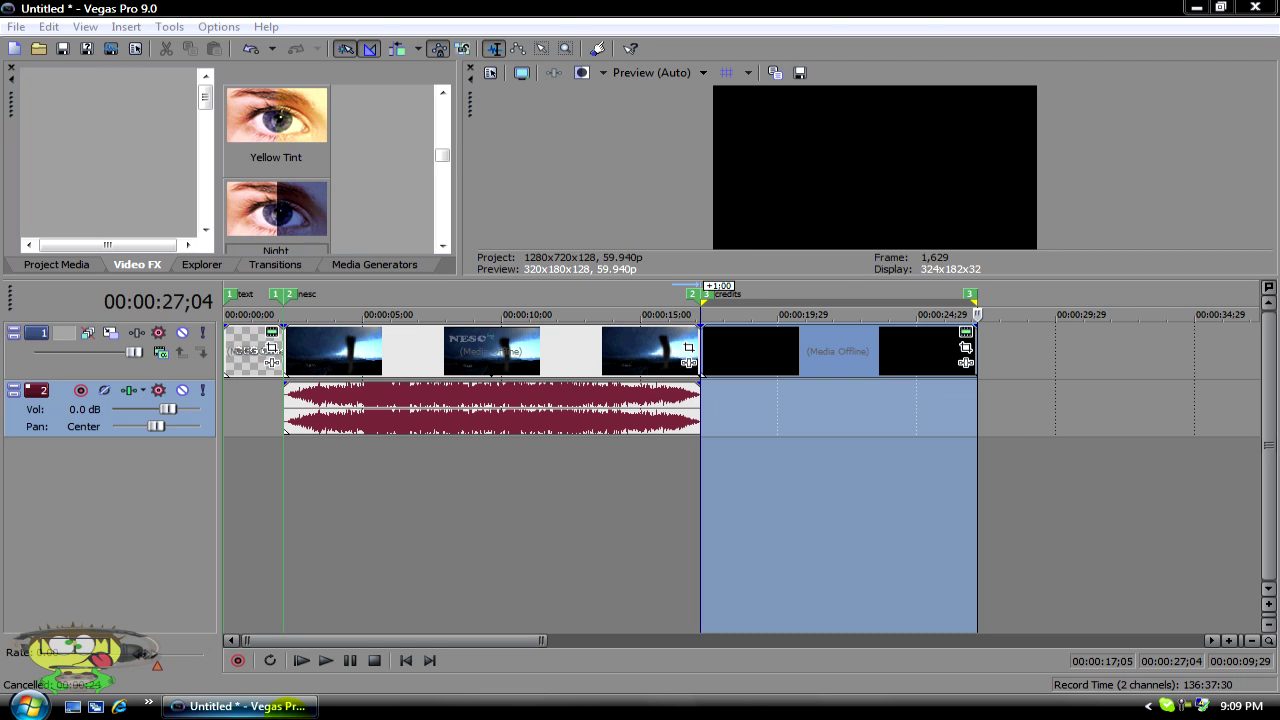
click(1021, 497)
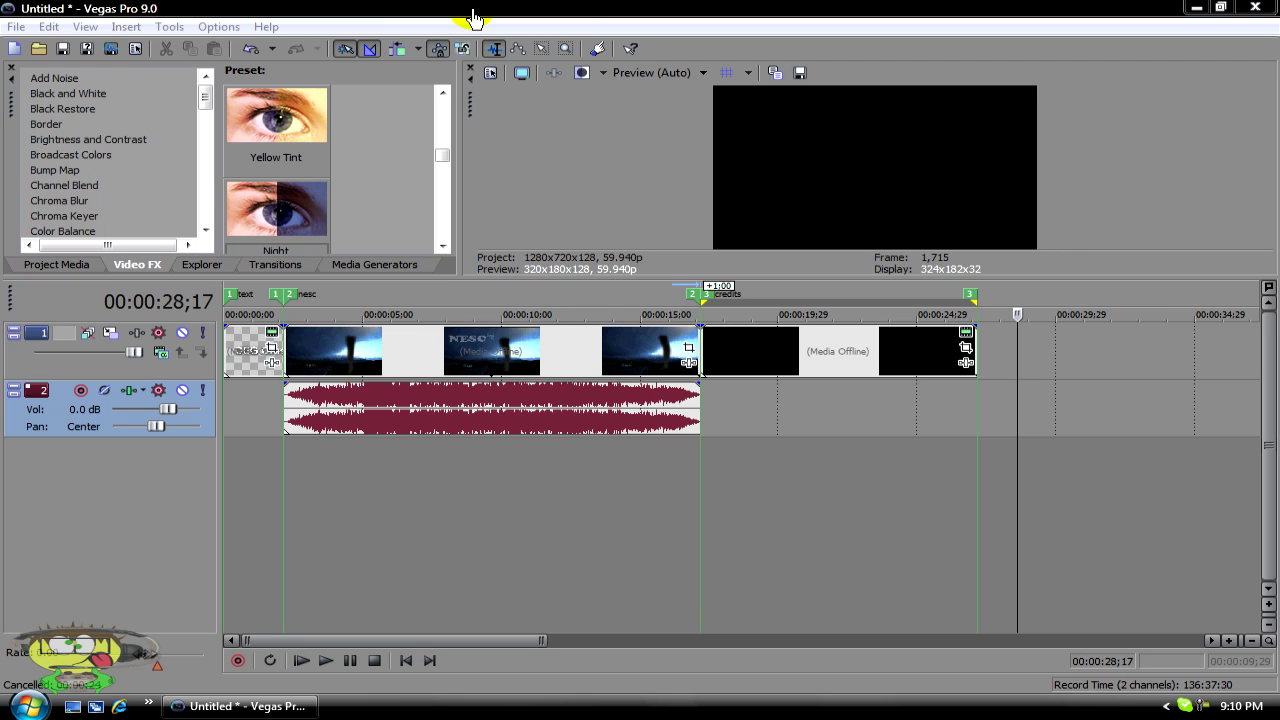
click(579, 526)
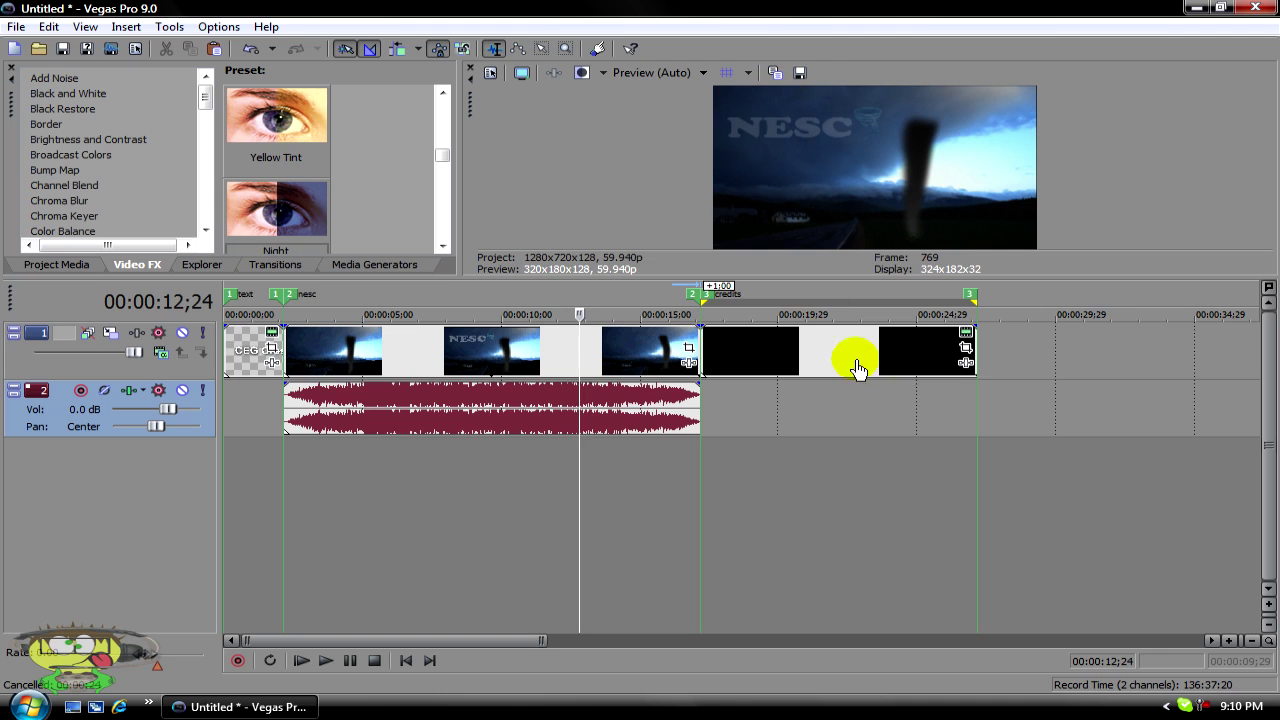
right_click(1200, 706)
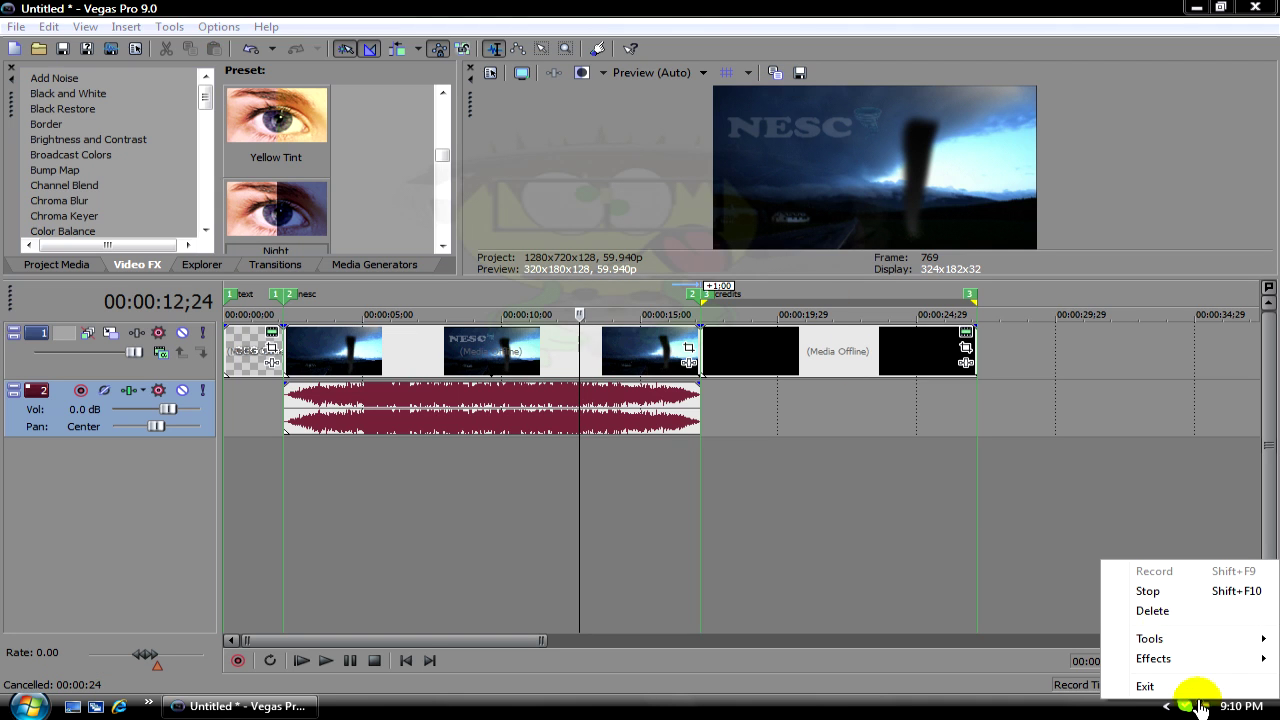
click(1157, 593)
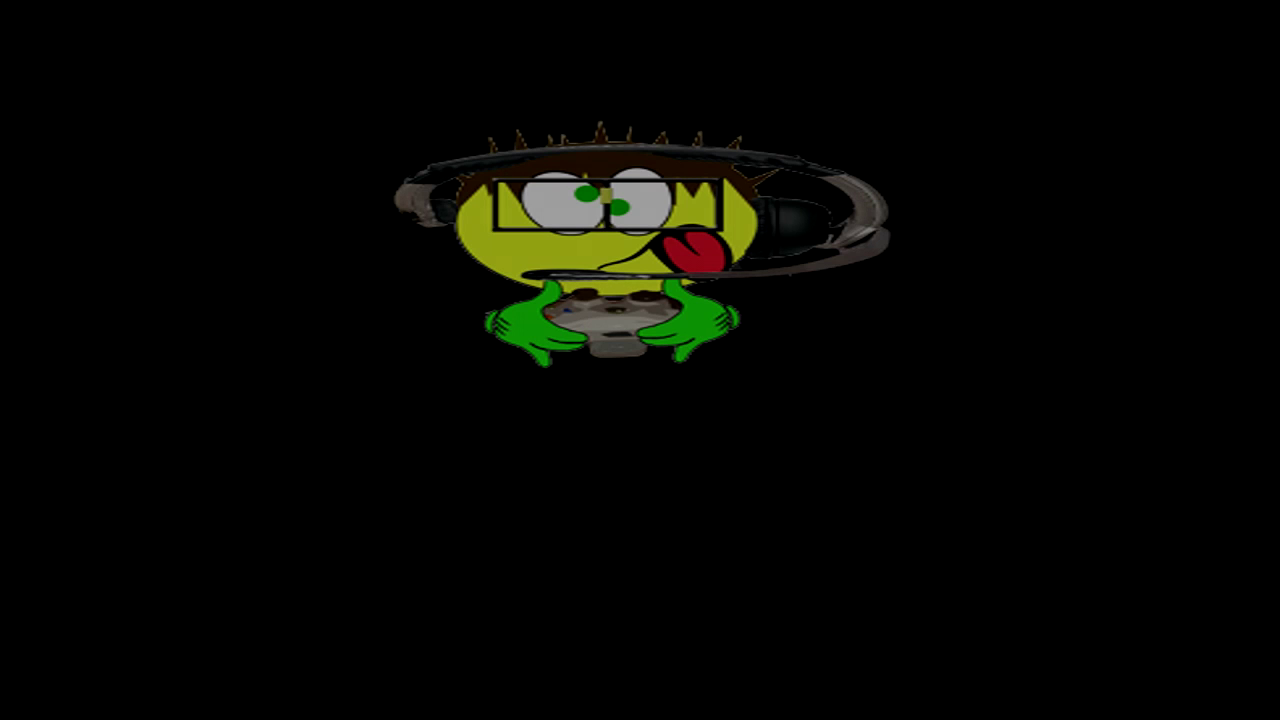